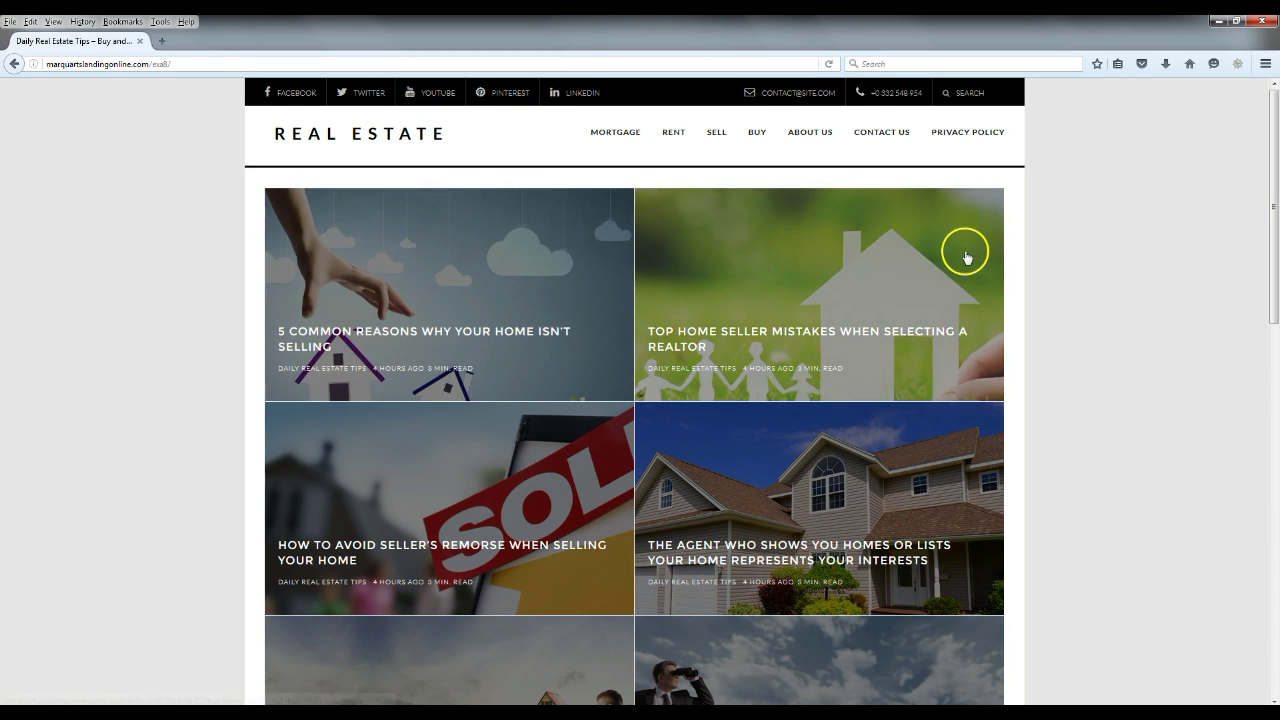
Examine the article grid on the example real estate website's homepage.
{"action": "scroll", "coordinate": [486, 337], "scroll_direction": "down", "scroll_amount": 4}
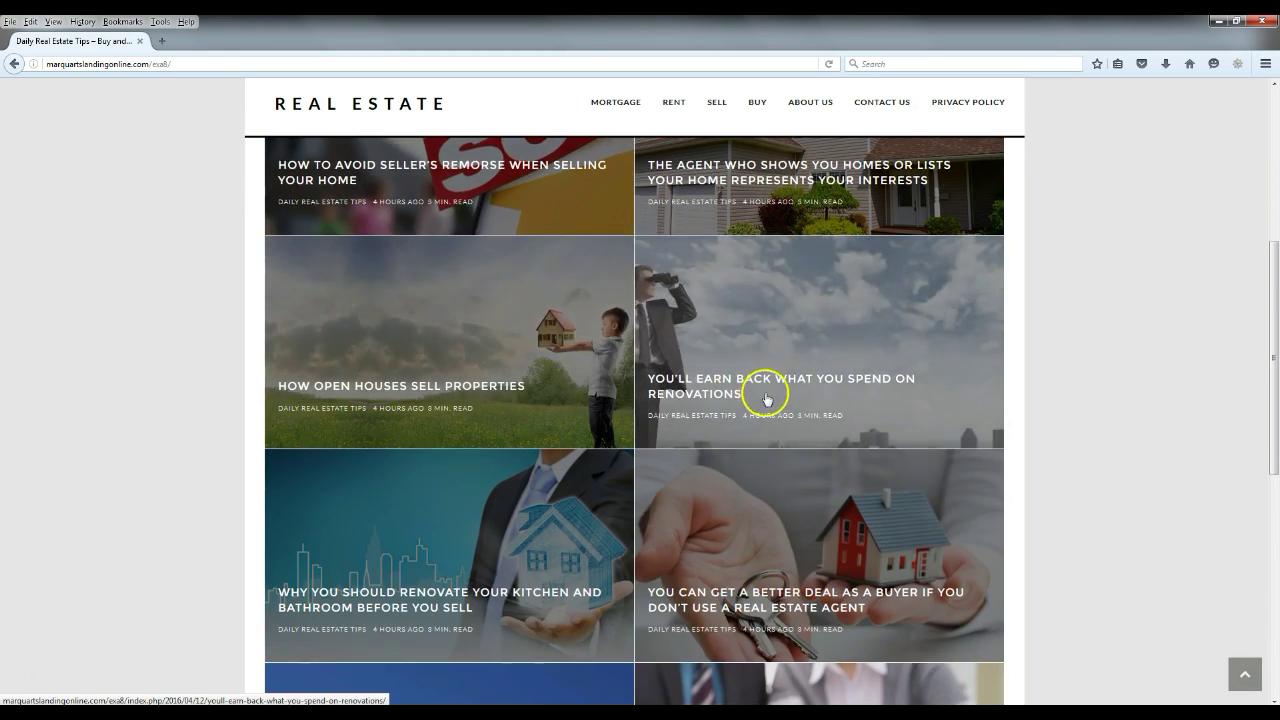
{"action": "scroll", "coordinate": [770, 395], "scroll_direction": "down", "scroll_amount": 2}
{"action": "scroll", "coordinate": [820, 537], "scroll_direction": "up", "scroll_amount": 6}
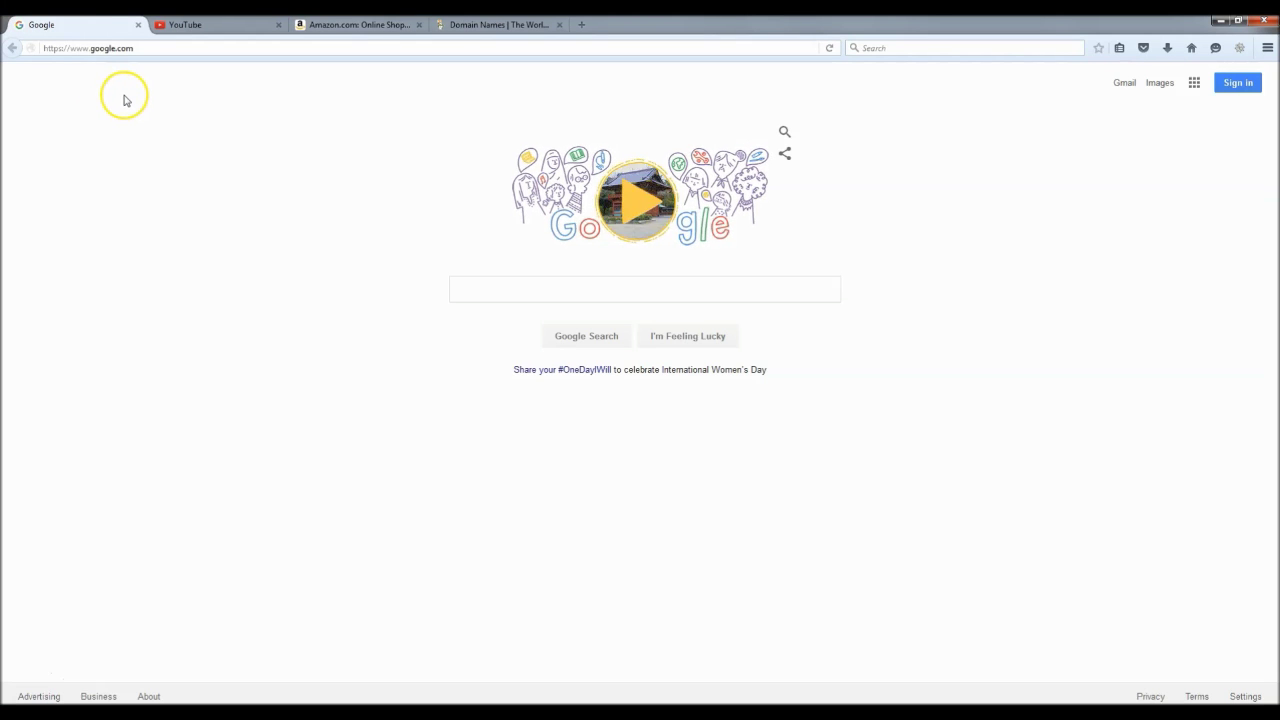
Look through the open Google, YouTube, Amazon and domain name sites as examples of domain names.
{"action": "left_click", "coordinate": [127, 48]}
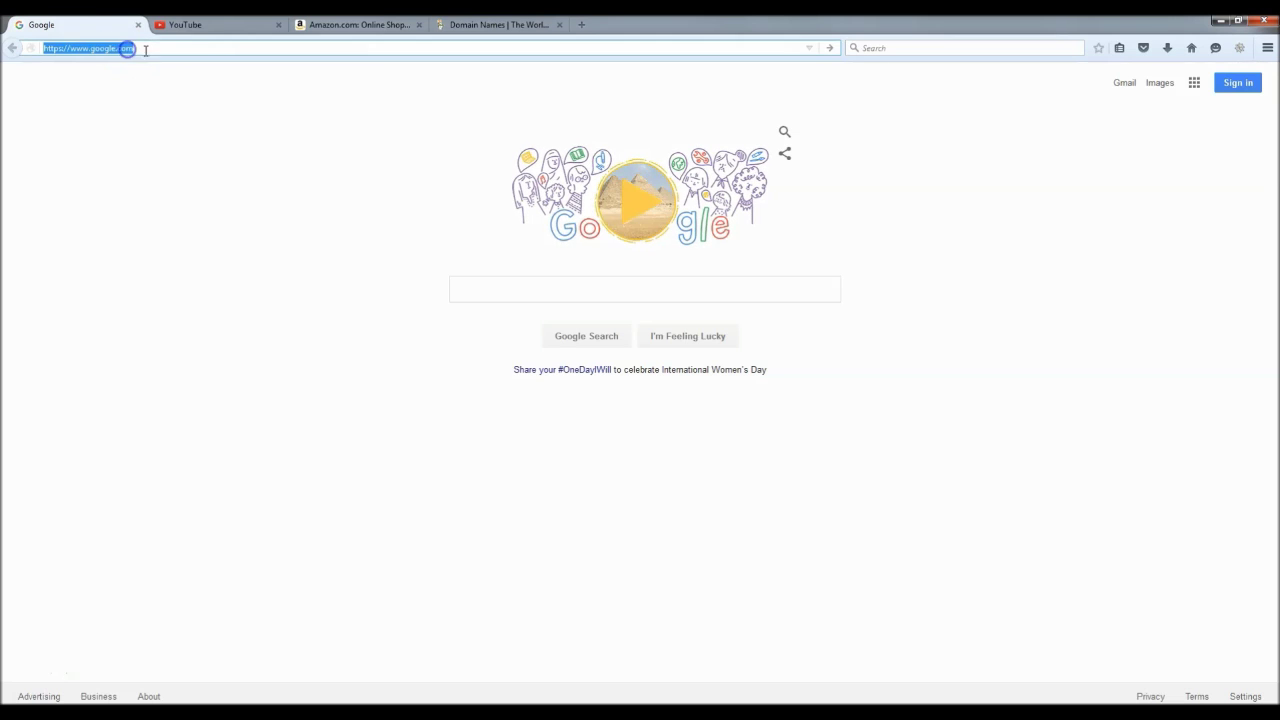
{"action": "left_click", "coordinate": [226, 28]}
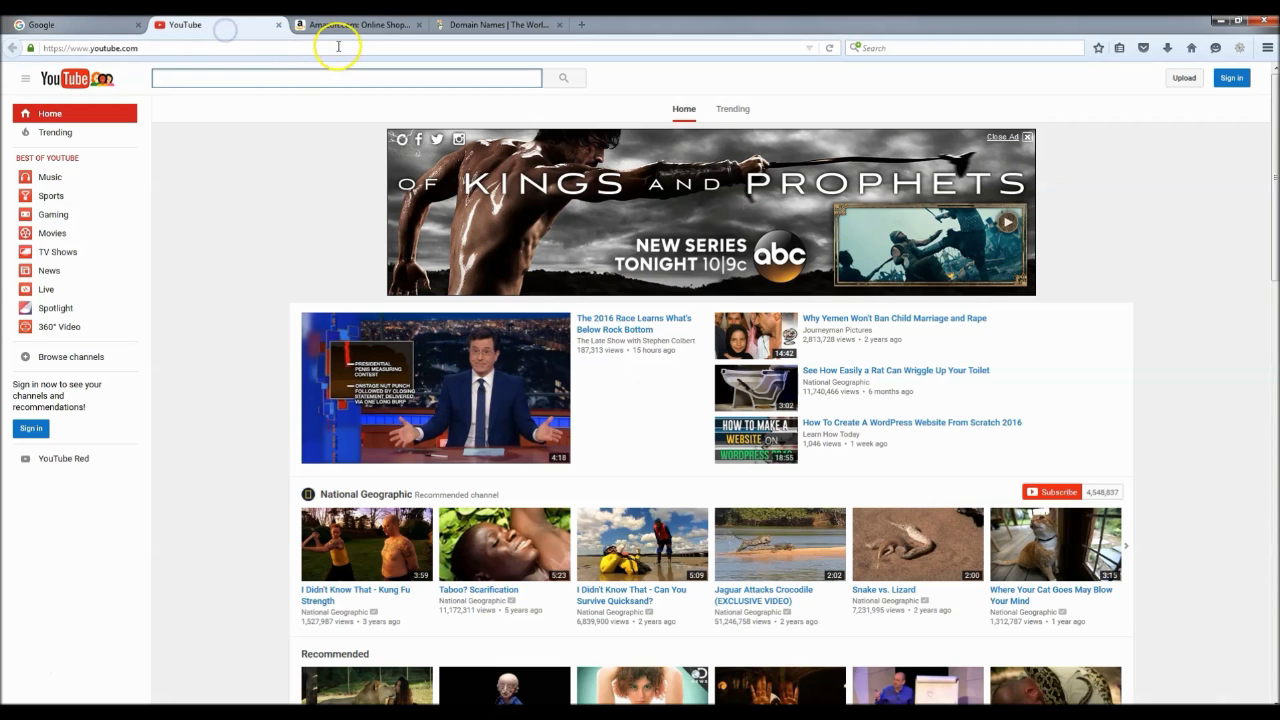
{"action": "left_click", "coordinate": [393, 31]}
{"action": "left_click", "coordinate": [480, 30]}
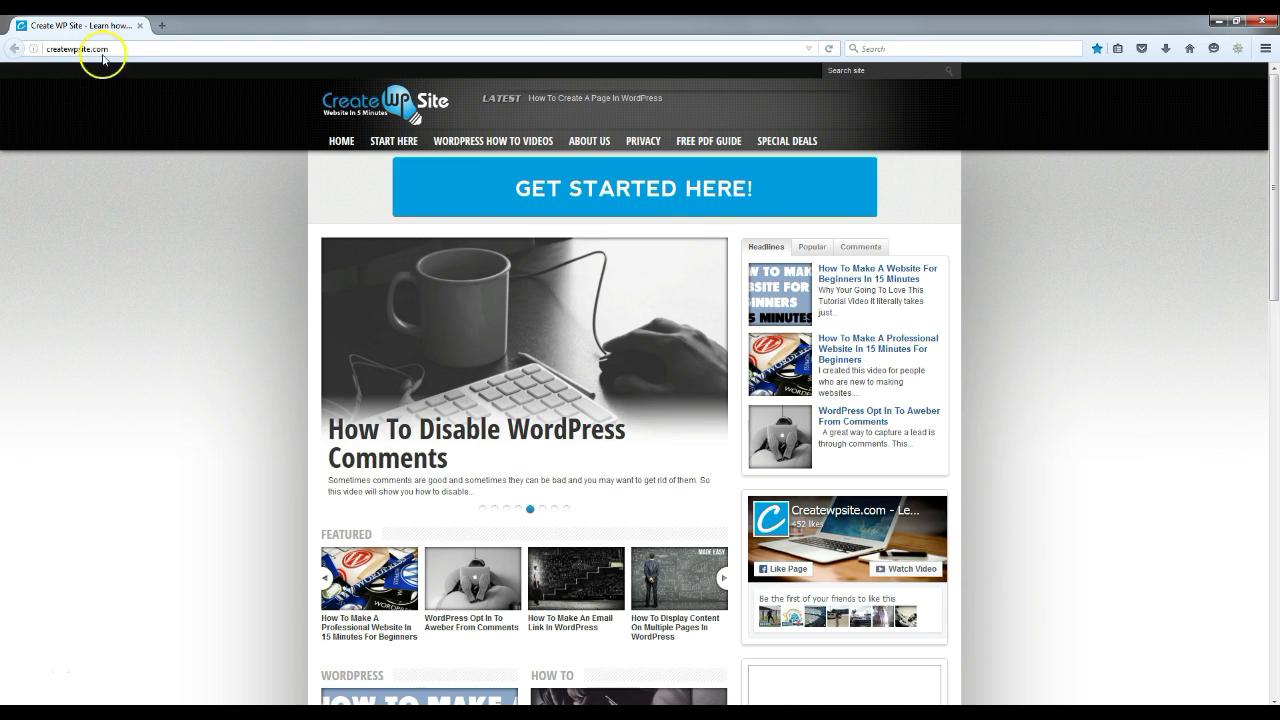
Open the GoDaddy hosting offer from the site's Special Deals page and select the Economy plan.
{"action": "left_click", "coordinate": [783, 142]}
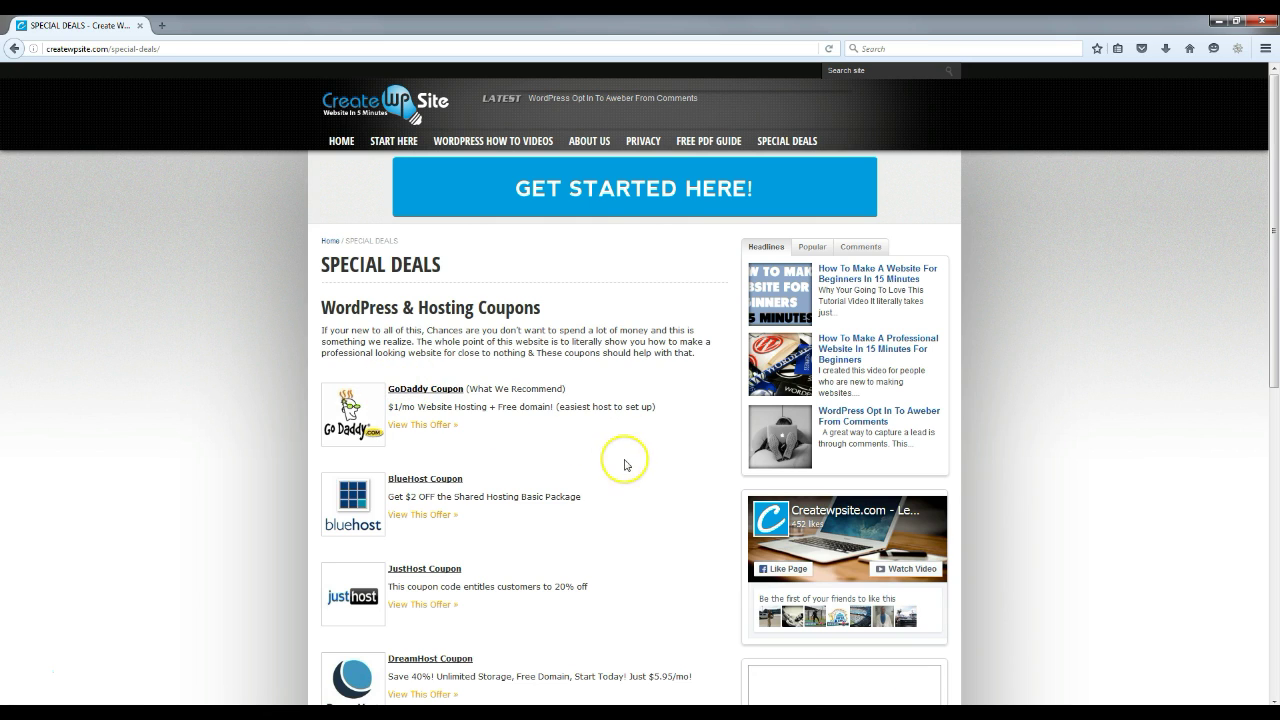
{"action": "left_click", "coordinate": [424, 436]}
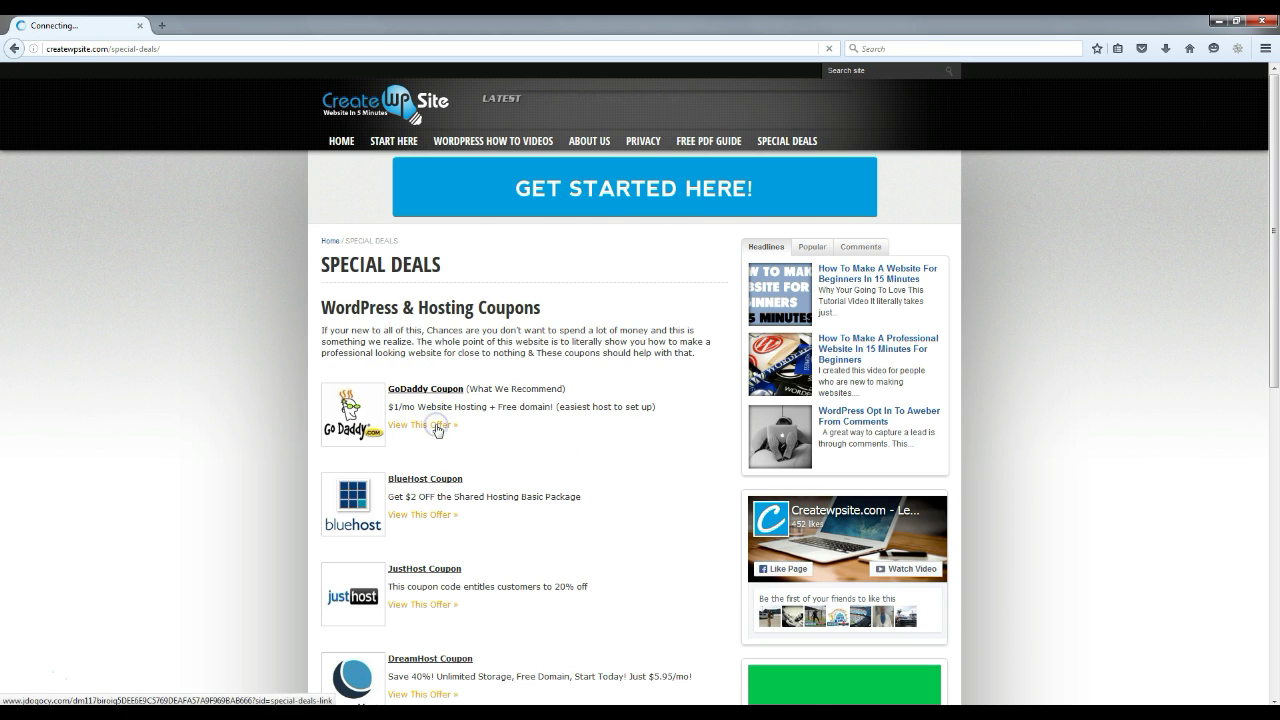
{"action": "right_click", "coordinate": [436, 437]}
{"action": "left_click", "coordinate": [569, 420]}
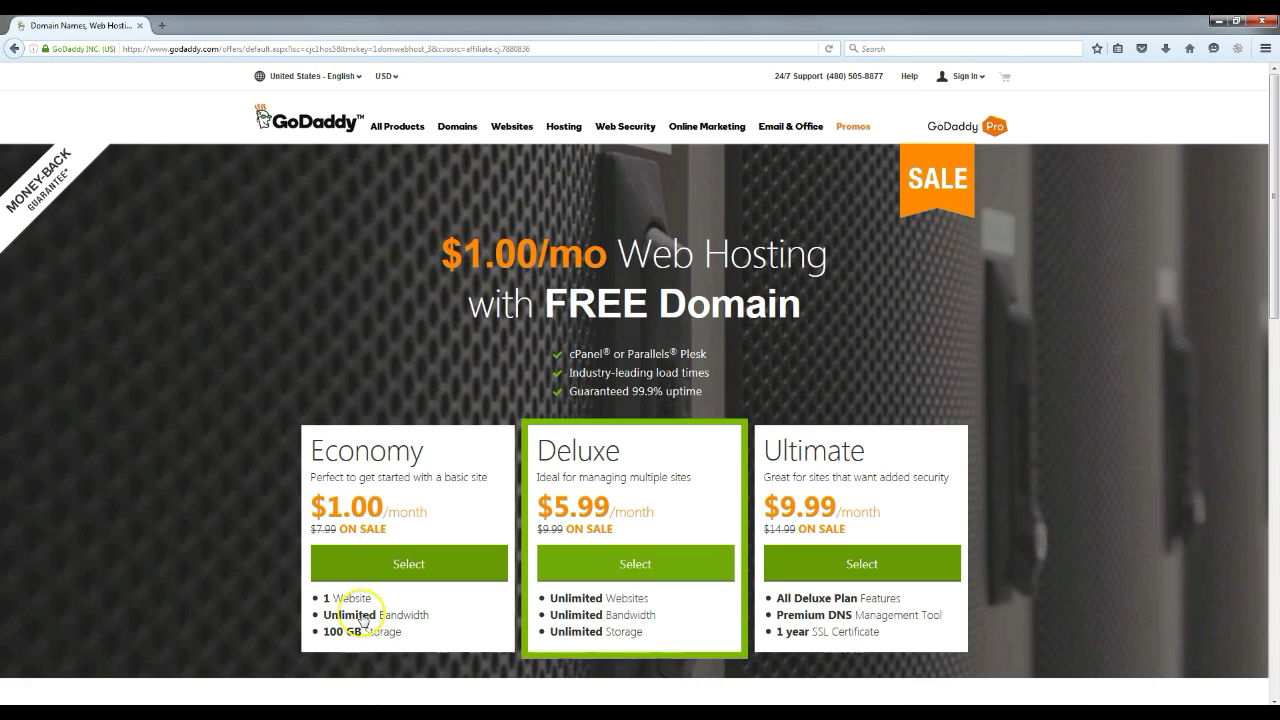
{"action": "left_click", "coordinate": [418, 560]}
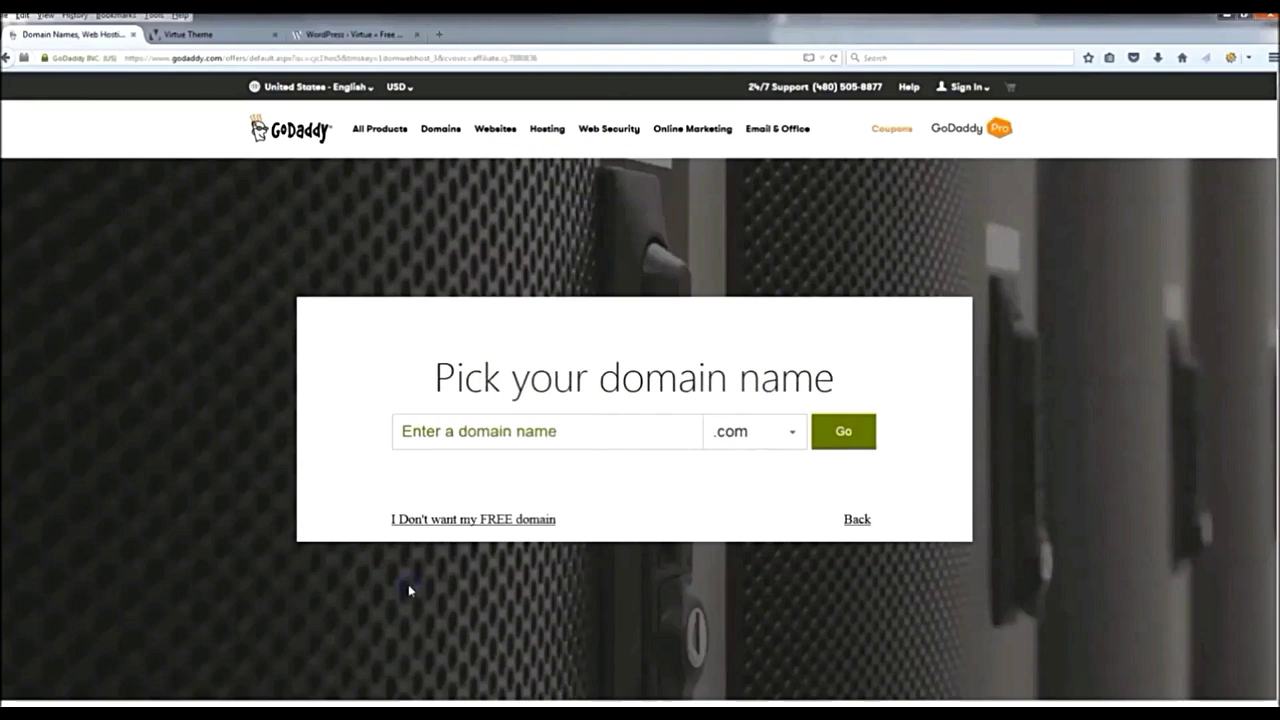
Search for the free domain financeandsolutions.com and add it to the hosting order.
{"action": "left_click", "coordinate": [618, 433]}
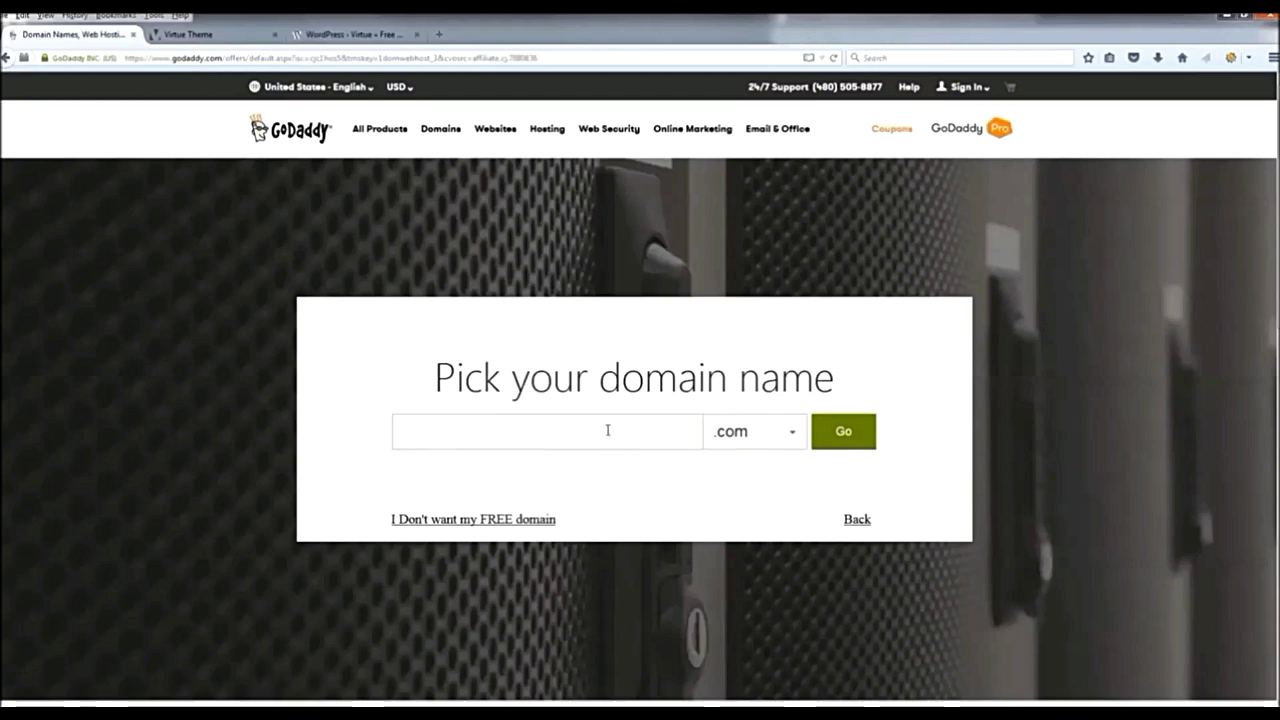
{"action": "left_click", "coordinate": [486, 432]}
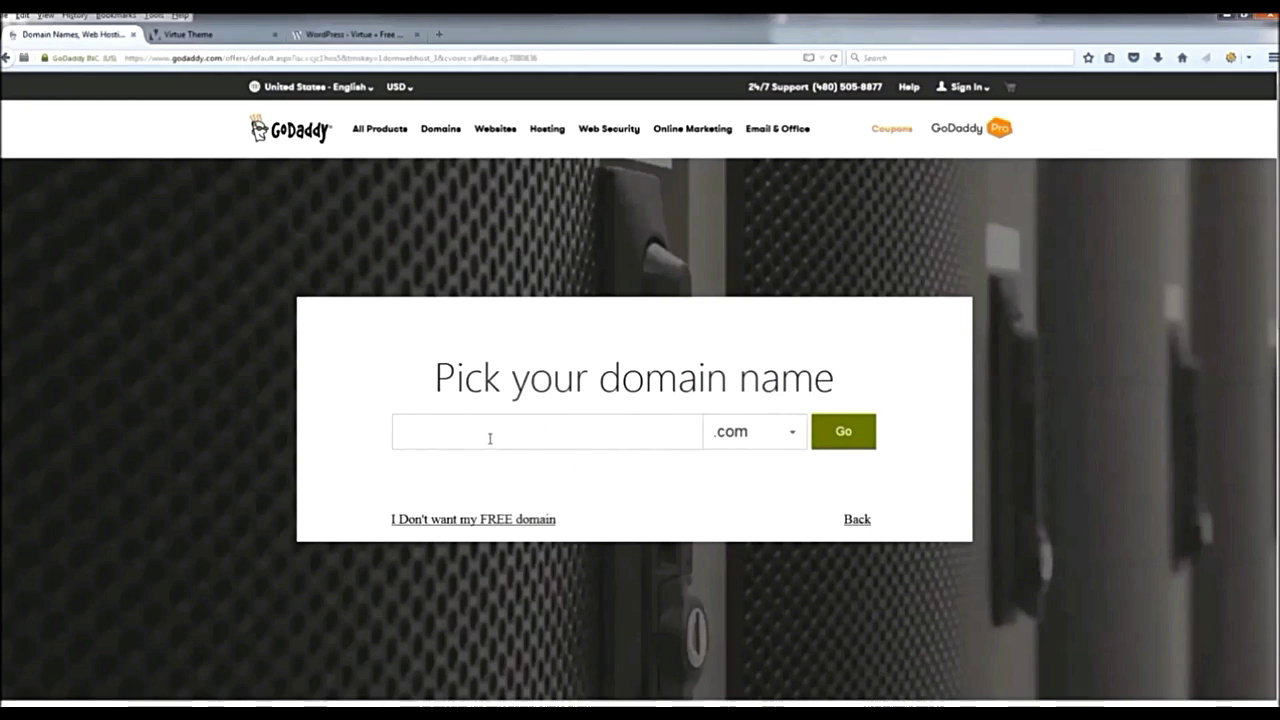
{"action": "right_click", "coordinate": [489, 438]}
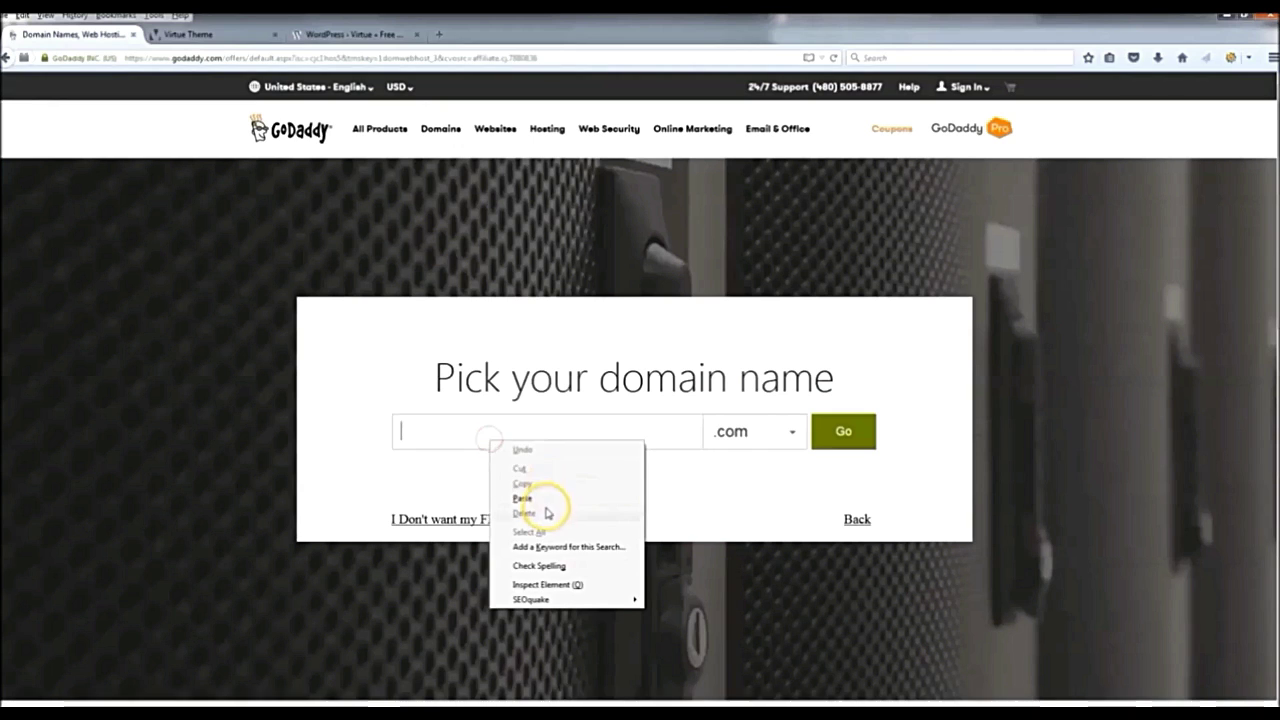
{"action": "left_click", "coordinate": [546, 497]}
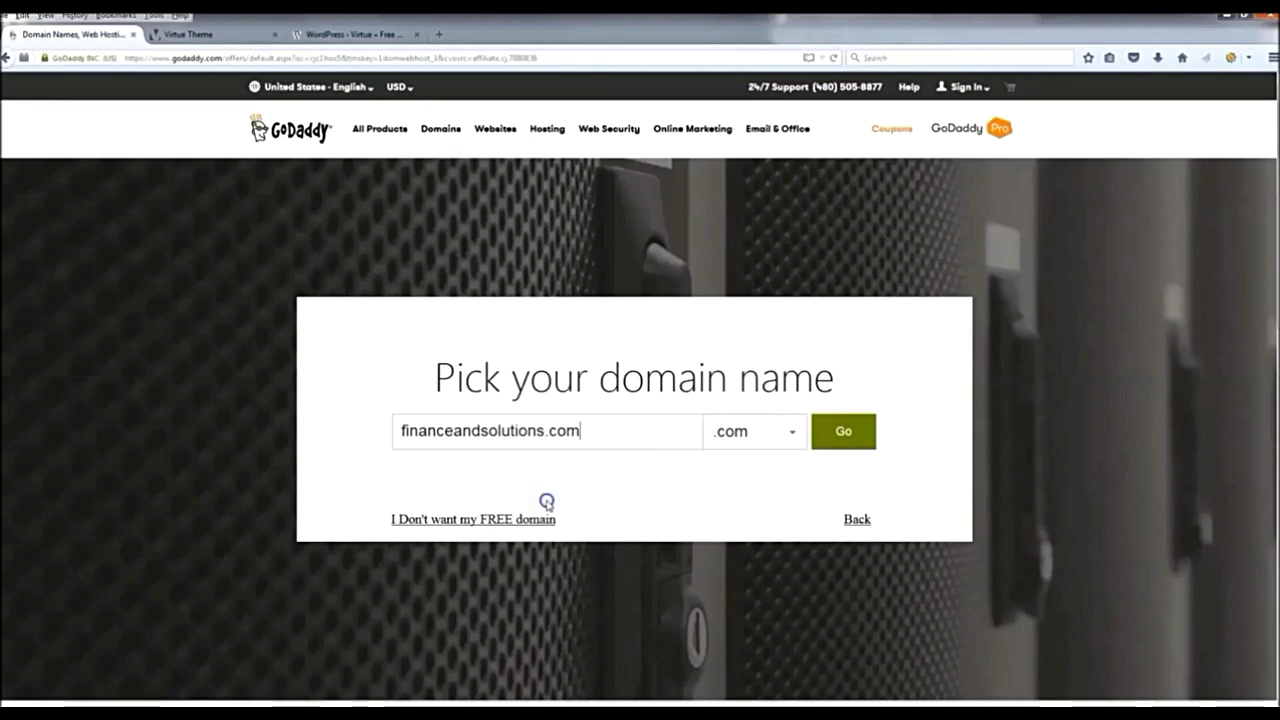
{"action": "left_click", "coordinate": [840, 431]}
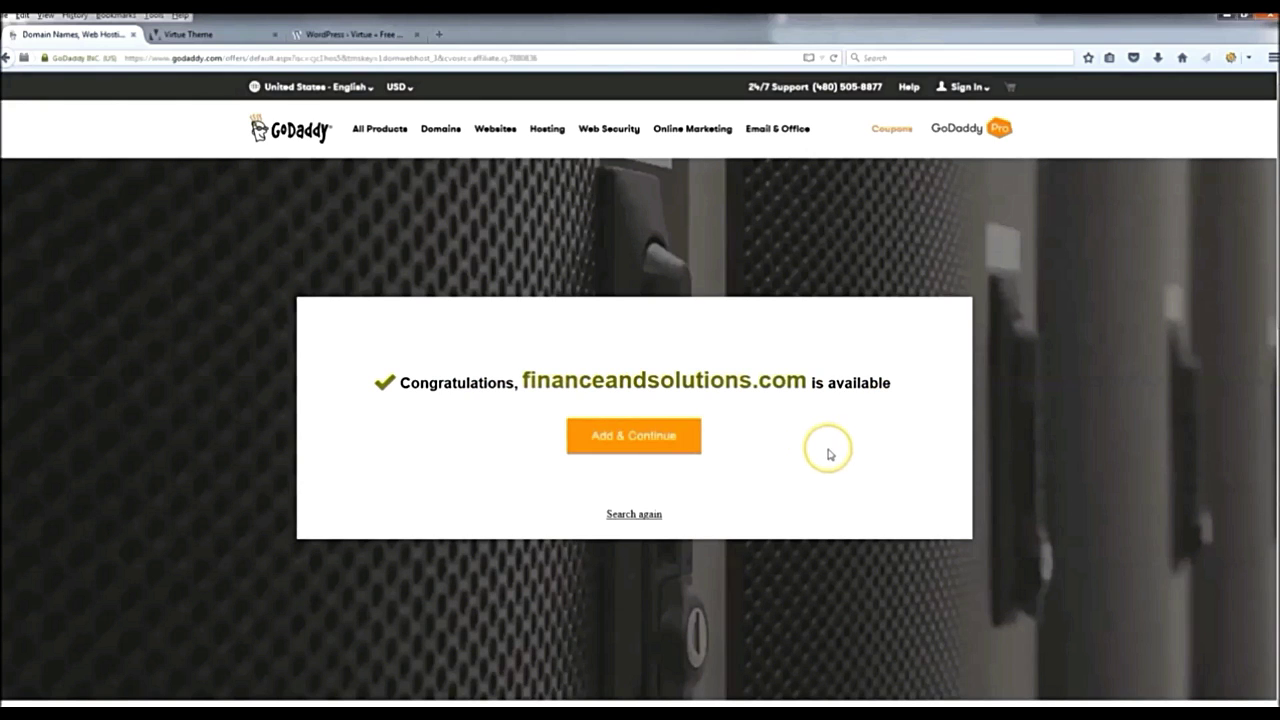
{"action": "left_click", "coordinate": [648, 453]}
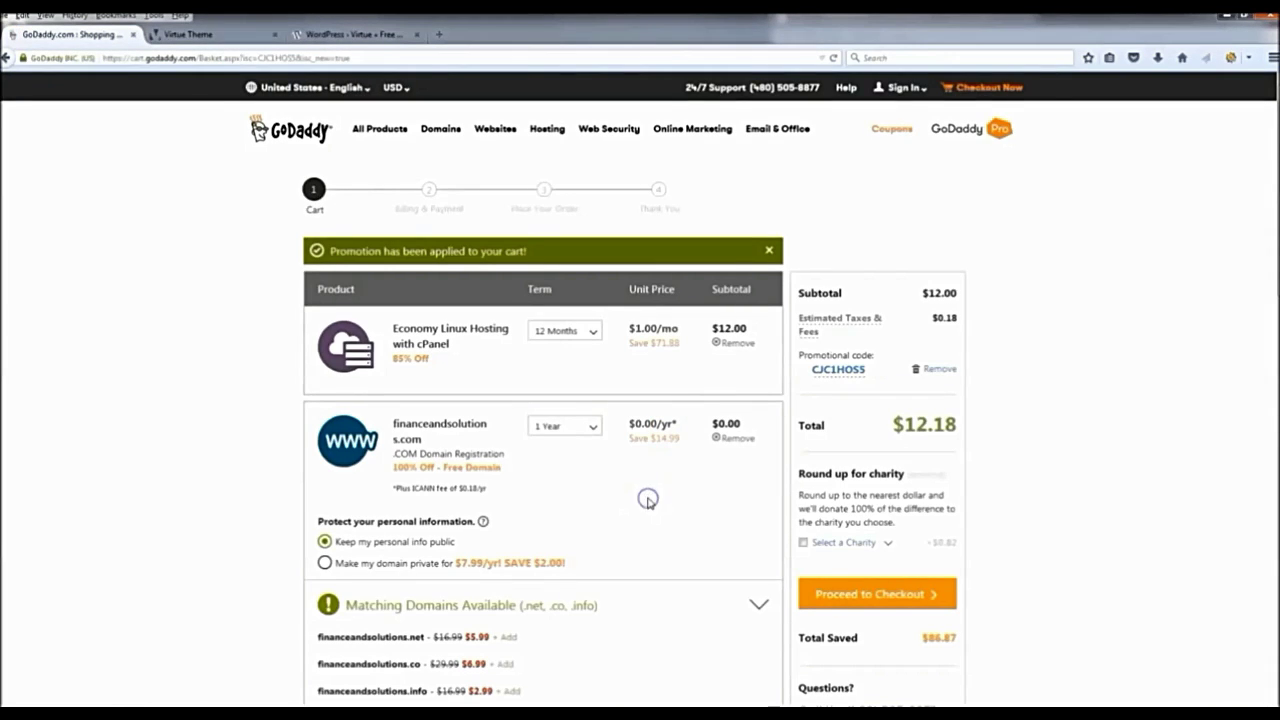
{"action": "scroll", "coordinate": [634, 466], "scroll_direction": "down", "scroll_amount": 2}
{"action": "scroll", "coordinate": [632, 425], "scroll_direction": "up", "scroll_amount": 1}
{"action": "scroll", "coordinate": [632, 425], "scroll_direction": "up", "scroll_amount": 2}
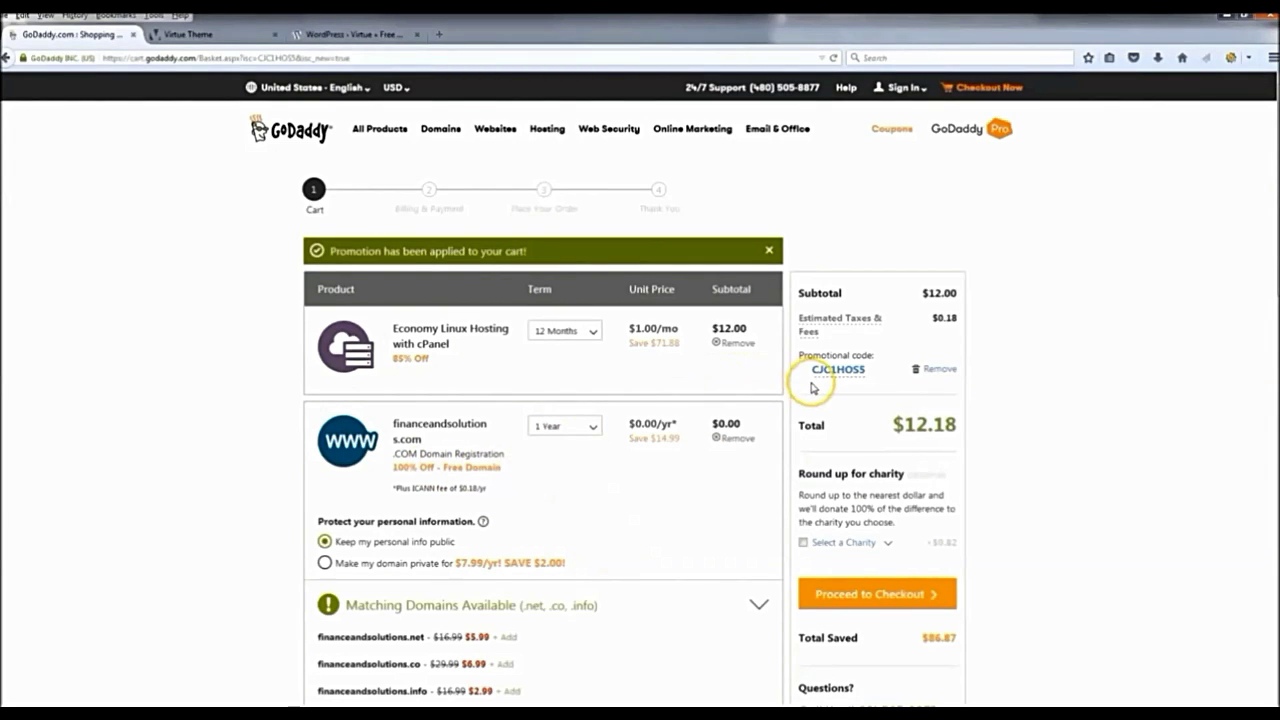
{"action": "left_click", "coordinate": [939, 369]}
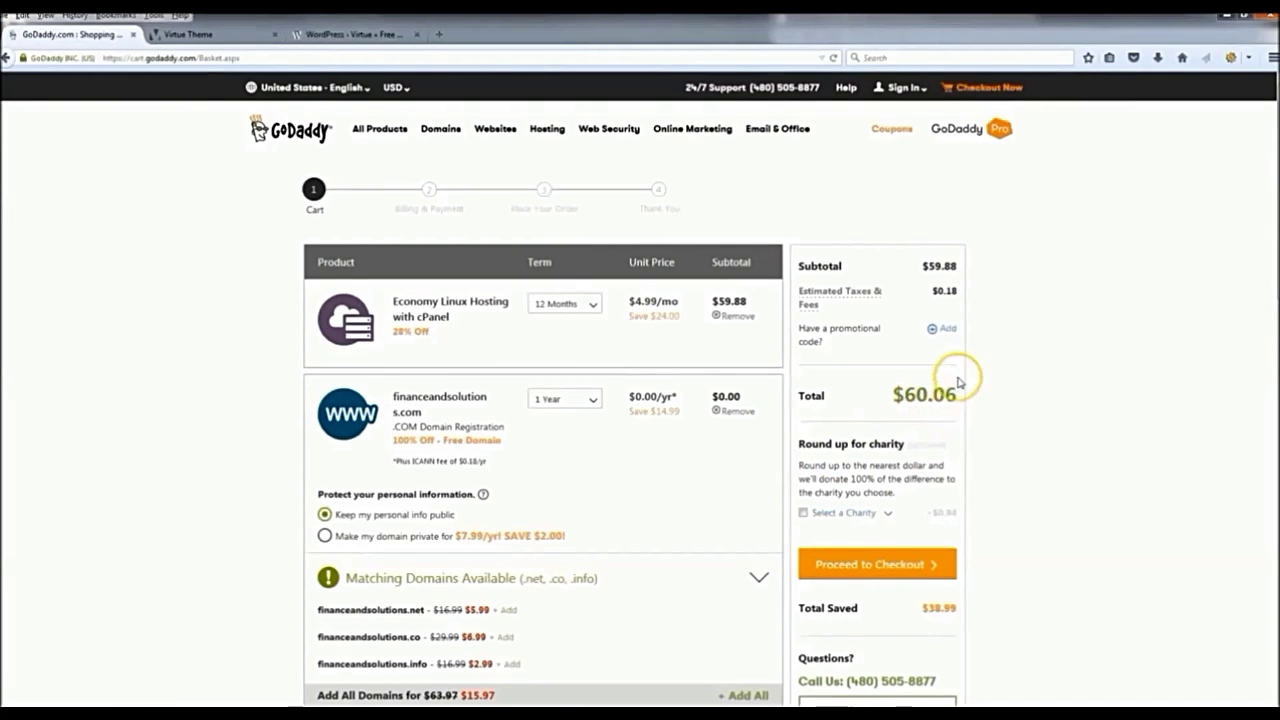
{"action": "left_click", "coordinate": [942, 329]}
{"action": "right_click", "coordinate": [849, 360]}
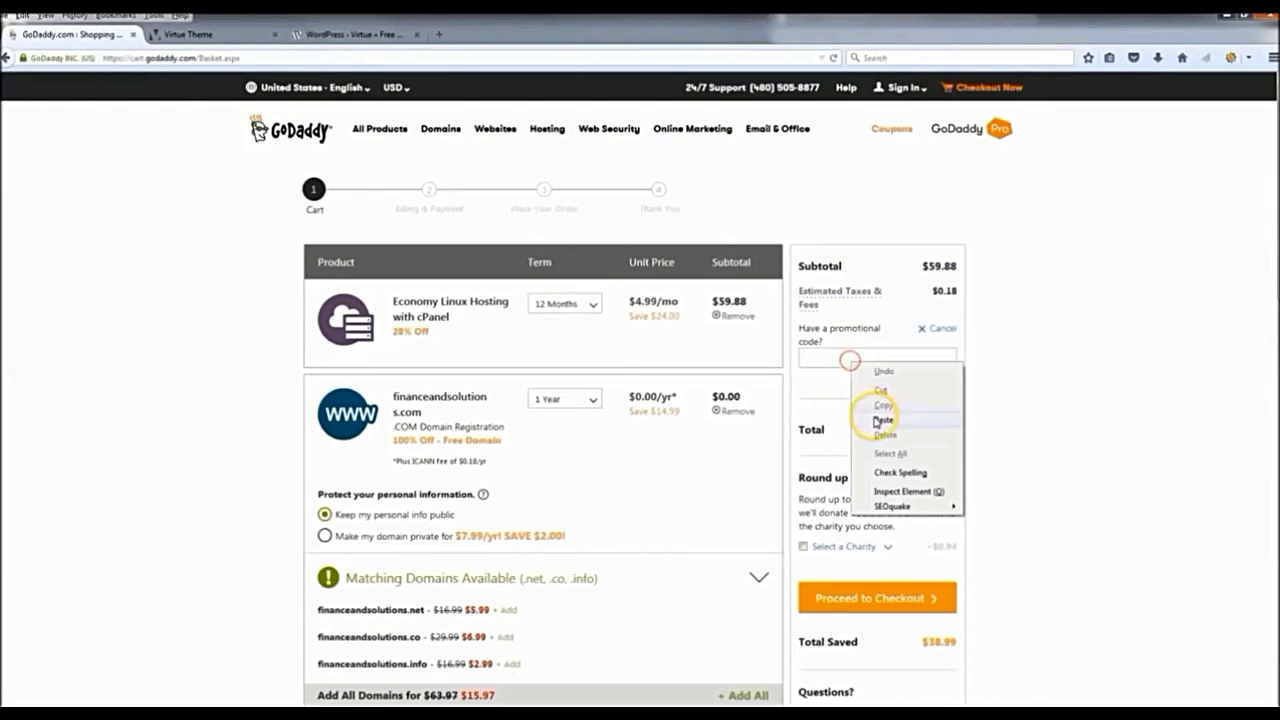
{"action": "left_click", "coordinate": [877, 420]}
{"action": "left_click", "coordinate": [879, 375]}
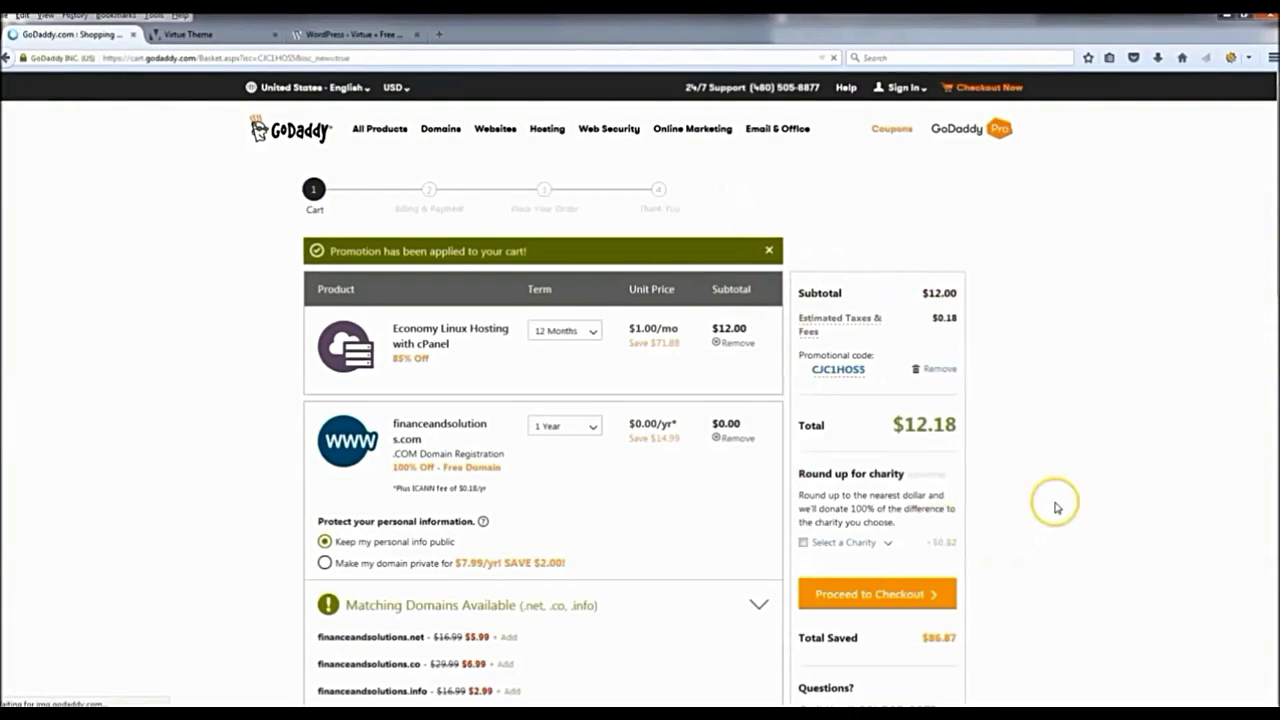
Proceed to checkout and continue as a new customer.
{"action": "scroll", "coordinate": [1058, 476], "scroll_direction": "down", "scroll_amount": 1}
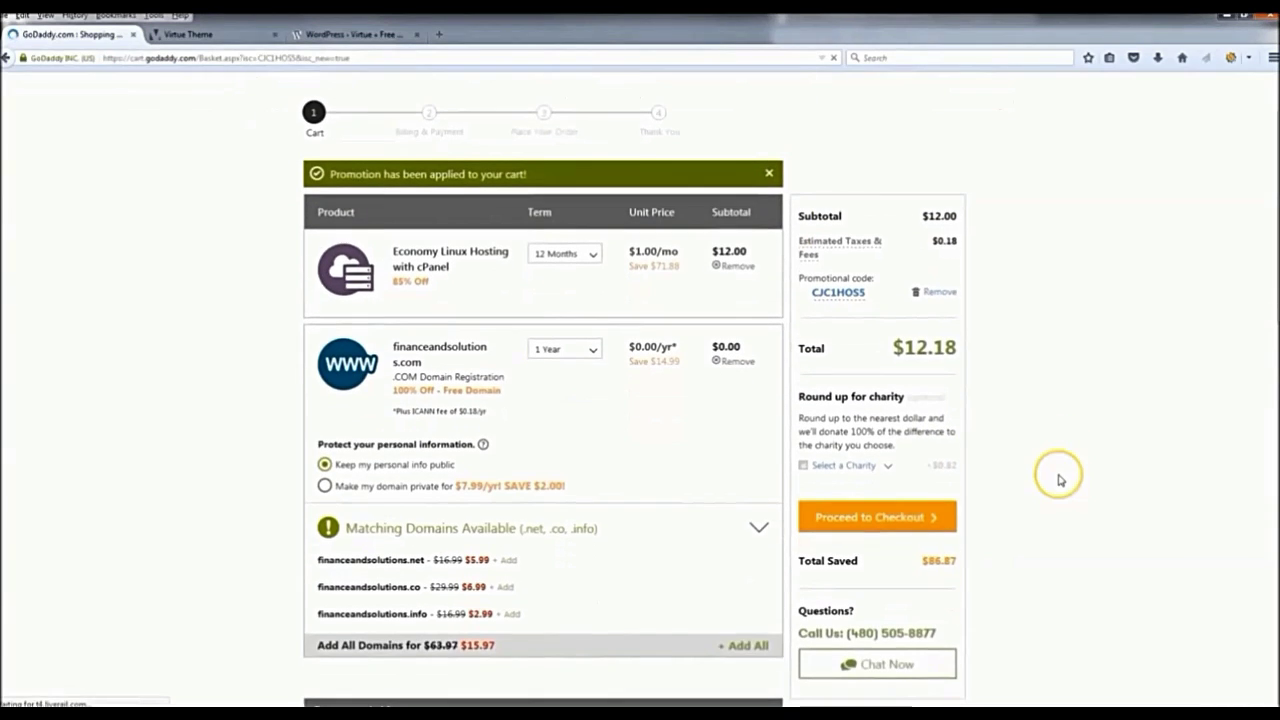
{"action": "left_click", "coordinate": [880, 518]}
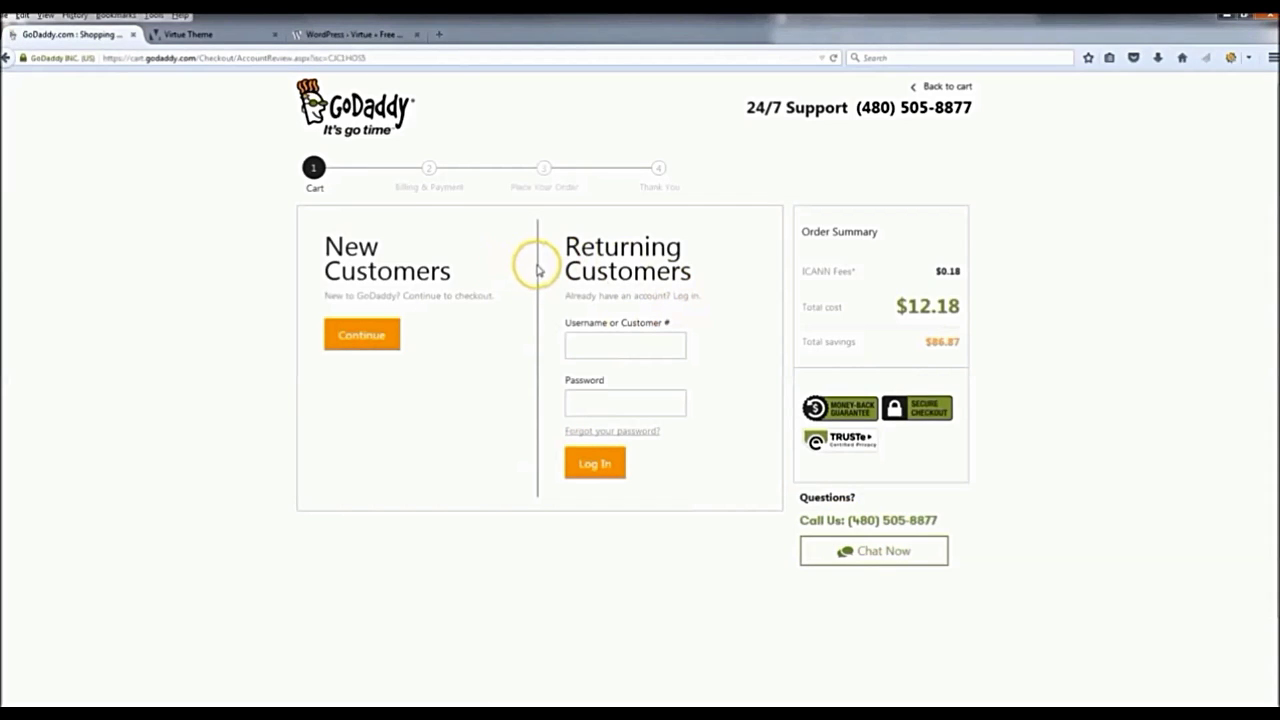
{"action": "left_click", "coordinate": [370, 335]}
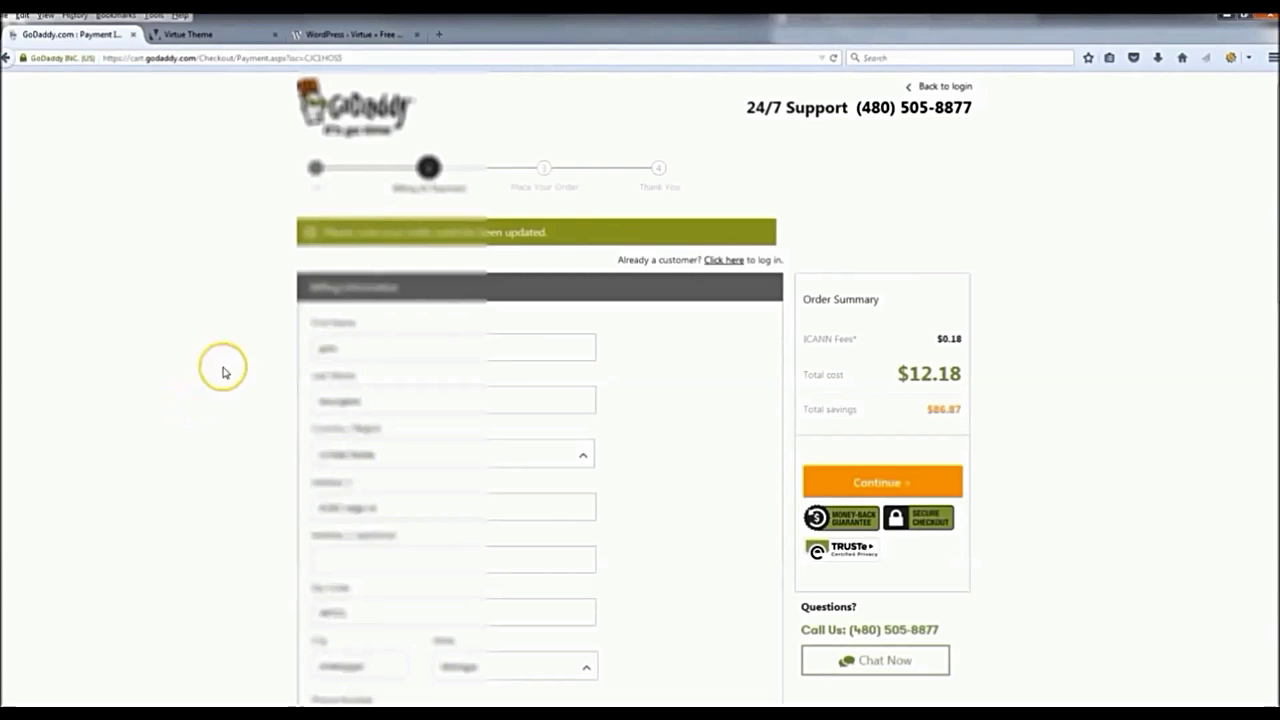
Review the billing, account and payment information sections of the checkout form.
{"action": "scroll", "coordinate": [271, 322], "scroll_direction": "down", "scroll_amount": 5}
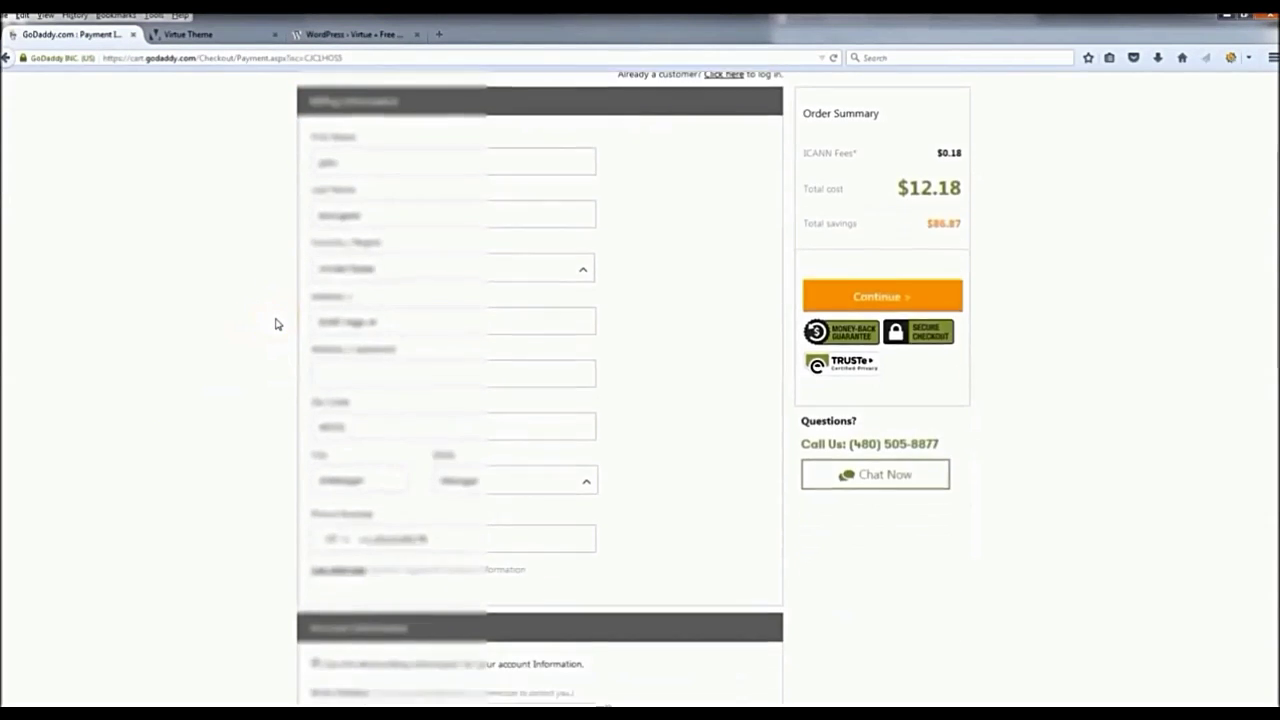
{"action": "scroll", "coordinate": [277, 324], "scroll_direction": "down", "scroll_amount": 4}
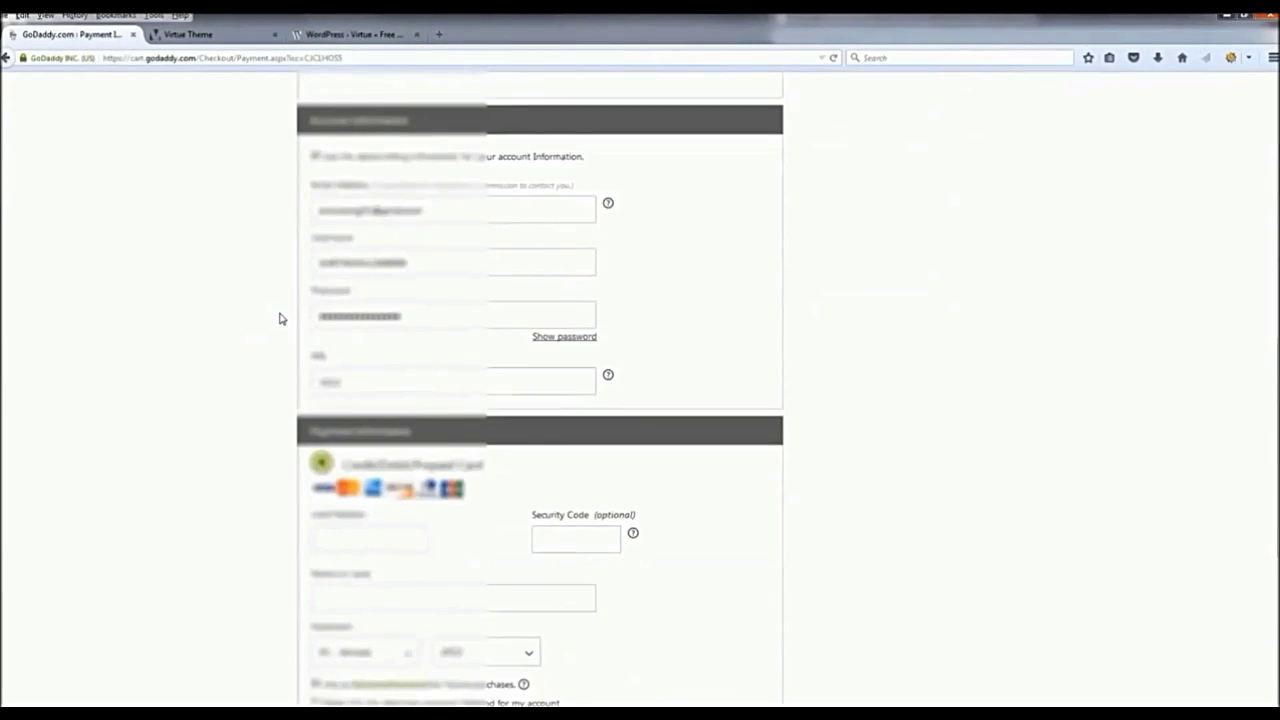
{"action": "scroll", "coordinate": [280, 318], "scroll_direction": "up", "scroll_amount": 1}
{"action": "scroll", "coordinate": [280, 318], "scroll_direction": "down", "scroll_amount": 2}
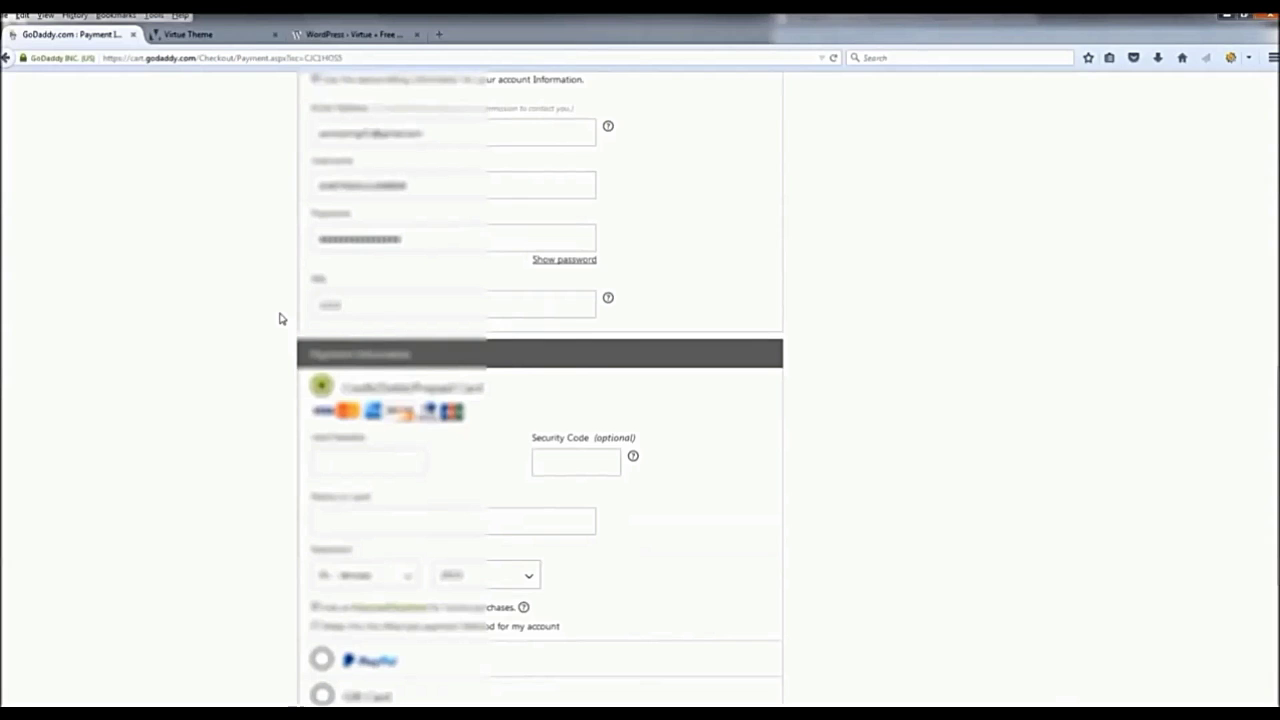
{"action": "scroll", "coordinate": [280, 318], "scroll_direction": "up", "scroll_amount": 1}
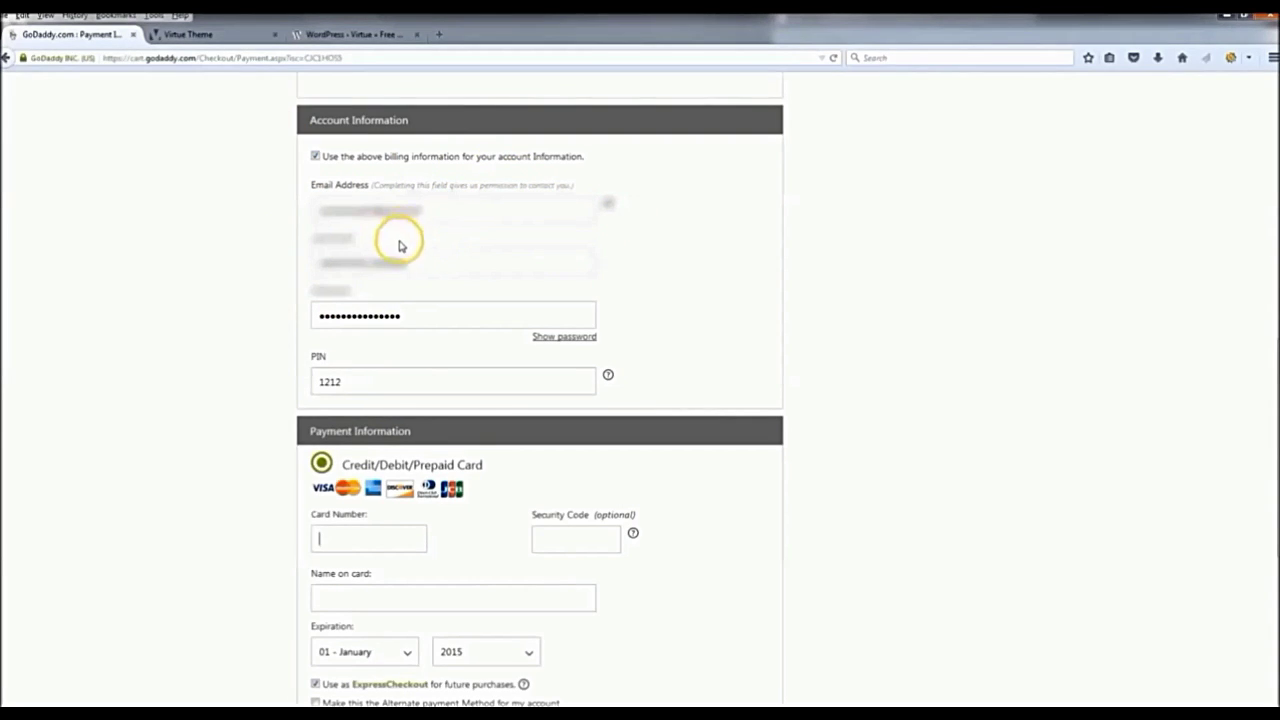
{"action": "left_click", "coordinate": [366, 376]}
{"action": "left_click", "coordinate": [217, 327]}
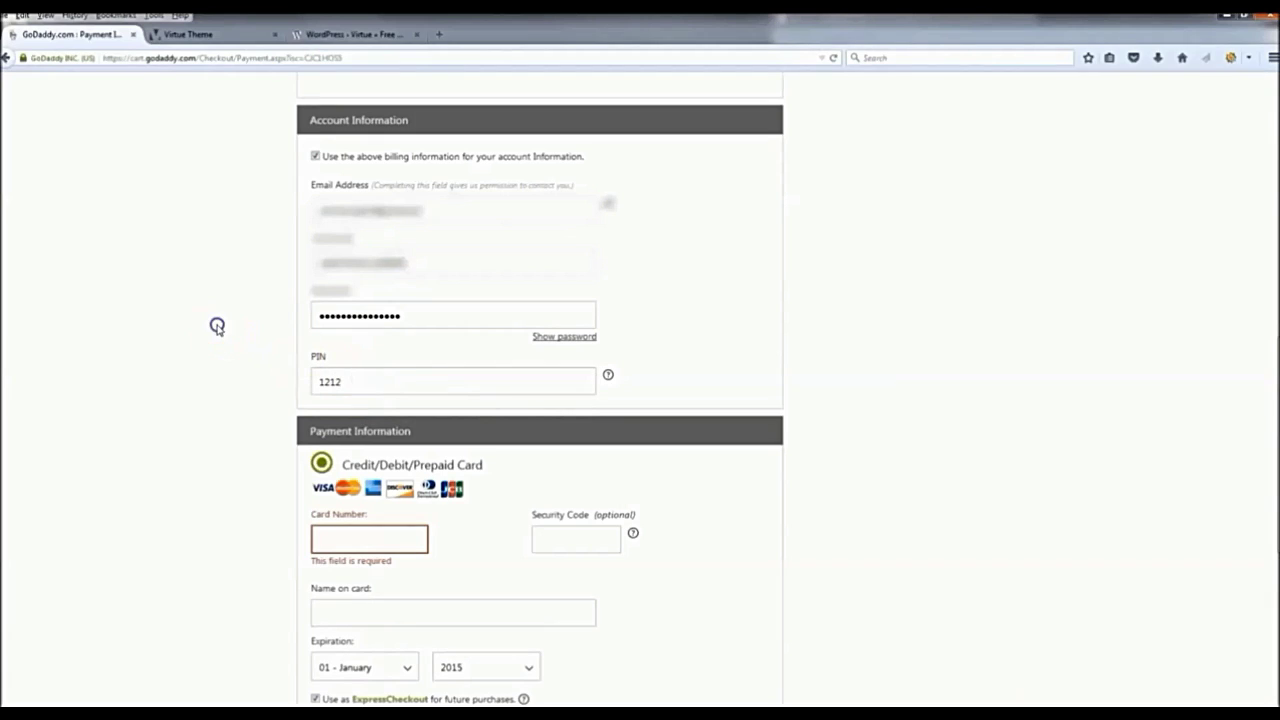
Choose PayPal as the payment method and log in to the PayPal account with its password.
{"action": "scroll", "coordinate": [246, 306], "scroll_direction": "down", "scroll_amount": 3}
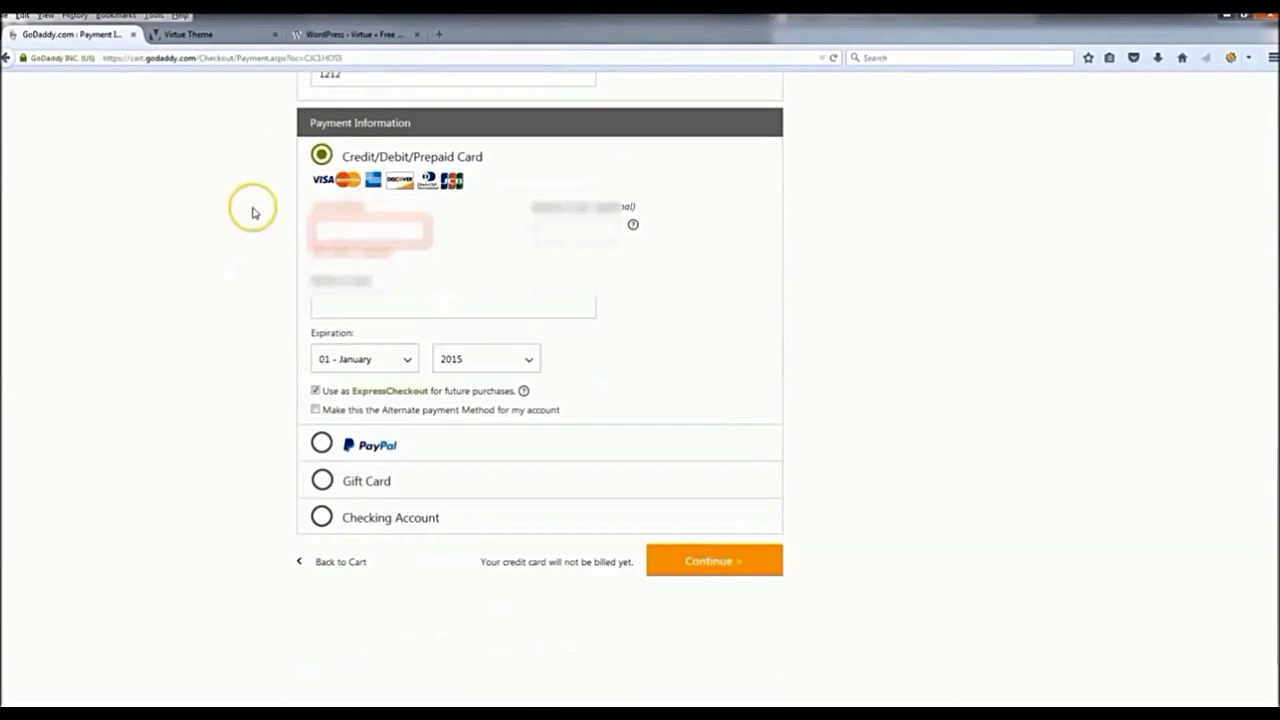
{"action": "left_click", "coordinate": [321, 444]}
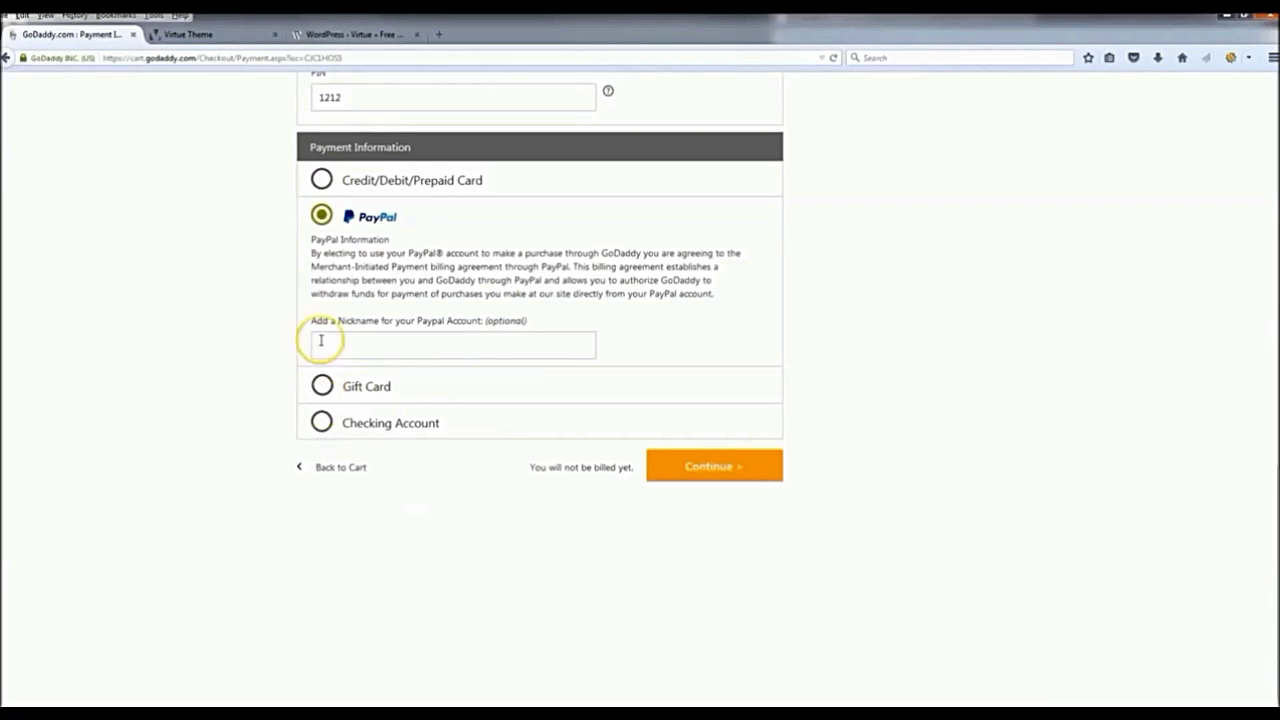
{"action": "left_click", "coordinate": [720, 468]}
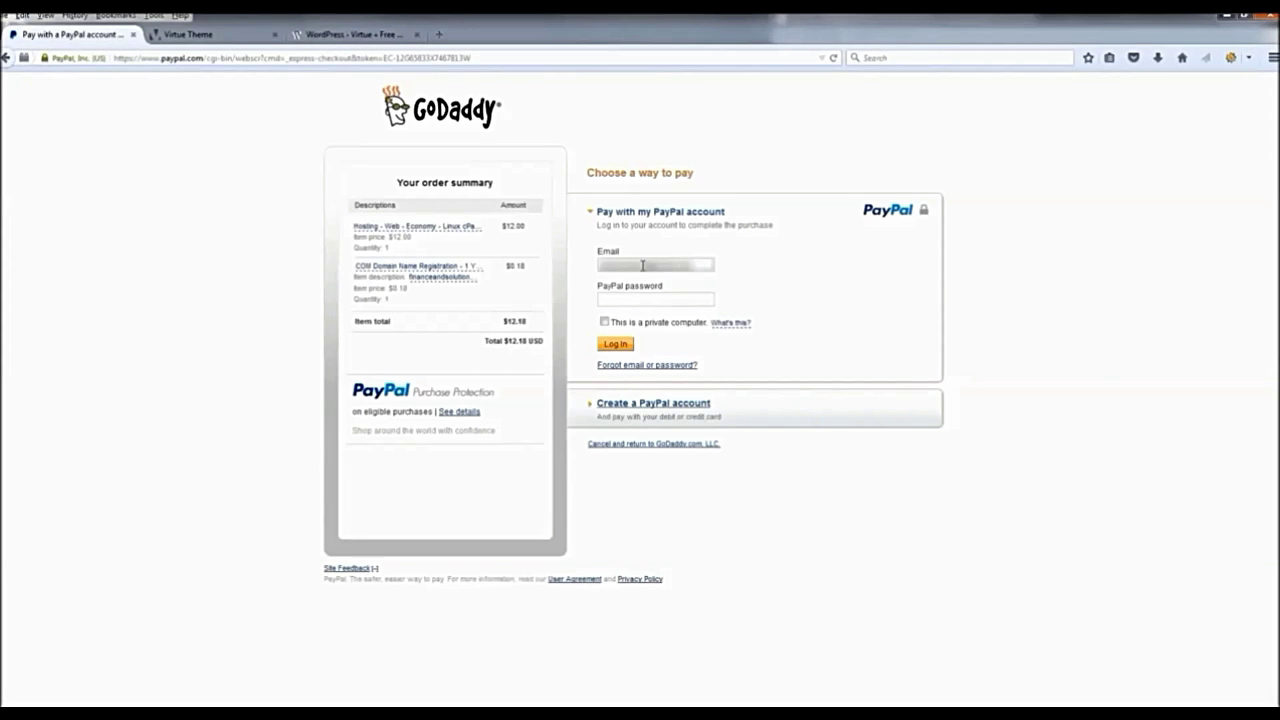
{"action": "key", "text": "Return"}
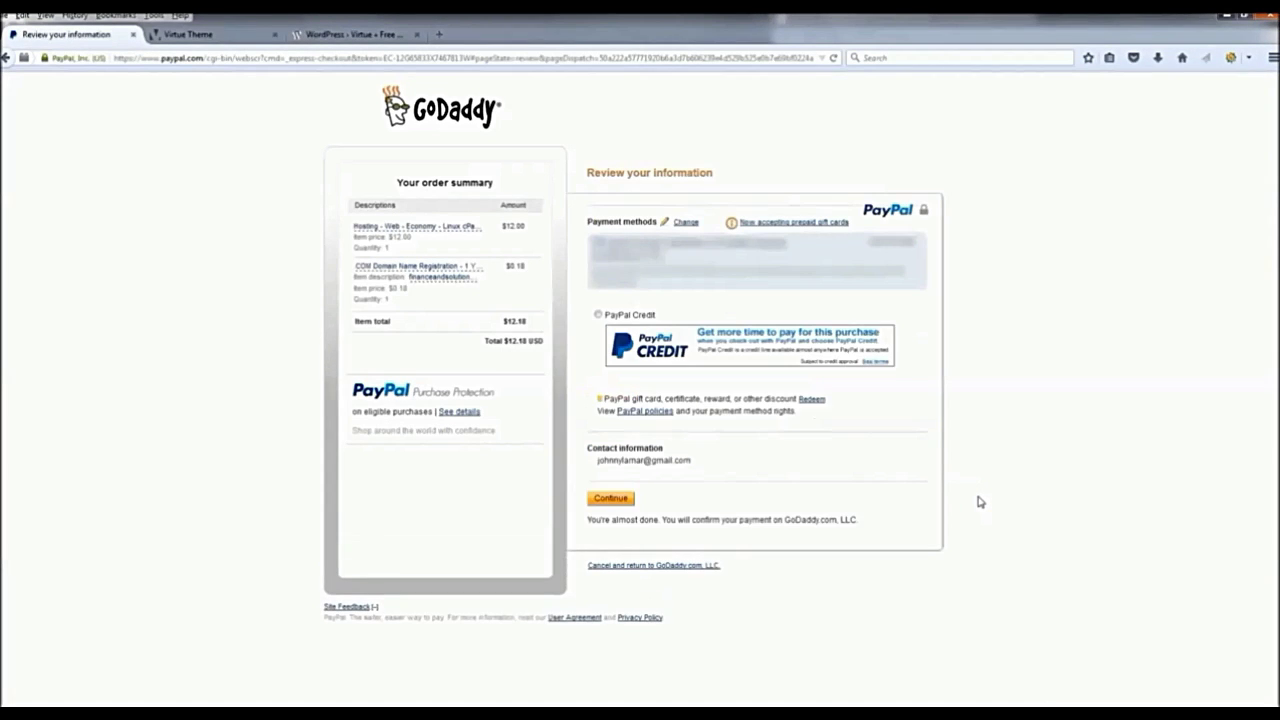
Approve the PayPal payment information, accept the service agreements and place the order.
{"action": "left_click", "coordinate": [610, 499]}
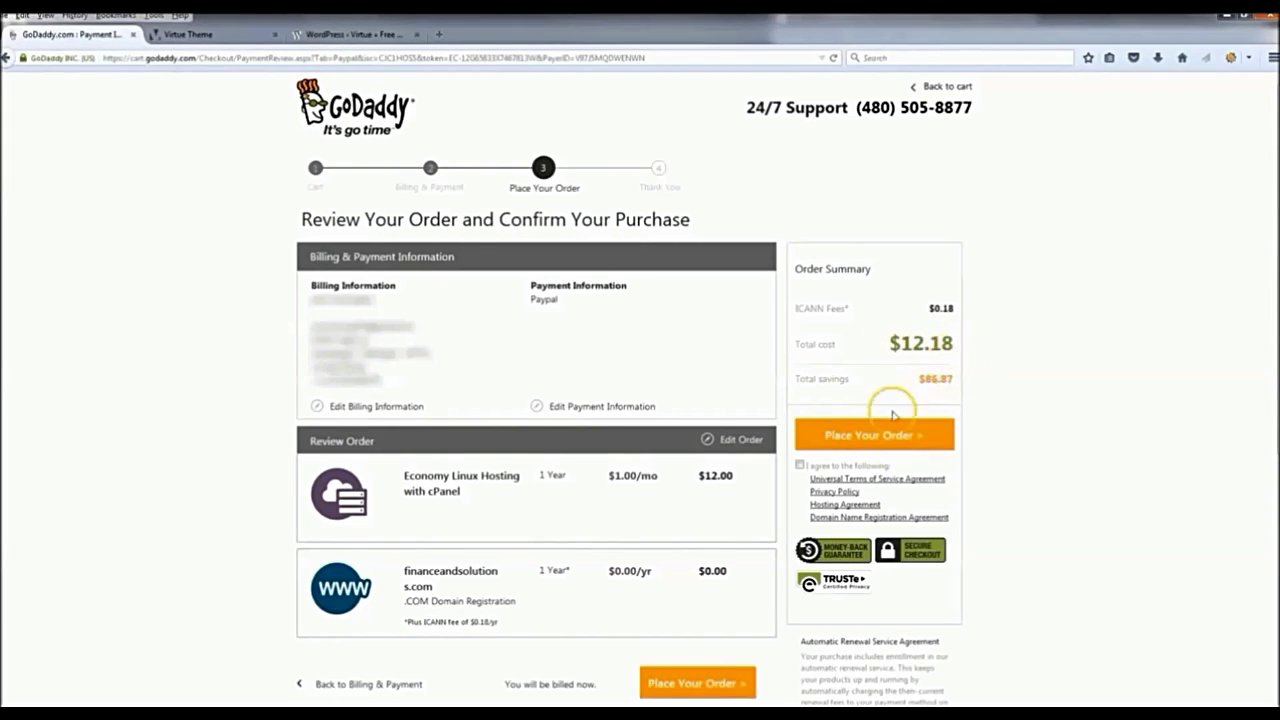
{"action": "left_click", "coordinate": [801, 466]}
{"action": "left_click", "coordinate": [897, 438]}
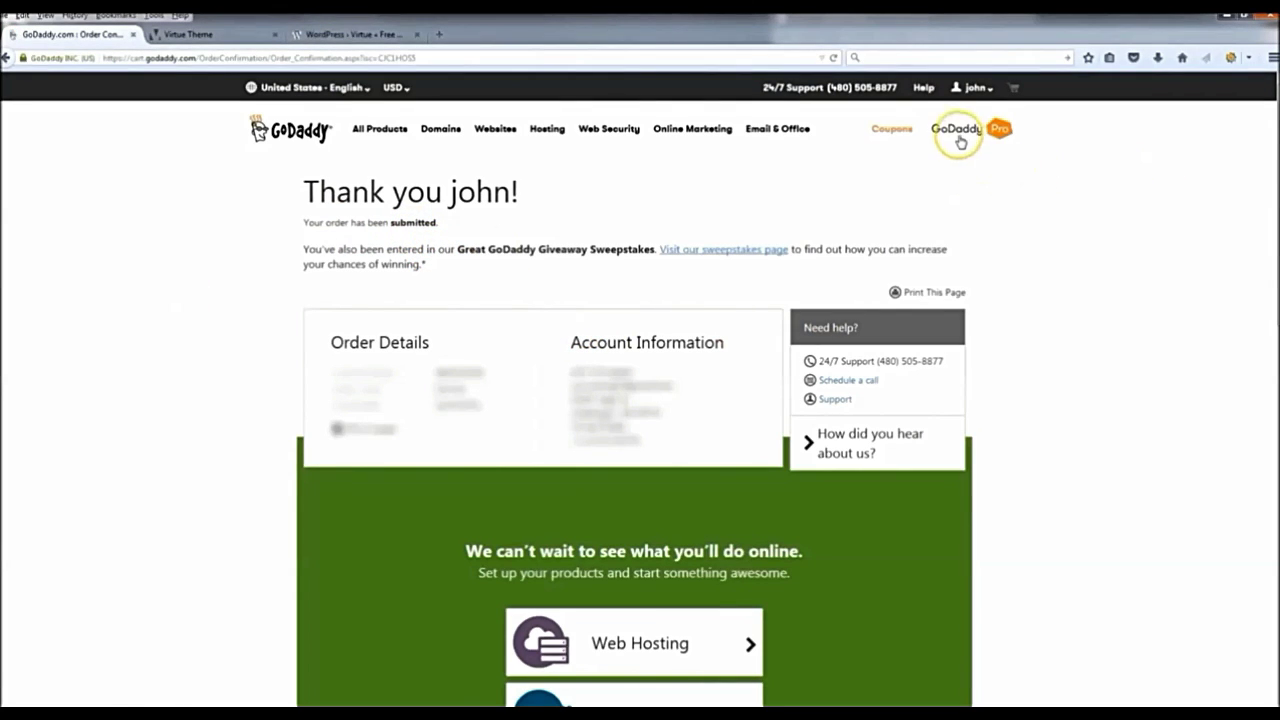
Open the domain management page from the account's quick links.
{"action": "left_click", "coordinate": [993, 89]}
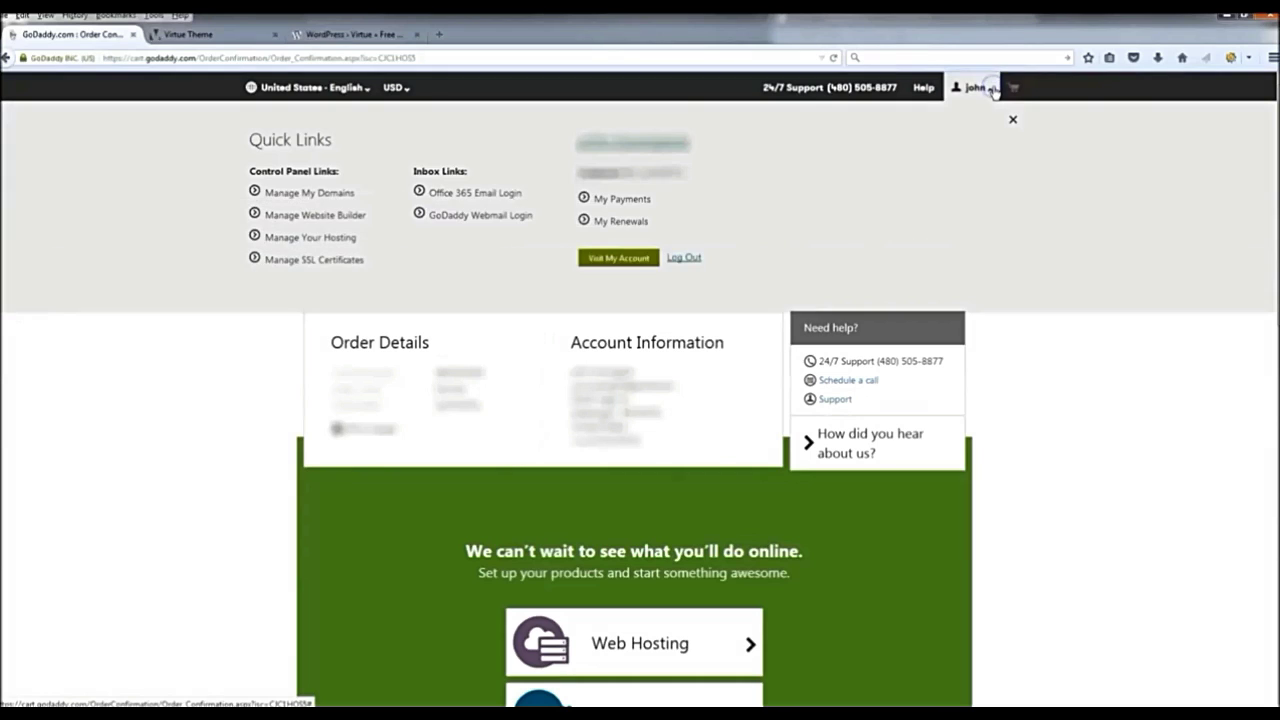
{"action": "left_click", "coordinate": [303, 195]}
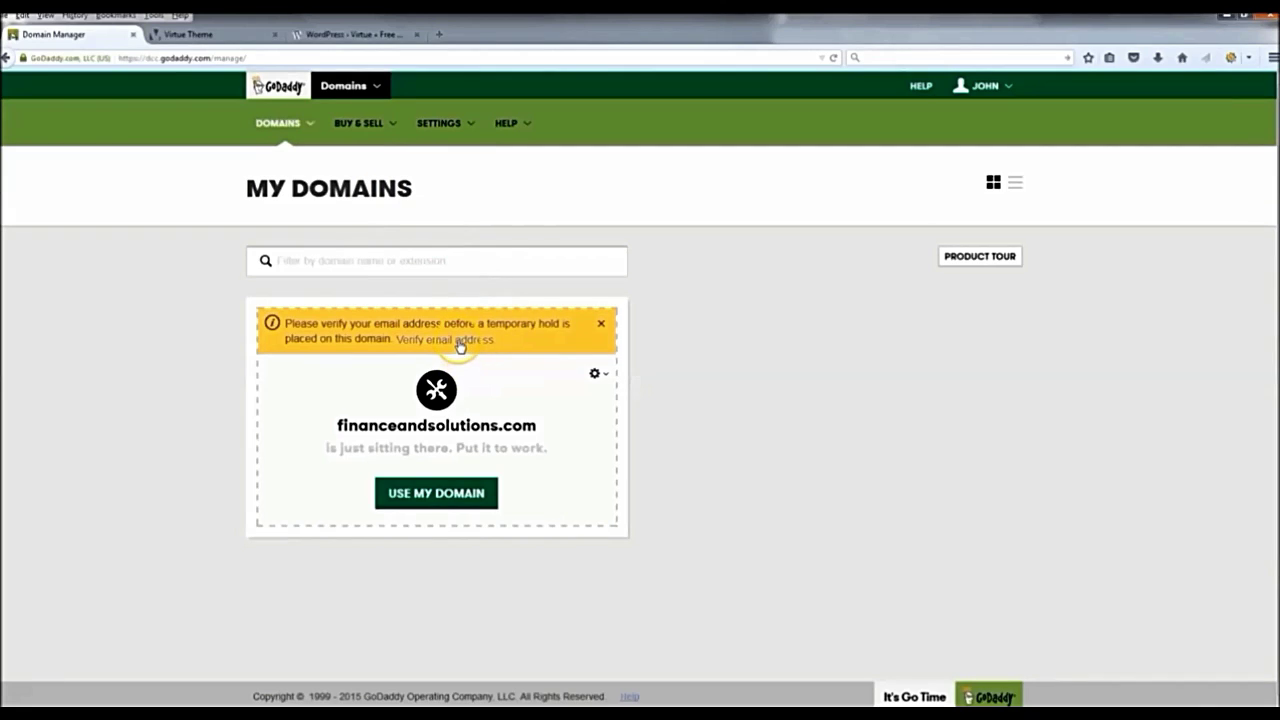
Request the domain's verification email, open Gmail in a new browser tab and verify the email address through GoDaddy's message.
{"action": "left_click", "coordinate": [459, 342]}
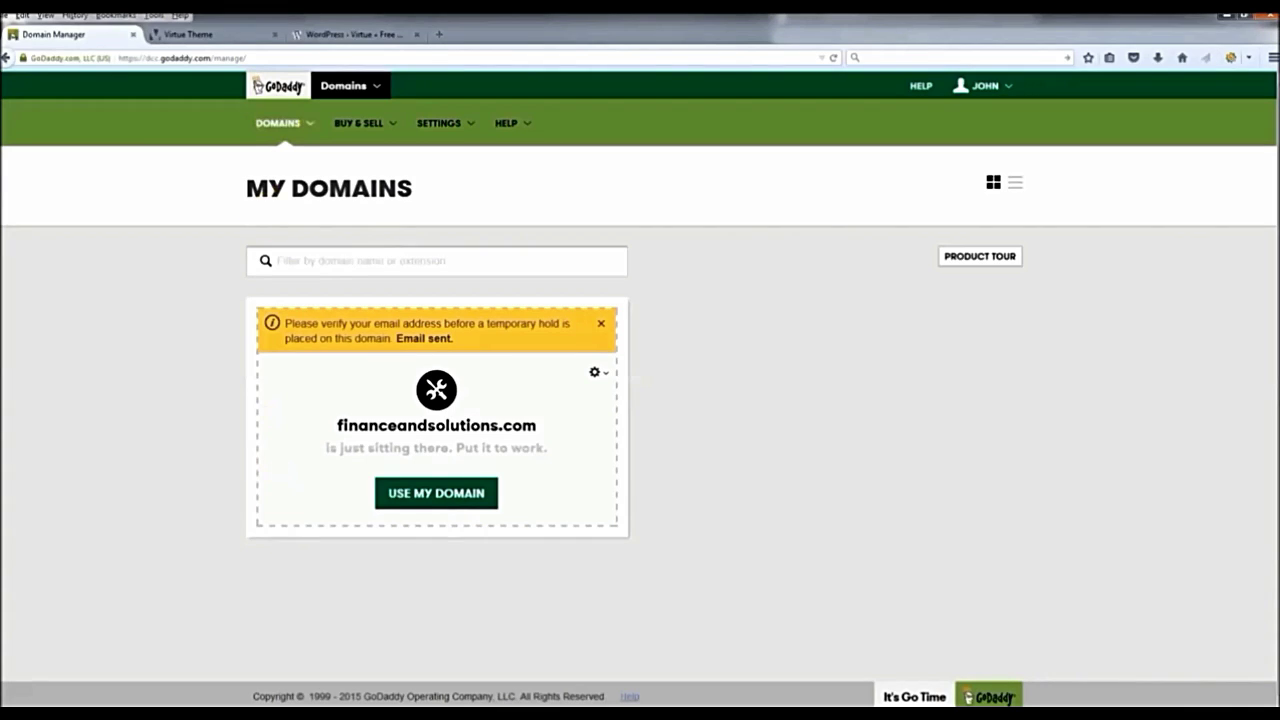
{"action": "left_click", "coordinate": [438, 34]}
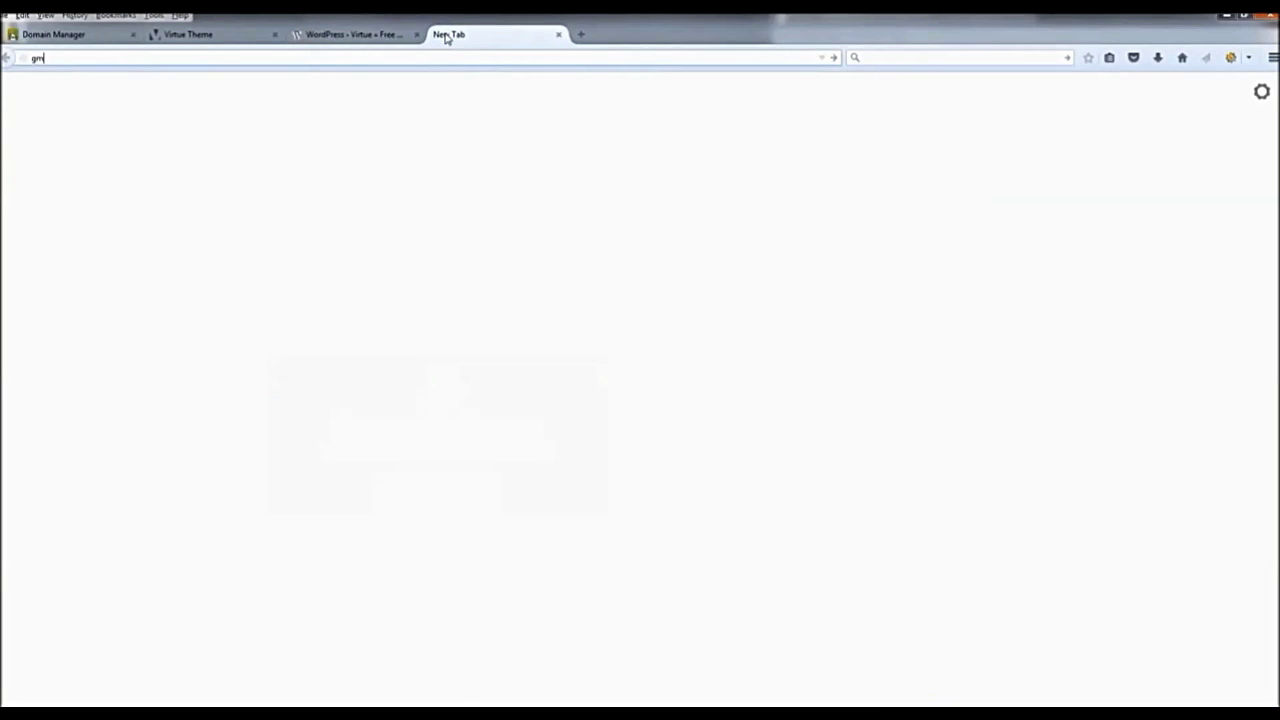
{"action": "key", "text": "Return"}
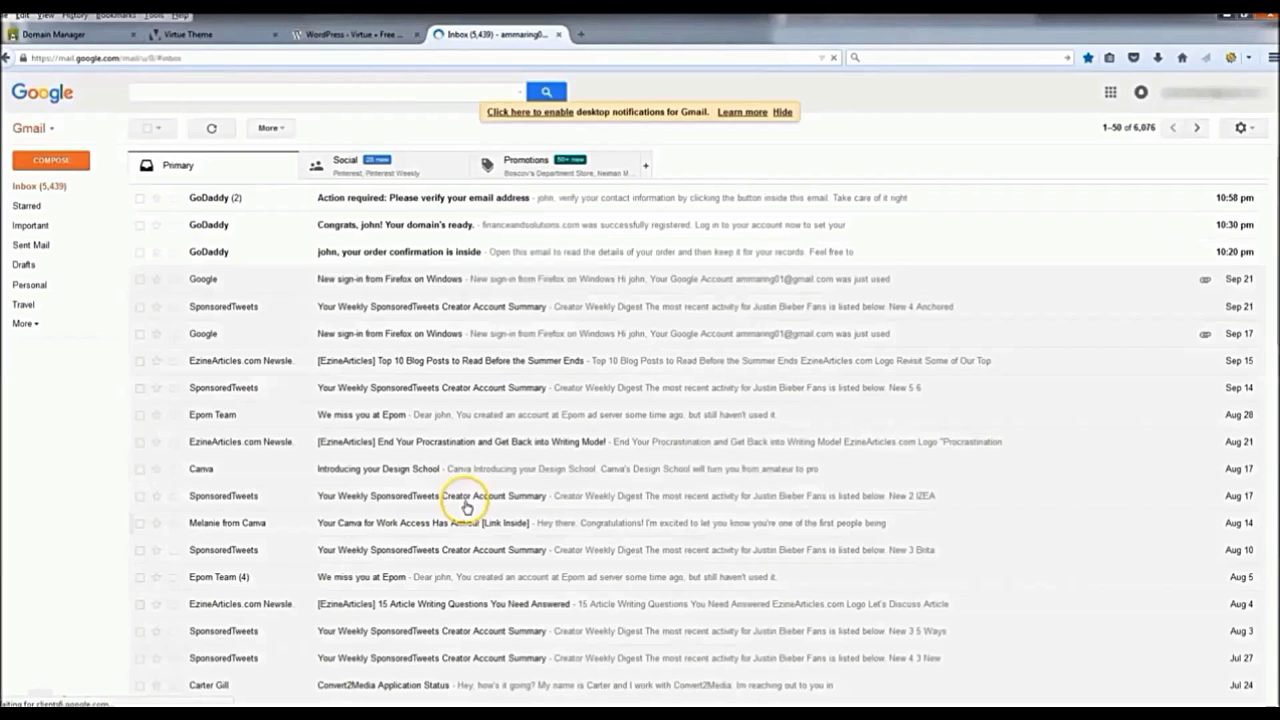
{"action": "left_click", "coordinate": [410, 200]}
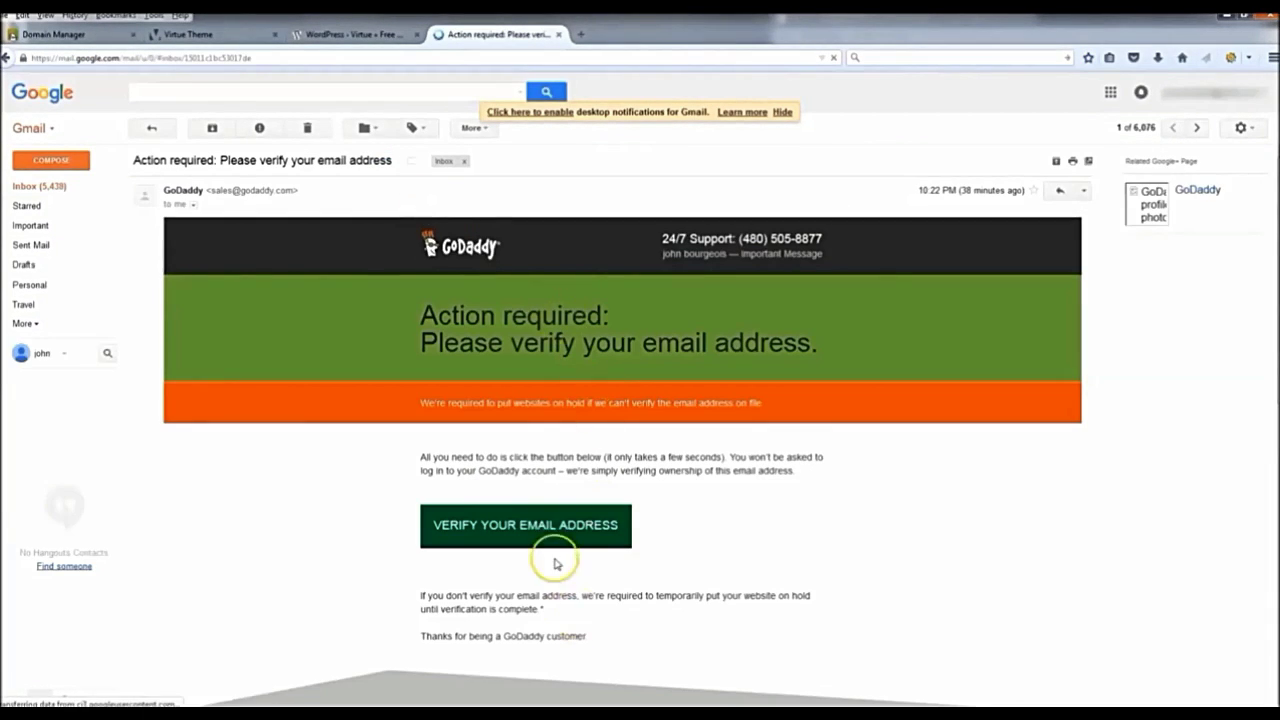
{"action": "left_click", "coordinate": [543, 524]}
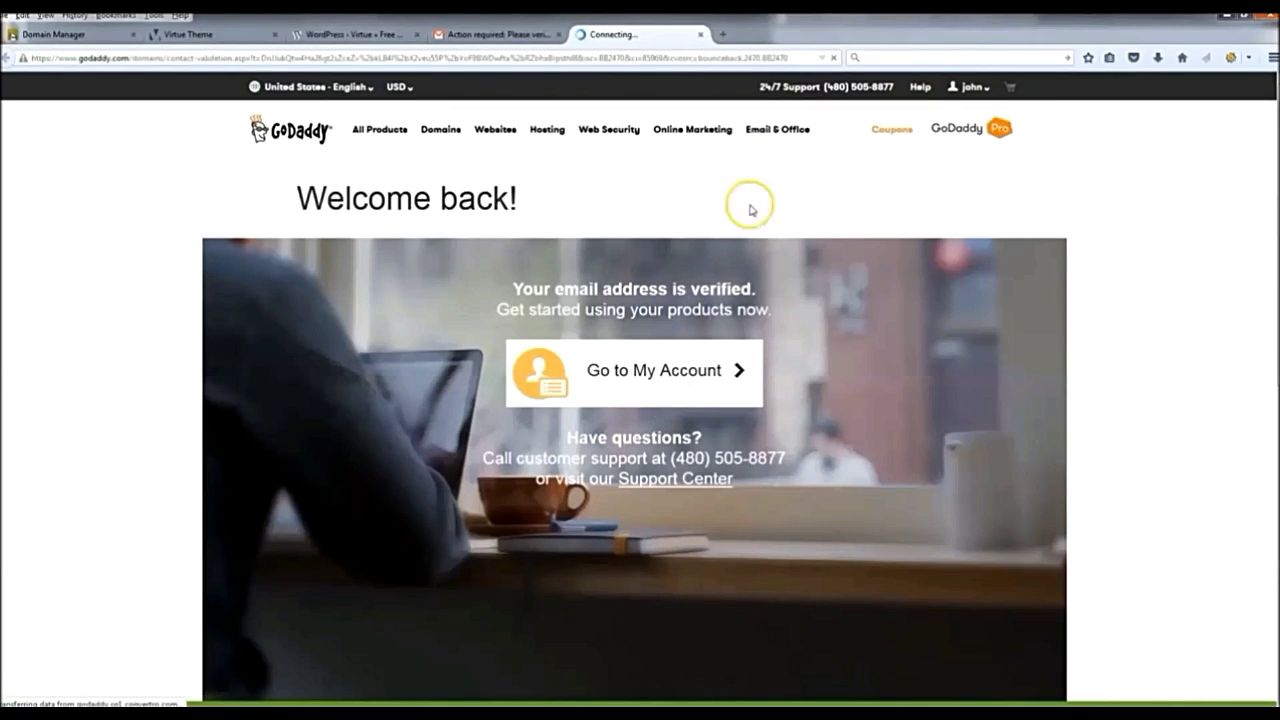
Go from the verification page to the GoDaddy account overview and decline the business survey.
{"action": "left_click", "coordinate": [643, 375]}
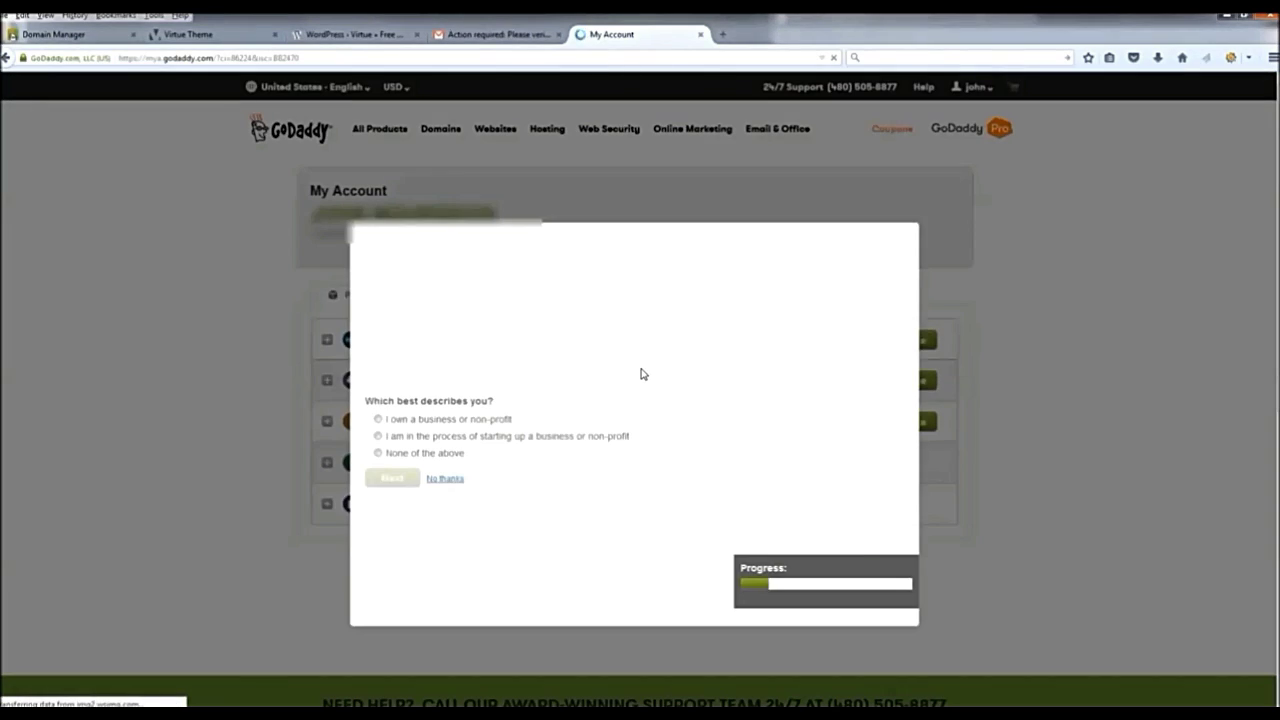
{"action": "left_click", "coordinate": [446, 479]}
{"action": "right_click", "coordinate": [451, 382]}
{"action": "left_click", "coordinate": [993, 307]}
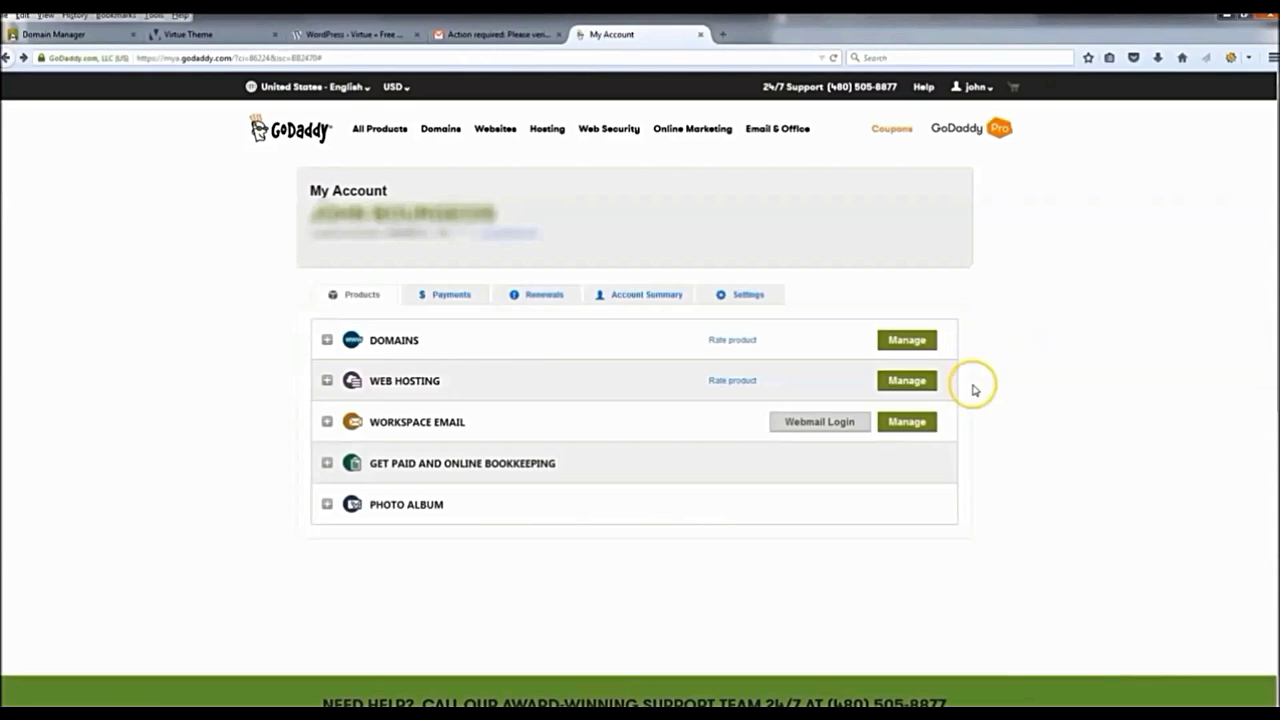
Set up the new cPanel web hosting account for financeandsolutions.com with a new cPanel username and password.
{"action": "left_click", "coordinate": [906, 382]}
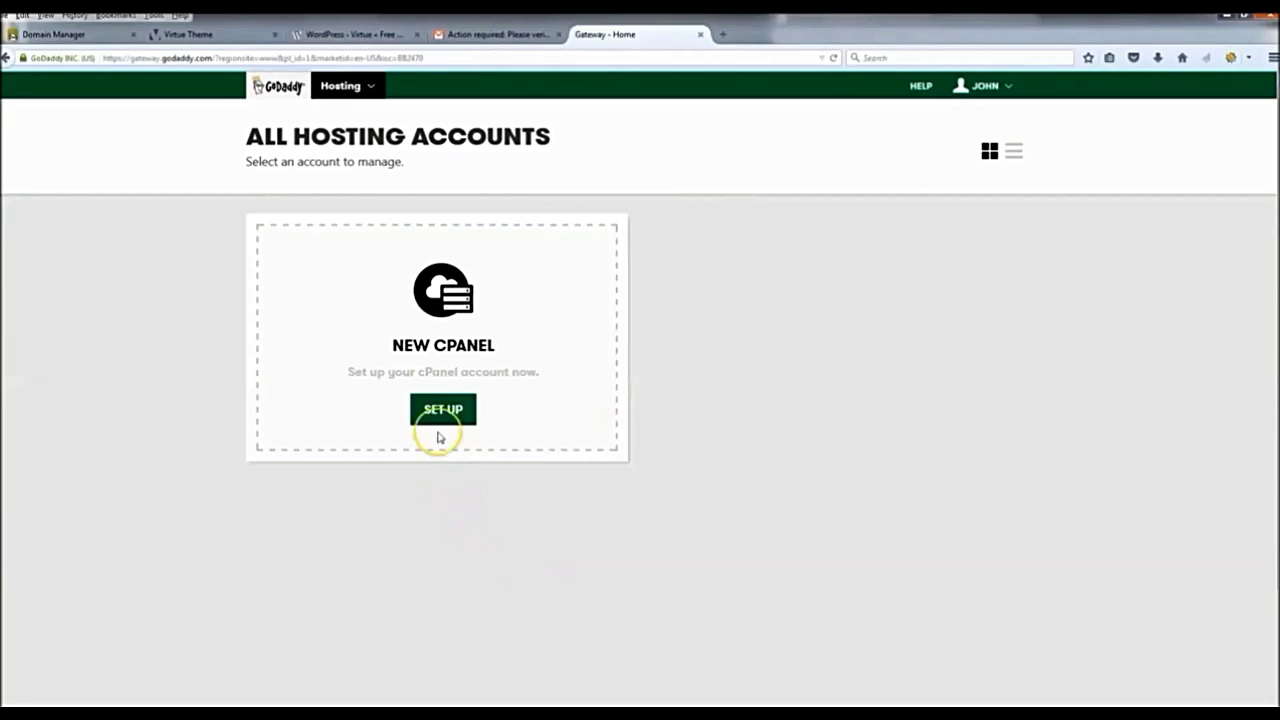
{"action": "left_click", "coordinate": [453, 413]}
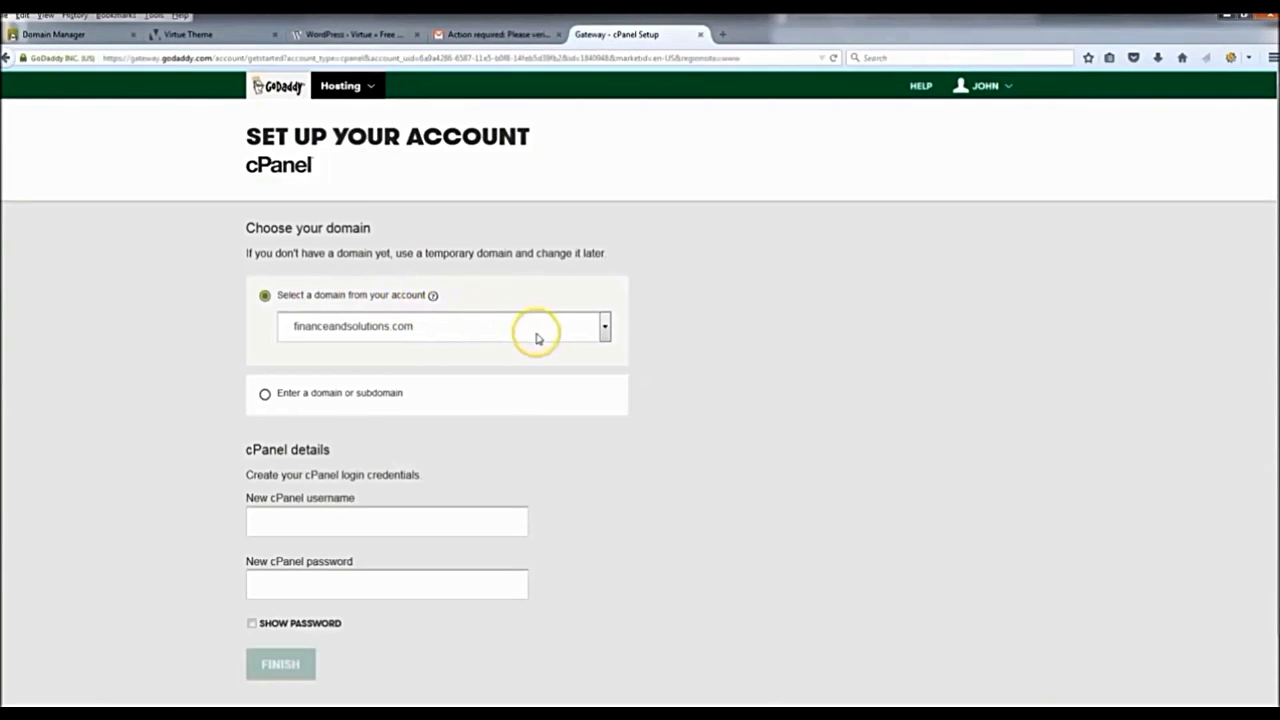
{"action": "scroll", "coordinate": [236, 314], "scroll_direction": "down", "scroll_amount": 1}
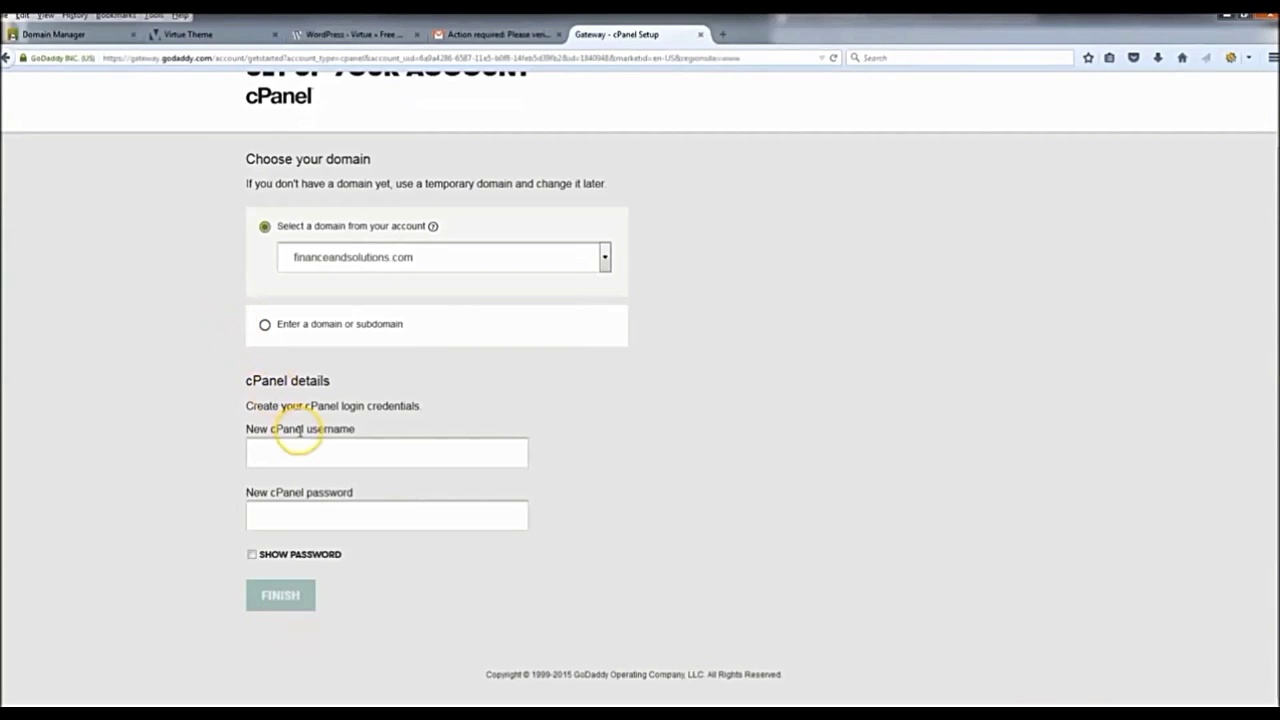
{"action": "left_click", "coordinate": [316, 457]}
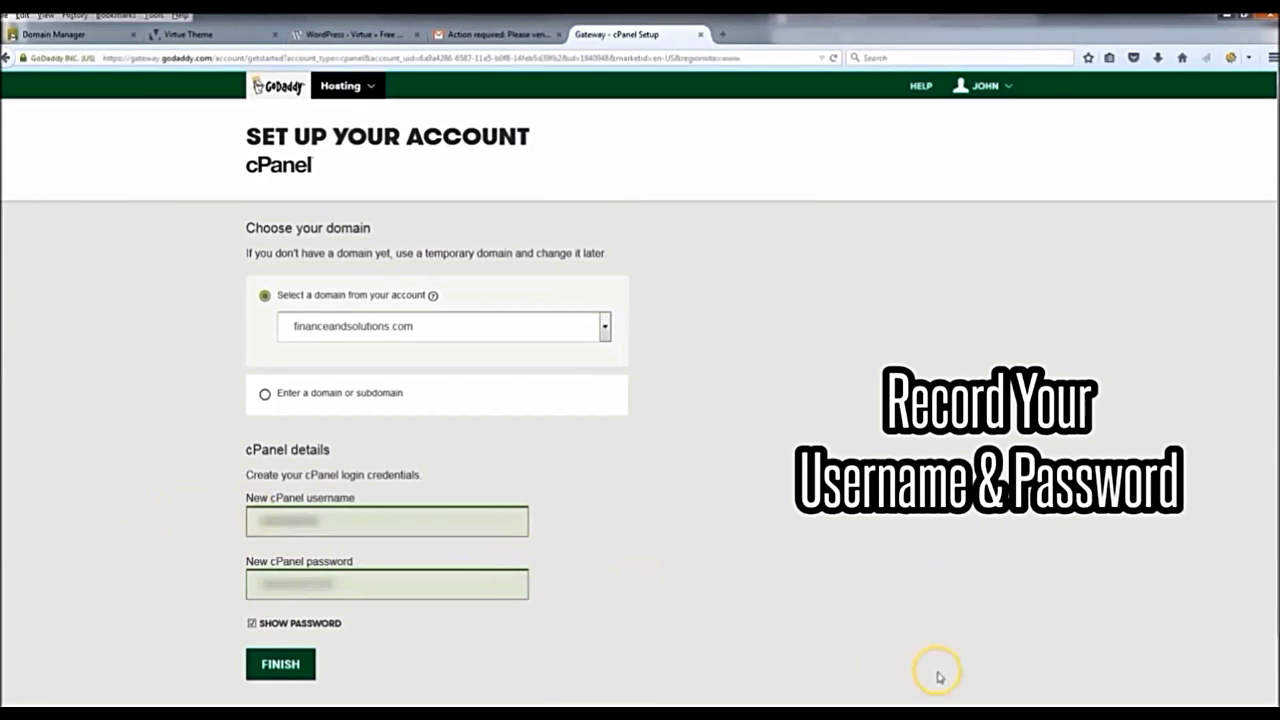
{"action": "left_click", "coordinate": [287, 672]}
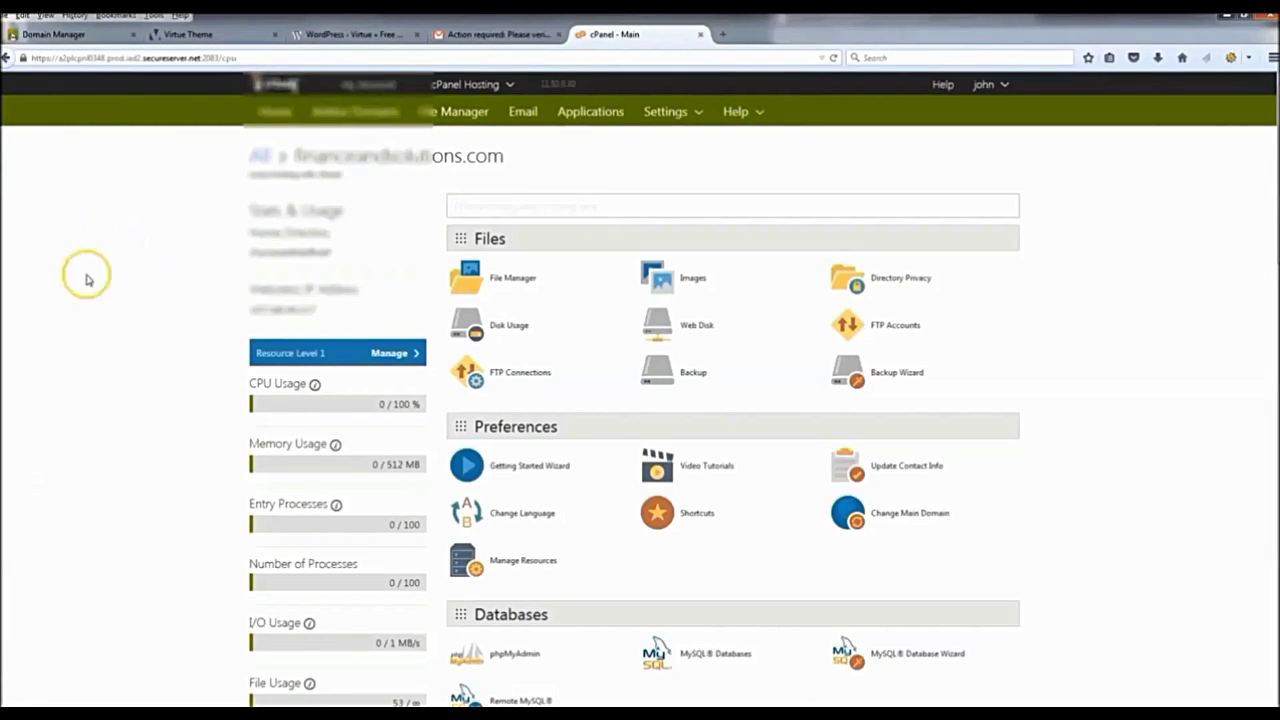
Open the WordPress application in cPanel's web applications and start its installation wizard.
{"action": "scroll", "coordinate": [1117, 244], "scroll_direction": "down", "scroll_amount": 3}
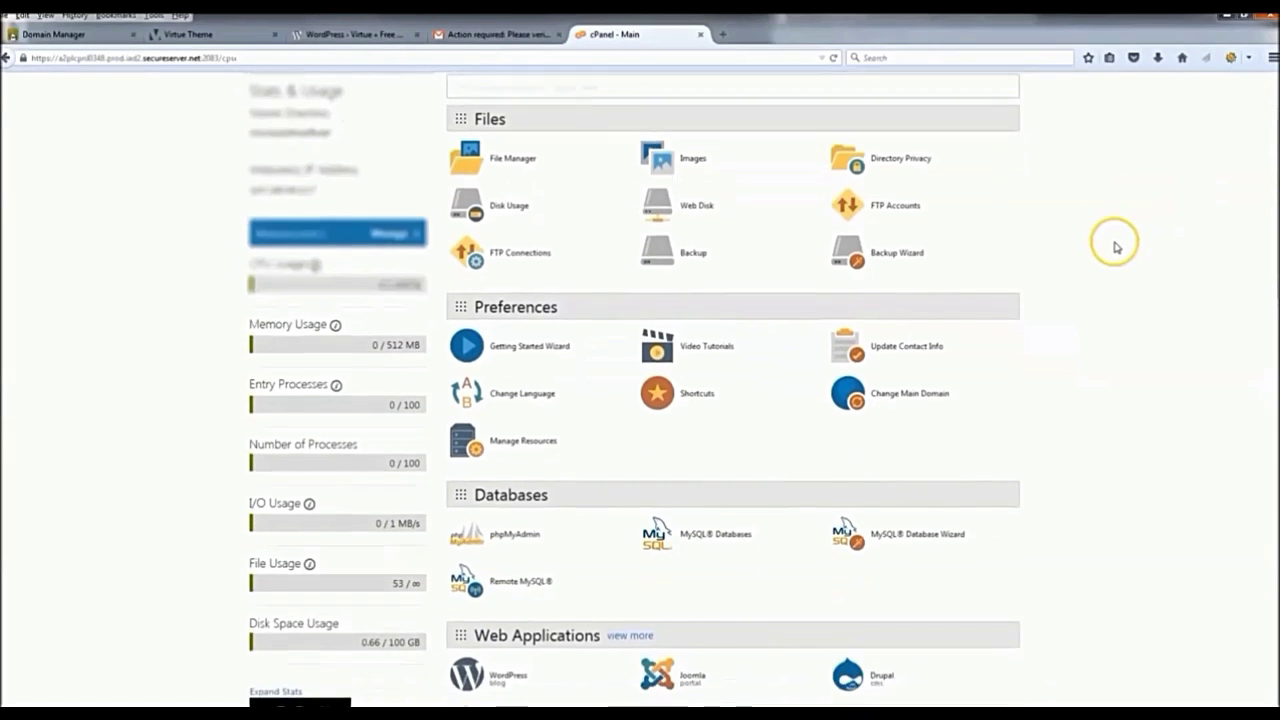
{"action": "scroll", "coordinate": [1117, 244], "scroll_direction": "down", "scroll_amount": 1}
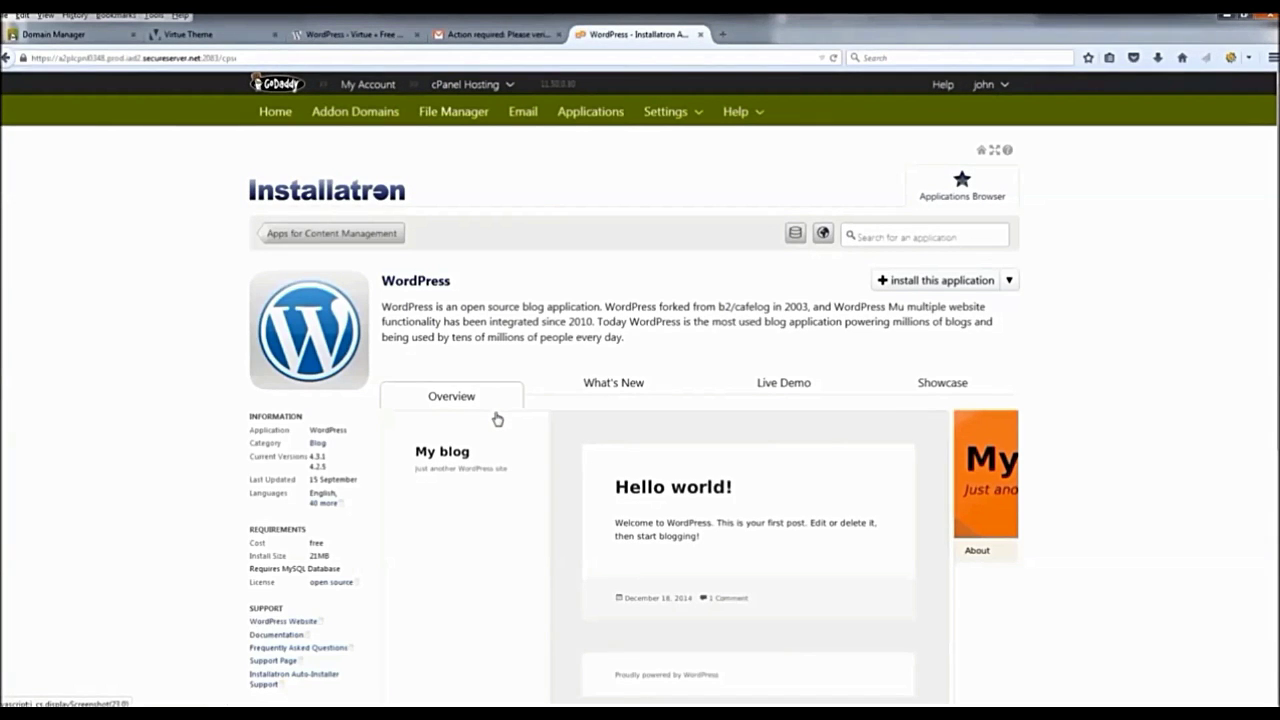
{"action": "left_click", "coordinate": [929, 283]}
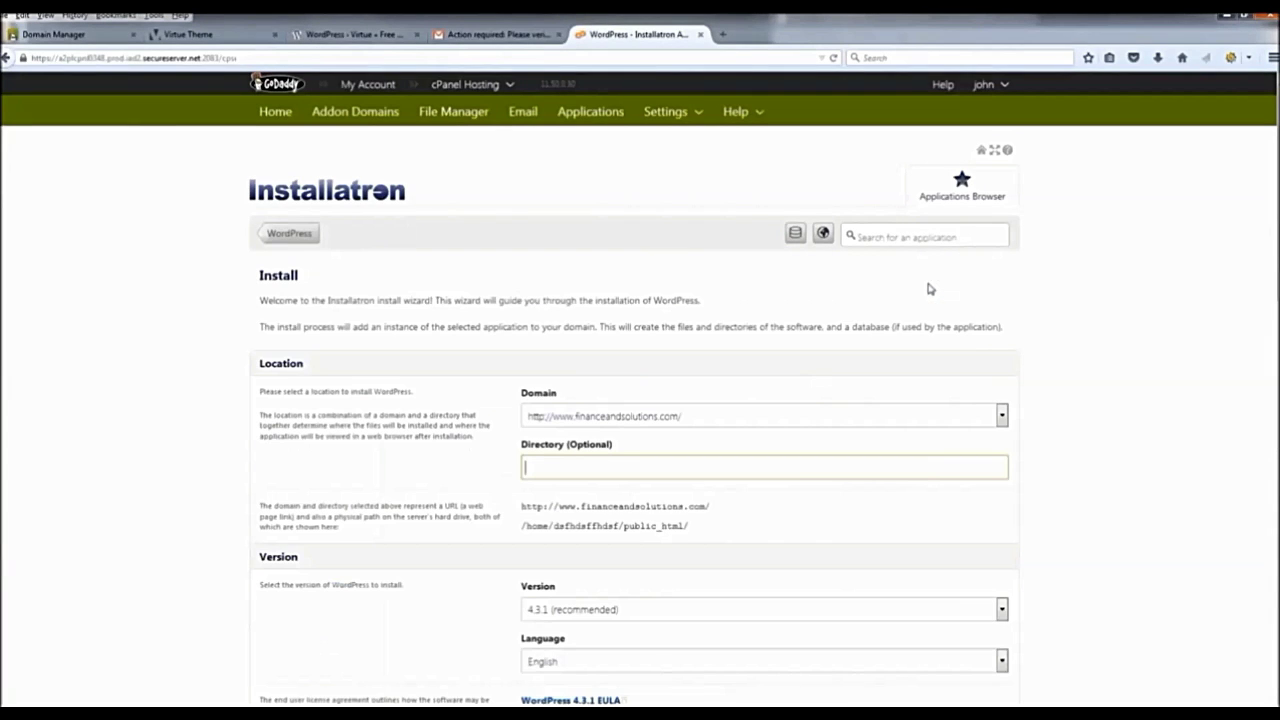
Review the WordPress install location, checking the selected domain, the optional directory and the site address.
{"action": "scroll", "coordinate": [632, 318], "scroll_direction": "down", "scroll_amount": 2}
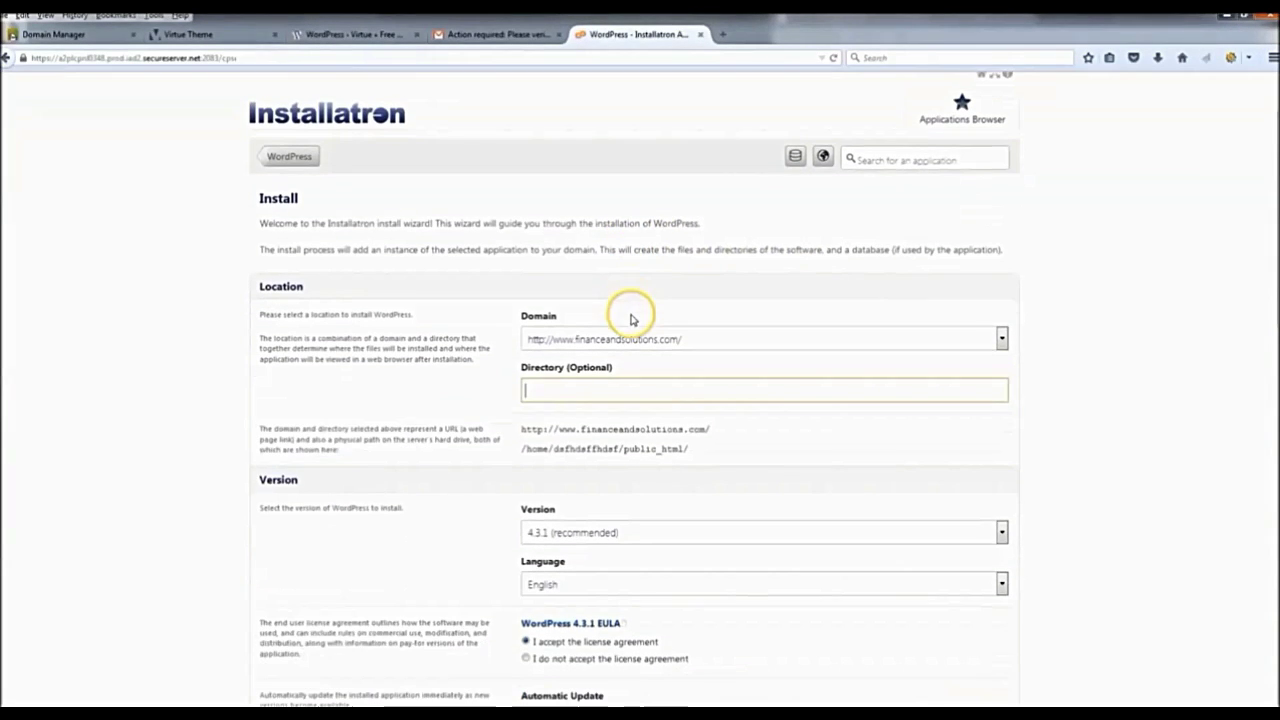
{"action": "scroll", "coordinate": [1150, 334], "scroll_direction": "down", "scroll_amount": 2}
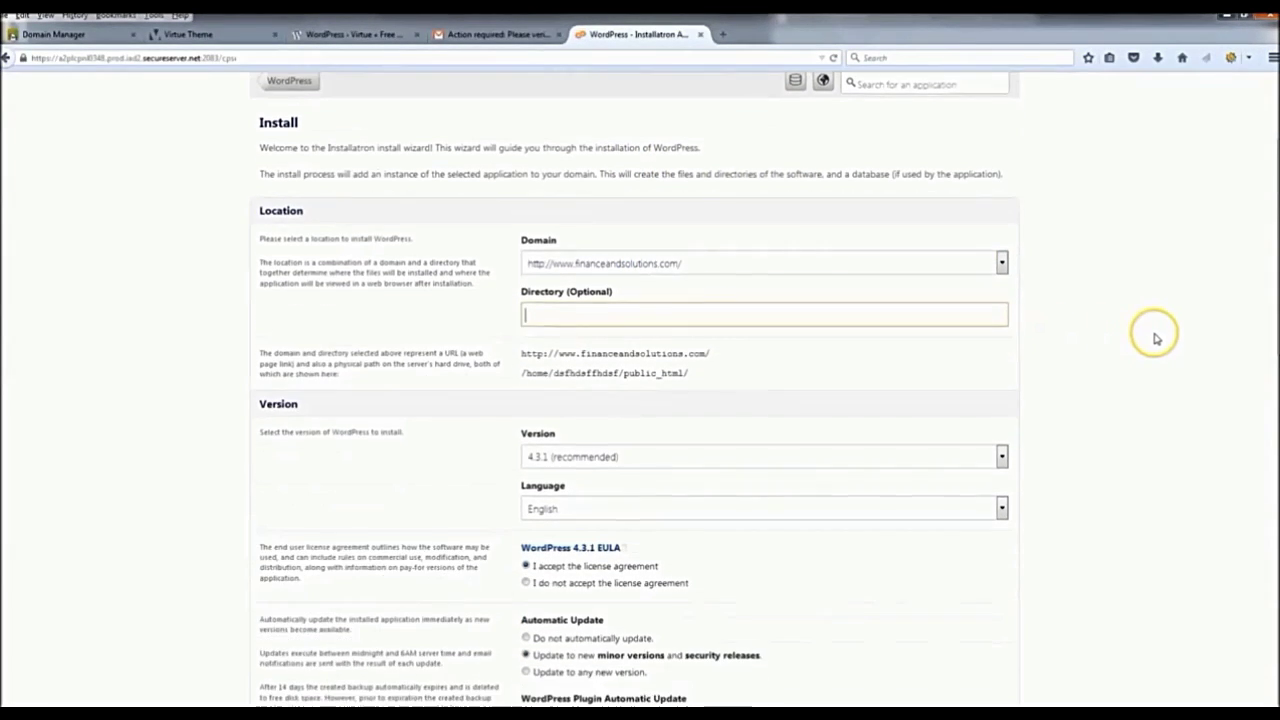
{"action": "scroll", "coordinate": [570, 380], "scroll_direction": "up", "scroll_amount": 4}
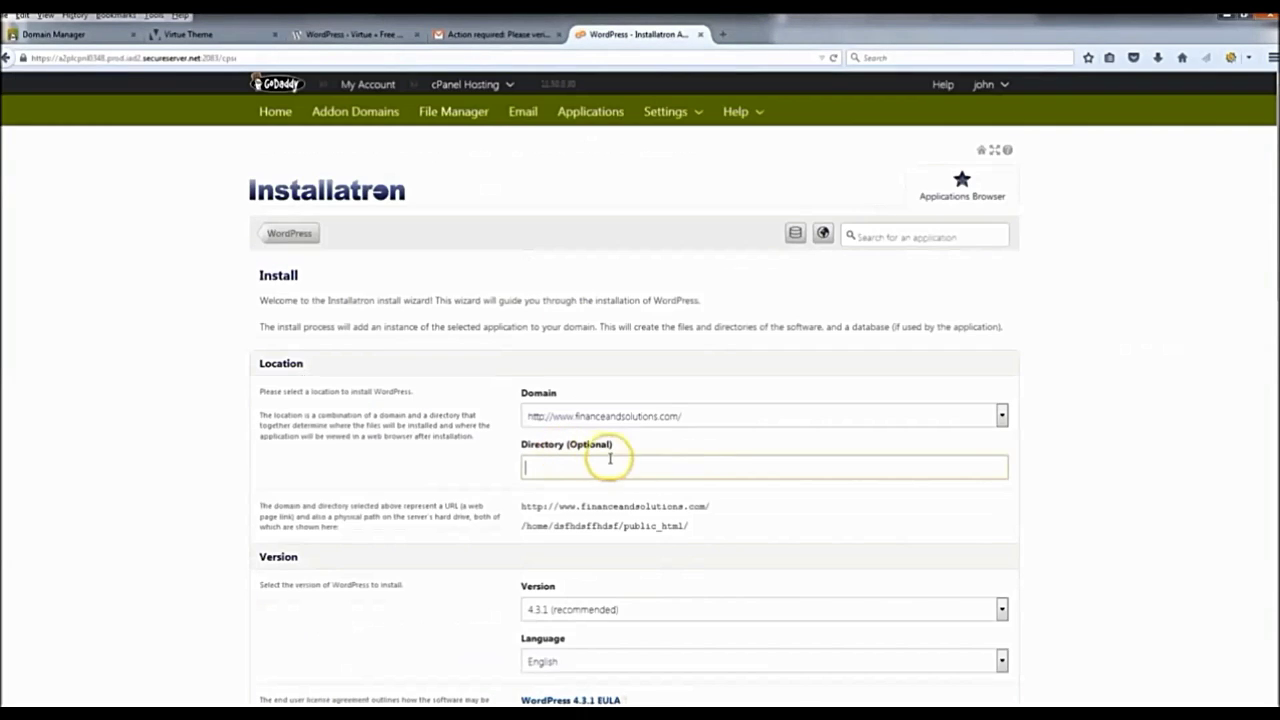
{"action": "left_click", "coordinate": [712, 442]}
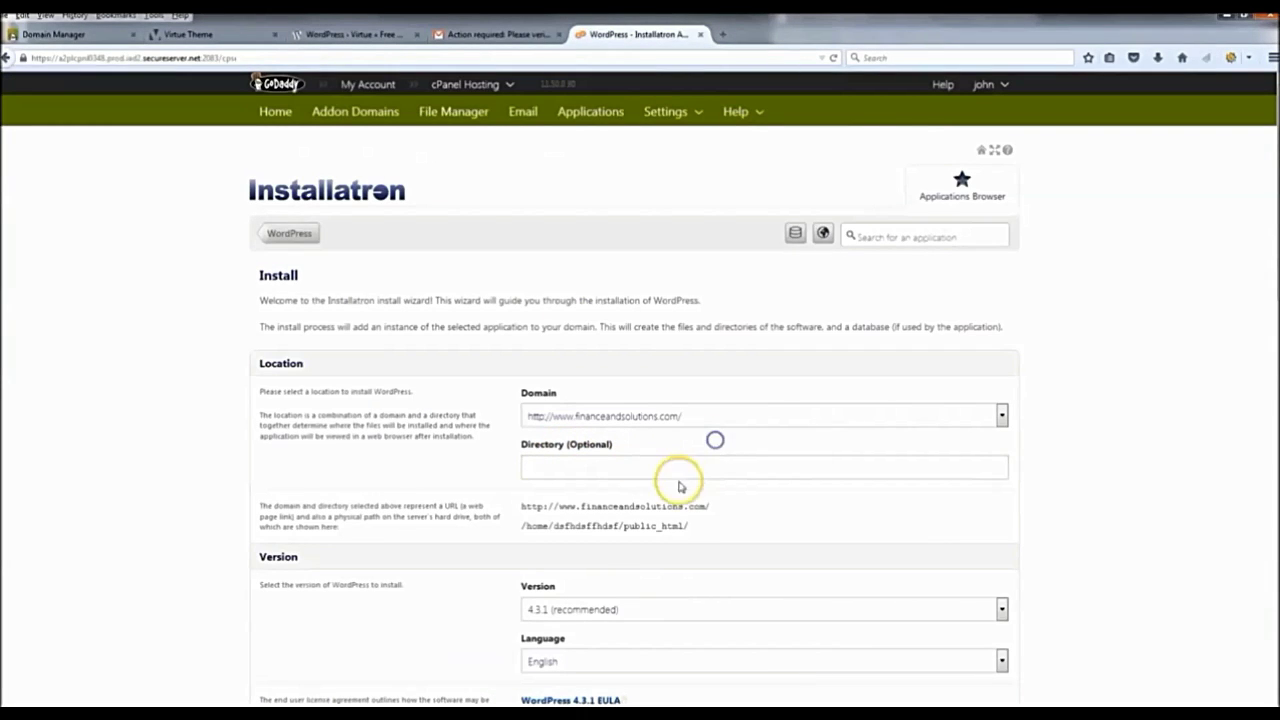
{"action": "left_click_drag", "start_coordinate": [521, 506], "coordinate": [652, 506]}
{"action": "left_click", "coordinate": [745, 512]}
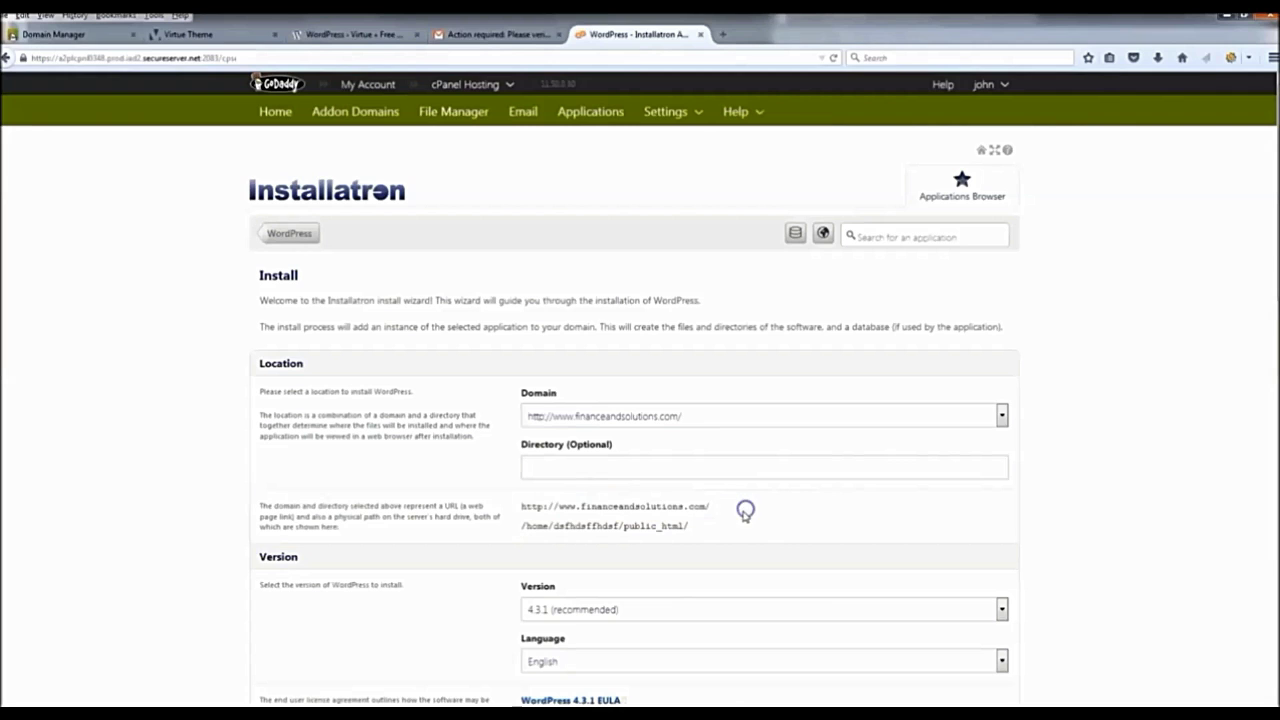
Install WordPress 4.3.1 in English, keeping the default update, administrator, security and advanced settings.
{"action": "scroll", "coordinate": [482, 468], "scroll_direction": "down", "scroll_amount": 4}
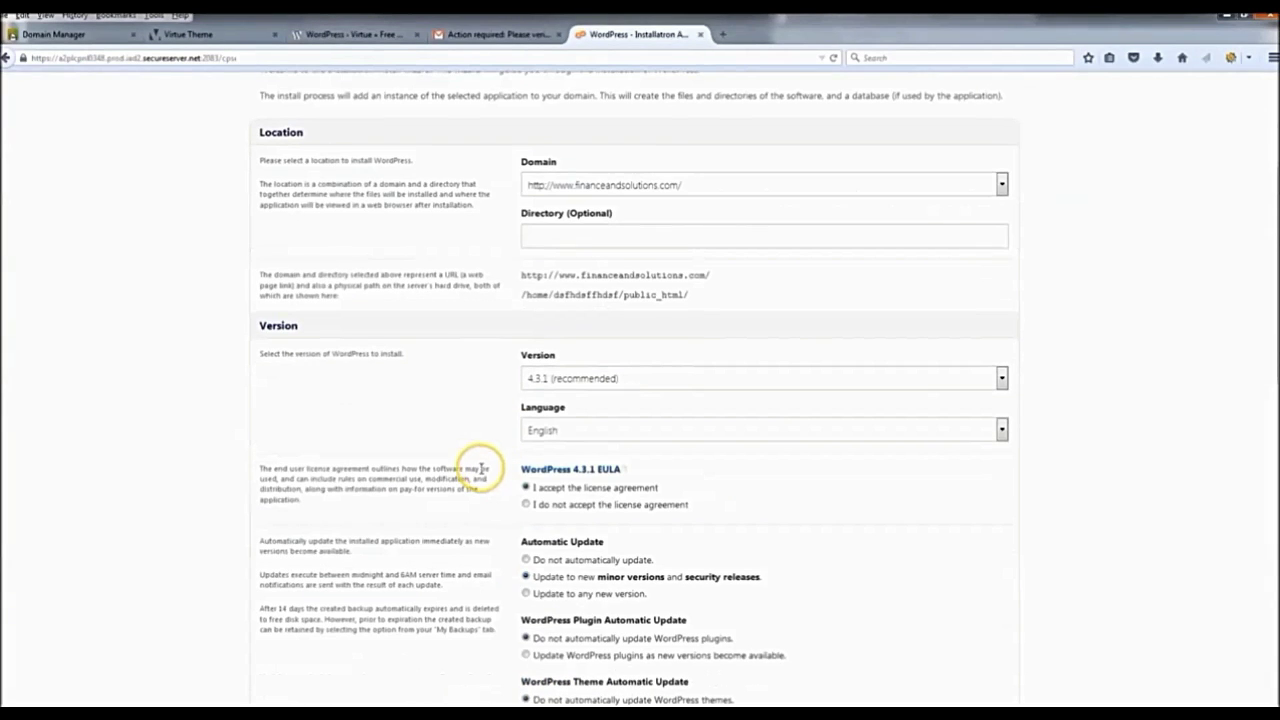
{"action": "scroll", "coordinate": [443, 277], "scroll_direction": "down", "scroll_amount": 5}
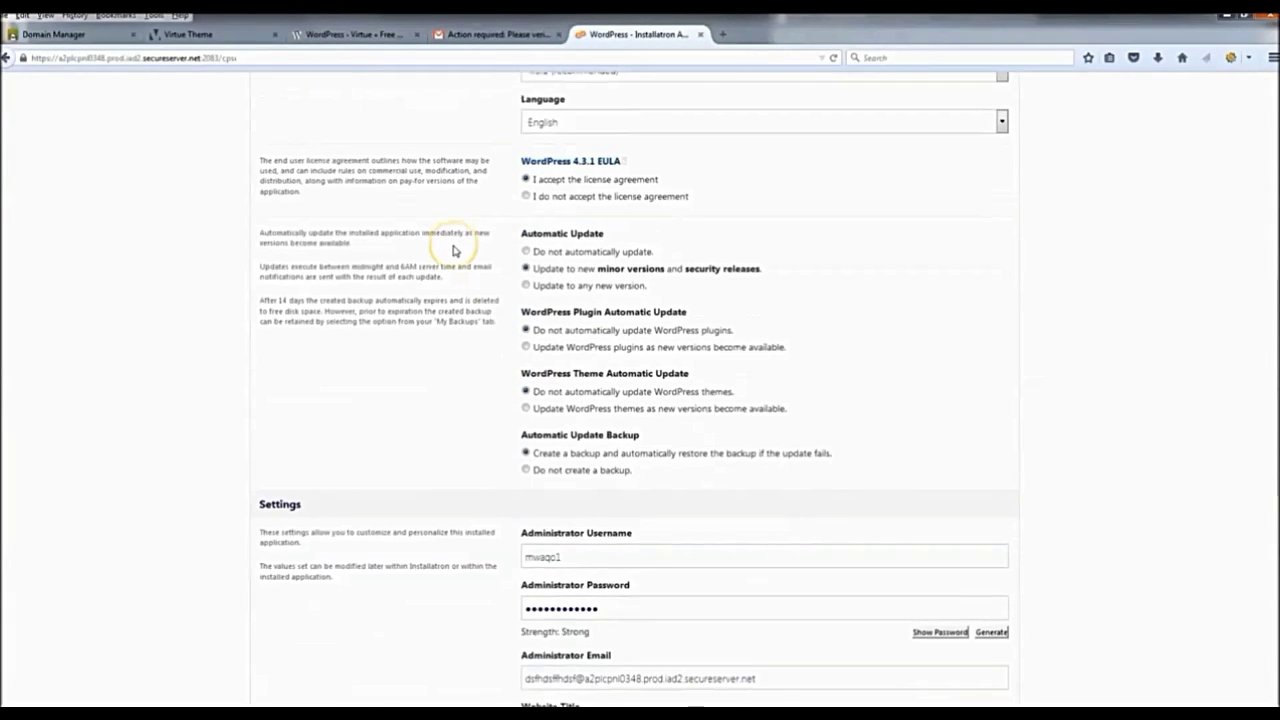
{"action": "scroll", "coordinate": [453, 250], "scroll_direction": "down", "scroll_amount": 3}
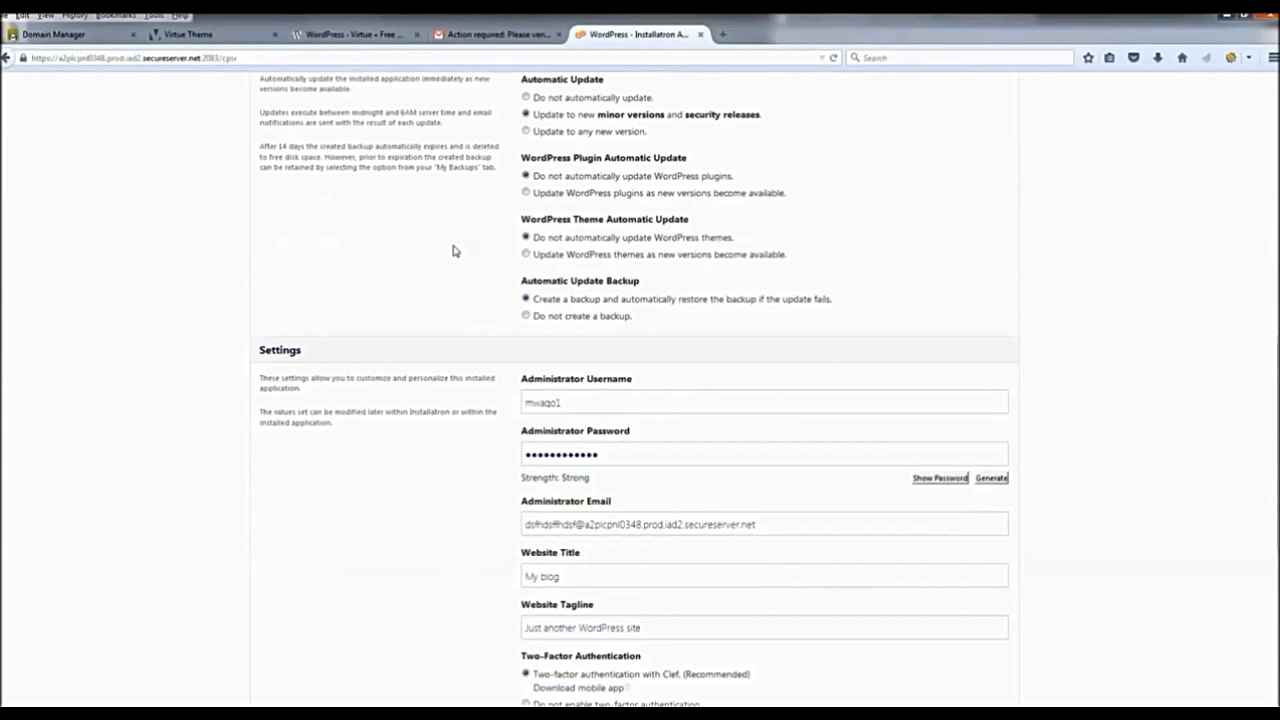
{"action": "scroll", "coordinate": [452, 250], "scroll_direction": "down", "scroll_amount": 2}
{"action": "scroll", "coordinate": [453, 250], "scroll_direction": "down", "scroll_amount": 3}
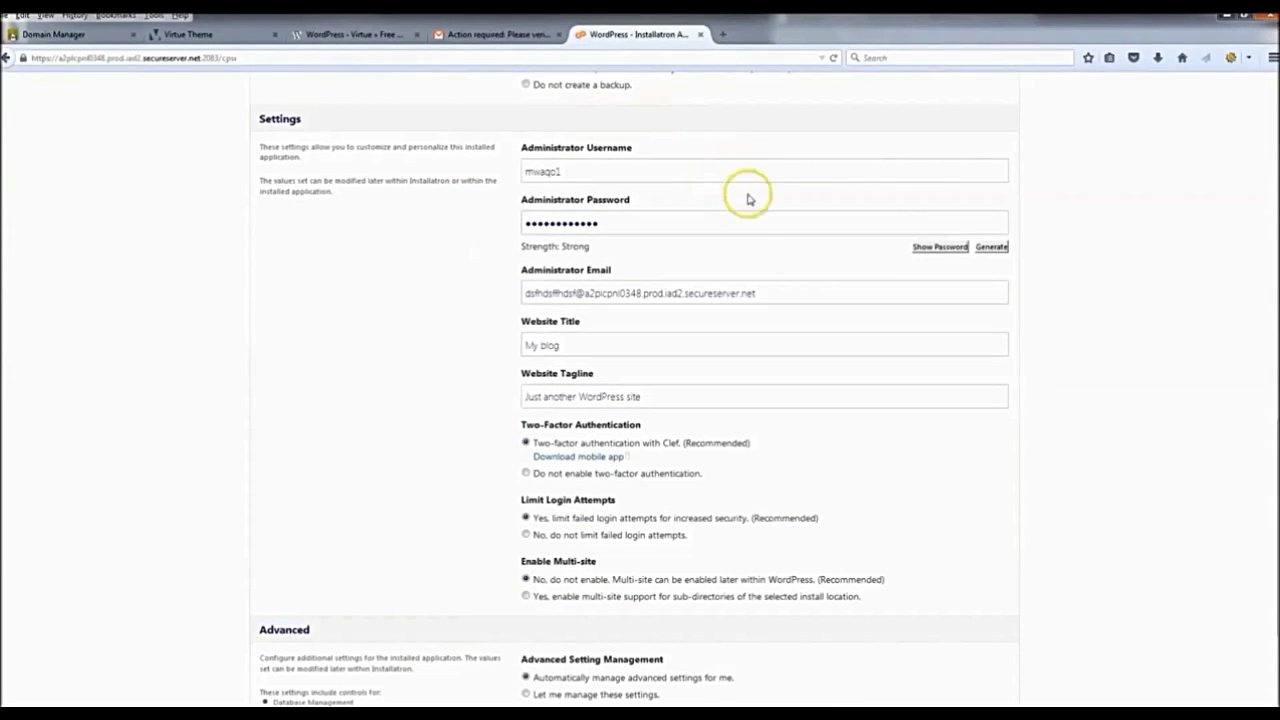
{"action": "scroll", "coordinate": [1037, 280], "scroll_direction": "down", "scroll_amount": 3}
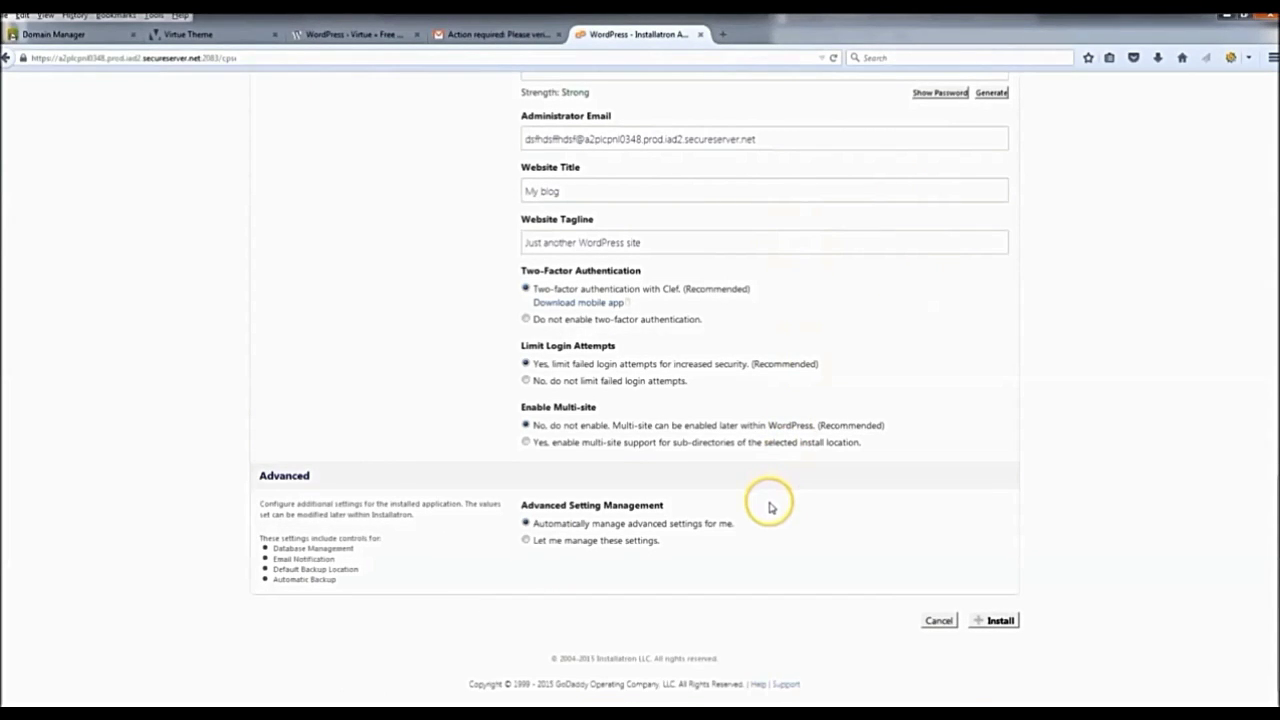
{"action": "left_click", "coordinate": [1001, 622]}
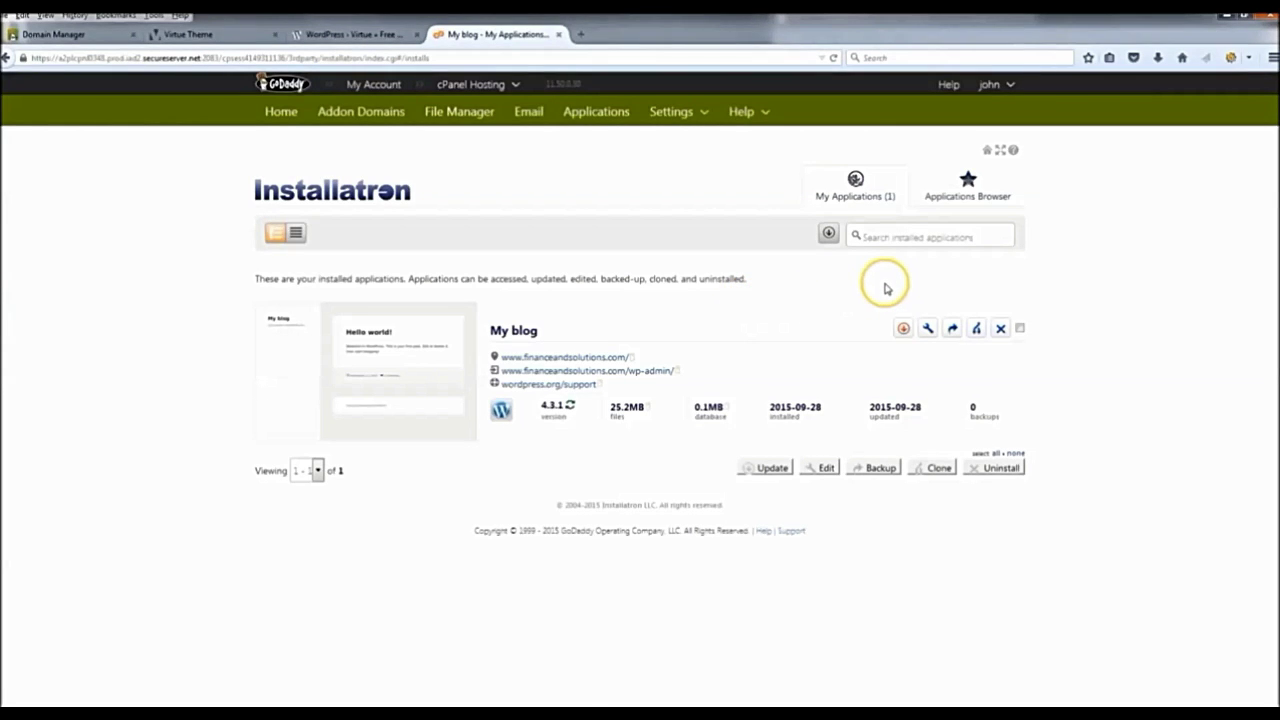
Review the editable settings of the My blog installation and open its wp-admin address in a new browser tab.
{"action": "left_click", "coordinate": [928, 330]}
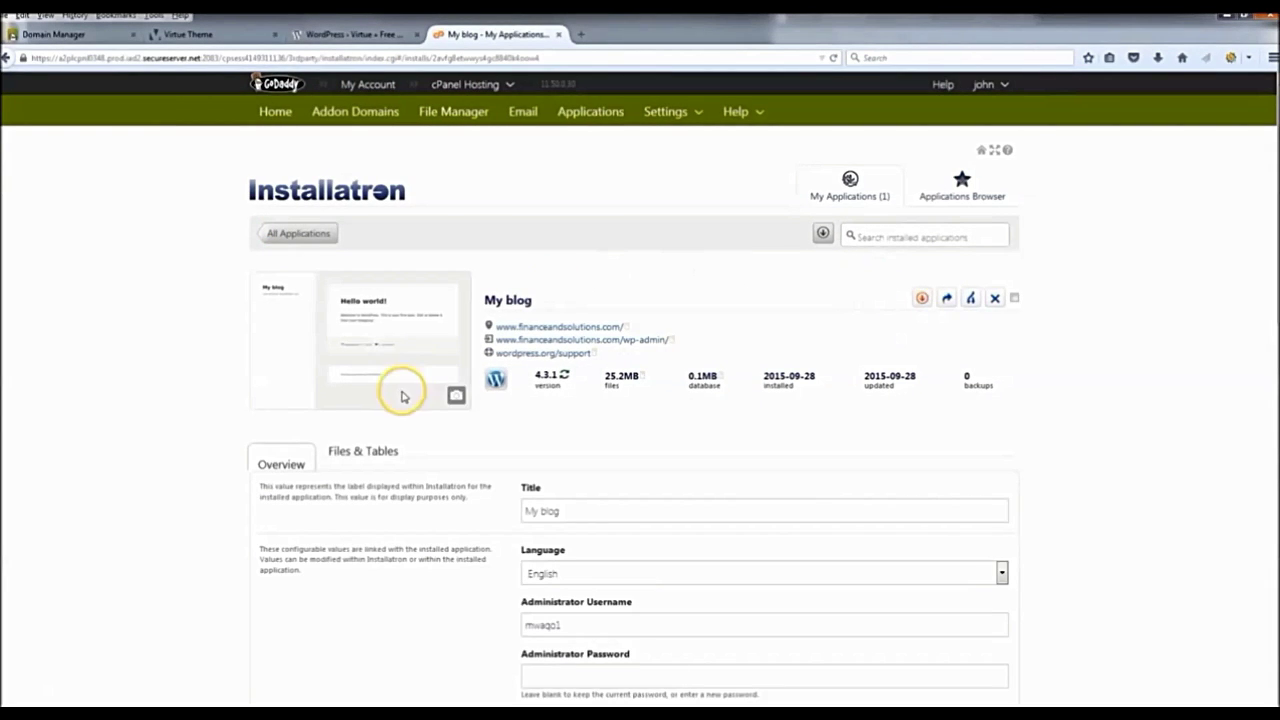
{"action": "scroll", "coordinate": [471, 463], "scroll_direction": "down", "scroll_amount": 6}
{"action": "scroll", "coordinate": [391, 350], "scroll_direction": "down", "scroll_amount": 10}
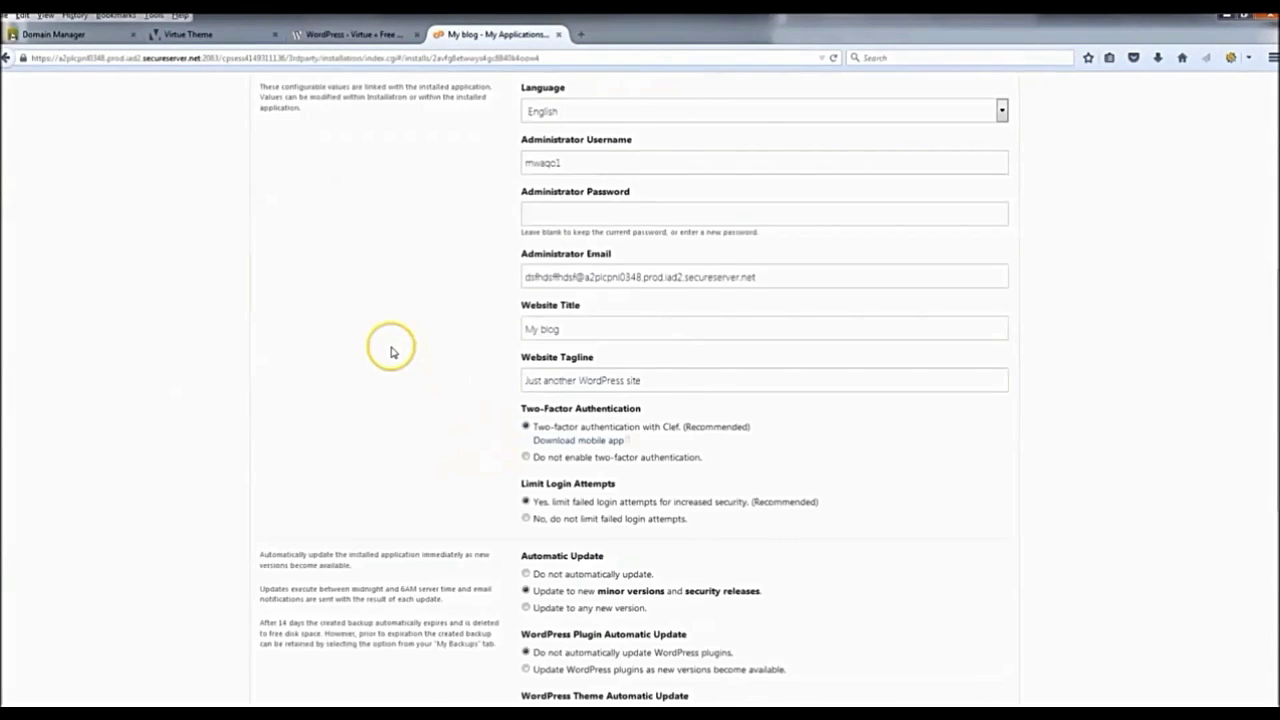
{"action": "scroll", "coordinate": [420, 362], "scroll_direction": "up", "scroll_amount": 7}
{"action": "scroll", "coordinate": [420, 362], "scroll_direction": "up", "scroll_amount": 9}
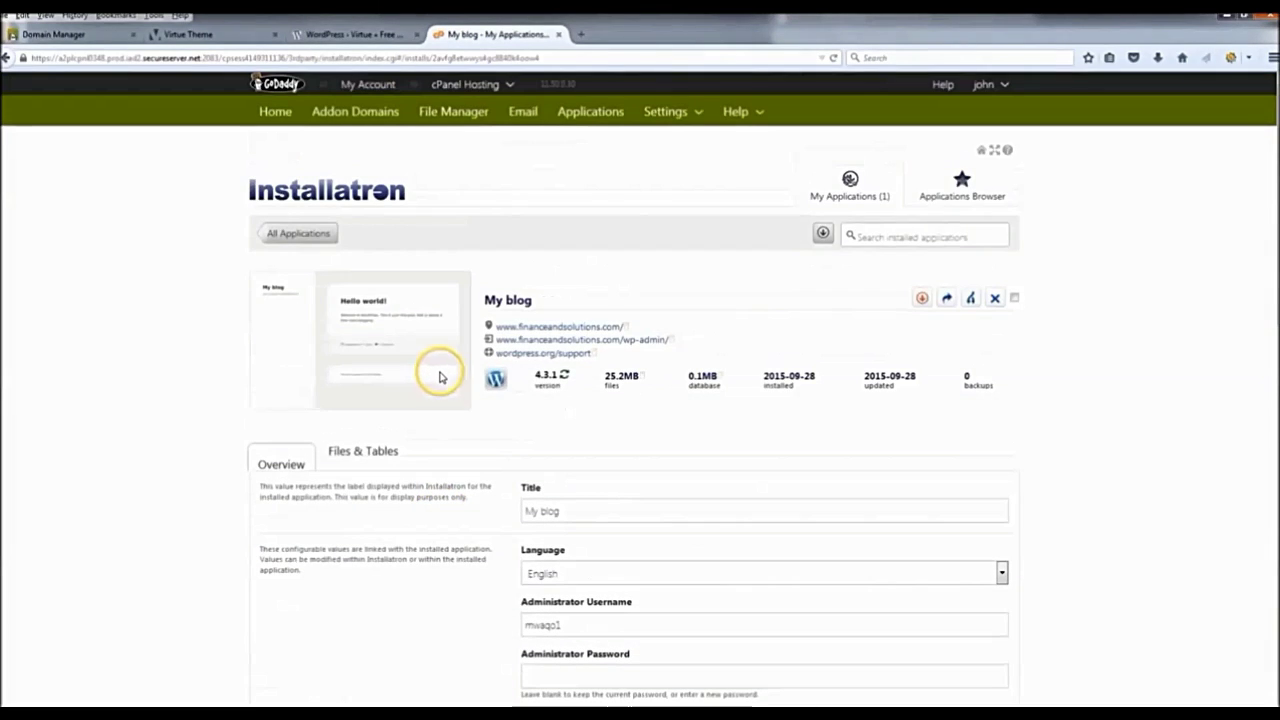
{"action": "right_click", "coordinate": [615, 341]}
{"action": "left_click", "coordinate": [669, 354]}
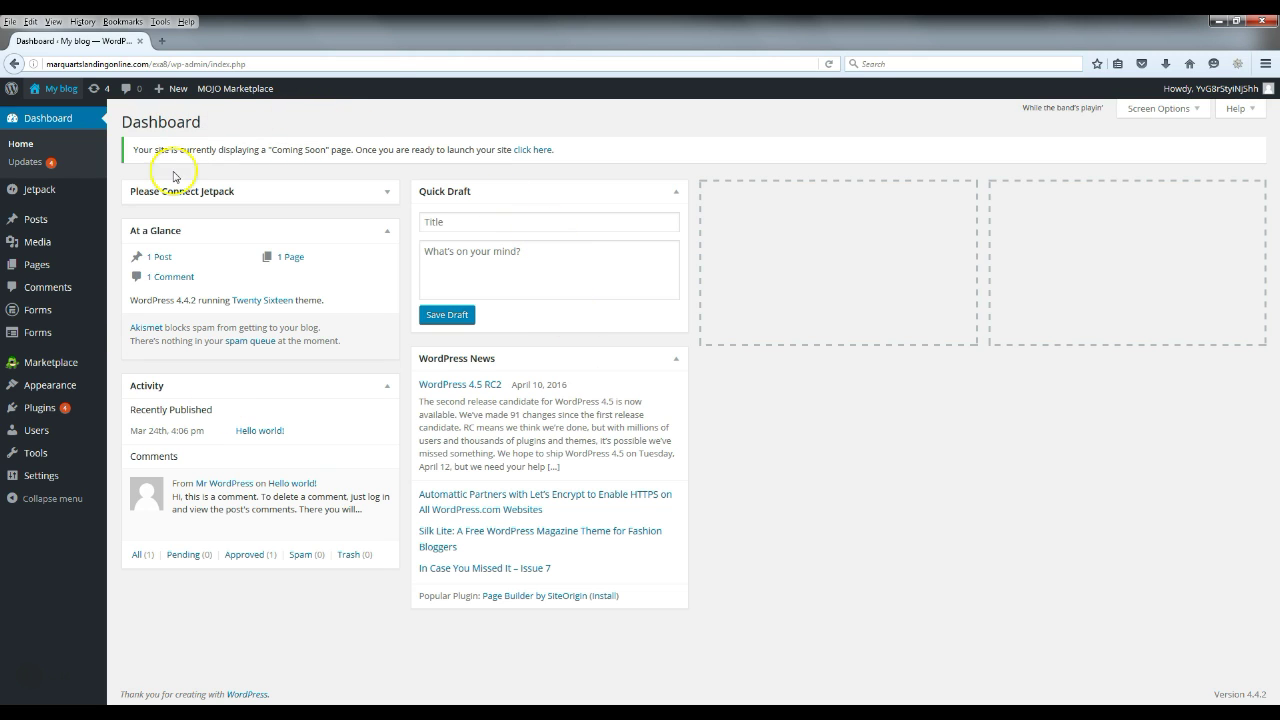
View the live My blog site in a separate browser tab, then close it and return to the WordPress dashboard.
{"action": "right_click", "coordinate": [70, 94]}
{"action": "left_click", "coordinate": [78, 105]}
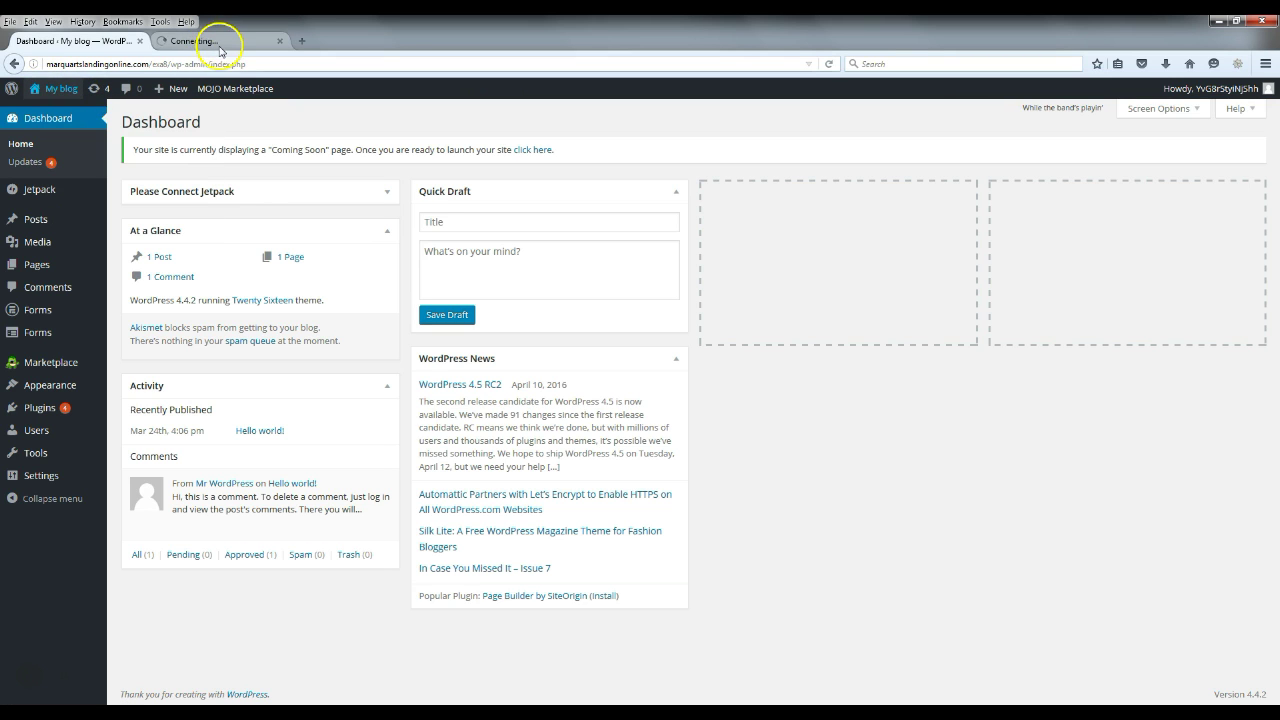
{"action": "left_click", "coordinate": [219, 44]}
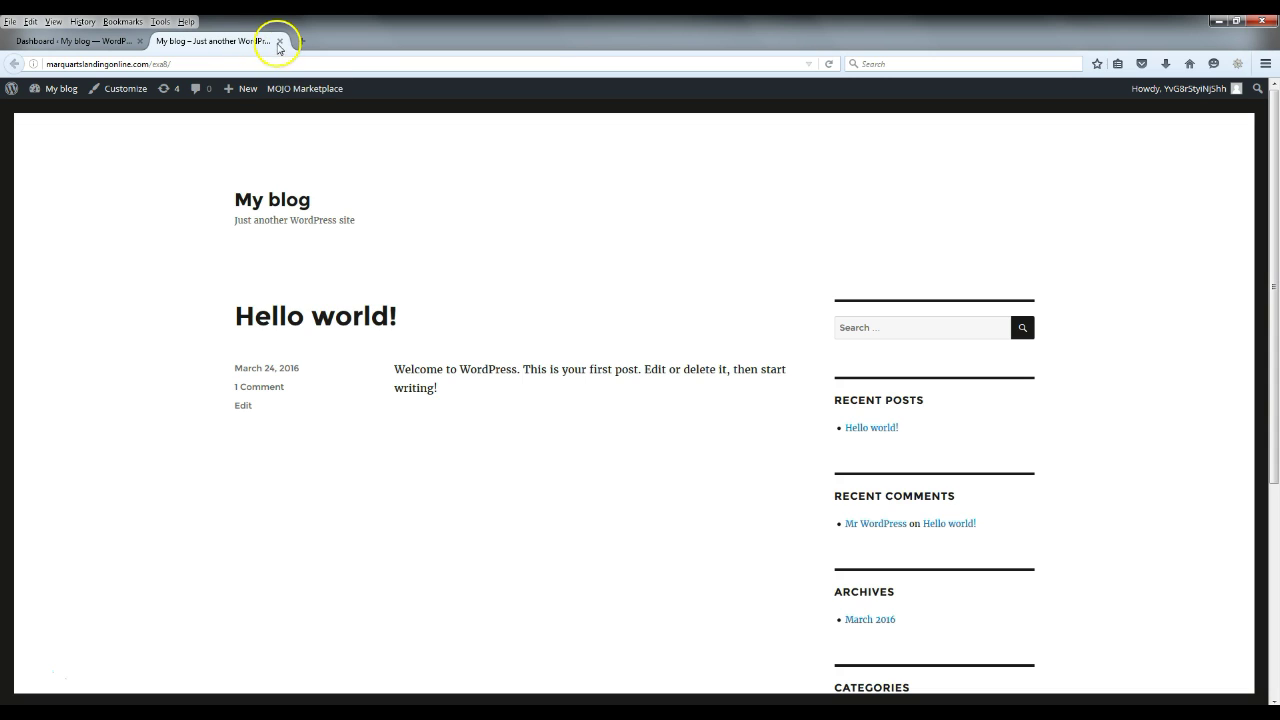
{"action": "left_click", "coordinate": [280, 42]}
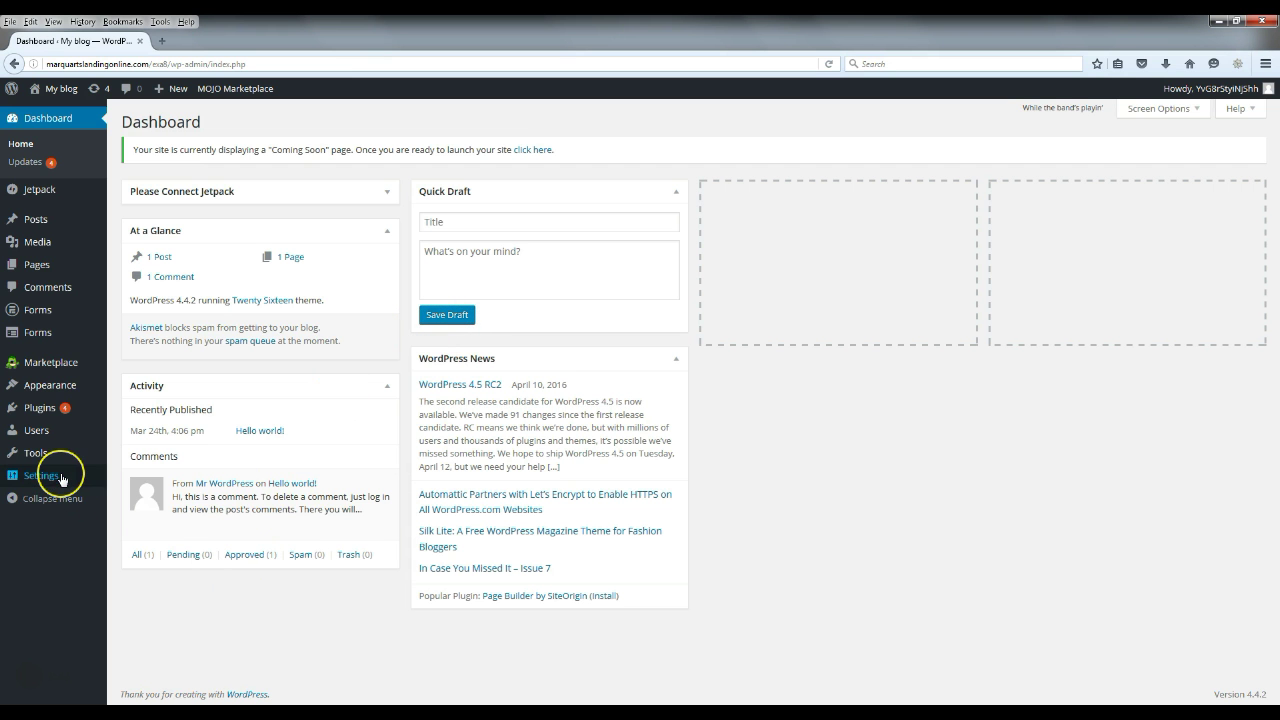
Open WordPress's General Settings page.
{"action": "mouse_move", "coordinate": [61, 480]}
{"action": "left_click", "coordinate": [140, 480]}
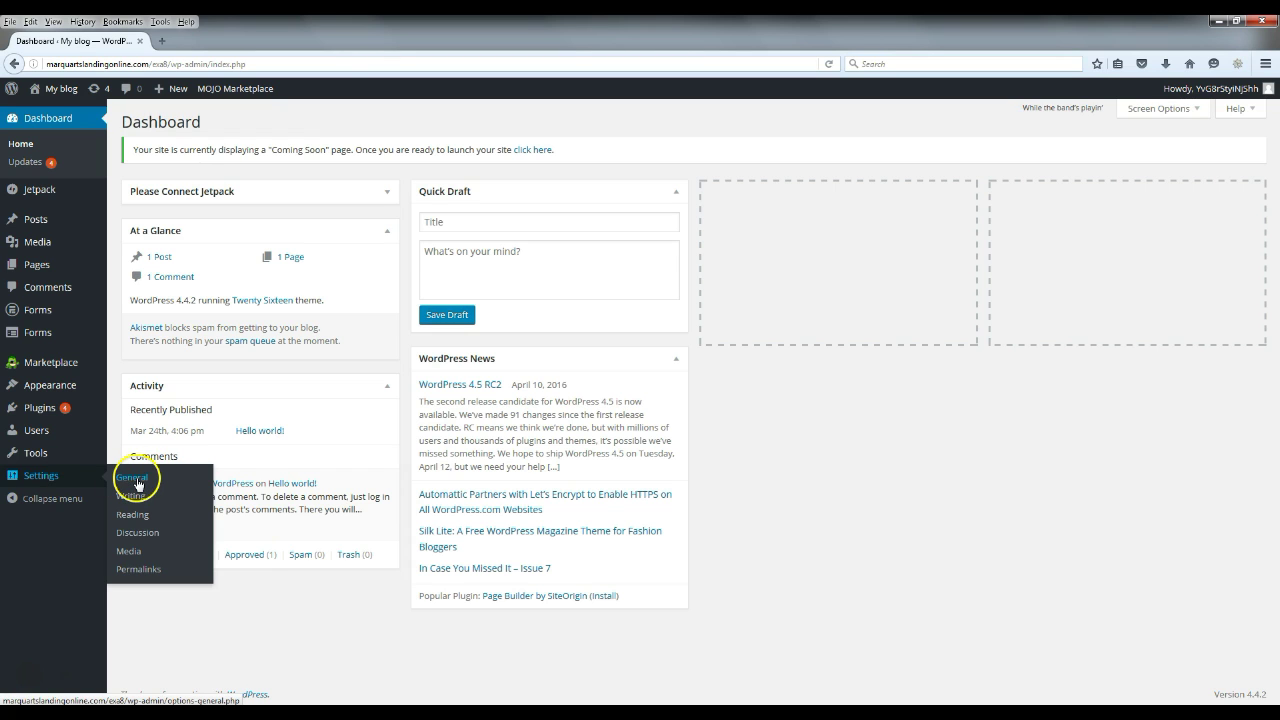
{"action": "mouse_move", "coordinate": [66, 92]}
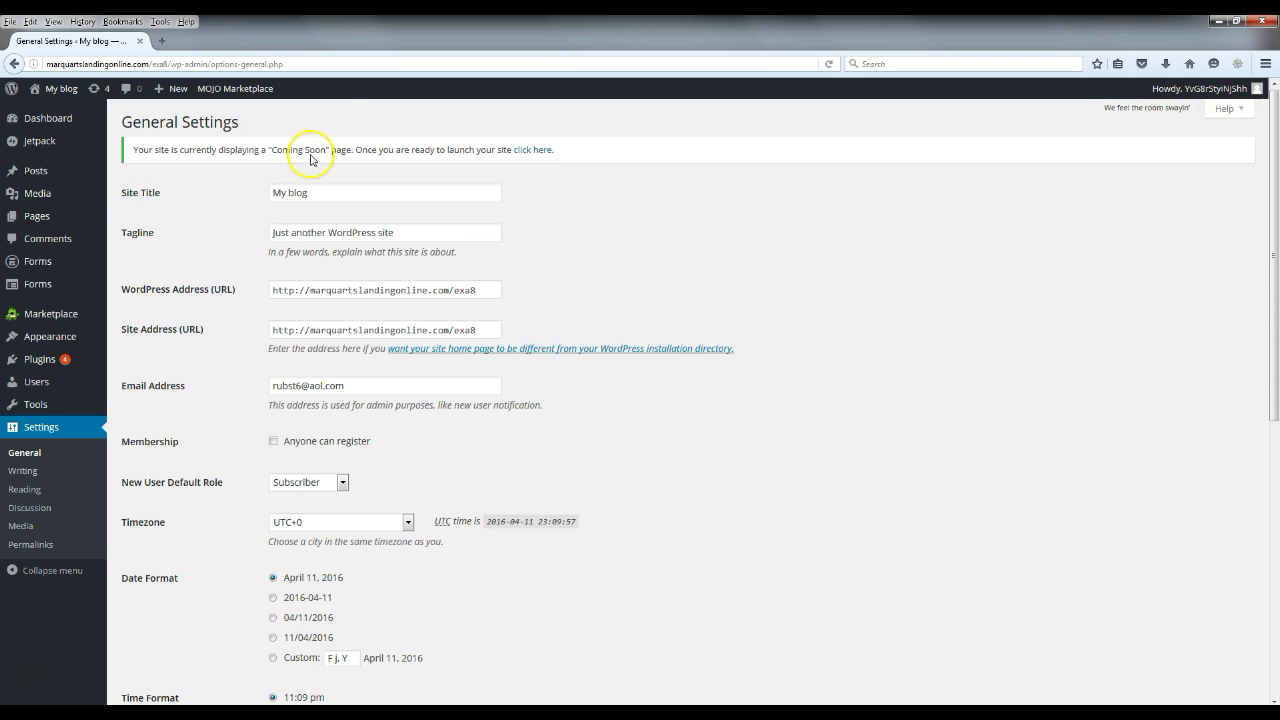
Change the site title to "Daily Real Estate Tips".
{"action": "triple_click", "coordinate": [342, 193]}
{"action": "key", "text": "BackSpace"}
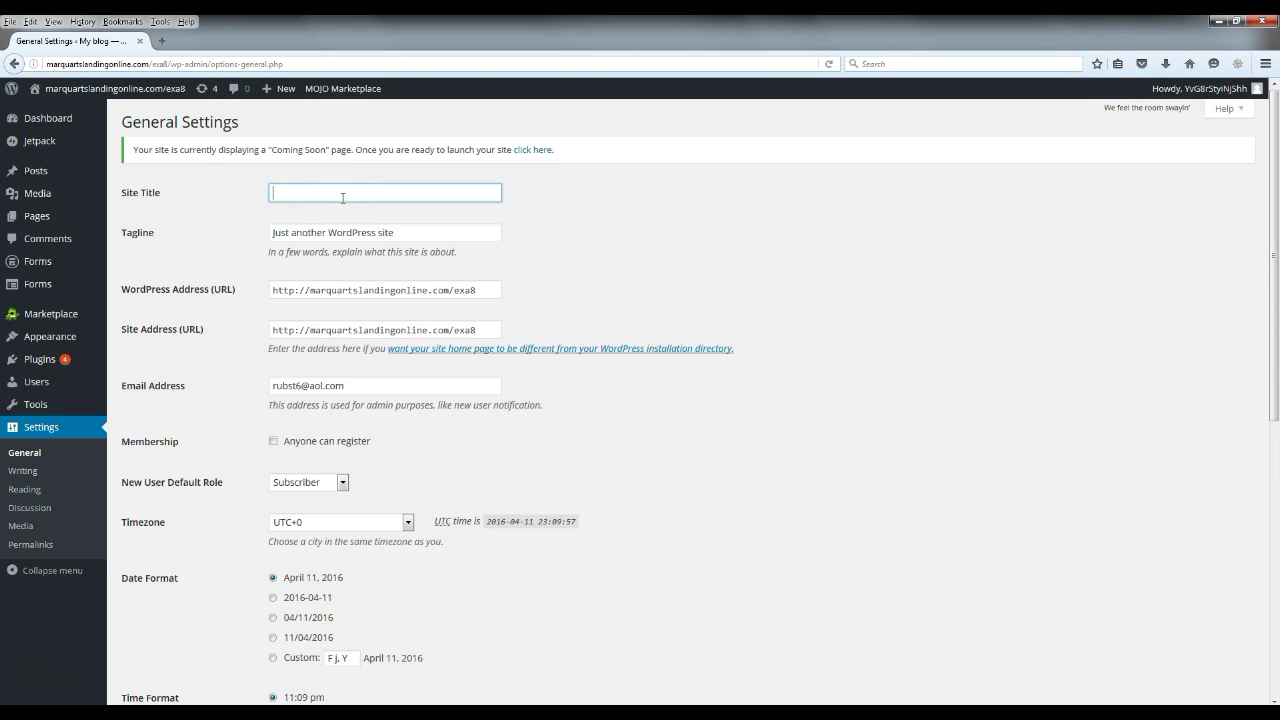
{"action": "type", "text": "Daily "}
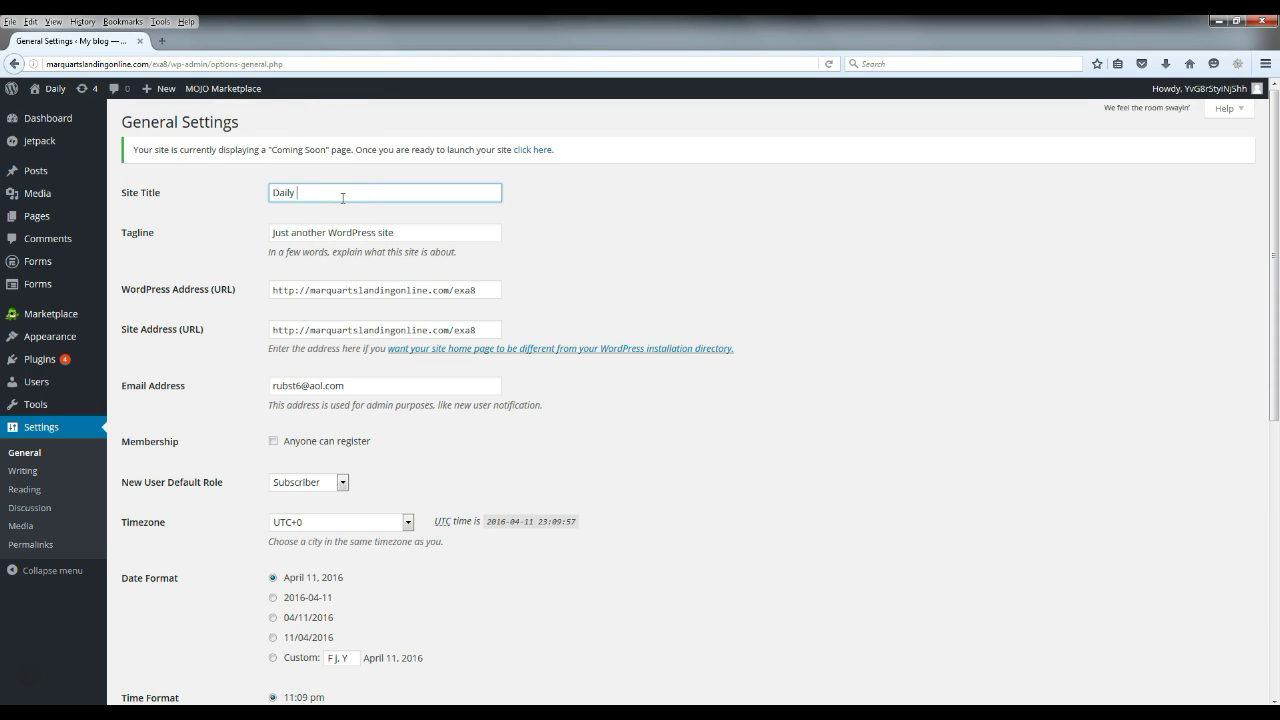
{"action": "type", "text": "Real Estate"}
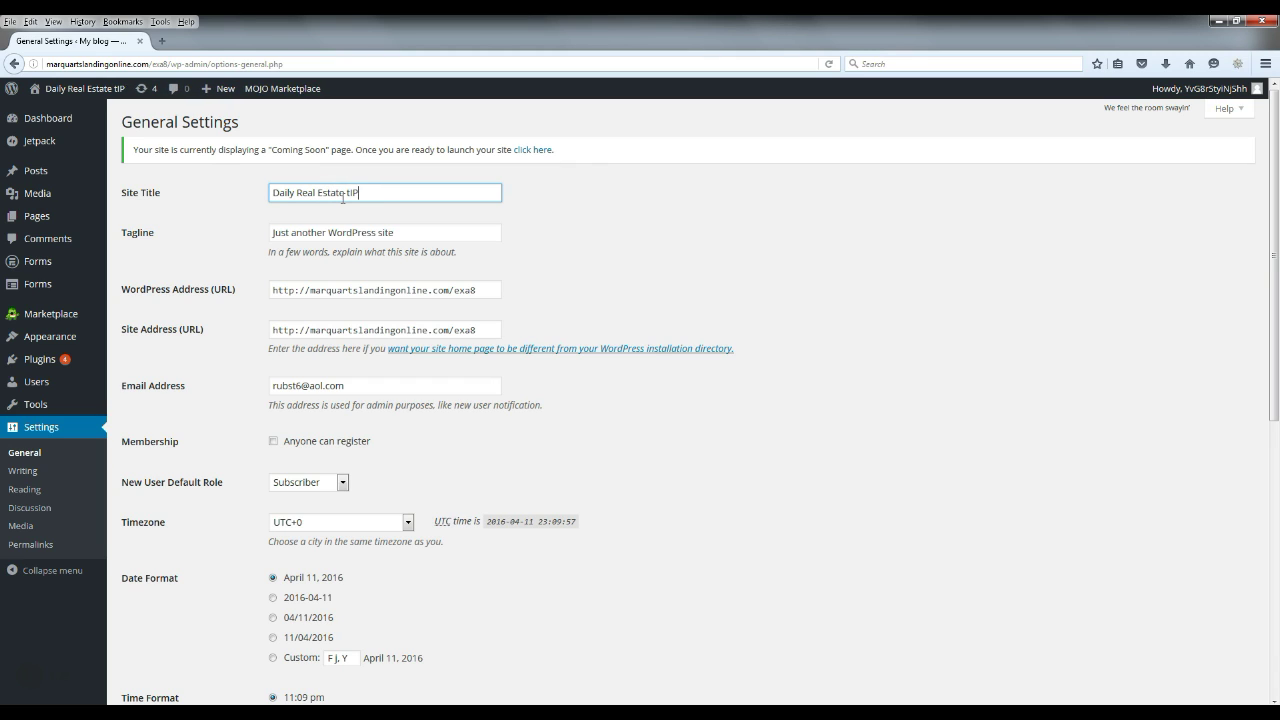
{"action": "type", "text": " Tips"}
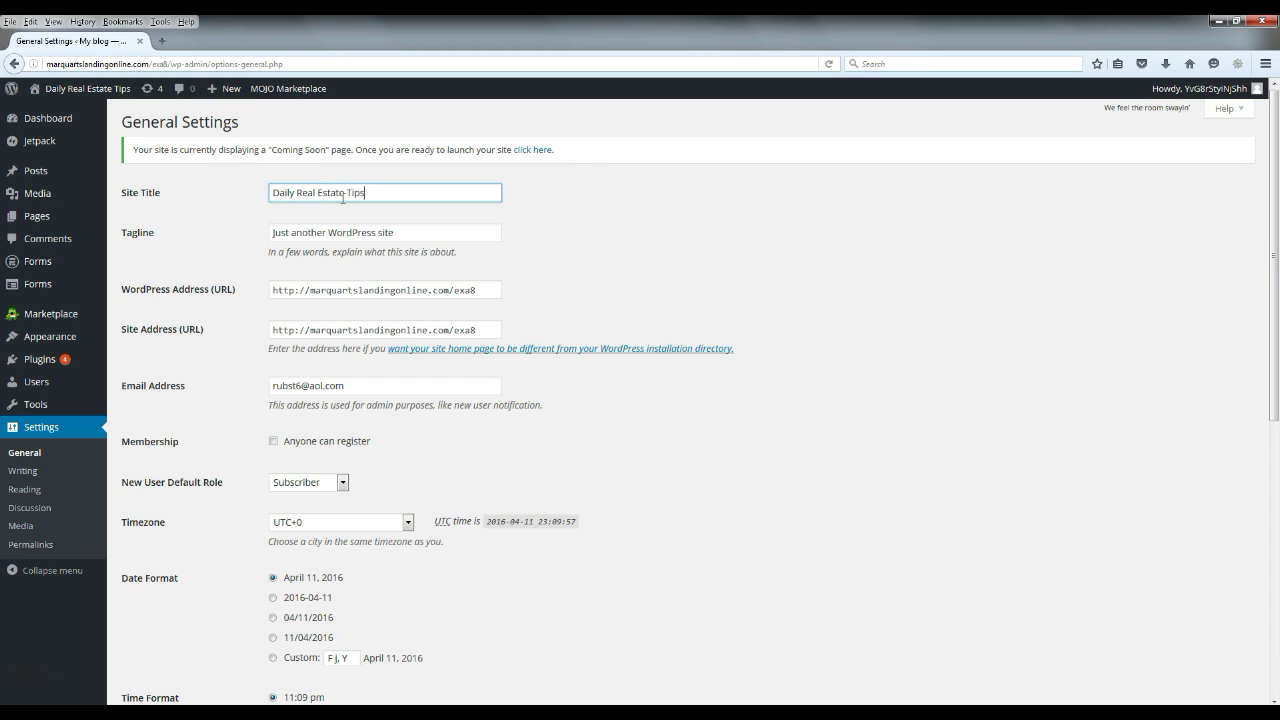
Set the tagline to "Buy and sell your house successfully with our real estate tips." and save the general settings.
{"action": "left_click_drag", "start_coordinate": [470, 240], "coordinate": [112, 238]}
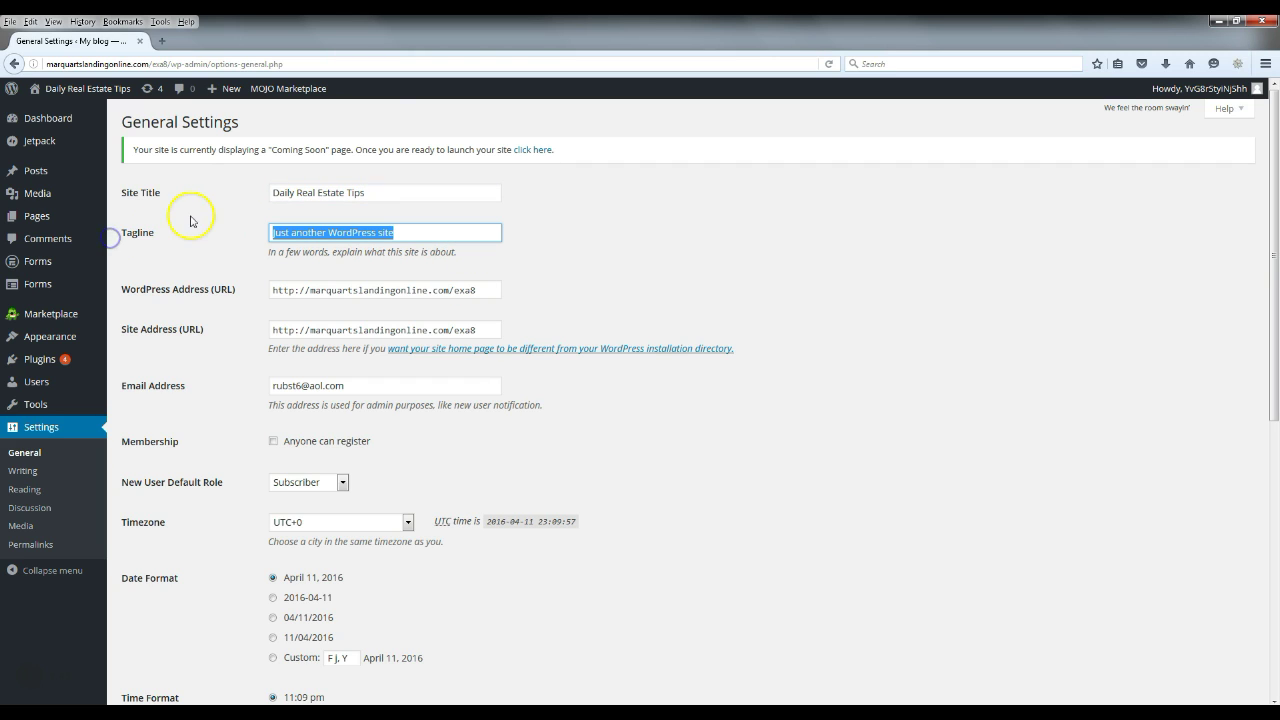
{"action": "type", "text": "sell your house successfully with our real estate tips."}
{"action": "left_click", "coordinate": [652, 229]}
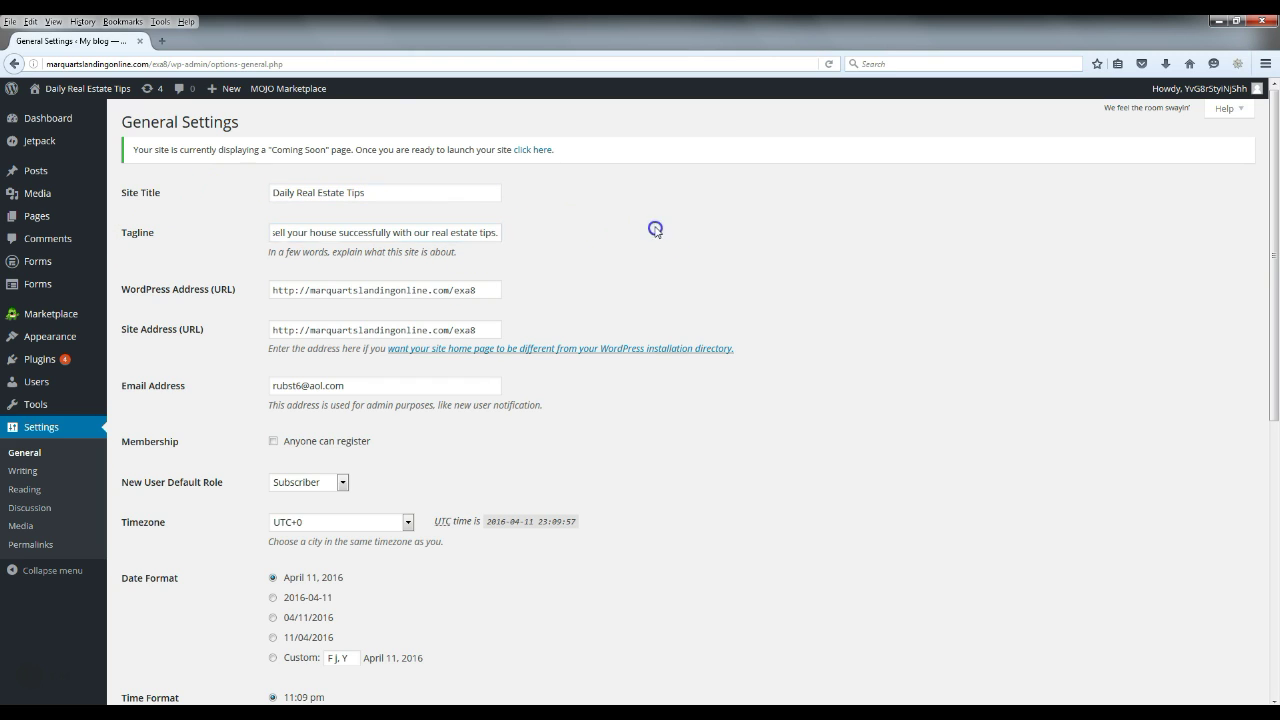
{"action": "left_click", "coordinate": [422, 192]}
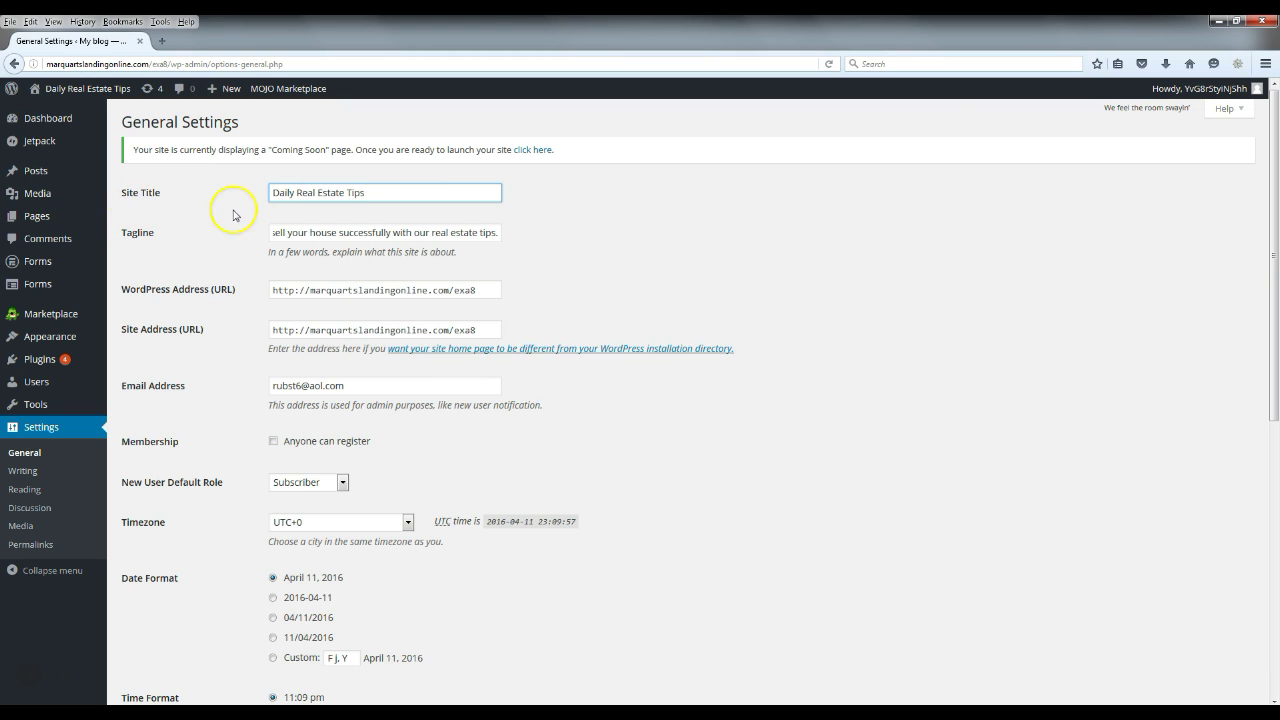
{"action": "left_click", "coordinate": [650, 250]}
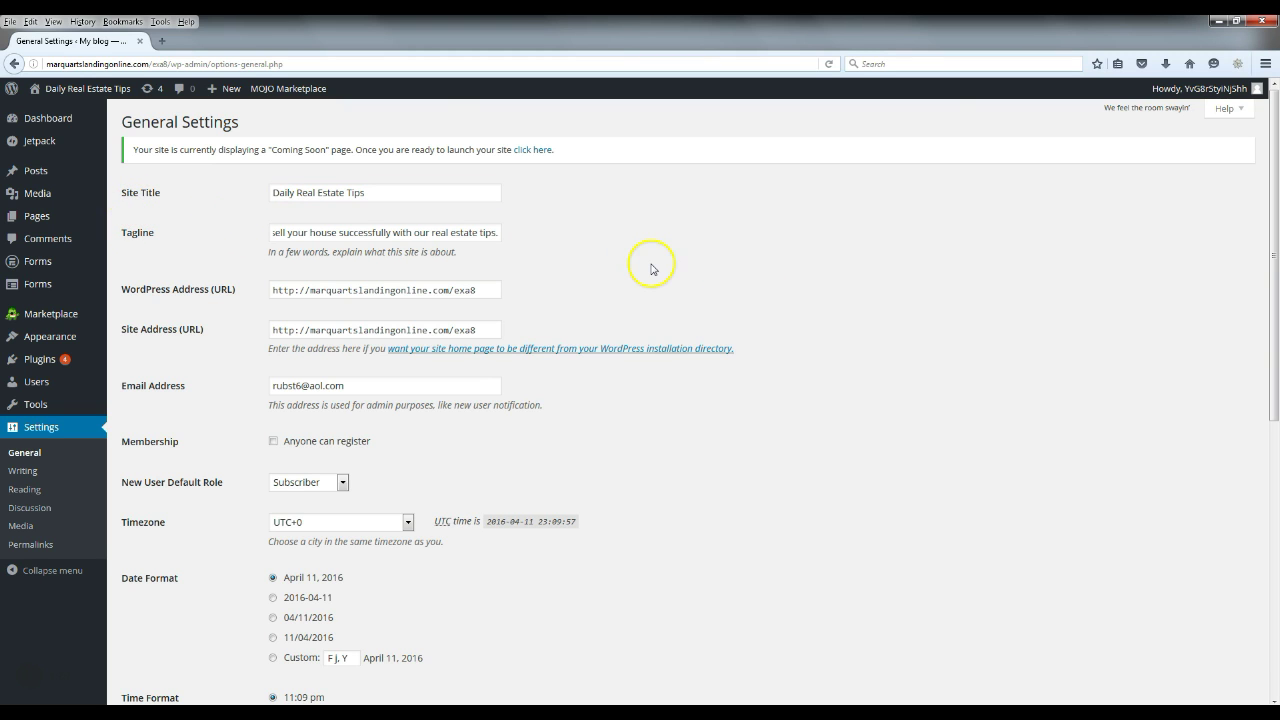
{"action": "scroll", "coordinate": [650, 268], "scroll_direction": "down", "scroll_amount": 5}
{"action": "scroll", "coordinate": [700, 285], "scroll_direction": "down", "scroll_amount": 1}
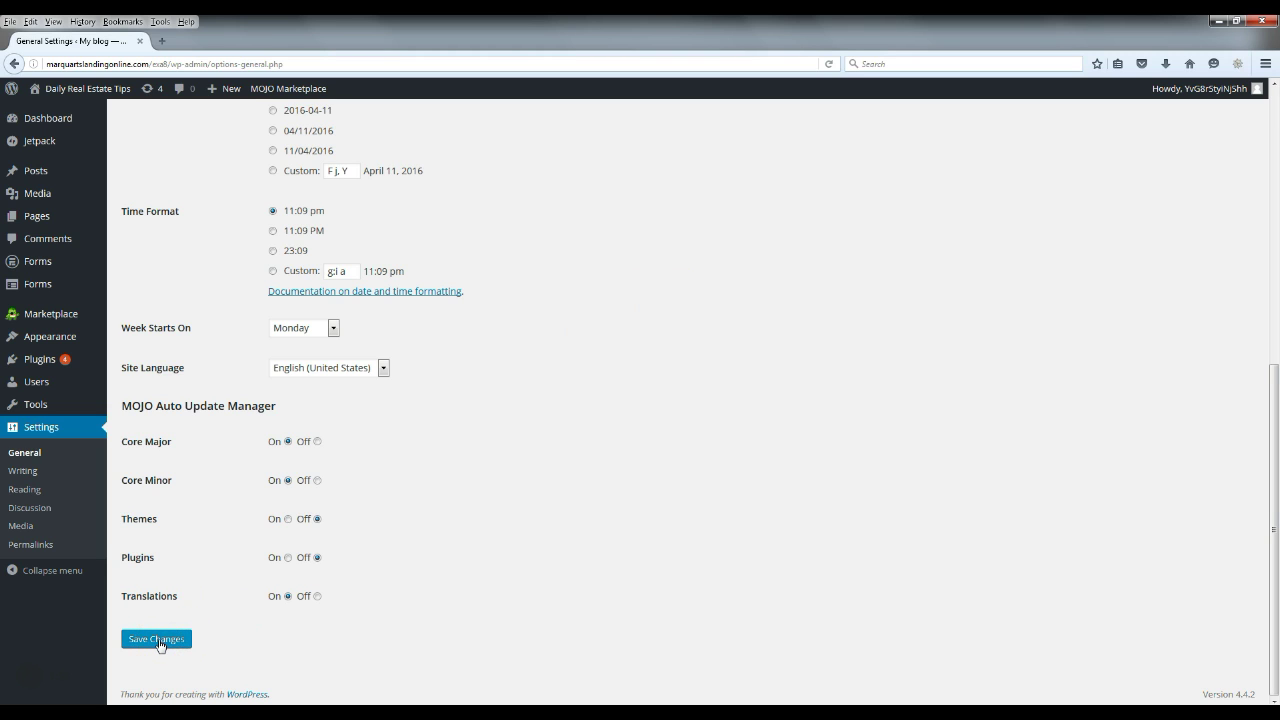
{"action": "left_click", "coordinate": [157, 640]}
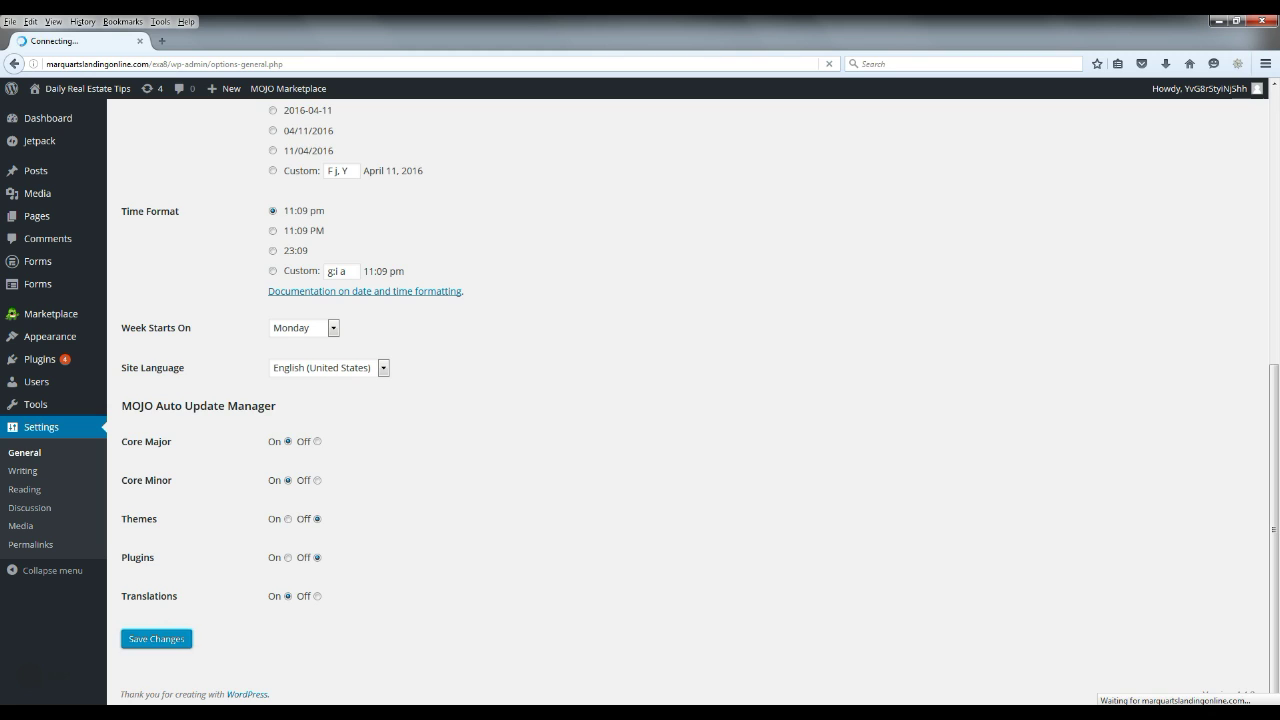
View the live site with its new title and tagline in a separate browser tab, then close that tab.
{"action": "right_click", "coordinate": [88, 92]}
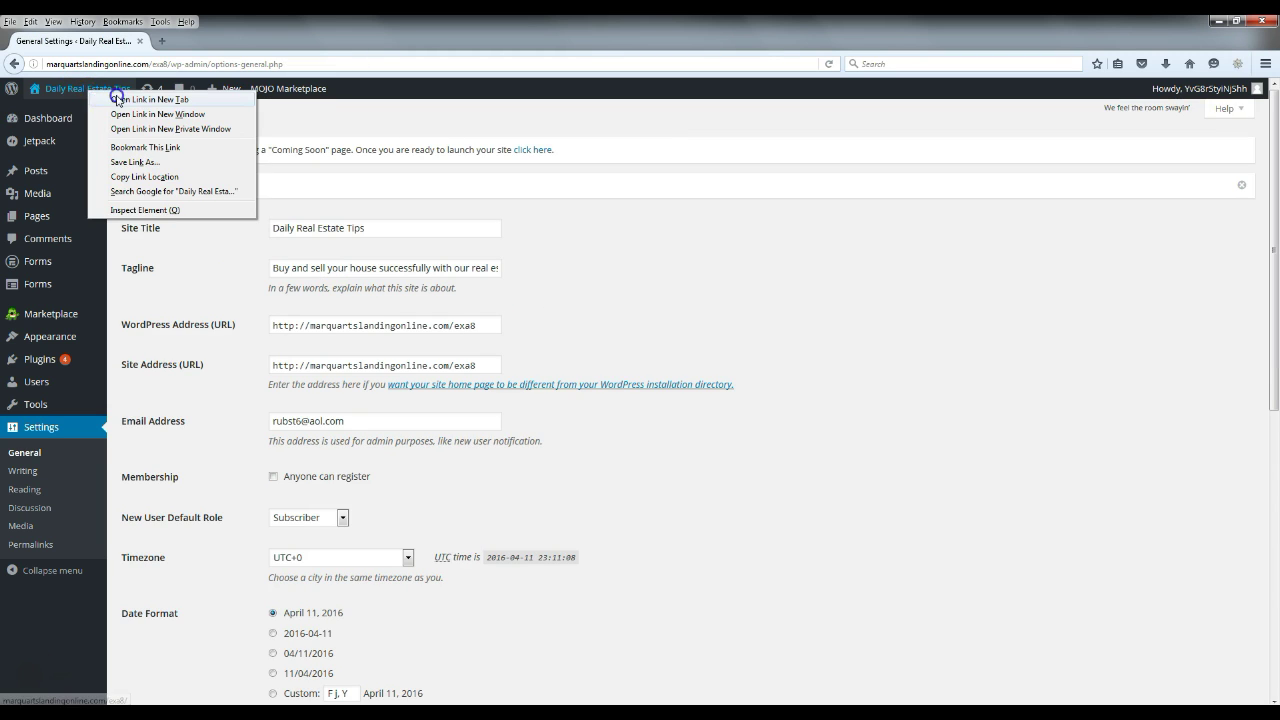
{"action": "left_click", "coordinate": [118, 99]}
{"action": "left_click", "coordinate": [225, 41]}
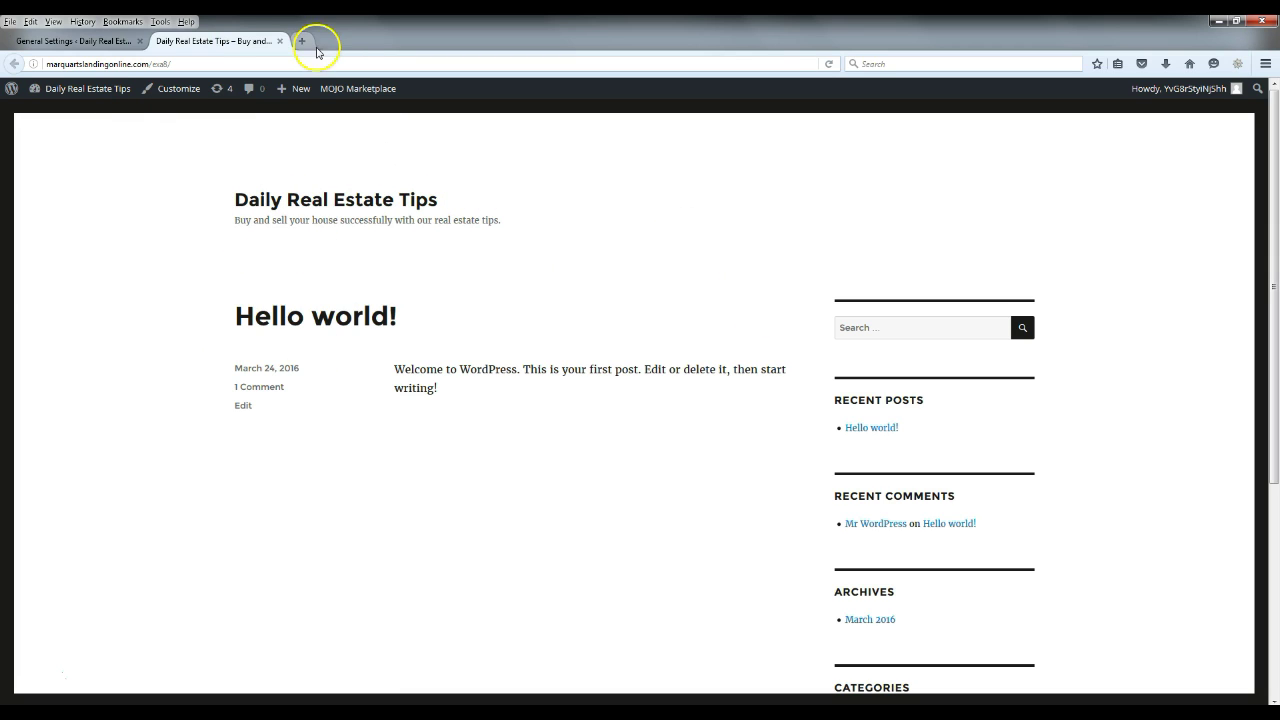
{"action": "left_click", "coordinate": [280, 41]}
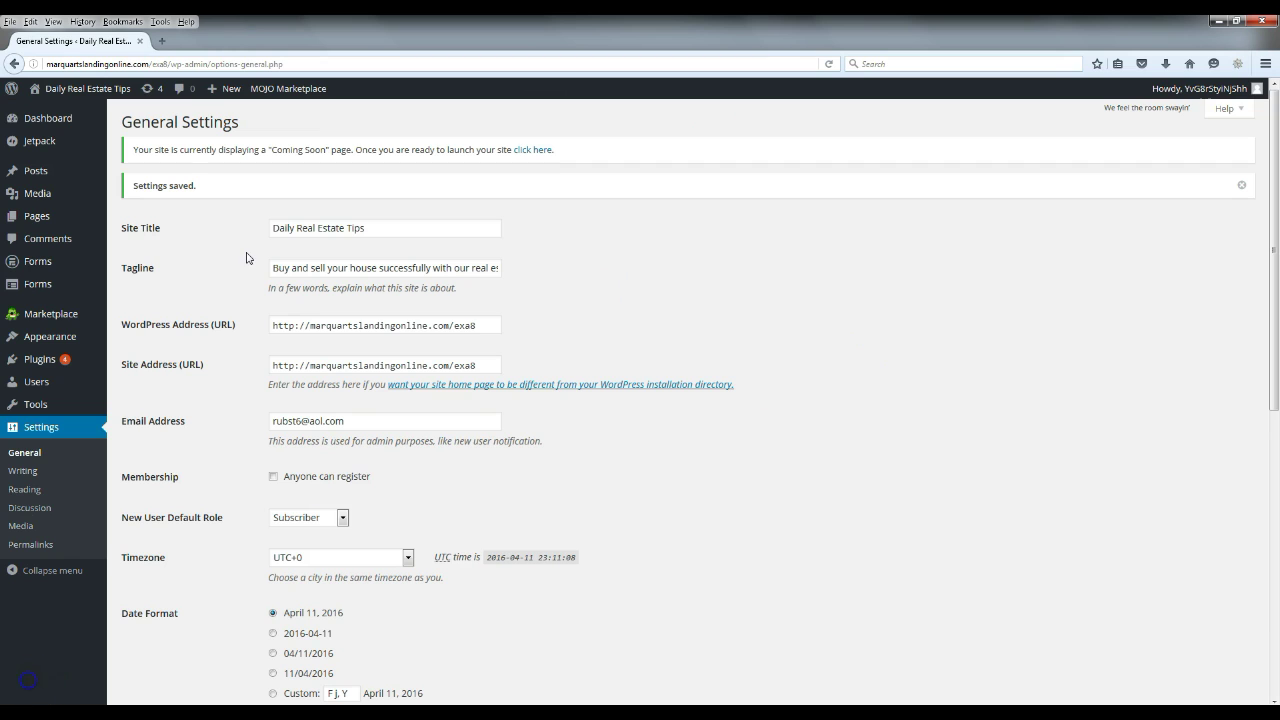
Open the list of all posts and move the "Hello world!" post to the trash.
{"action": "mouse_move", "coordinate": [37, 174]}
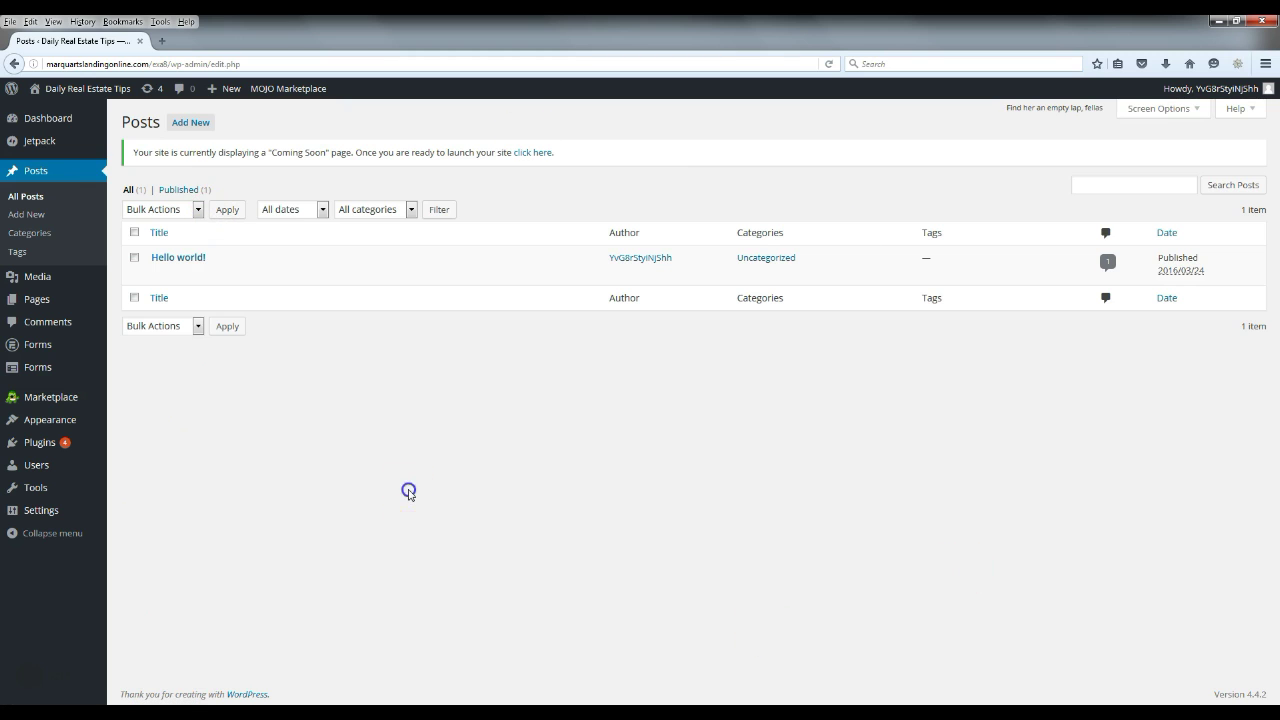
{"action": "mouse_move", "coordinate": [175, 275]}
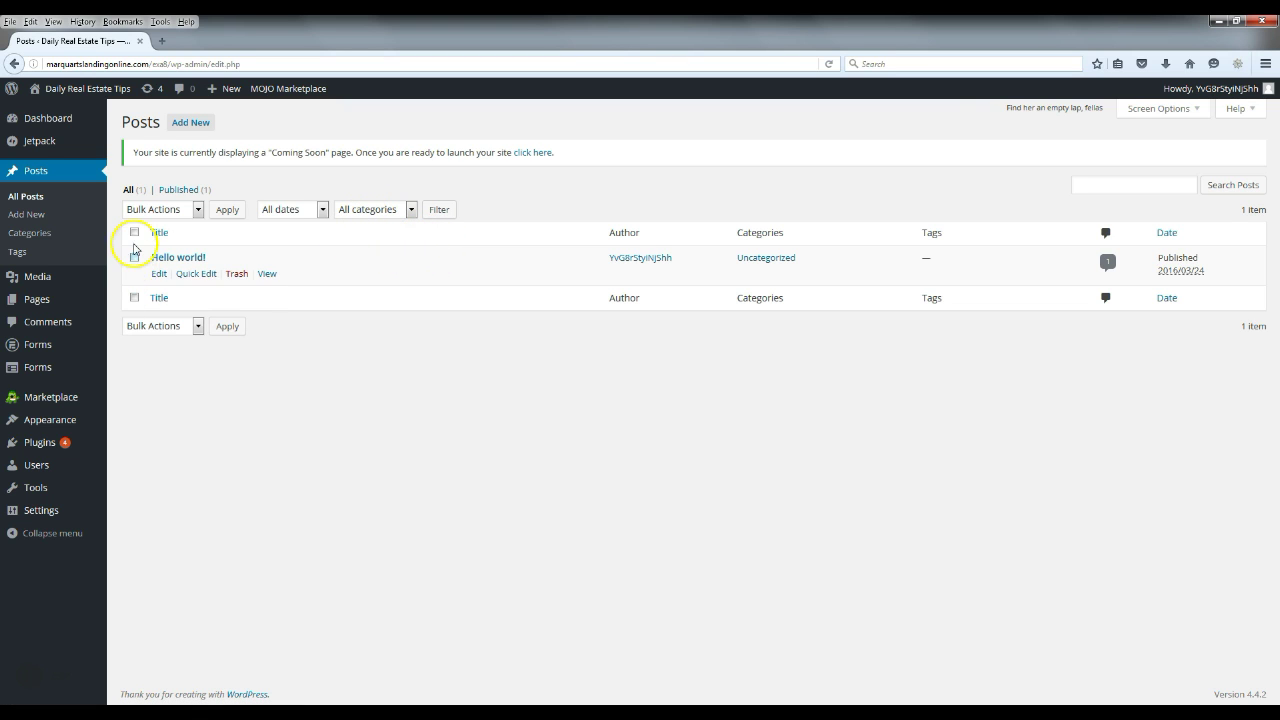
{"action": "left_click", "coordinate": [134, 257]}
{"action": "left_click", "coordinate": [198, 211]}
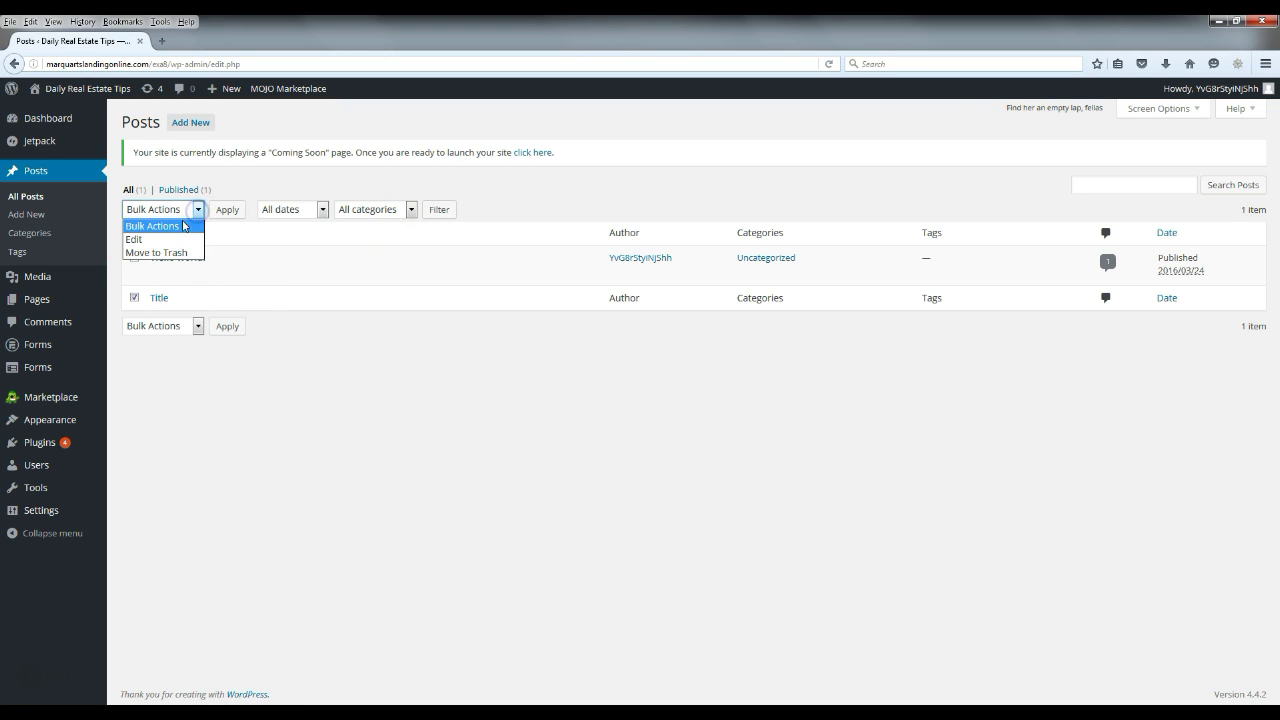
{"action": "left_click", "coordinate": [165, 251]}
{"action": "left_click", "coordinate": [238, 214]}
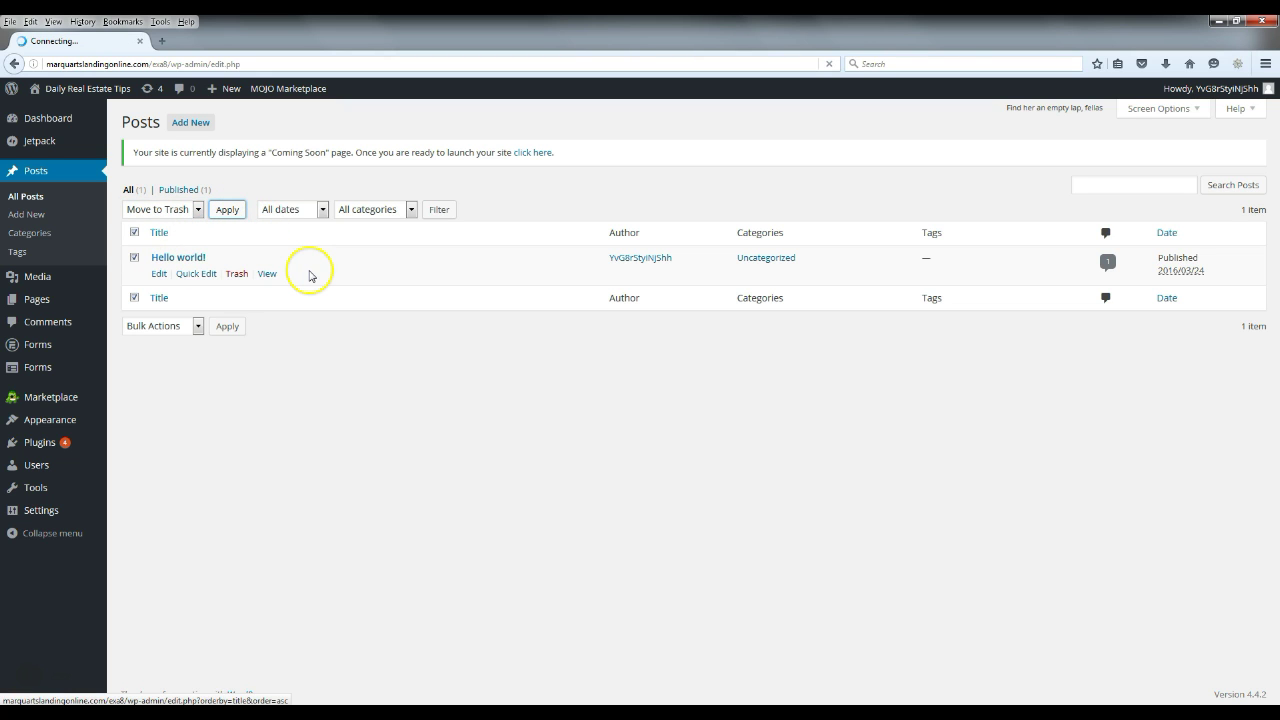
Create a new post titled "10 Tips For Selling Your Vacant Home".
{"action": "left_click", "coordinate": [185, 125]}
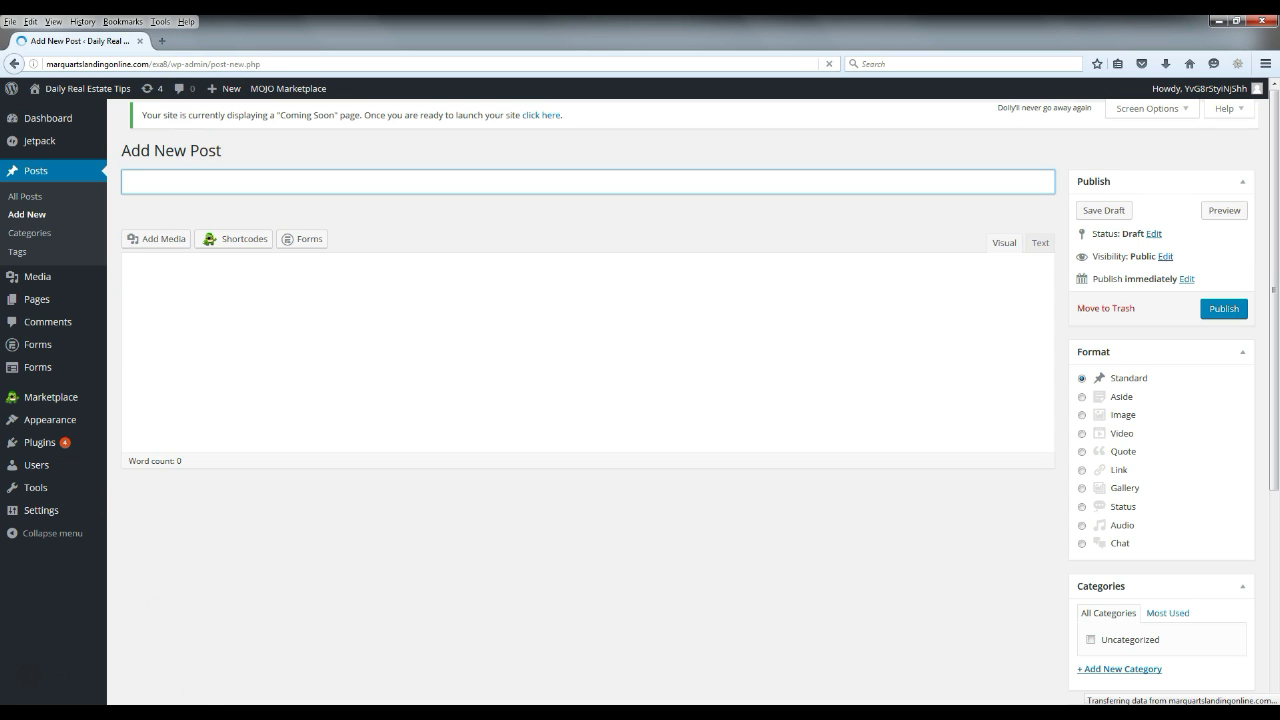
{"action": "mouse_move", "coordinate": [142, 712]}
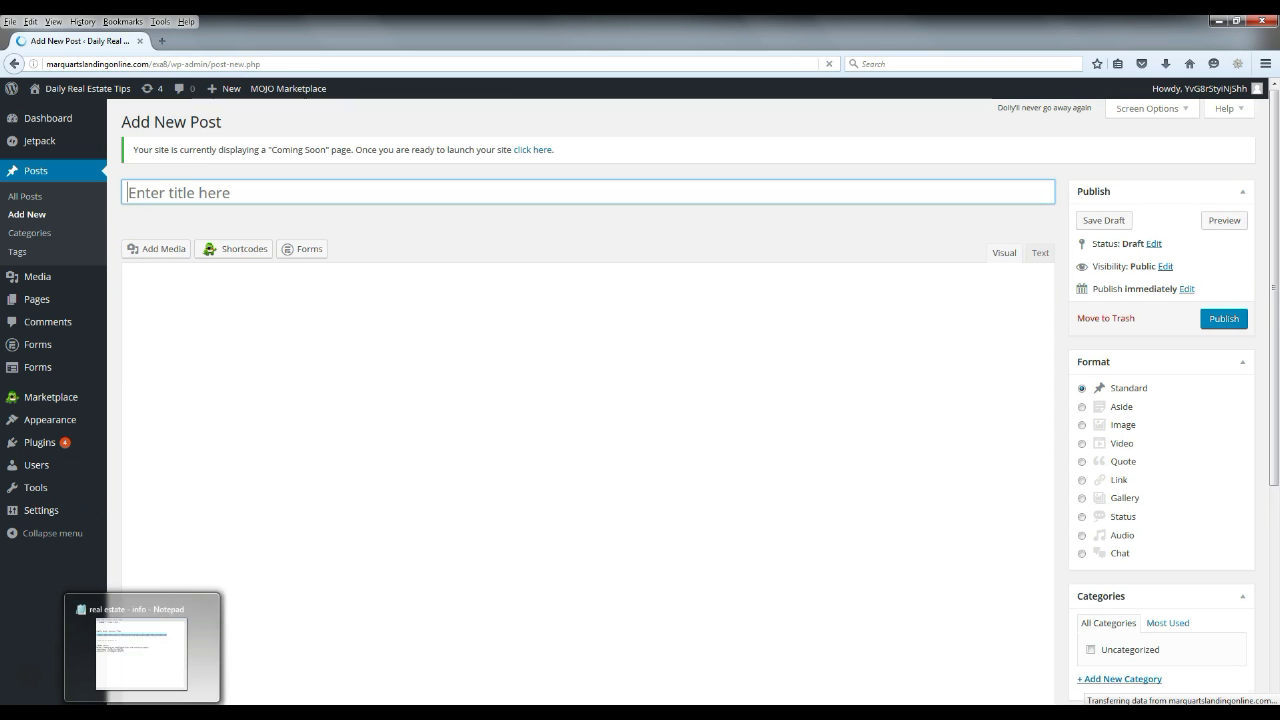
{"action": "left_click", "coordinate": [383, 190]}
{"action": "type", "text": "10 Tips For Selling Your Vacant Home"}
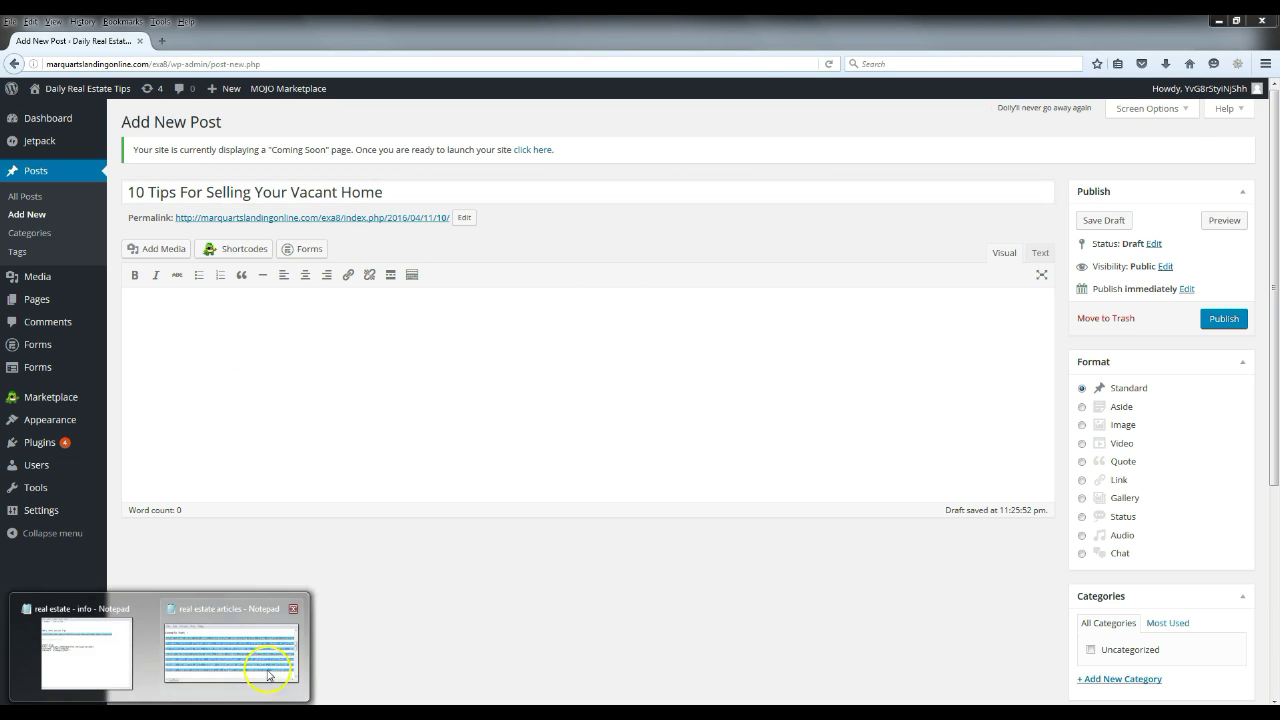
Paste the article text from the "real estate articles" Notepad file into the post body.
{"action": "left_click", "coordinate": [232, 640]}
{"action": "left_click", "coordinate": [536, 372]}
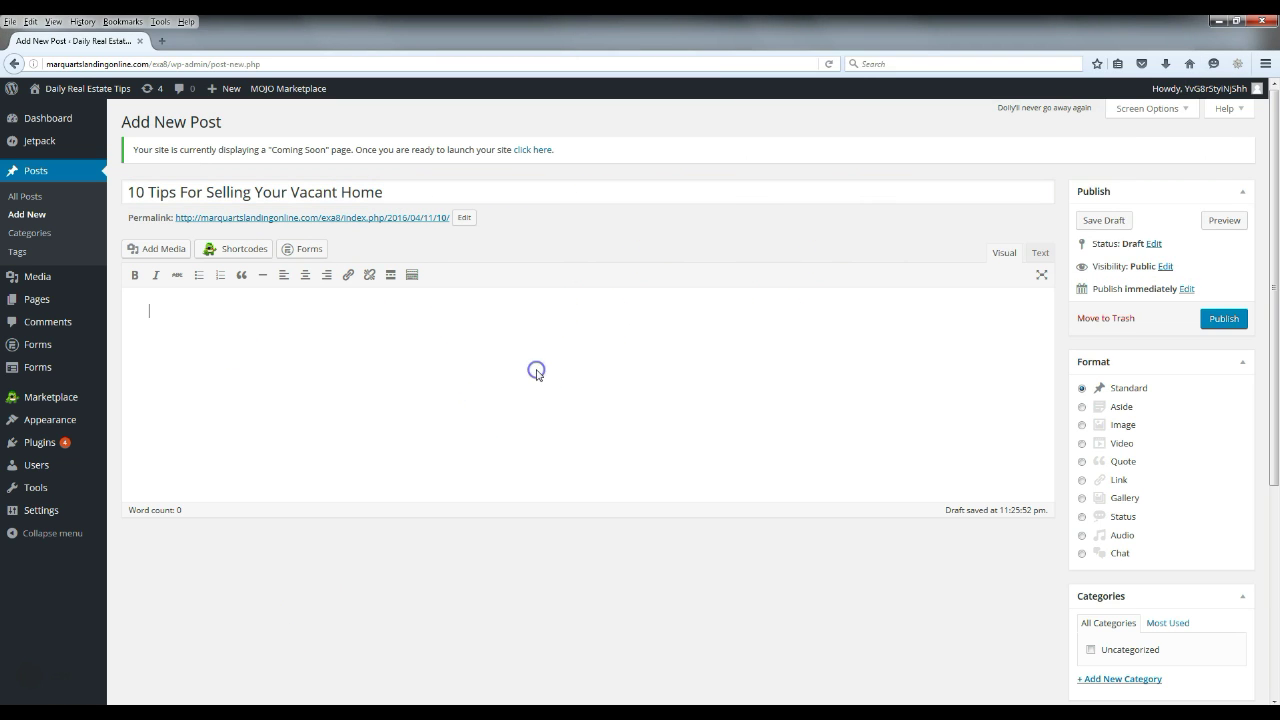
{"action": "key", "text": "ctrl+v"}
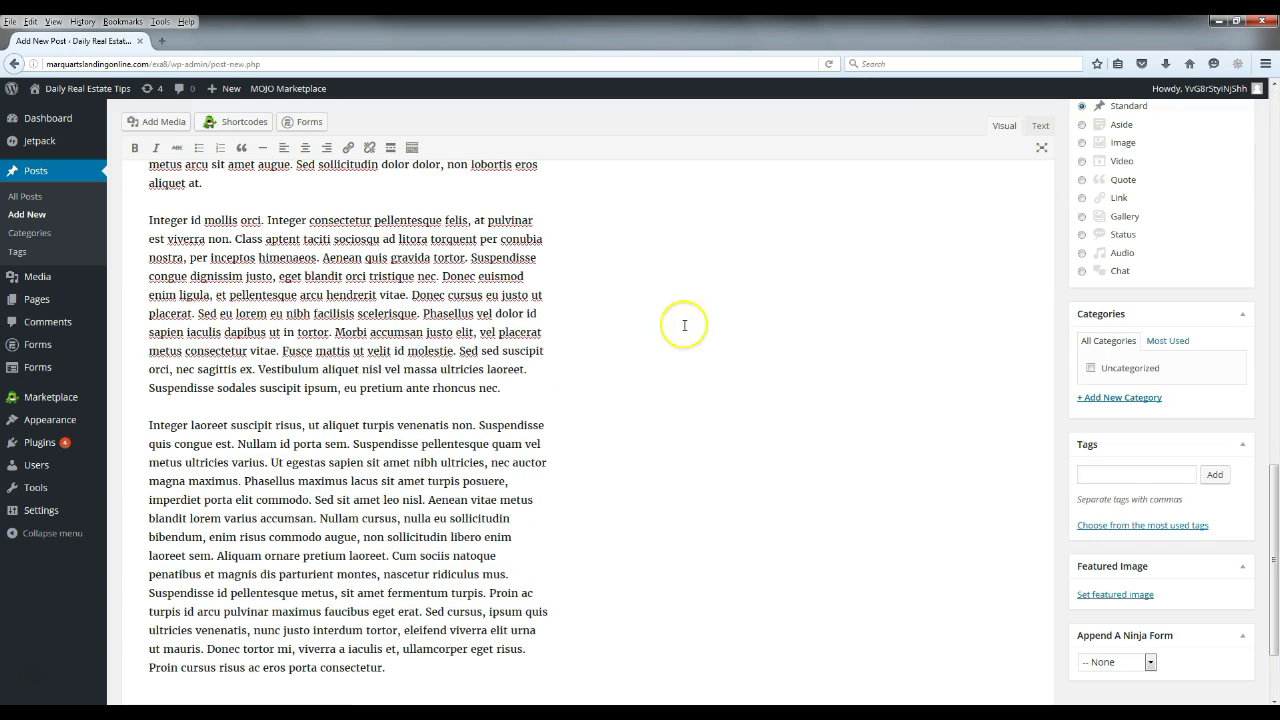
{"action": "scroll", "coordinate": [724, 335], "scroll_direction": "up", "scroll_amount": 10}
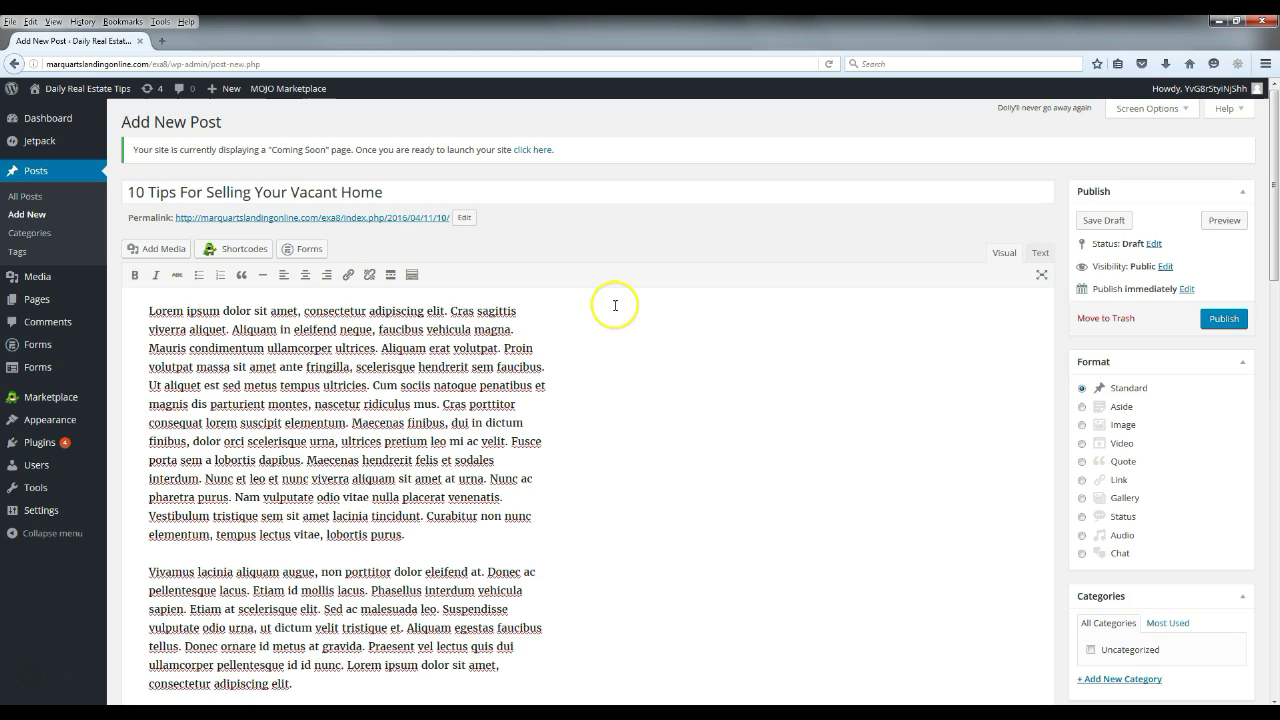
Add a new category named "Real Estate" without a parent and assign the post to it.
{"action": "scroll", "coordinate": [620, 366], "scroll_direction": "down", "scroll_amount": 5}
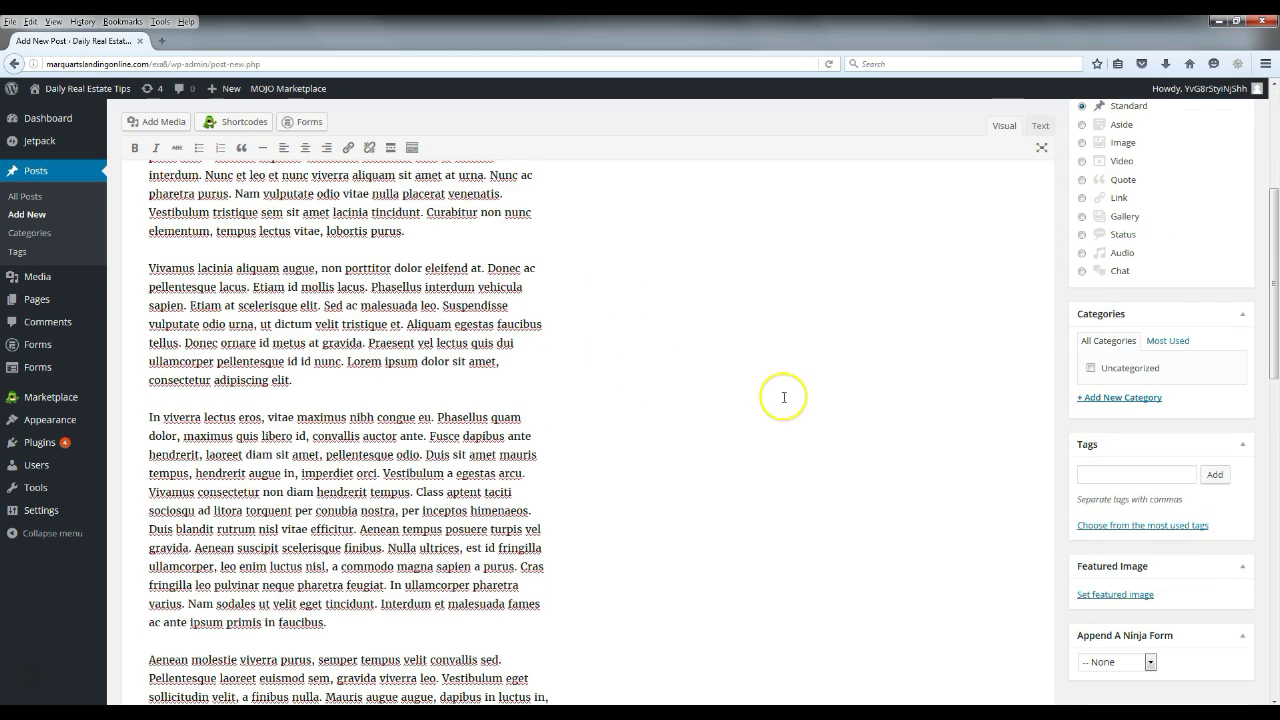
{"action": "scroll", "coordinate": [740, 350], "scroll_direction": "down", "scroll_amount": 4}
{"action": "scroll", "coordinate": [1237, 422], "scroll_direction": "down", "scroll_amount": 4}
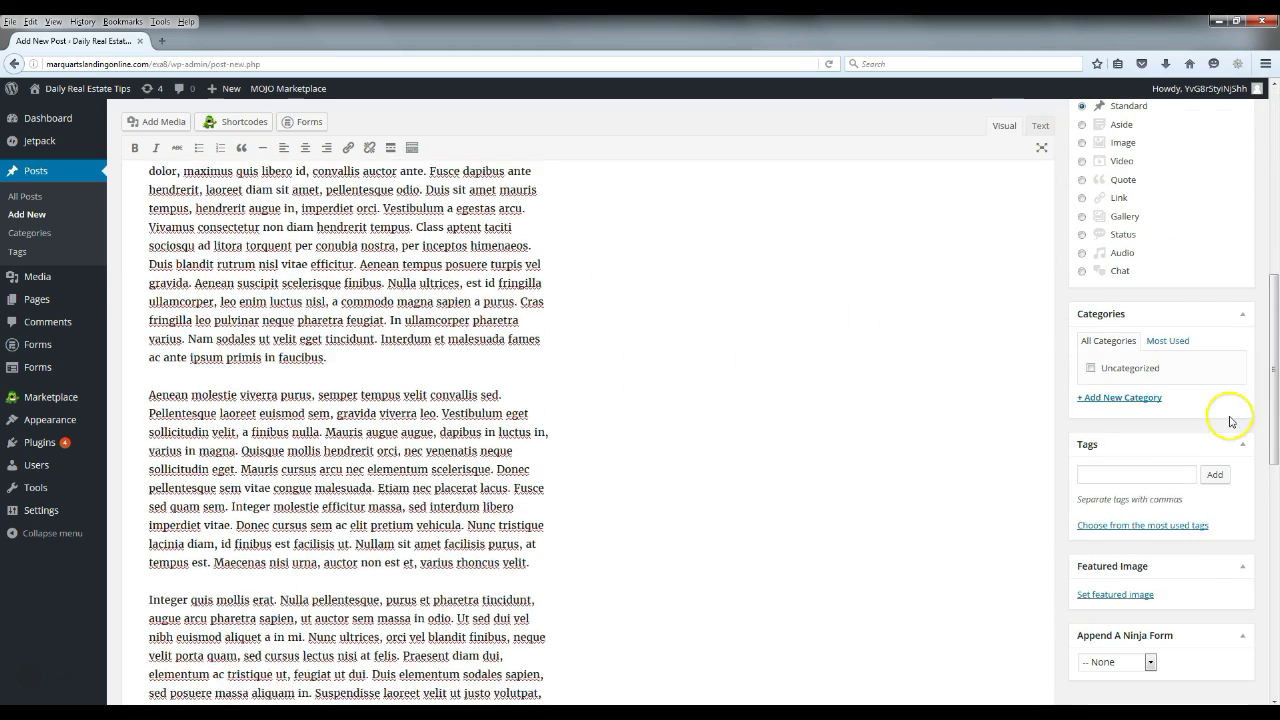
{"action": "left_click", "coordinate": [1135, 397]}
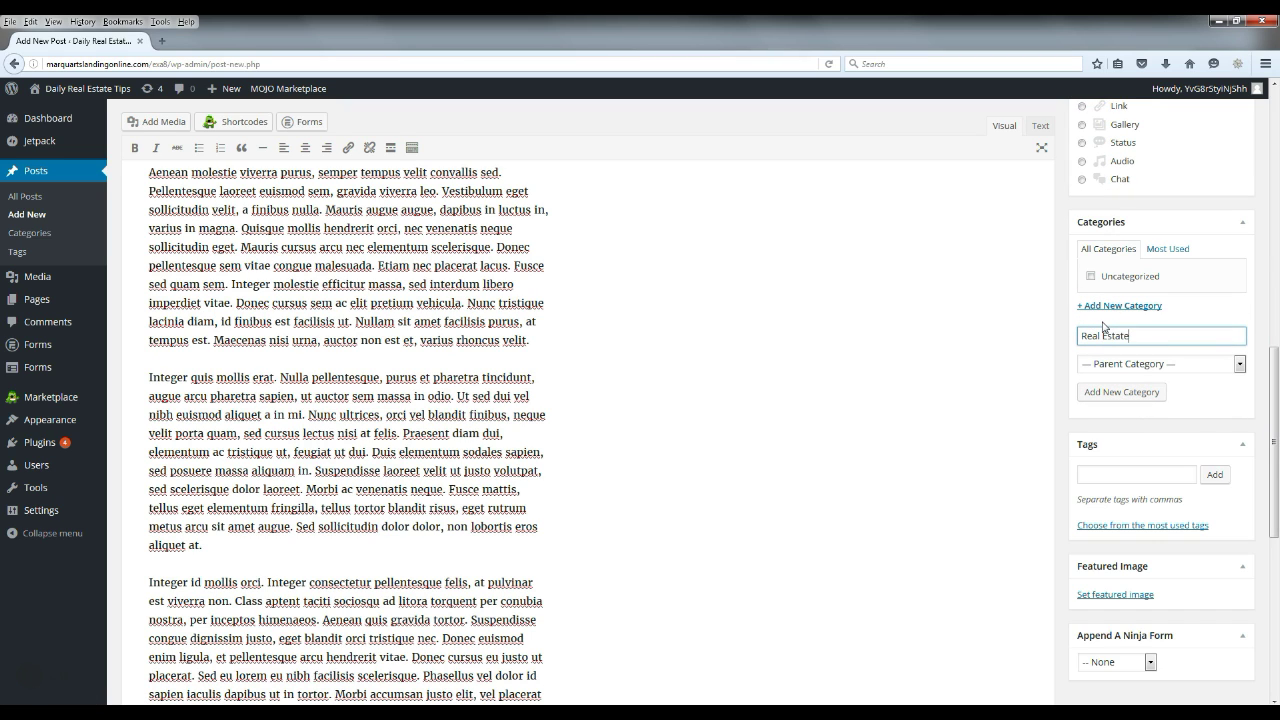
{"action": "left_click", "coordinate": [1125, 391]}
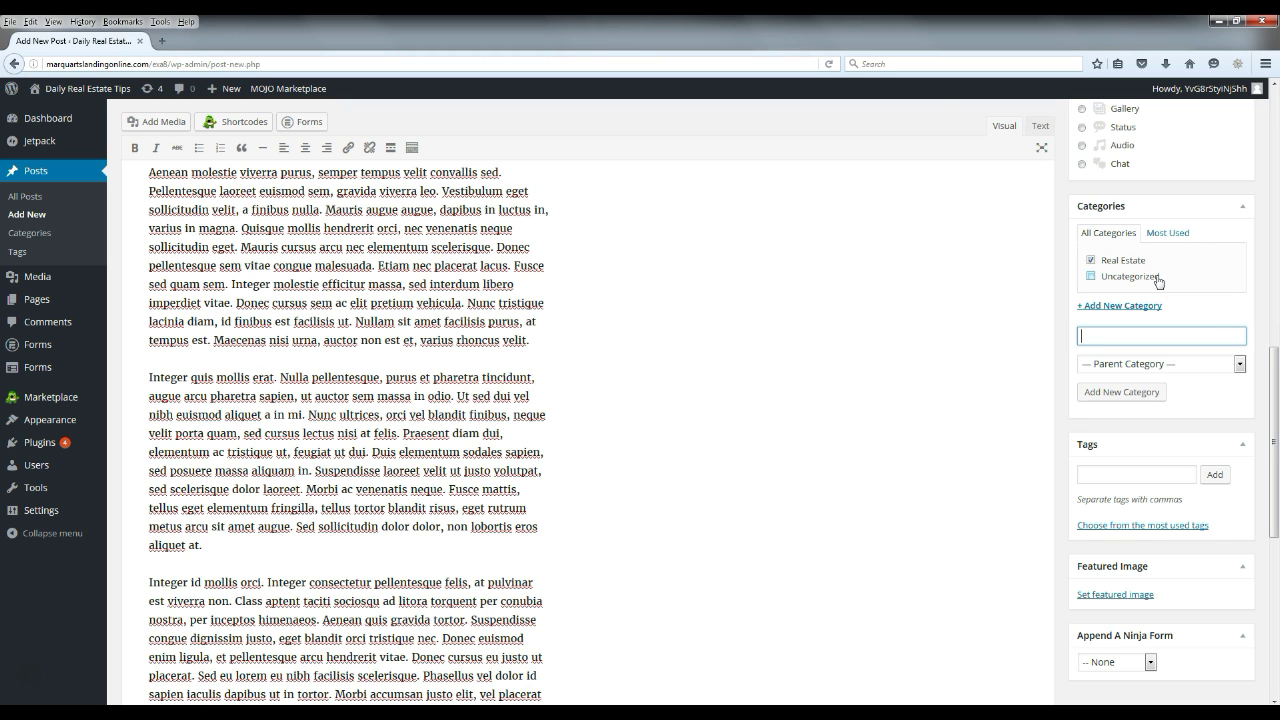
{"action": "left_click", "coordinate": [1204, 314]}
Upload the "real estate featured image - 1" file and set it as the post's featured image.
{"action": "scroll", "coordinate": [1193, 303], "scroll_direction": "down", "scroll_amount": 3}
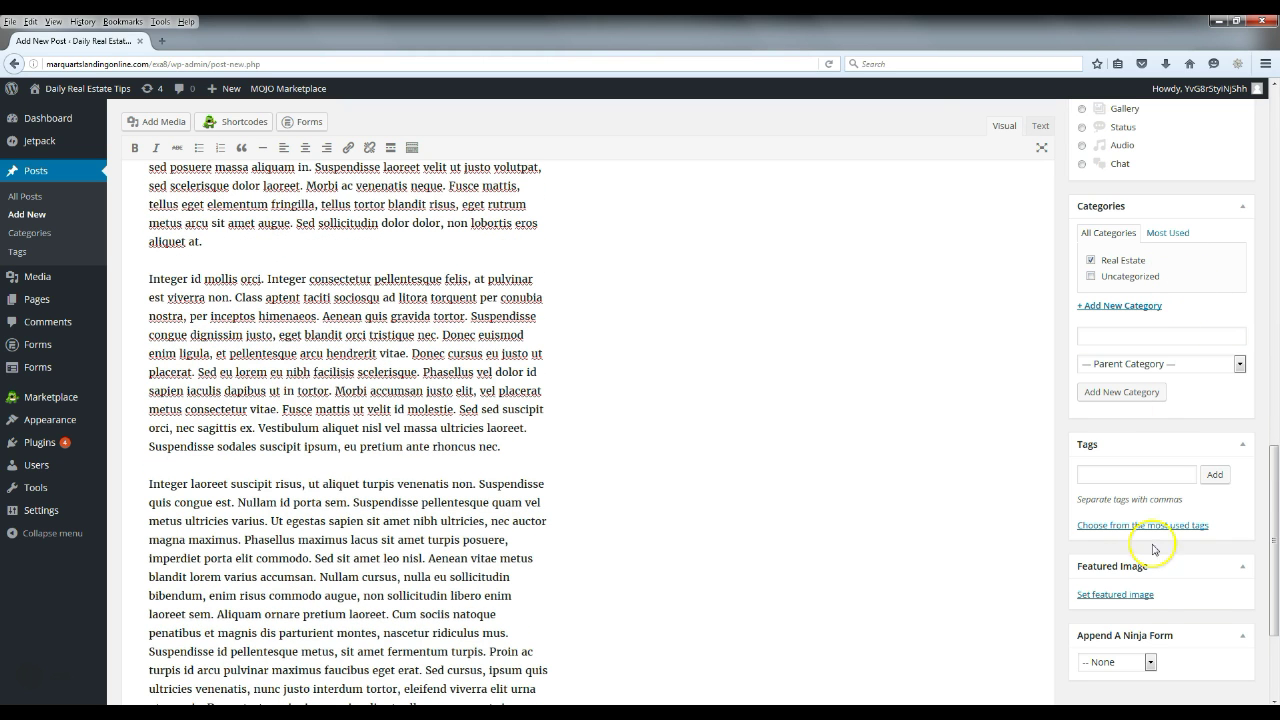
{"action": "left_click", "coordinate": [1128, 597]}
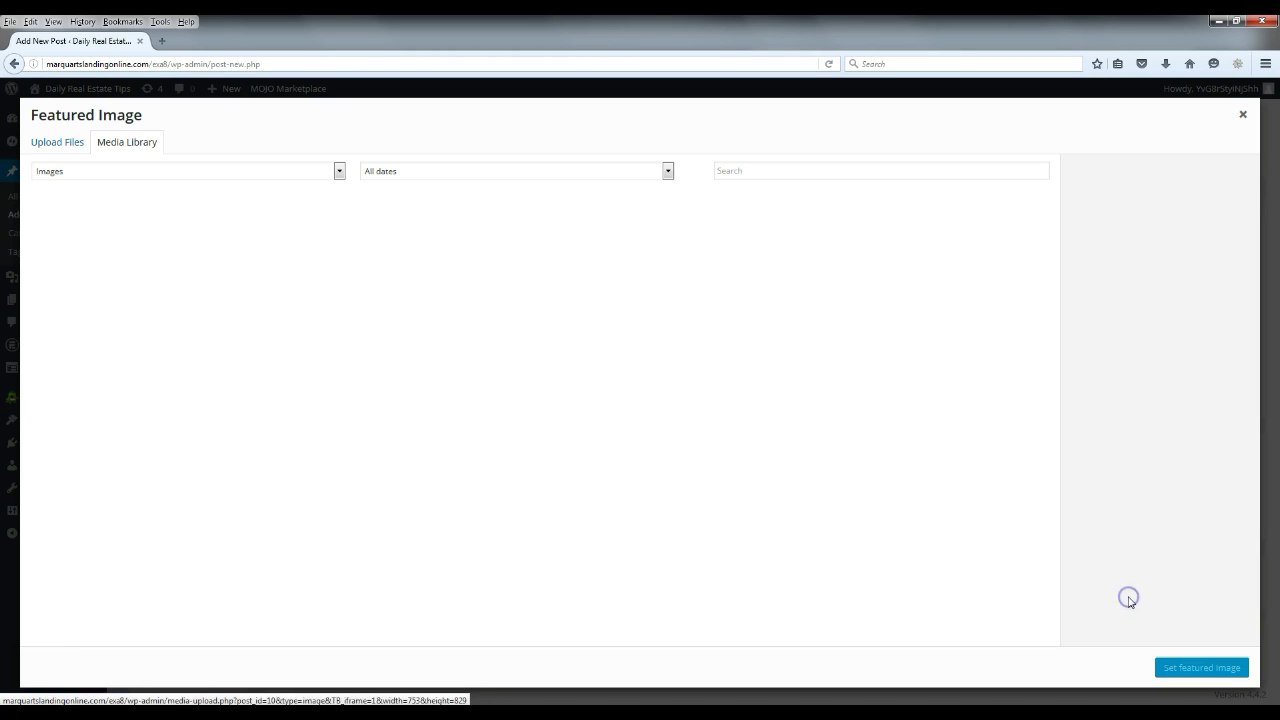
{"action": "left_click", "coordinate": [57, 140]}
{"action": "left_click", "coordinate": [651, 375]}
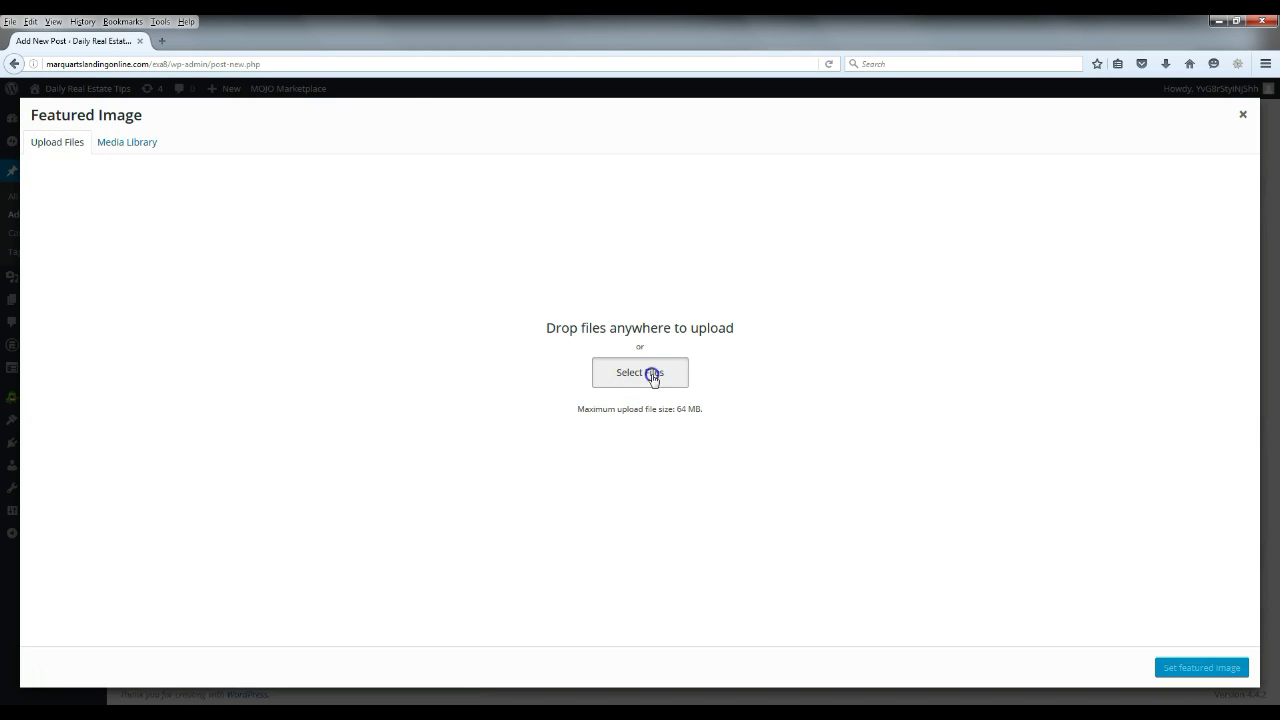
{"action": "left_click", "coordinate": [470, 140]}
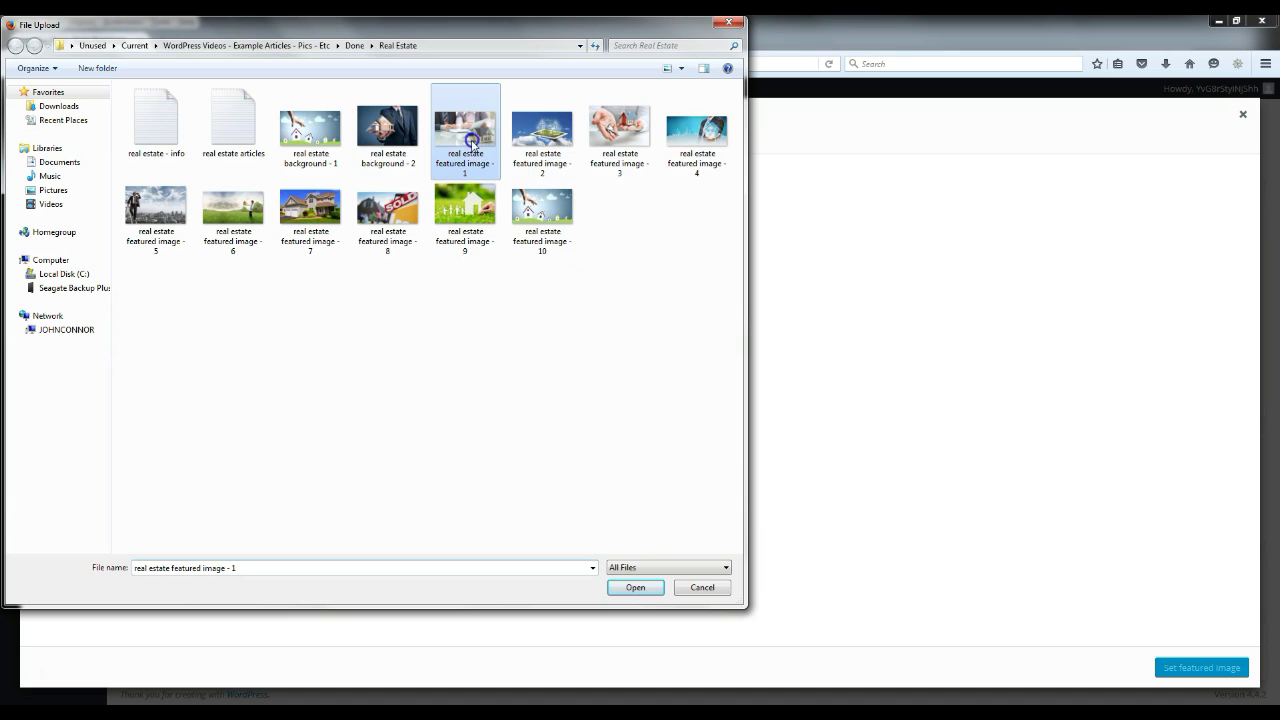
{"action": "left_click", "coordinate": [631, 568]}
{"action": "left_click", "coordinate": [636, 588]}
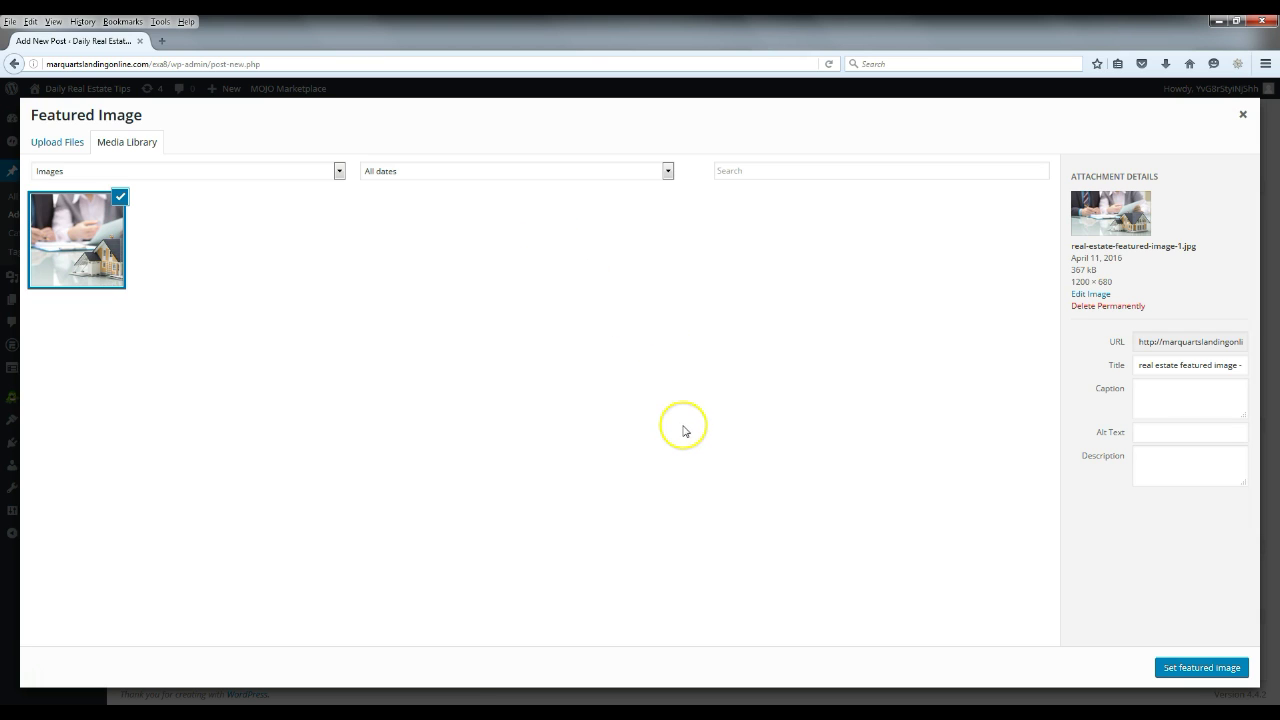
{"action": "left_click", "coordinate": [1201, 668]}
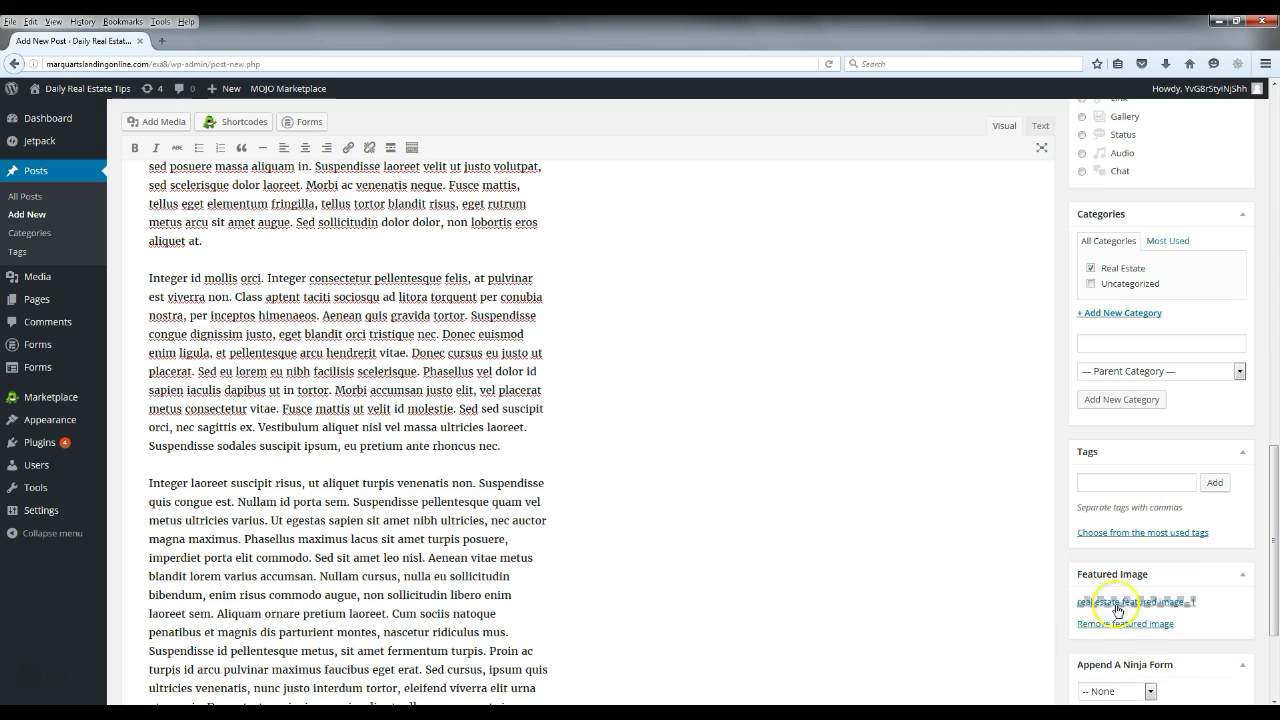
{"action": "scroll", "coordinate": [894, 506], "scroll_direction": "down", "scroll_amount": 3}
Publish the "10 Tips For Selling Your Vacant Home" post.
{"action": "scroll", "coordinate": [991, 540], "scroll_direction": "up", "scroll_amount": 5}
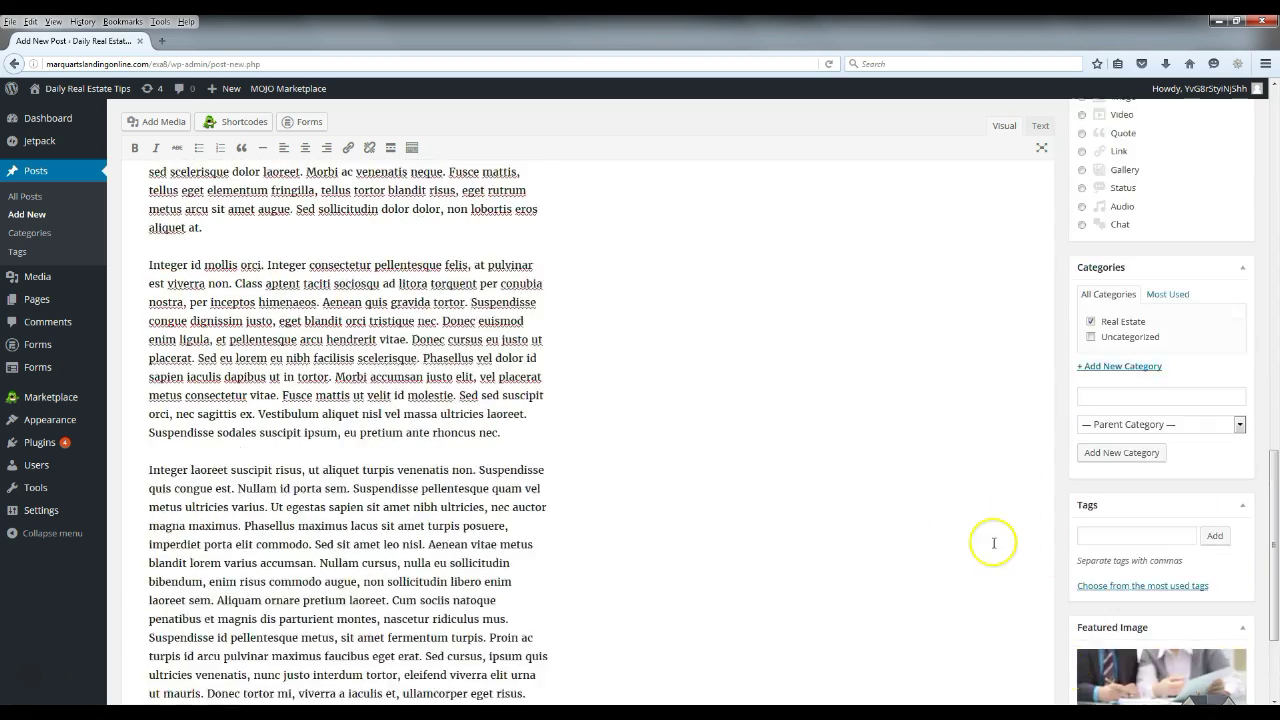
{"action": "scroll", "coordinate": [962, 533], "scroll_direction": "up", "scroll_amount": 5}
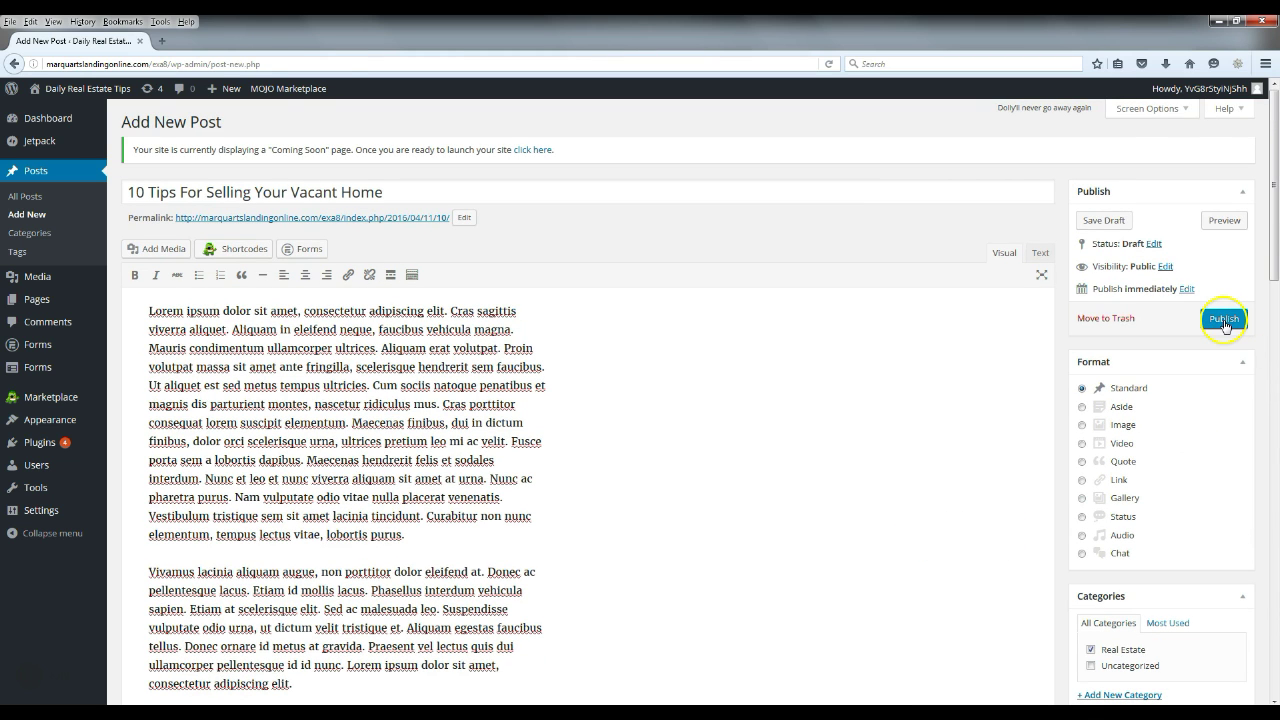
{"action": "left_click", "coordinate": [1224, 320]}
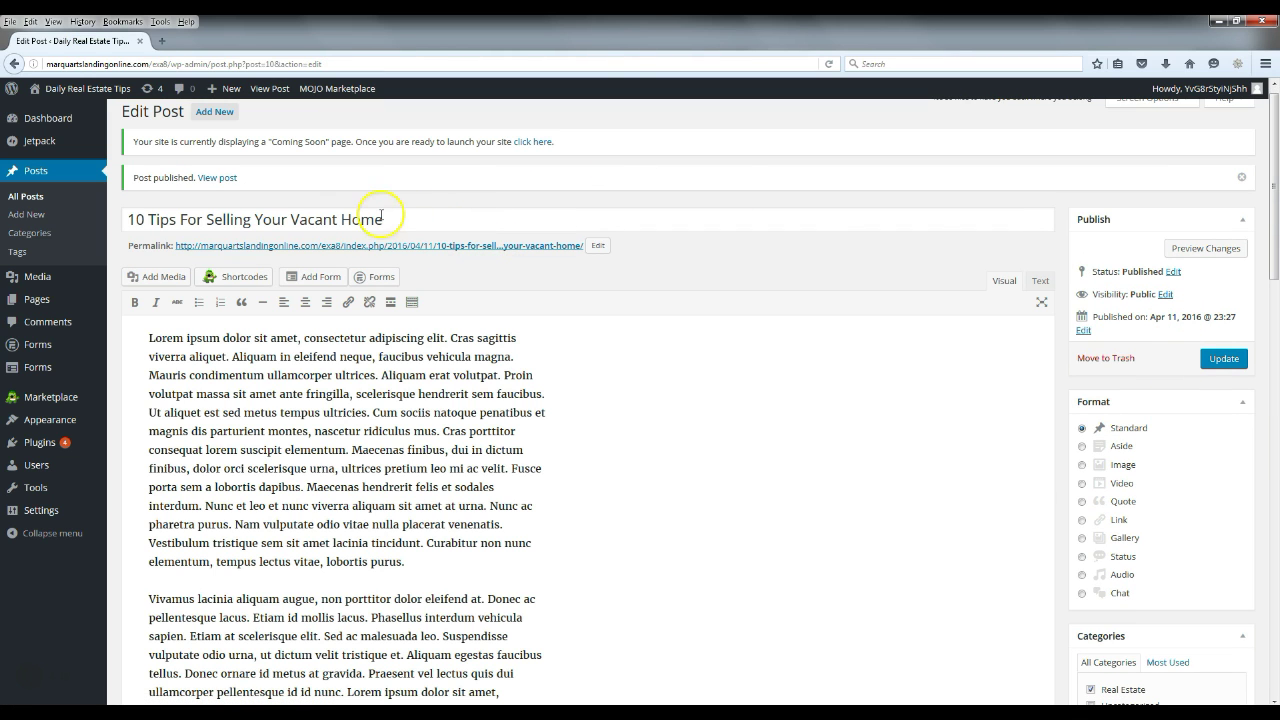
{"action": "left_click", "coordinate": [434, 217]}
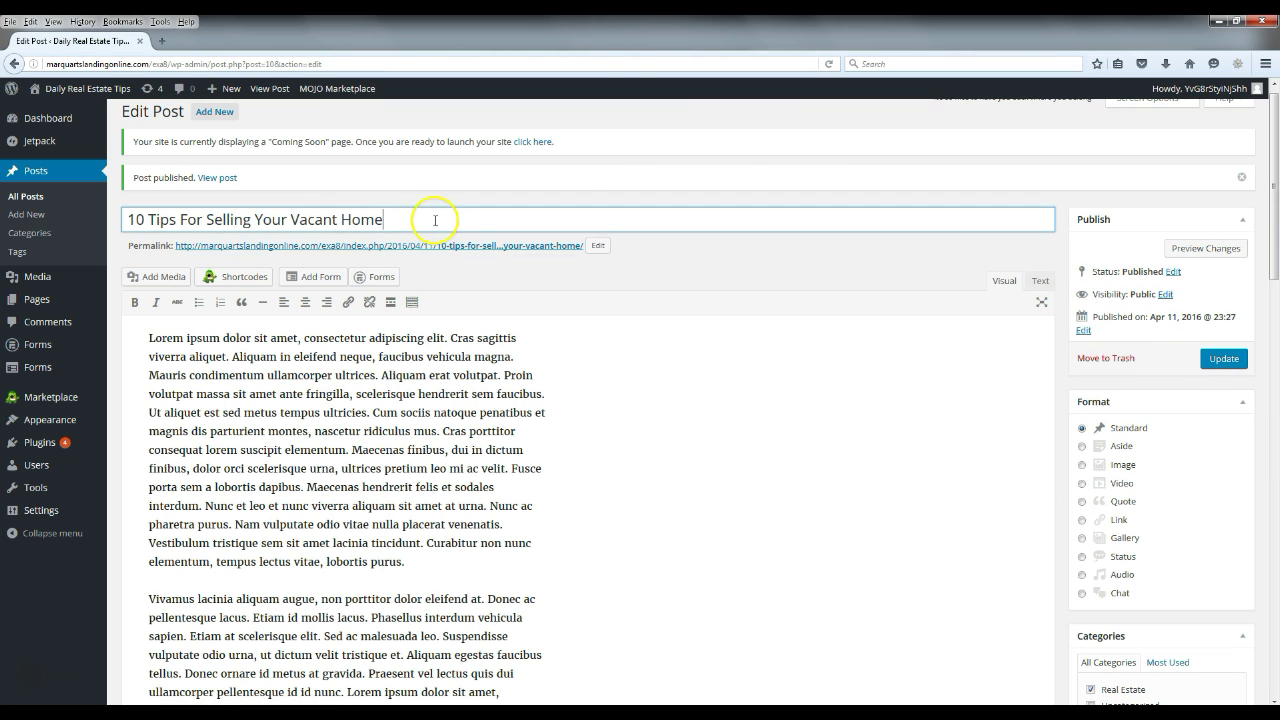
{"action": "left_click", "coordinate": [660, 252]}
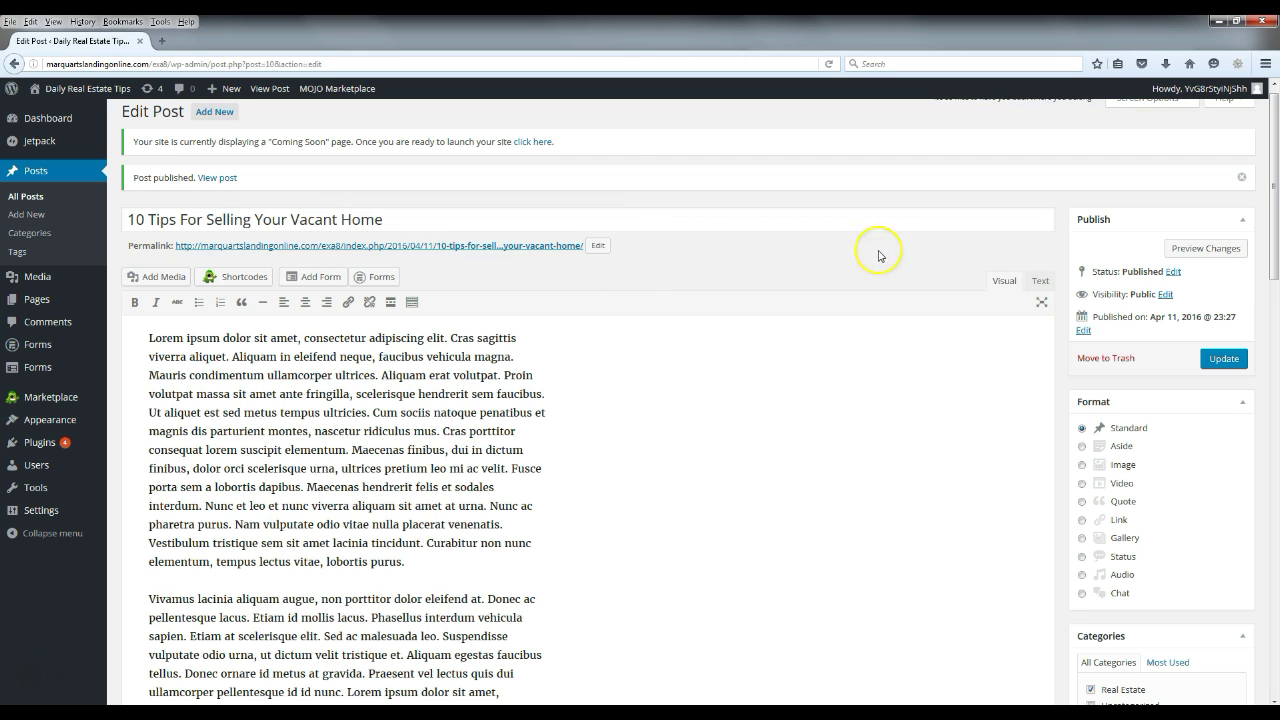
Go to the page for adding new themes and browse the popular ones.
{"action": "mouse_move", "coordinate": [47, 425]}
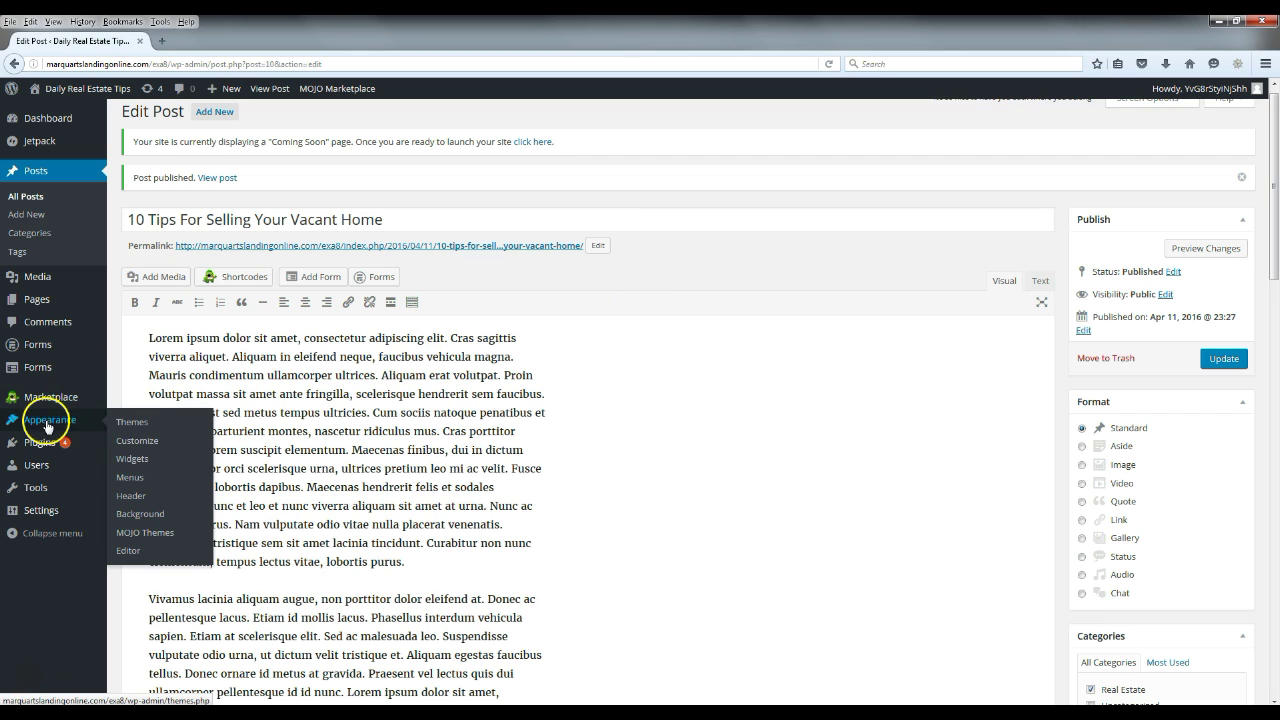
{"action": "left_click", "coordinate": [140, 425]}
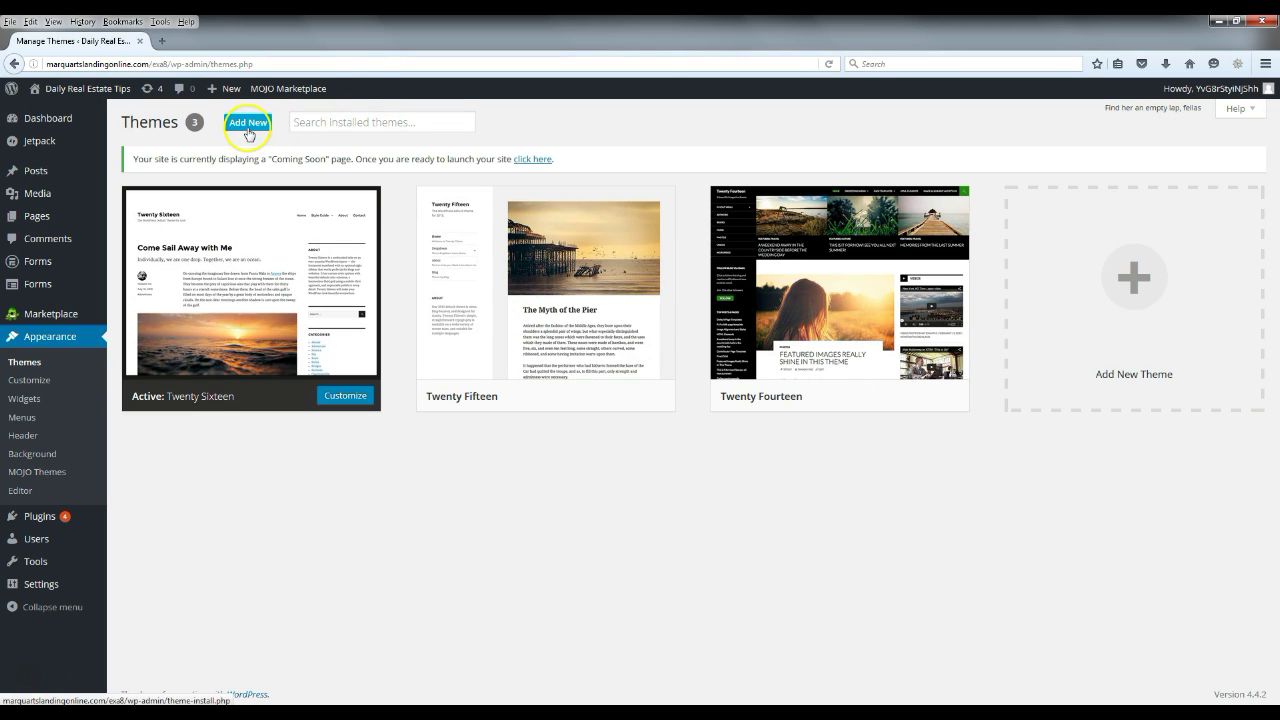
{"action": "left_click", "coordinate": [248, 124]}
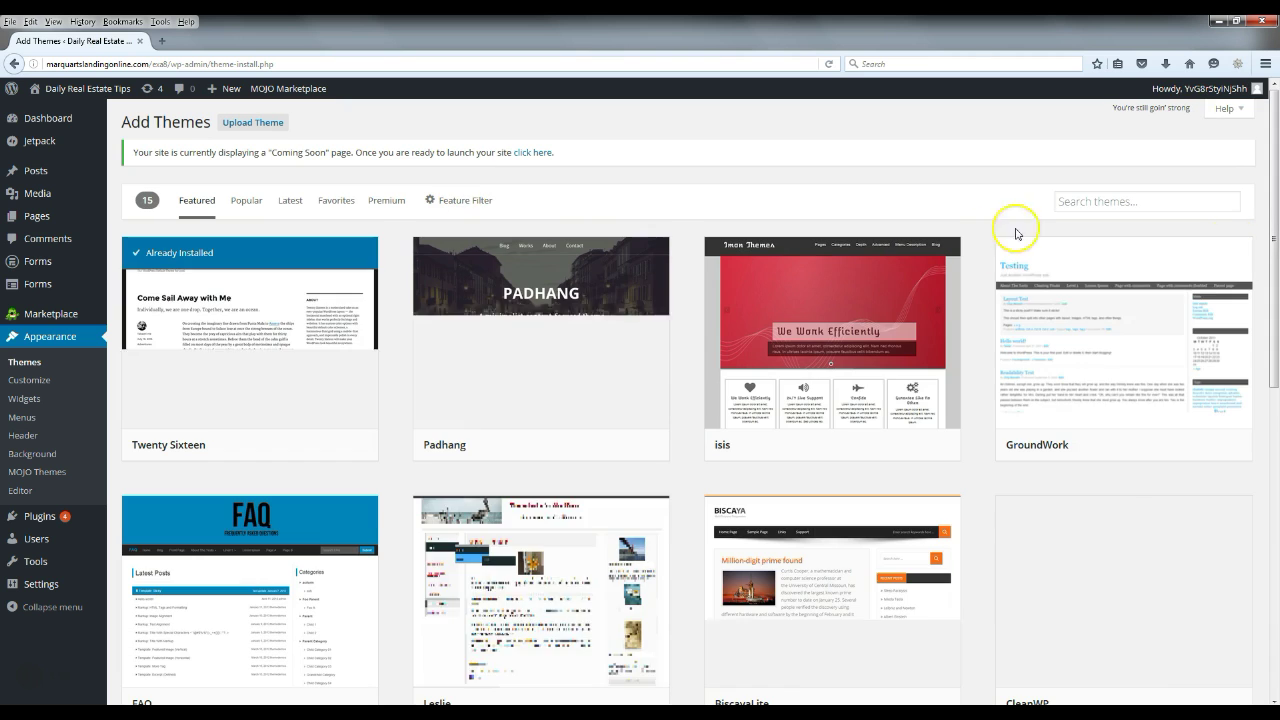
{"action": "left_click", "coordinate": [247, 203]}
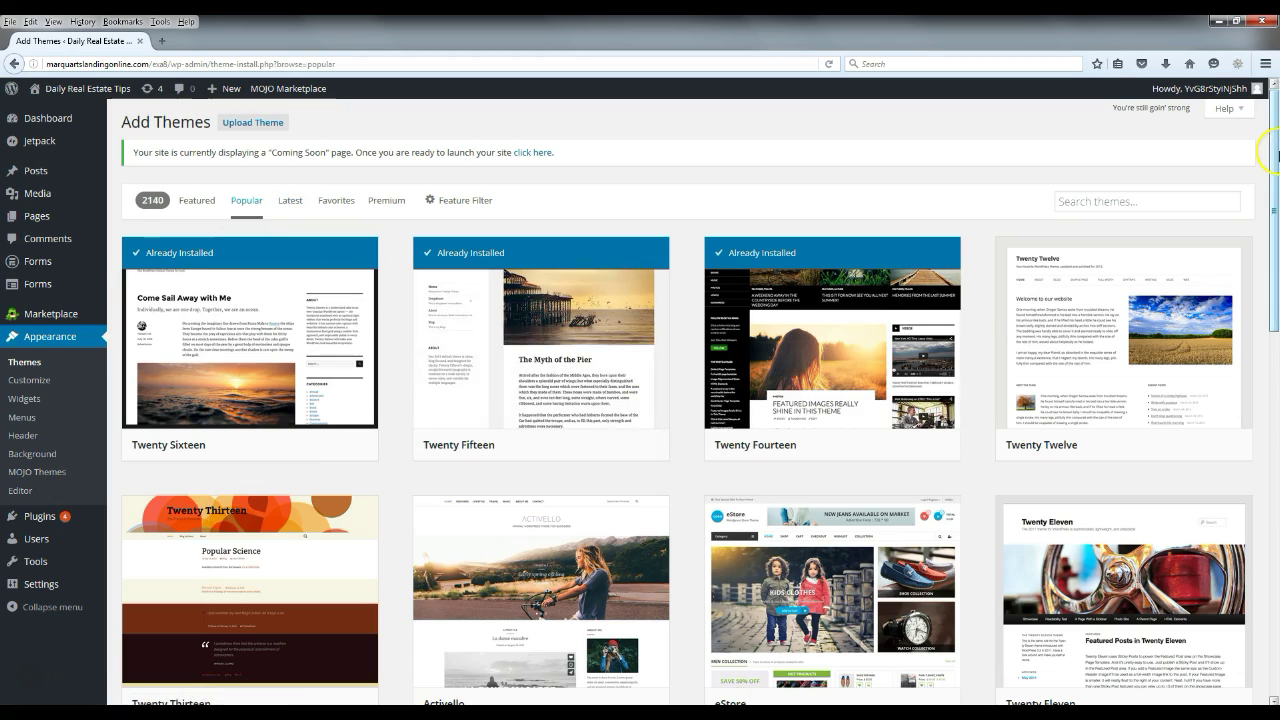
{"action": "left_click_drag", "start_coordinate": [1272, 196], "coordinate": [1275, 130]}
Search for the "Riba Lite" theme, then install and activate it.
{"action": "left_click", "coordinate": [1151, 201]}
{"action": "type", "text": "Riba Lite"}
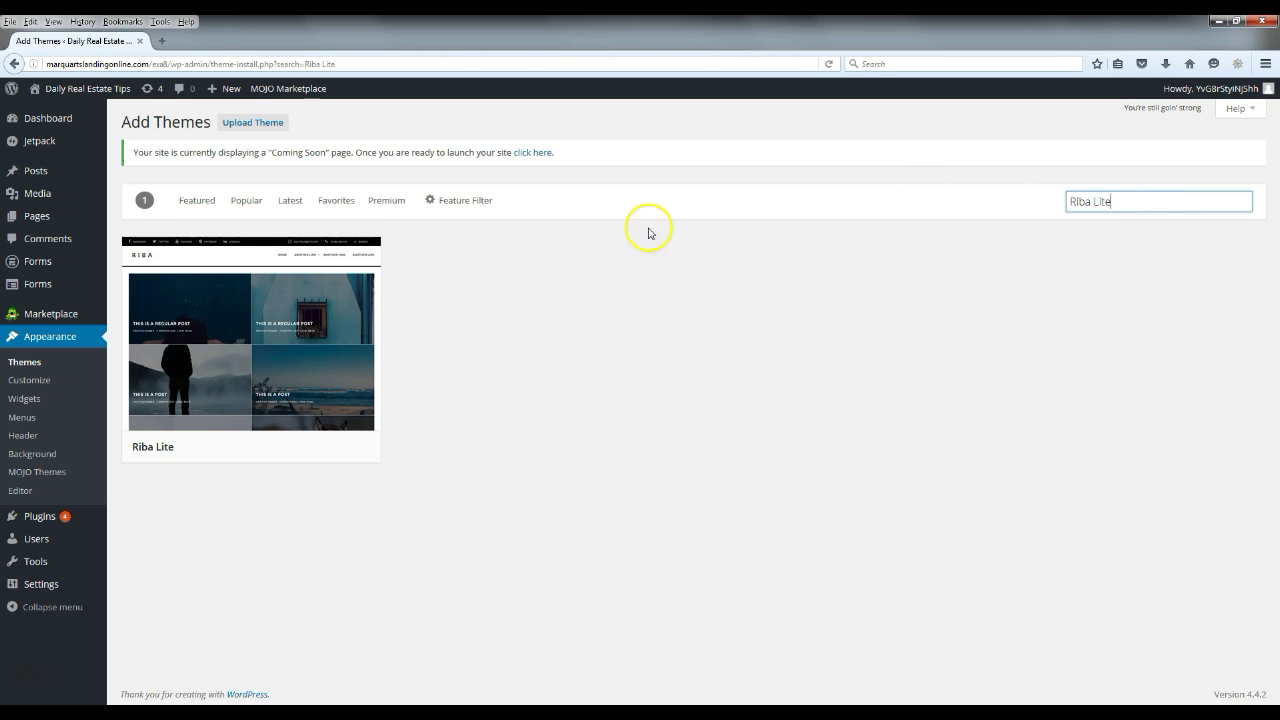
{"action": "mouse_move", "coordinate": [271, 429]}
{"action": "left_click", "coordinate": [300, 449]}
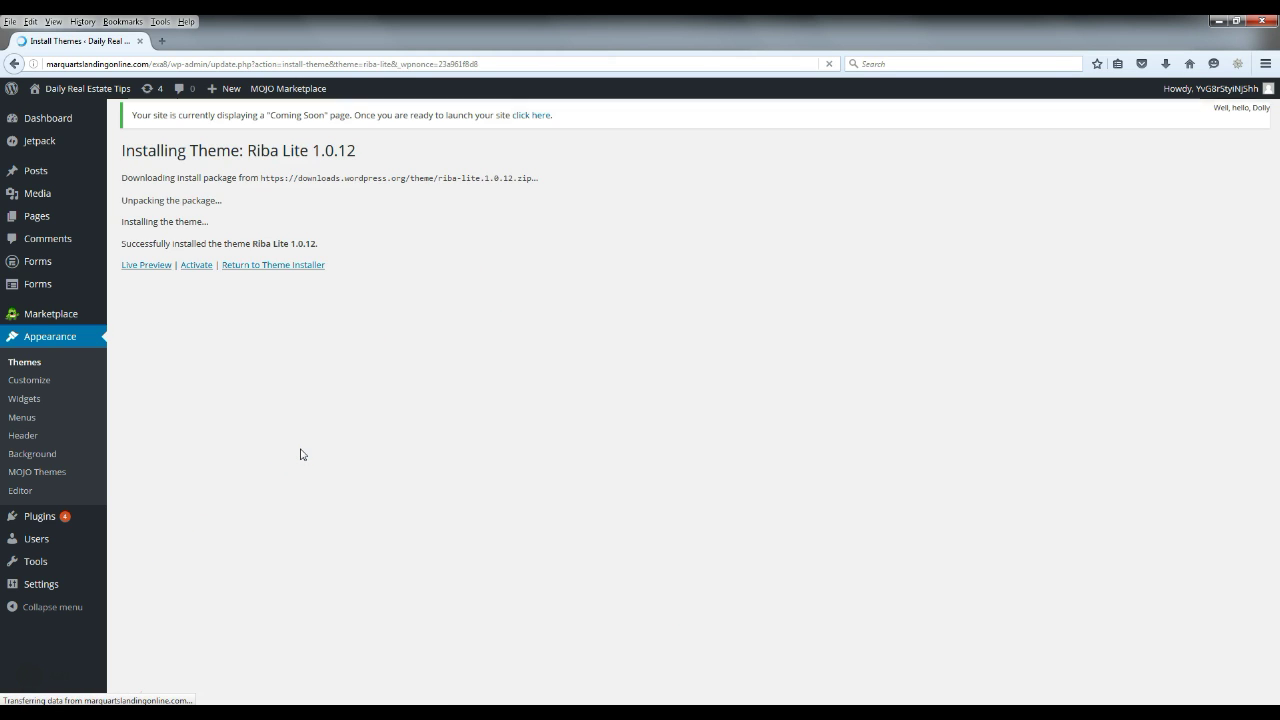
{"action": "left_click", "coordinate": [193, 265]}
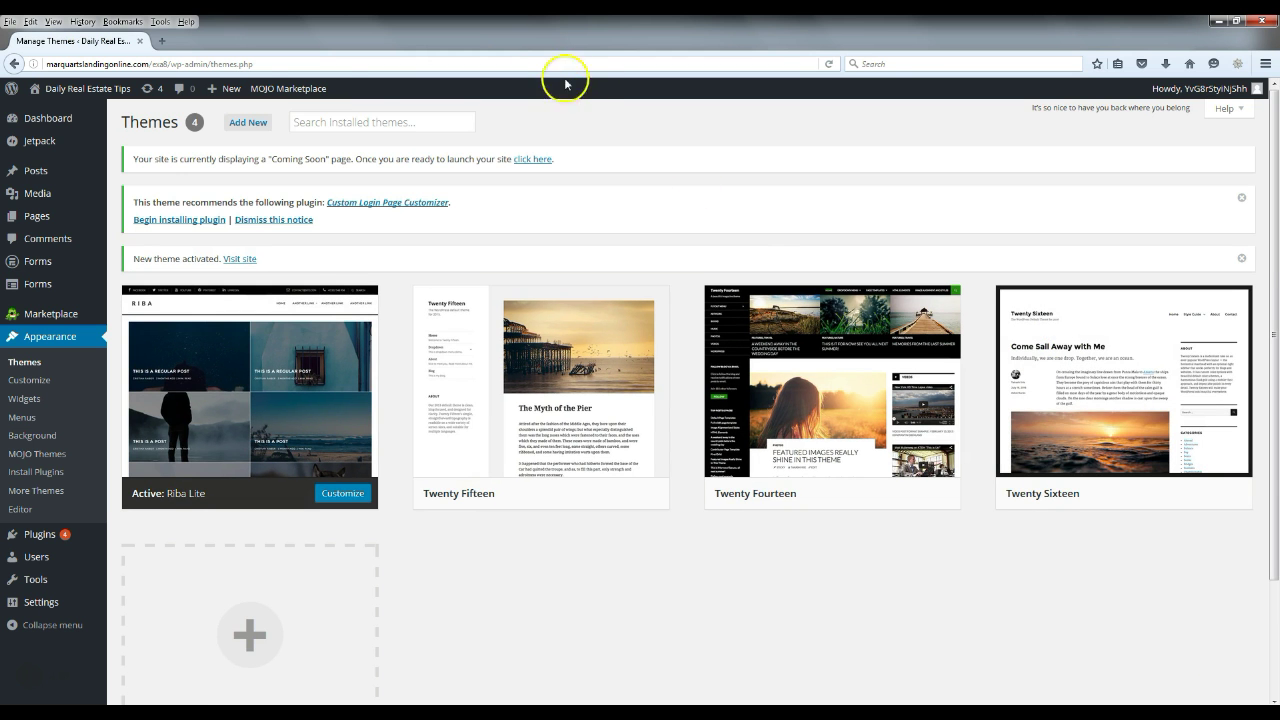
Open the live site in a new browser tab to view it with the Riba Lite theme.
{"action": "right_click", "coordinate": [100, 89]}
{"action": "left_click", "coordinate": [150, 104]}
{"action": "left_click", "coordinate": [210, 45]}
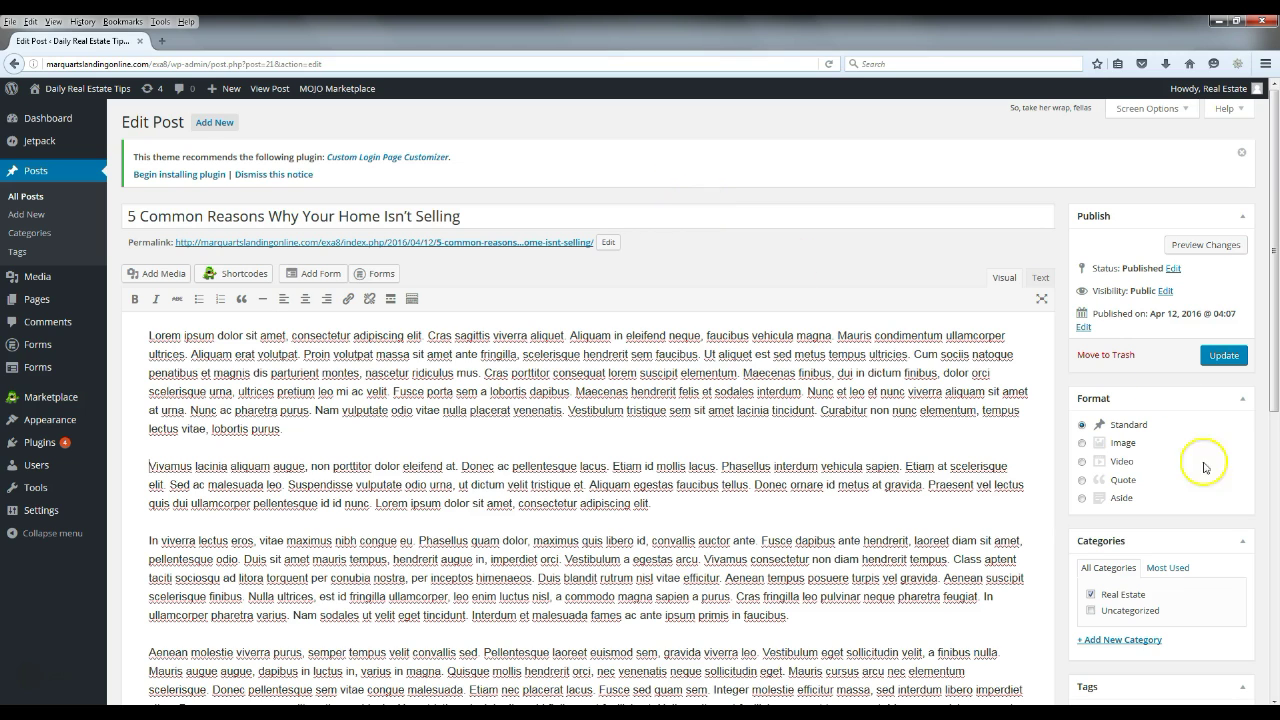
Examine the media insertion dialog and the extended formatting tools in the editor of the "5 Common Reasons Why Your Home Isn't Selling" post.
{"action": "scroll", "coordinate": [1275, 232], "scroll_direction": "down", "scroll_amount": 2}
{"action": "left_click_drag", "start_coordinate": [1275, 232], "coordinate": [1275, 188]}
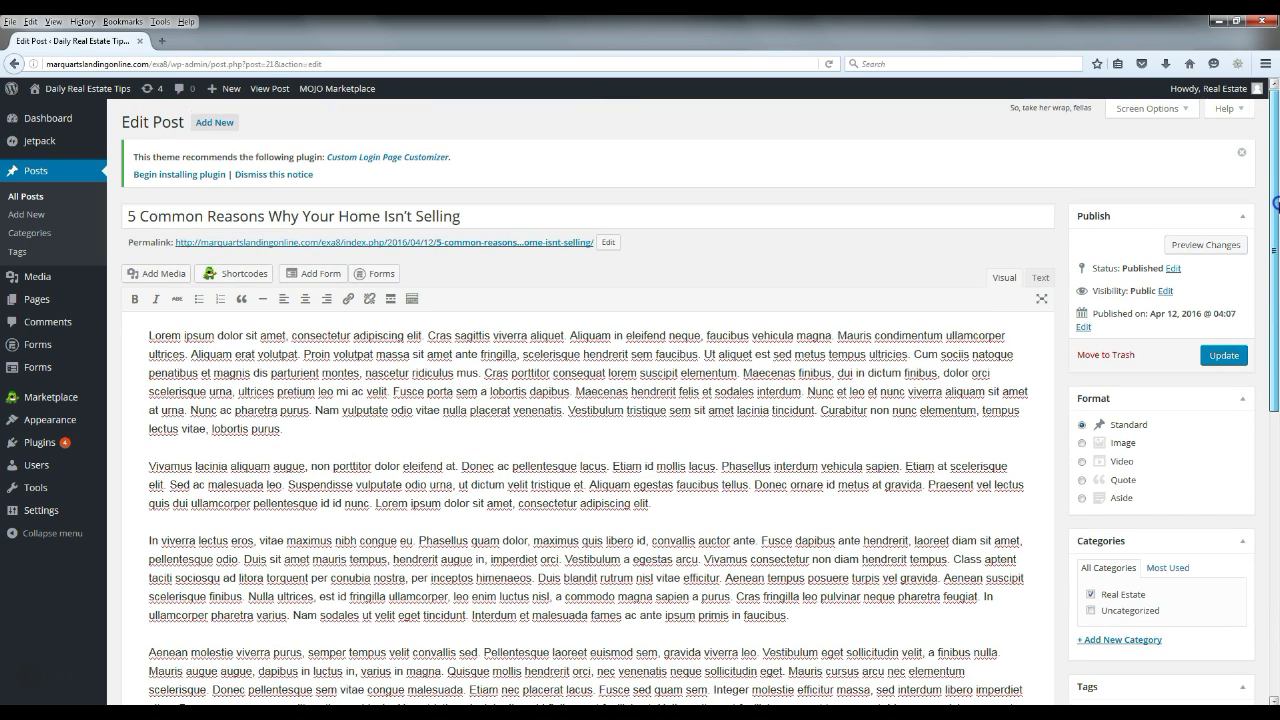
{"action": "left_click", "coordinate": [152, 461]}
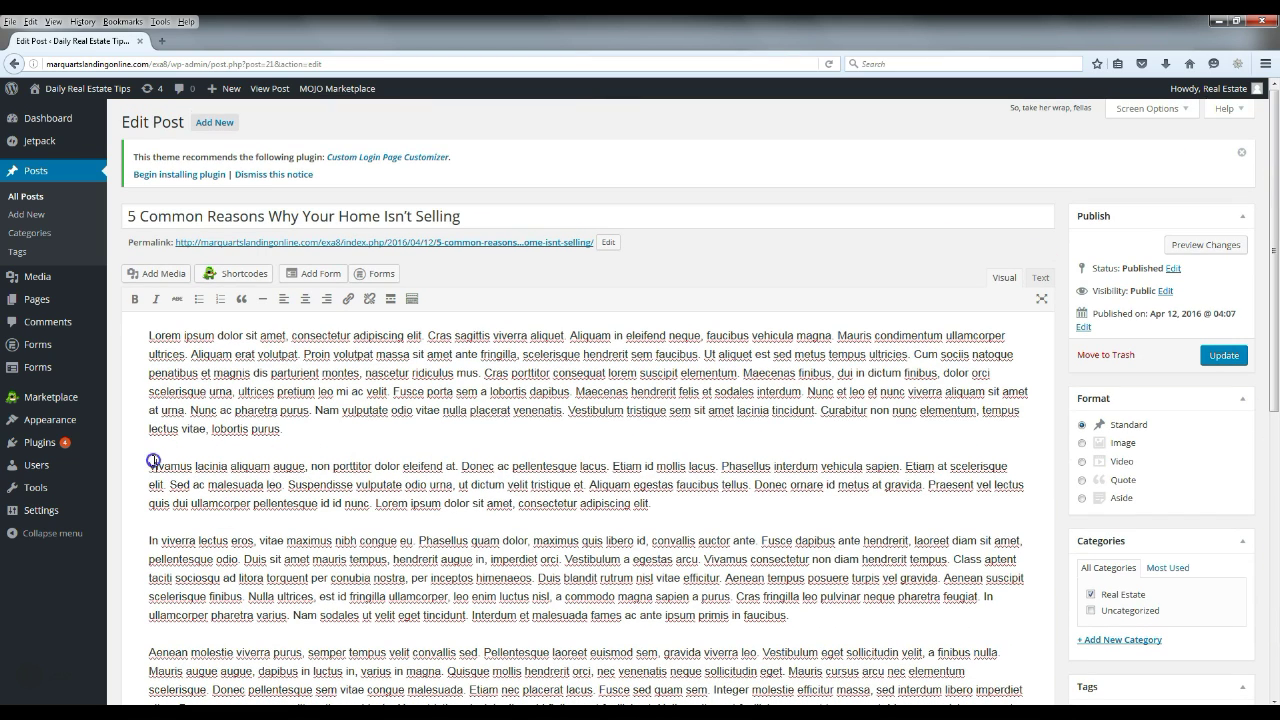
{"action": "left_click", "coordinate": [243, 343]}
{"action": "left_click", "coordinate": [152, 274]}
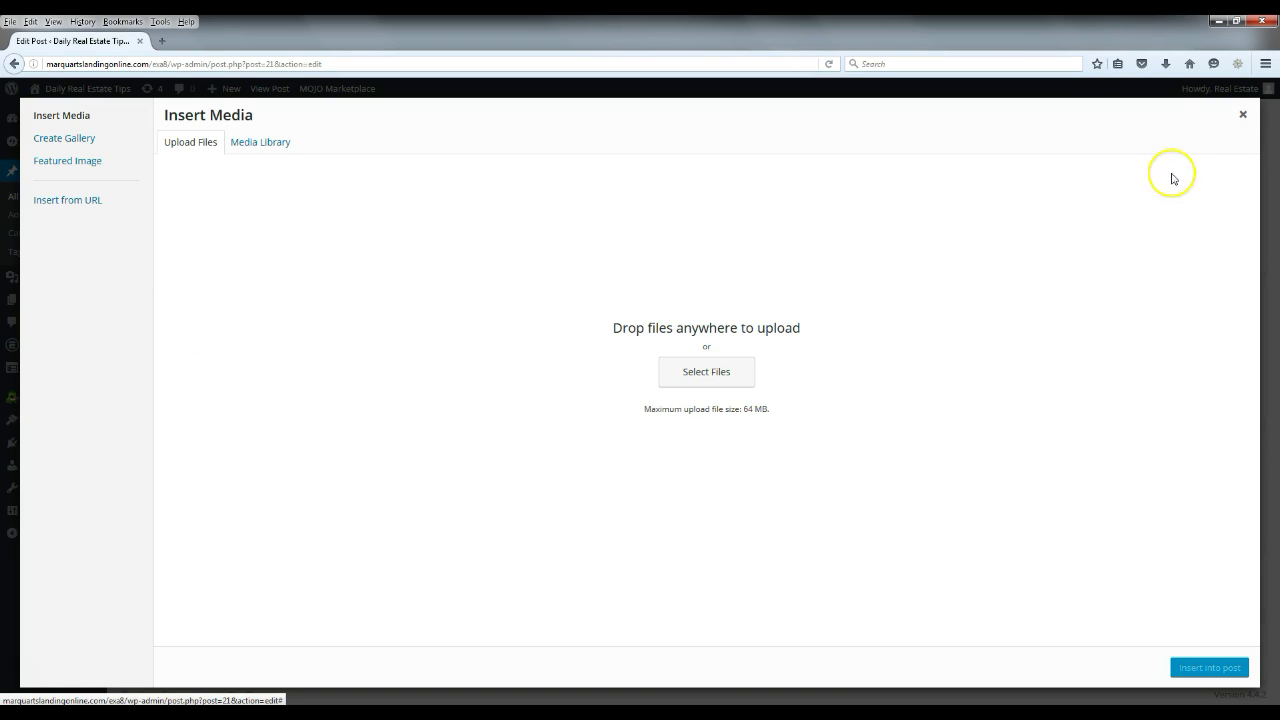
{"action": "left_click", "coordinate": [1243, 114]}
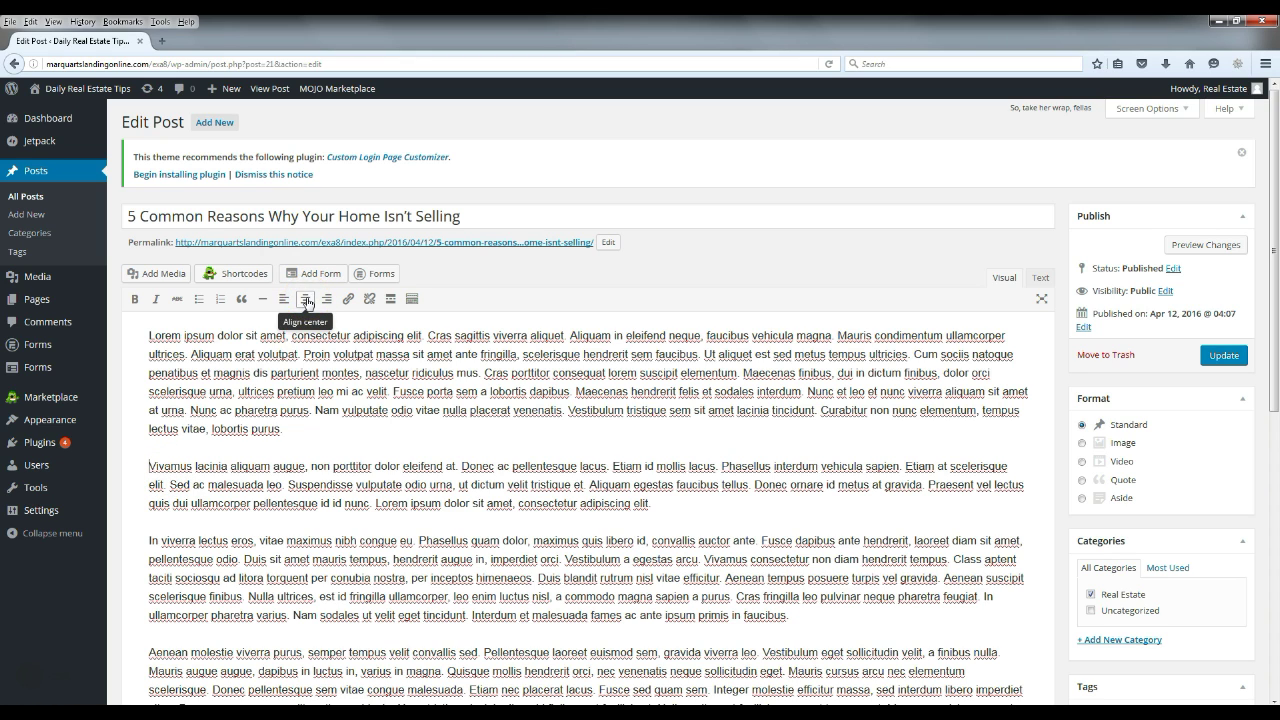
{"action": "left_click", "coordinate": [413, 299]}
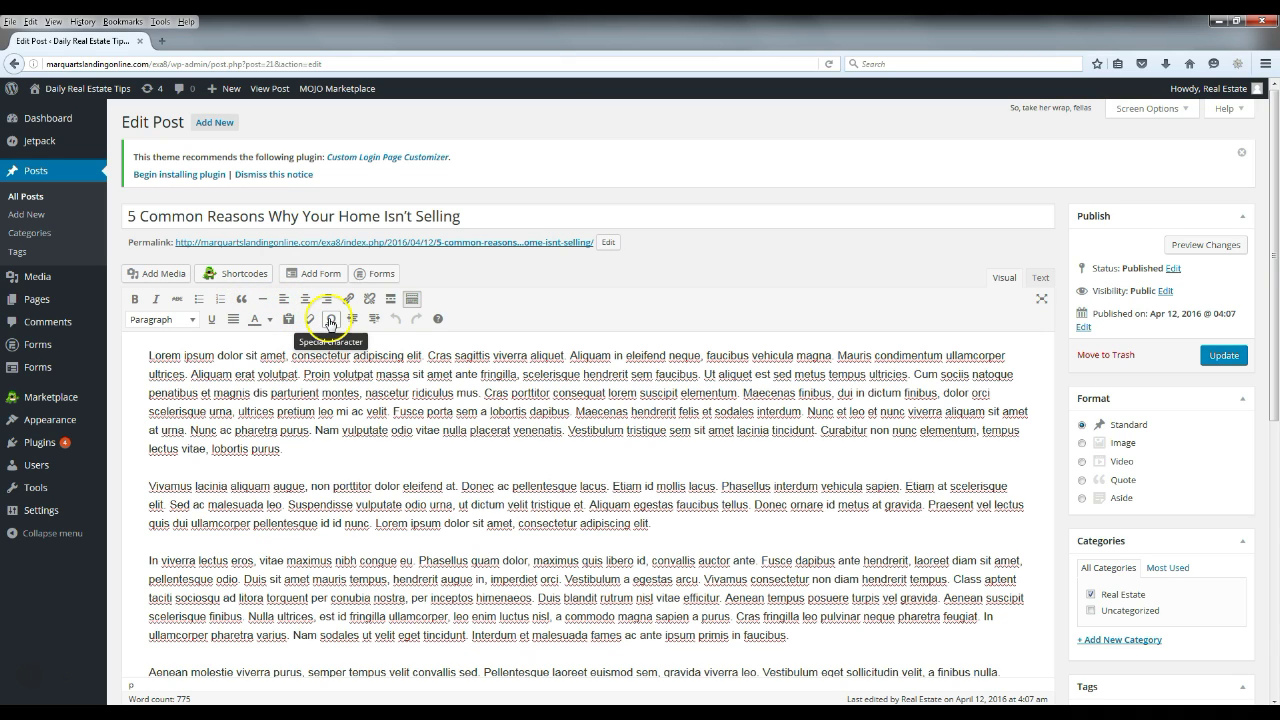
{"action": "left_click", "coordinate": [412, 300]}
Upload "real estate featured image - 10" as the featured image of the "5 Common Reasons Why Your Home Isn't Selling" post and update the post.
{"action": "scroll", "coordinate": [1040, 420], "scroll_direction": "down", "scroll_amount": 10}
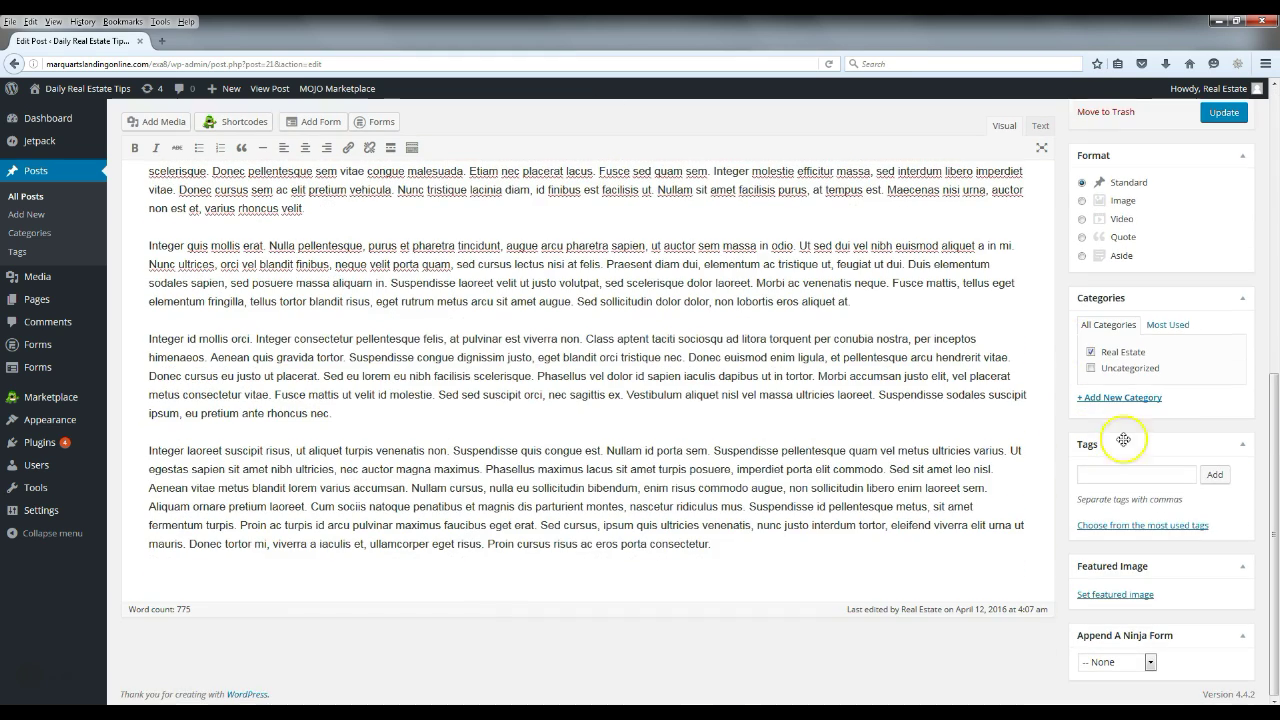
{"action": "left_click", "coordinate": [1135, 594]}
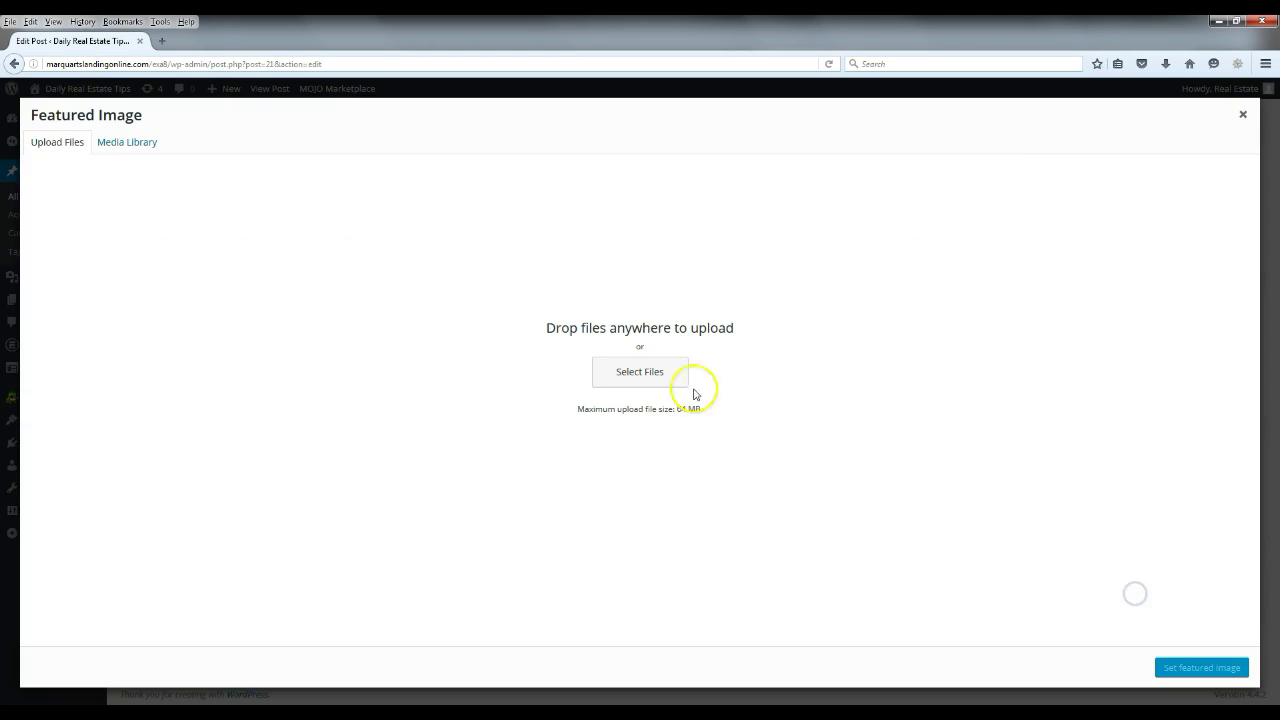
{"action": "left_click", "coordinate": [632, 371]}
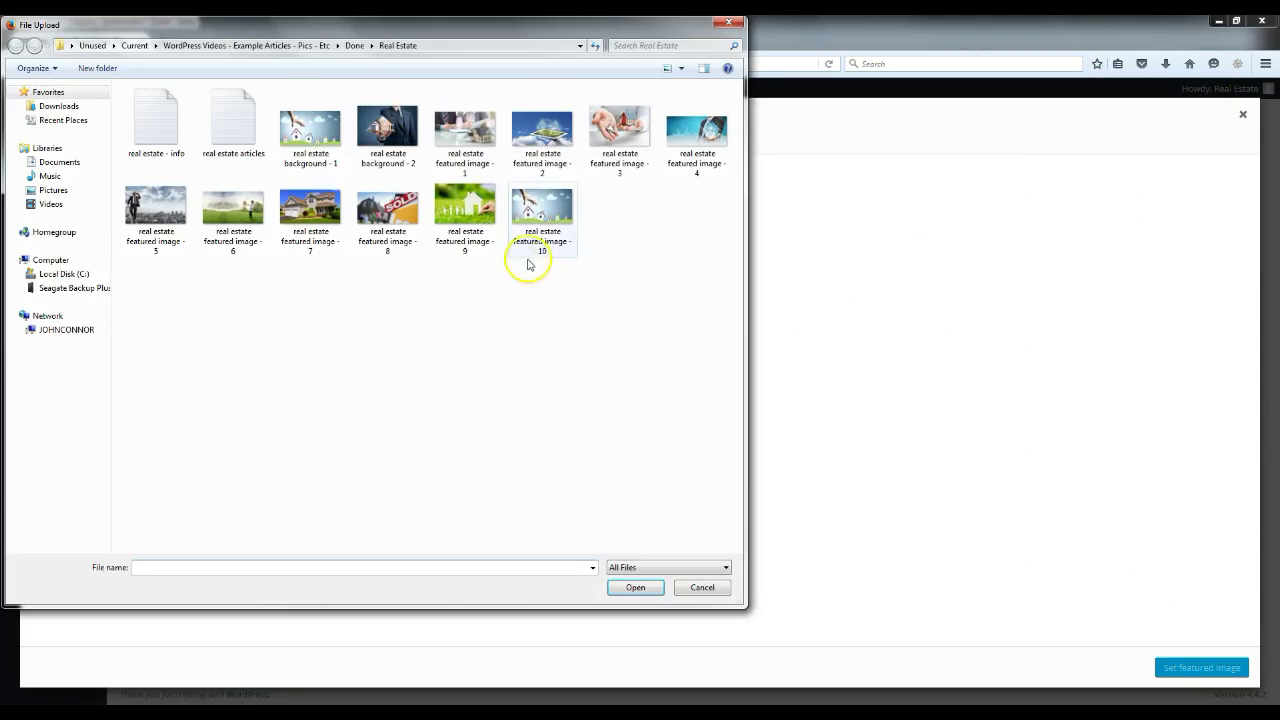
{"action": "double_click", "coordinate": [541, 224]}
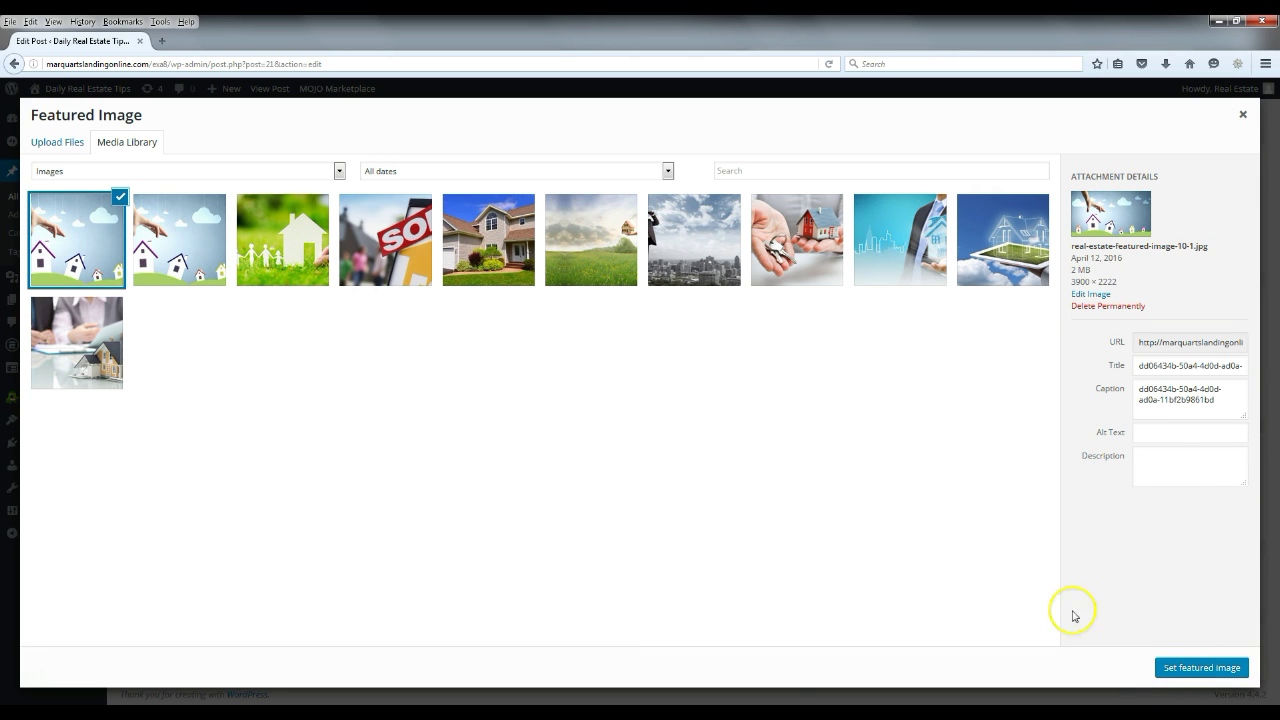
{"action": "left_click", "coordinate": [1192, 668]}
{"action": "scroll", "coordinate": [1114, 480], "scroll_direction": "up", "scroll_amount": 5}
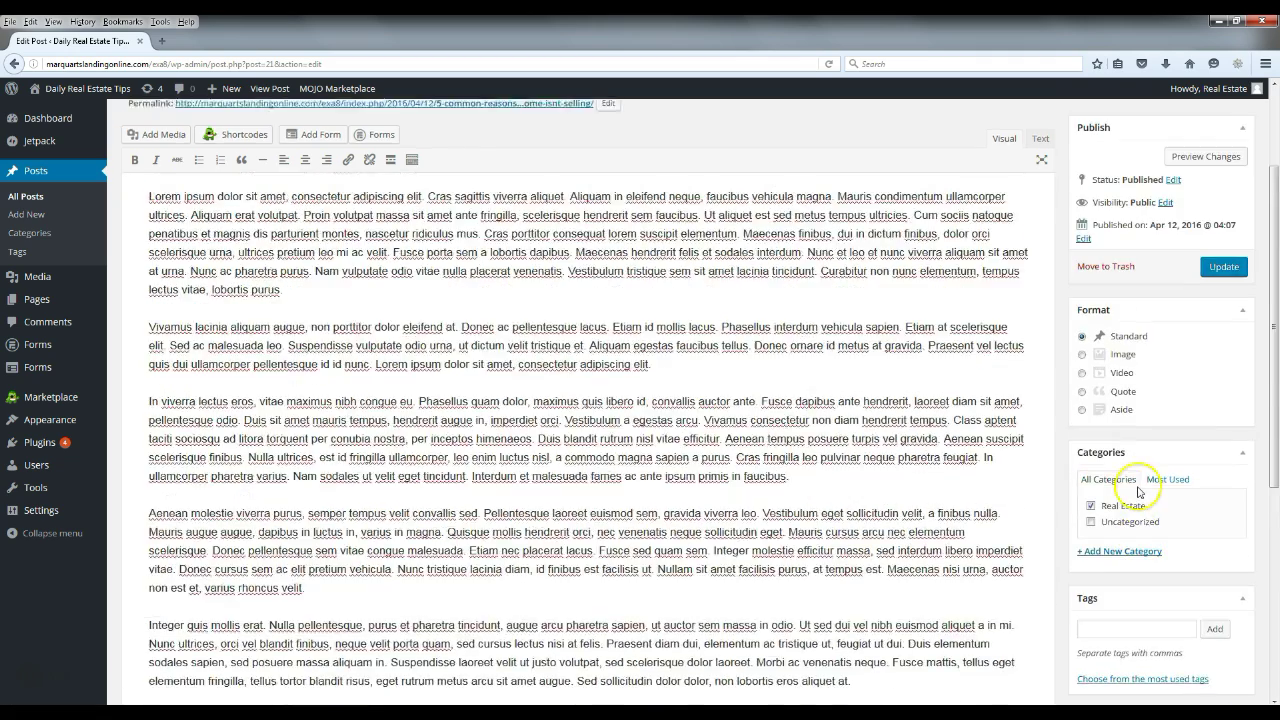
{"action": "left_click", "coordinate": [1220, 356]}
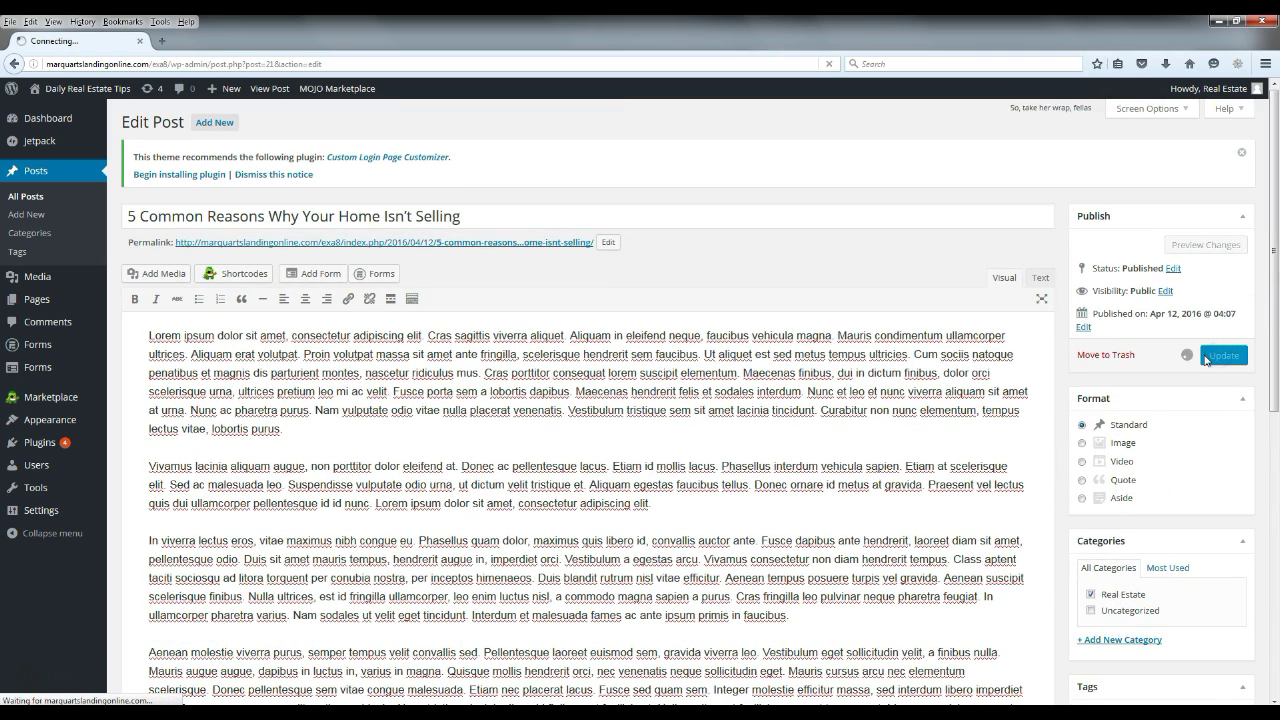
Open the live site in a new browser tab and look through the posts on its home page.
{"action": "right_click", "coordinate": [86, 96]}
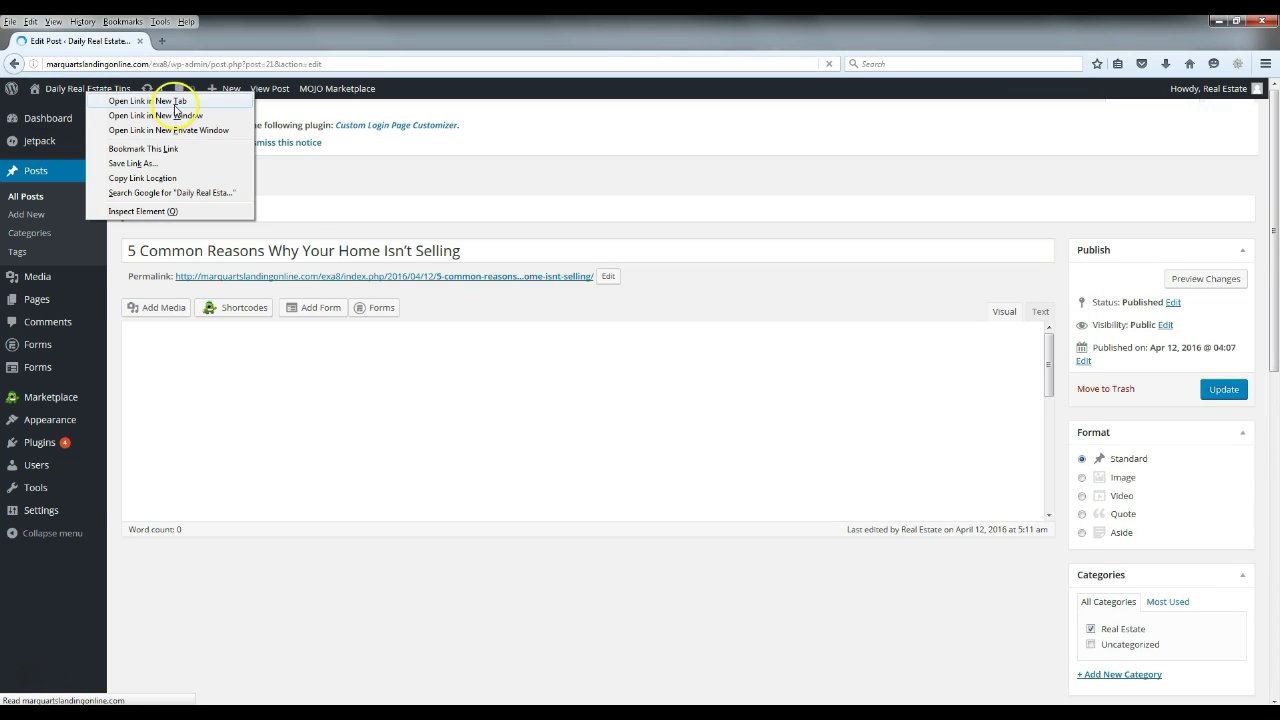
{"action": "left_click", "coordinate": [175, 103]}
{"action": "left_click", "coordinate": [190, 40]}
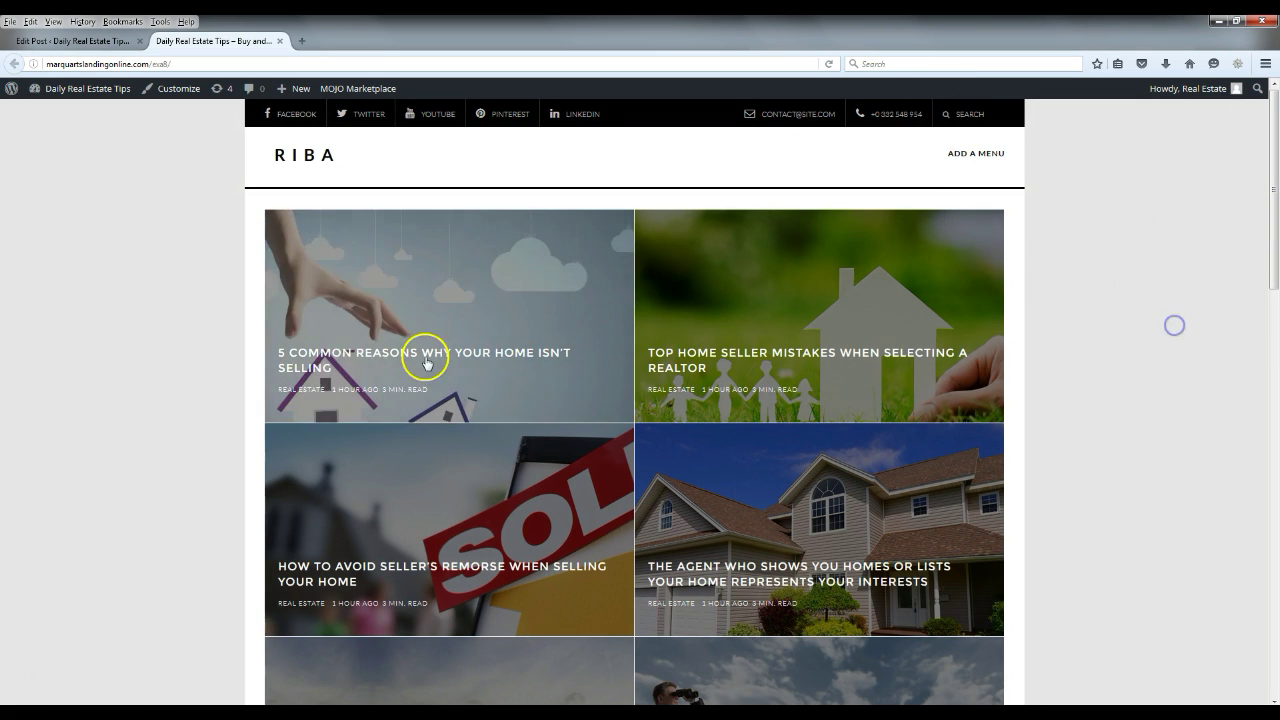
{"action": "scroll", "coordinate": [733, 487], "scroll_direction": "down", "scroll_amount": 3}
{"action": "scroll", "coordinate": [733, 487], "scroll_direction": "down", "scroll_amount": 4}
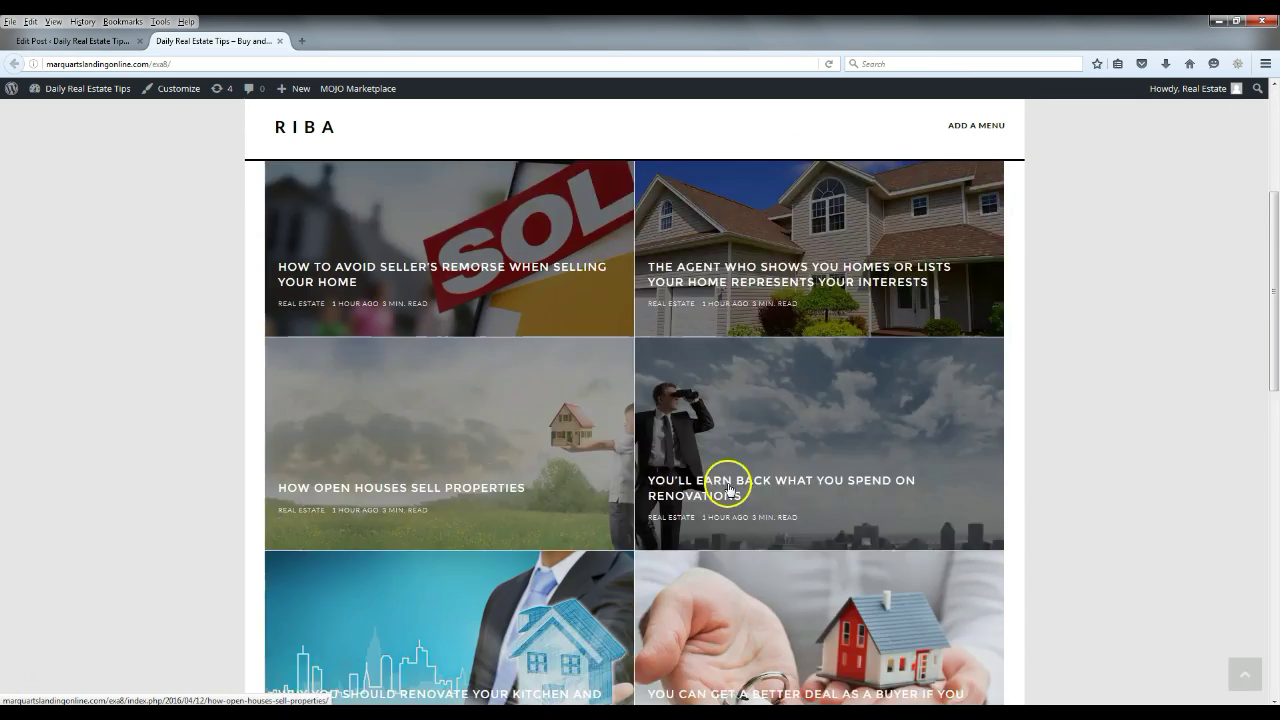
{"action": "scroll", "coordinate": [508, 514], "scroll_direction": "up", "scroll_amount": 7}
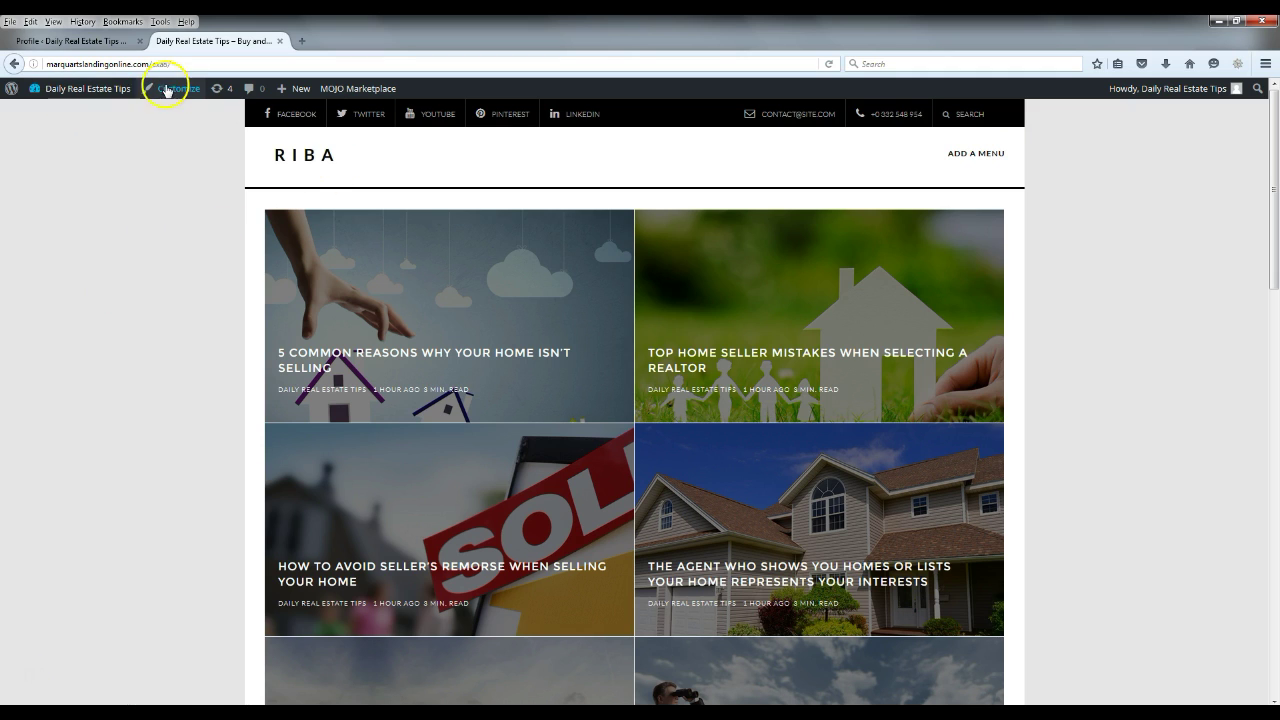
Customize the theme's logo by setting the company name to "Real Estate" in the general options, and publish the change.
{"action": "left_click", "coordinate": [170, 88]}
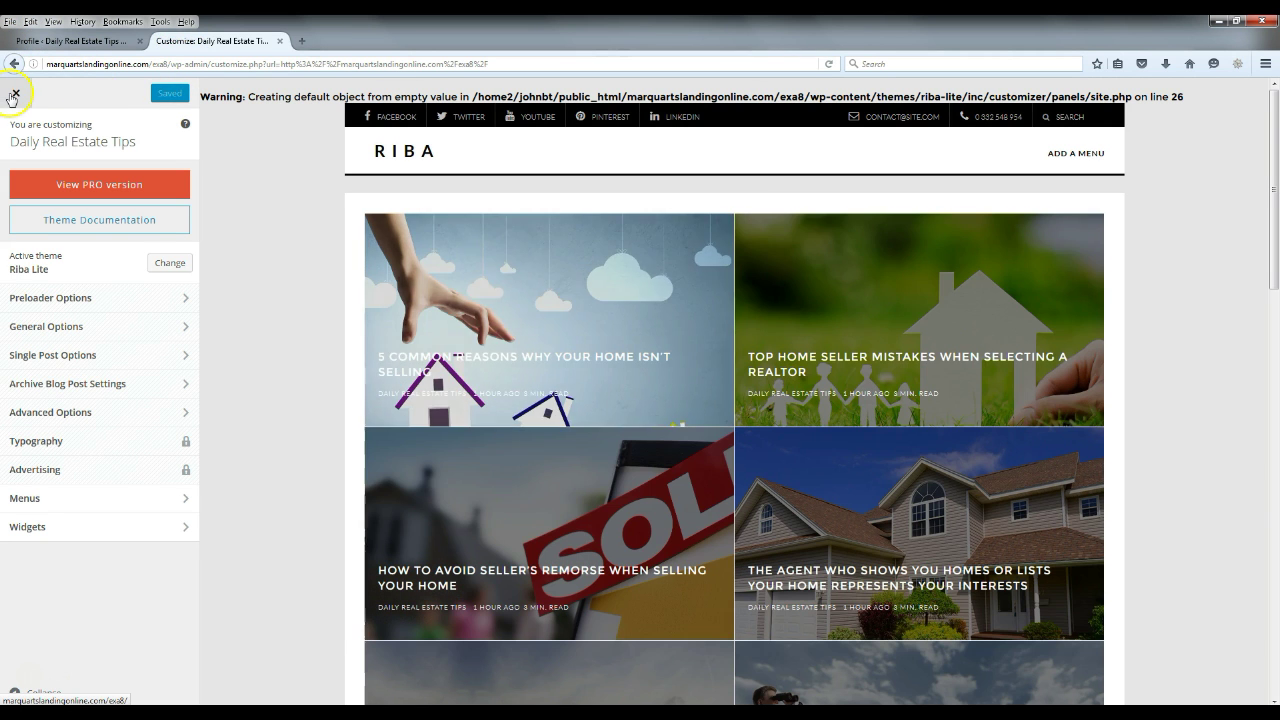
{"action": "left_click", "coordinate": [12, 94]}
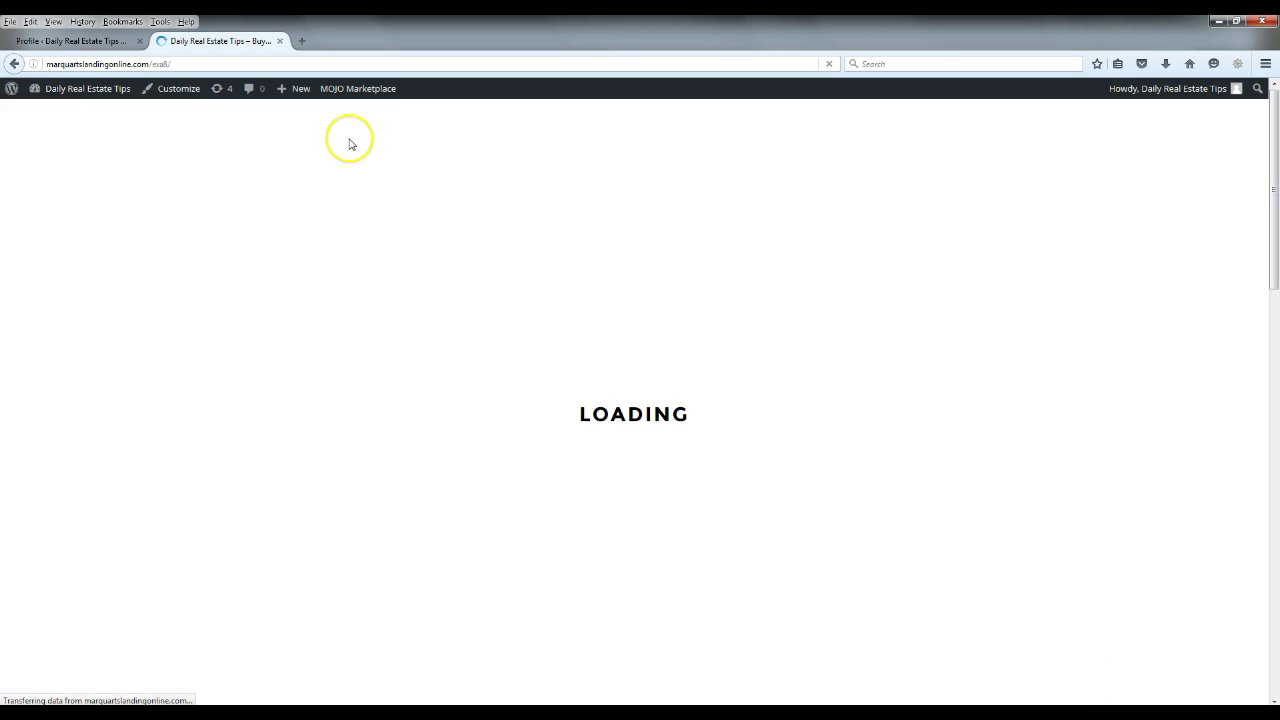
{"action": "left_click", "coordinate": [170, 94]}
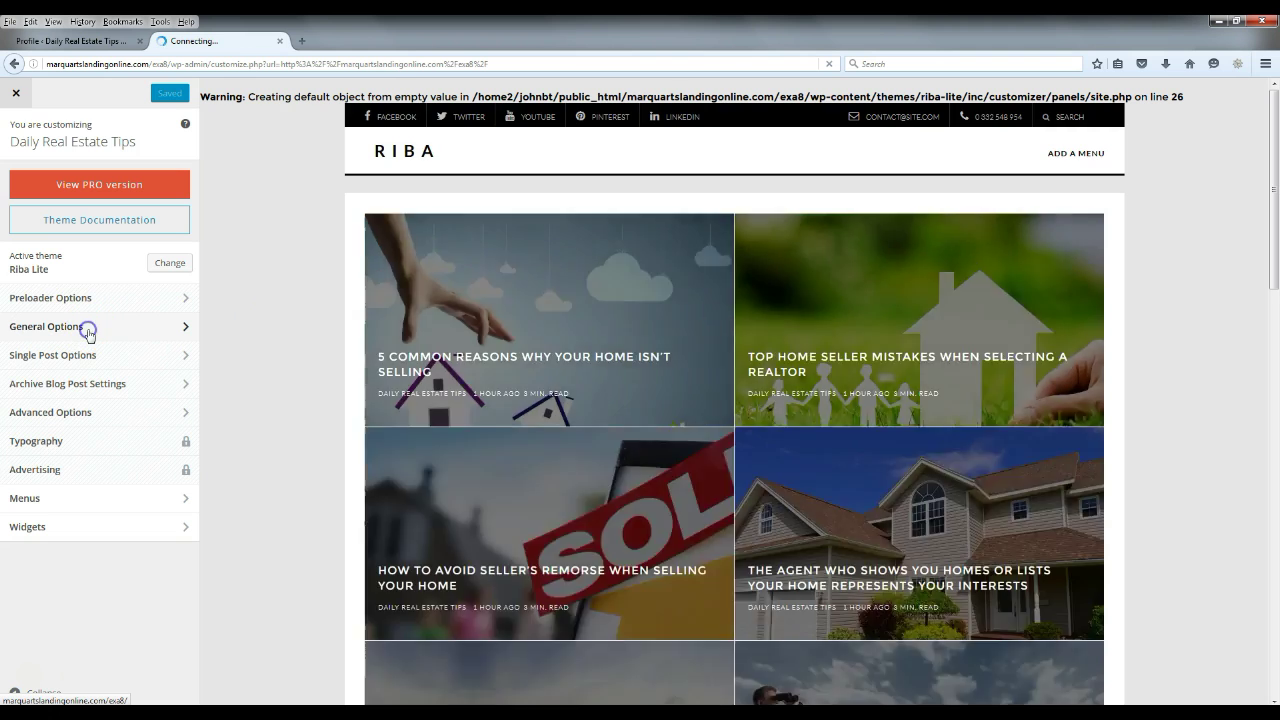
{"action": "left_click", "coordinate": [86, 328]}
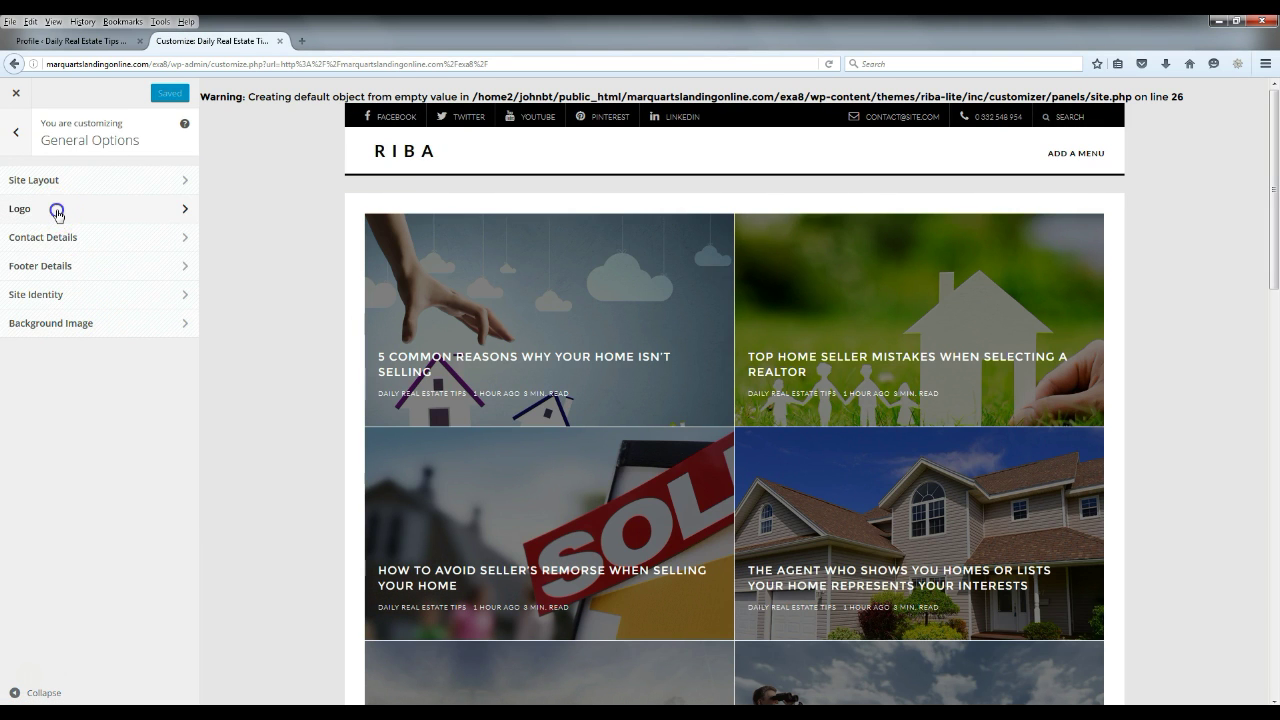
{"action": "left_click", "coordinate": [57, 212]}
{"action": "left_click", "coordinate": [92, 232]}
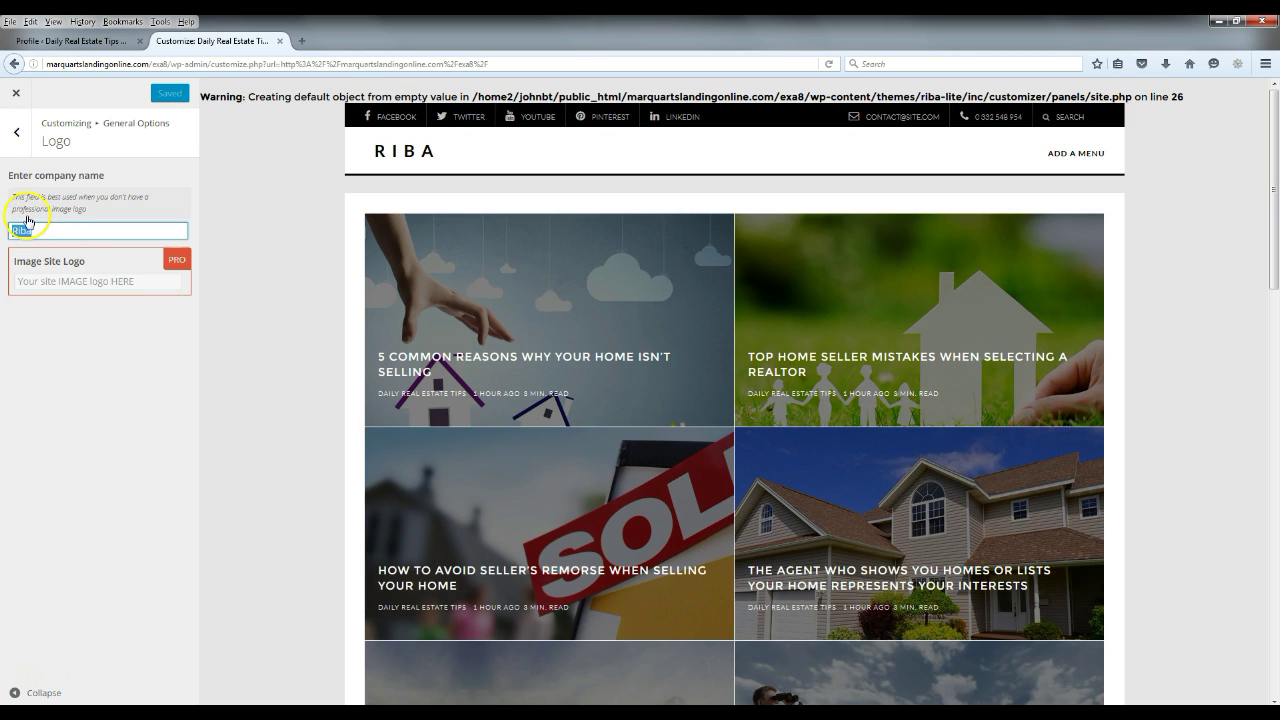
{"action": "type", "text": "Real Estate"}
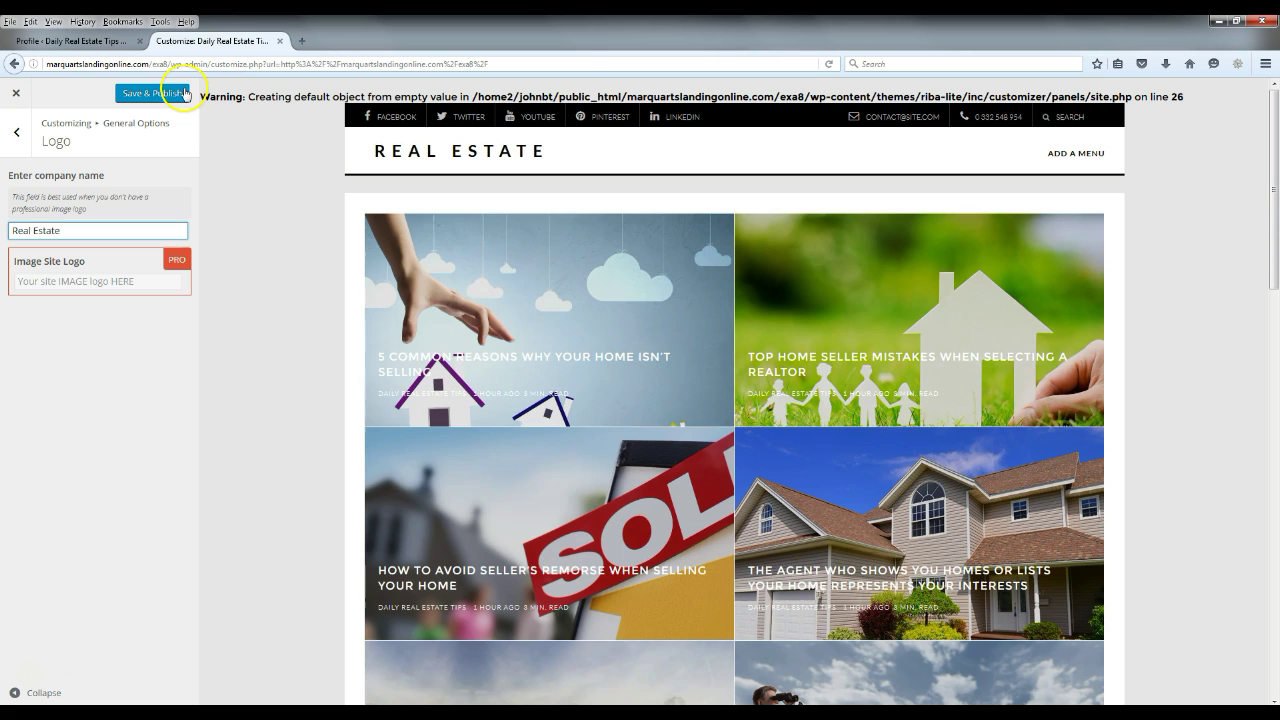
{"action": "left_click", "coordinate": [155, 100]}
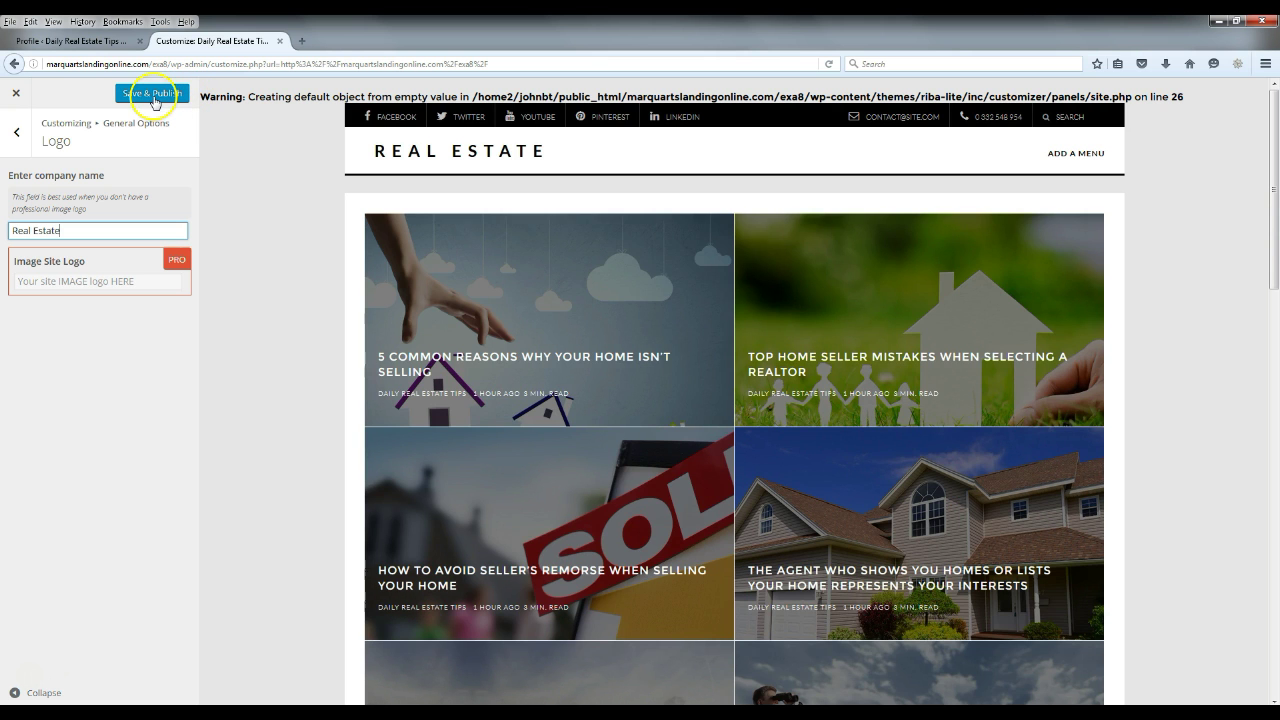
Publish the logo change, leave the customizer and close the live site's browser tab.
{"action": "left_click", "coordinate": [153, 93]}
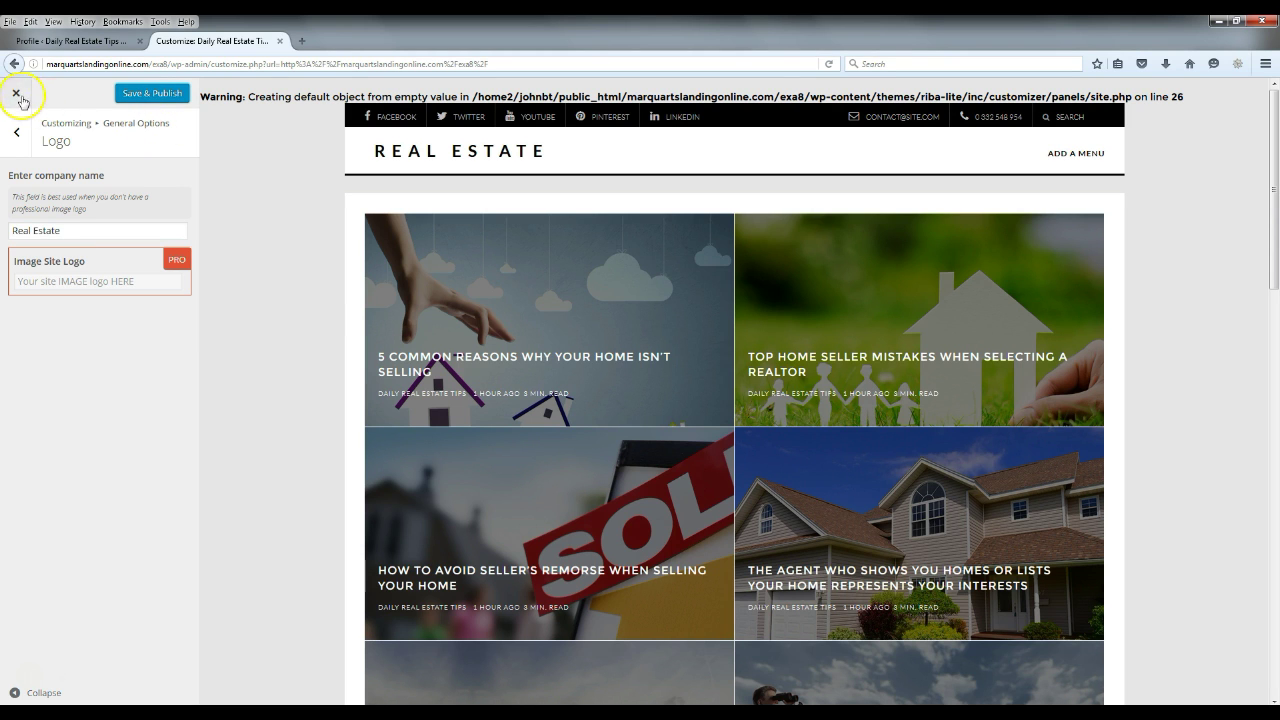
{"action": "left_click", "coordinate": [17, 94]}
{"action": "left_click", "coordinate": [737, 332]}
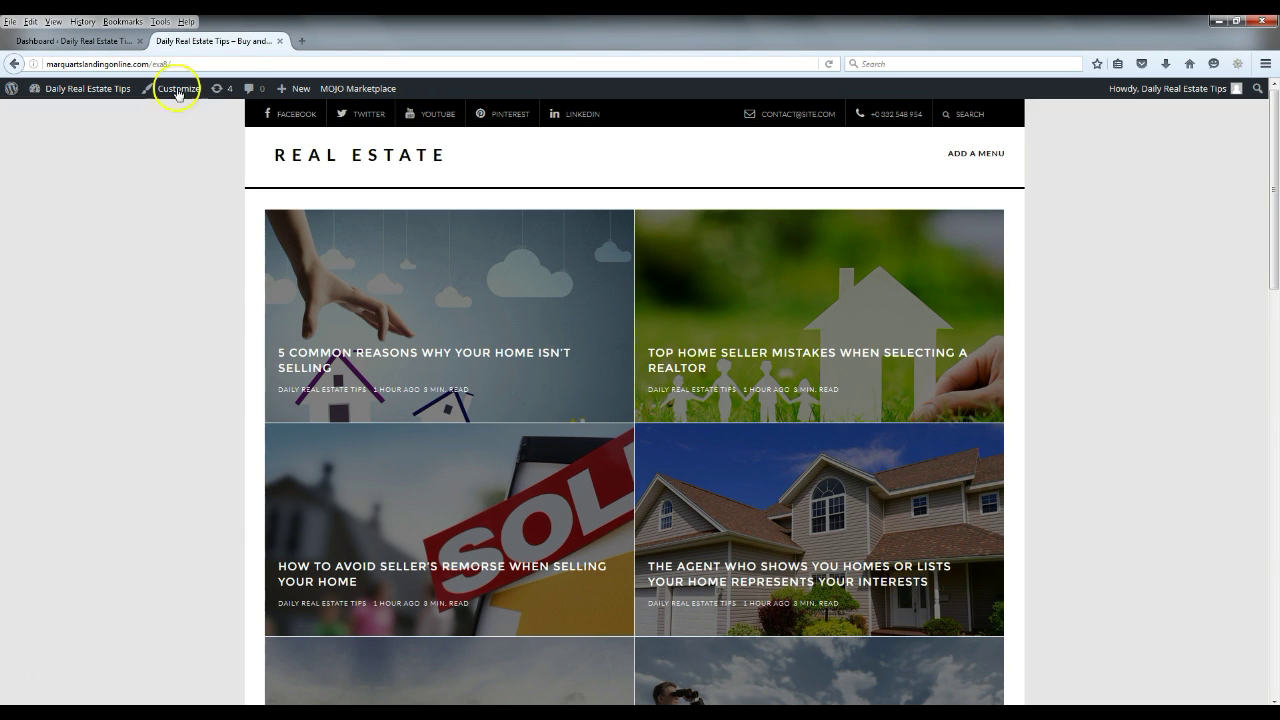
{"action": "left_click", "coordinate": [280, 41]}
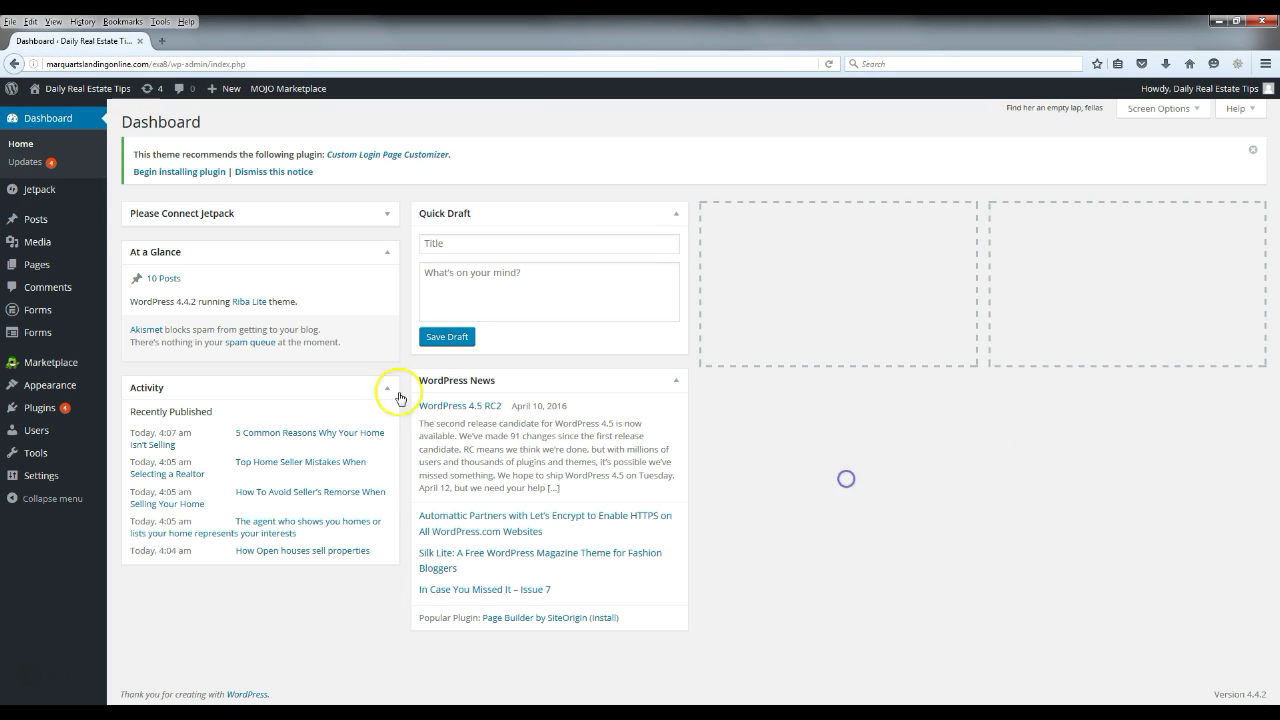
Go to the site's Pages list and open three new-page editors in separate browser tabs.
{"action": "mouse_move", "coordinate": [61, 276]}
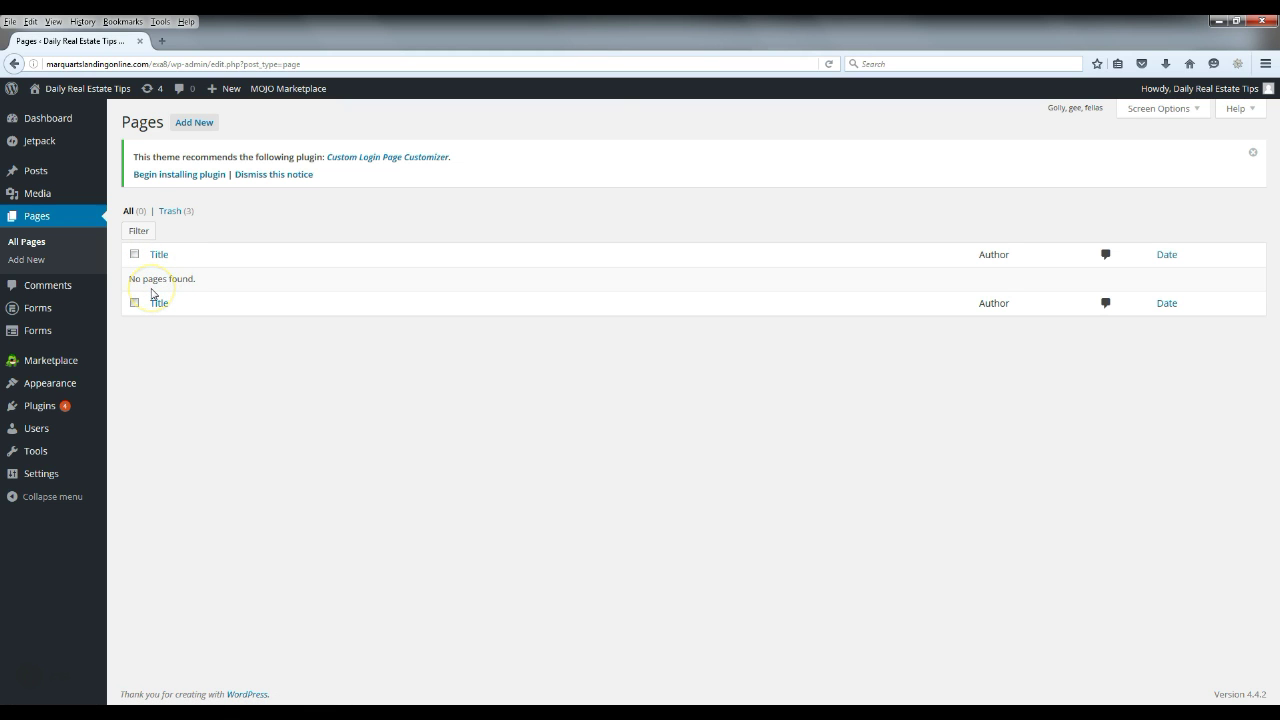
{"action": "mouse_move", "coordinate": [61, 182]}
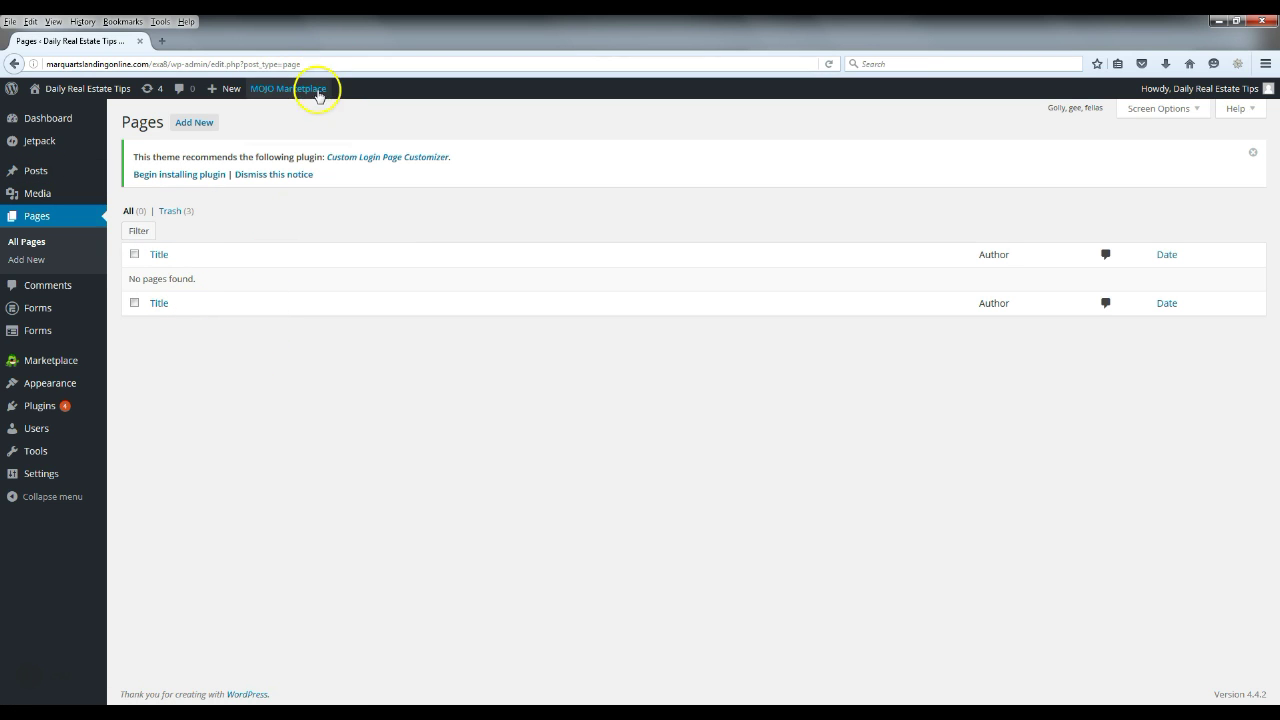
{"action": "right_click", "coordinate": [193, 124]}
{"action": "left_click", "coordinate": [262, 131]}
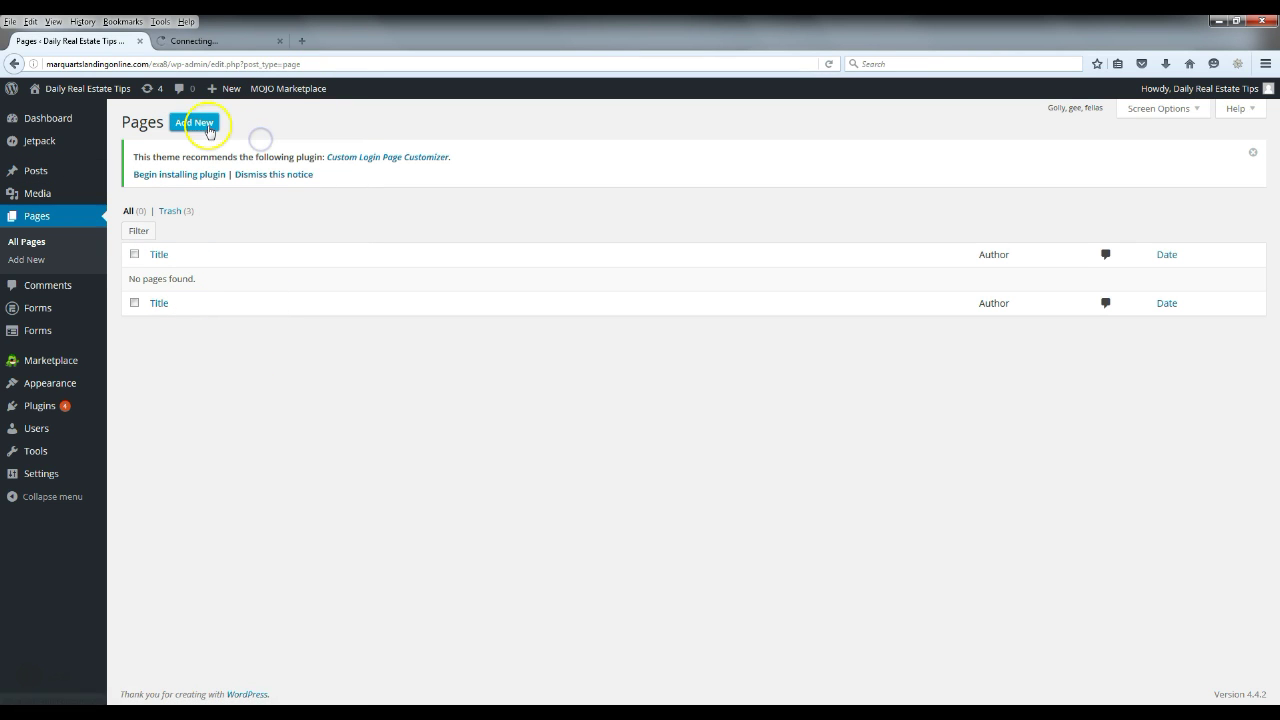
{"action": "right_click", "coordinate": [212, 129]}
{"action": "left_click", "coordinate": [252, 135]}
{"action": "right_click", "coordinate": [198, 128]}
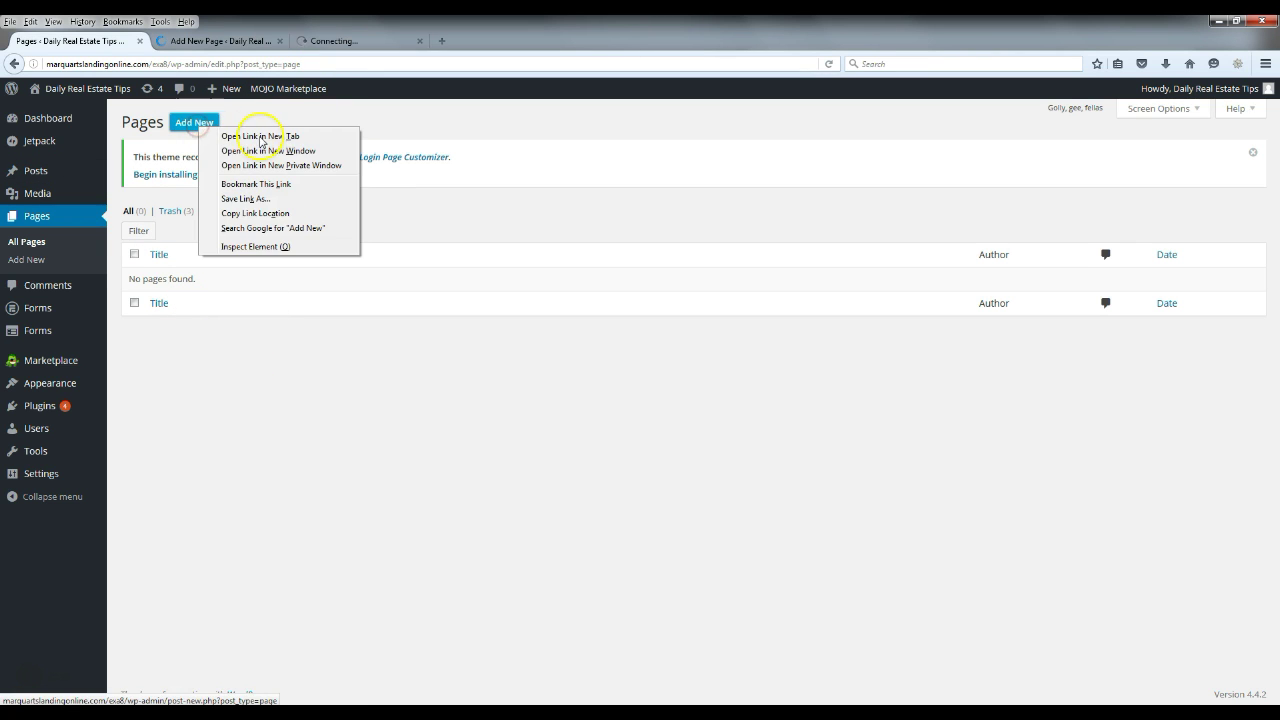
{"action": "left_click", "coordinate": [258, 136]}
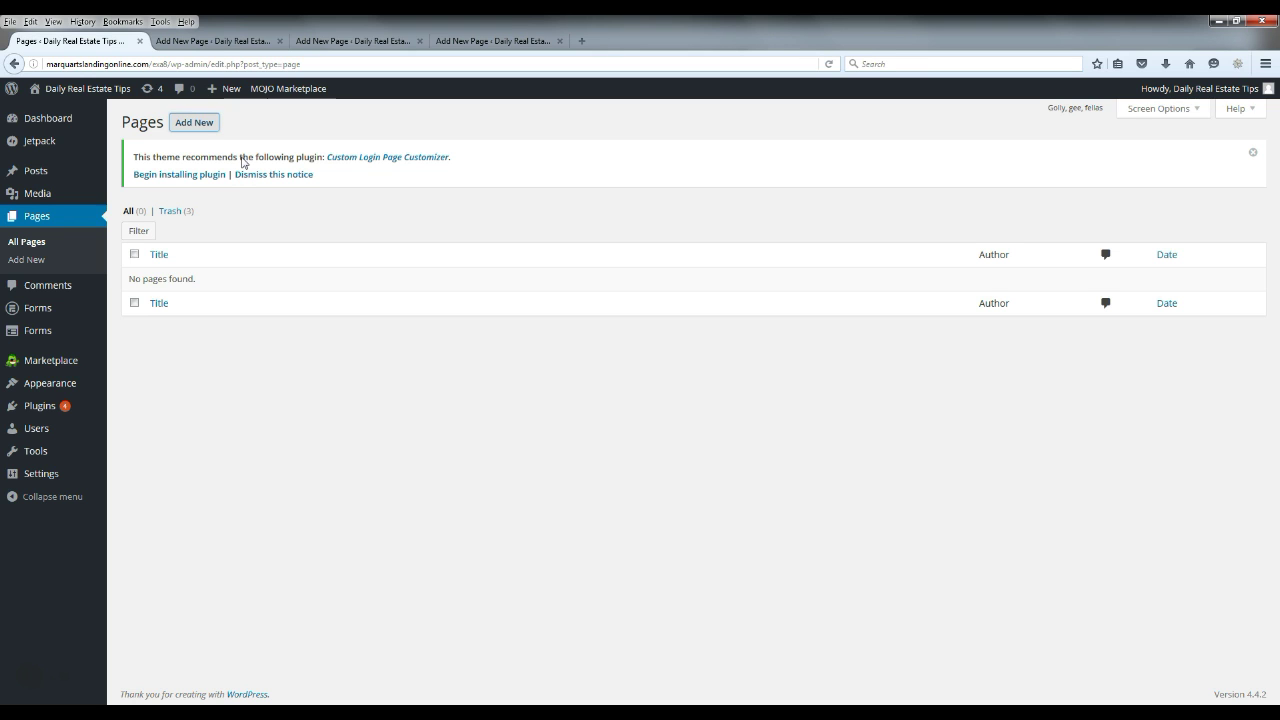
Publish a "Privacy Policy" page reading "Learn How To Make A Privacy Policy Page Here", with "Here" linked to freeprivacypolicy.com.
{"action": "left_click", "coordinate": [229, 40]}
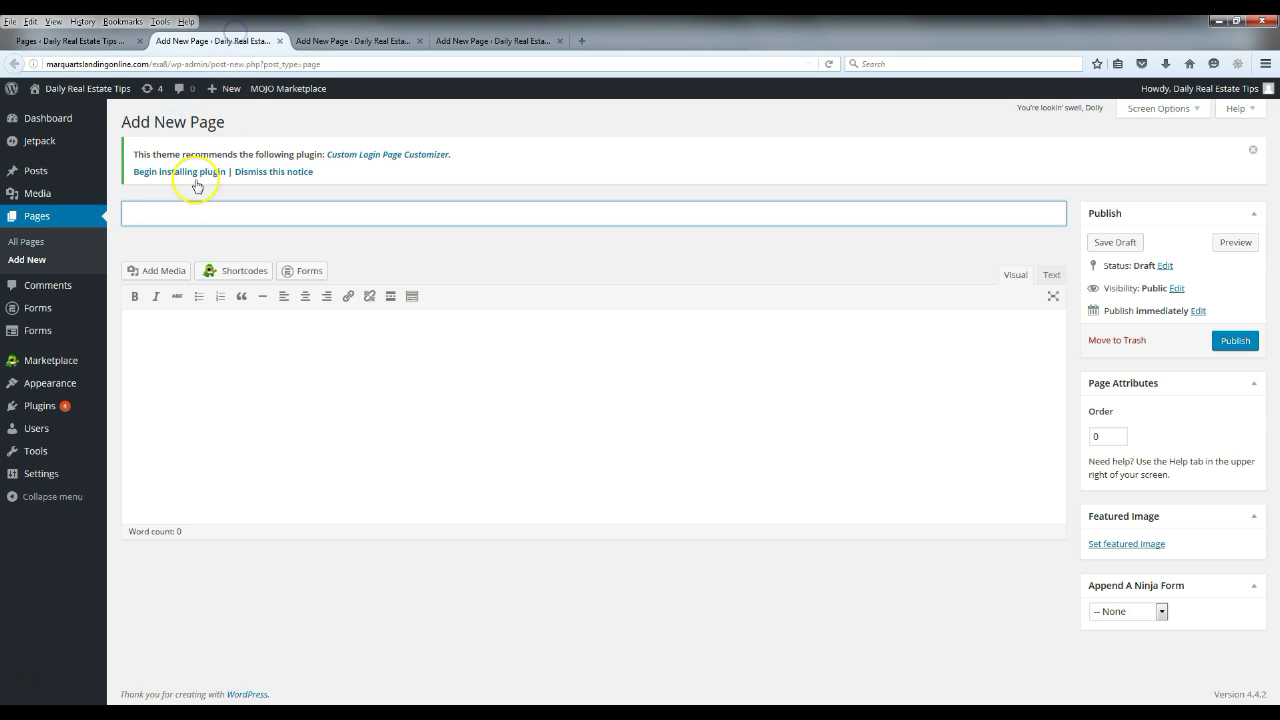
{"action": "left_click", "coordinate": [180, 215]}
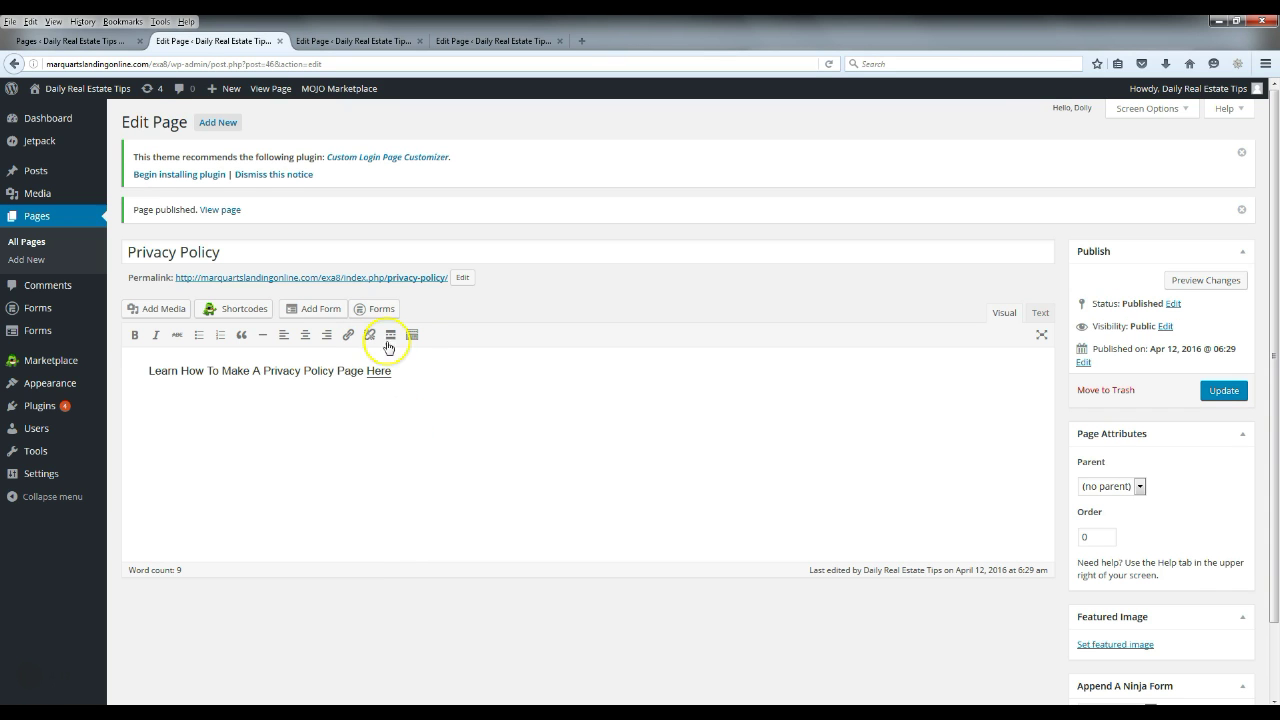
{"action": "left_click", "coordinate": [524, 408]}
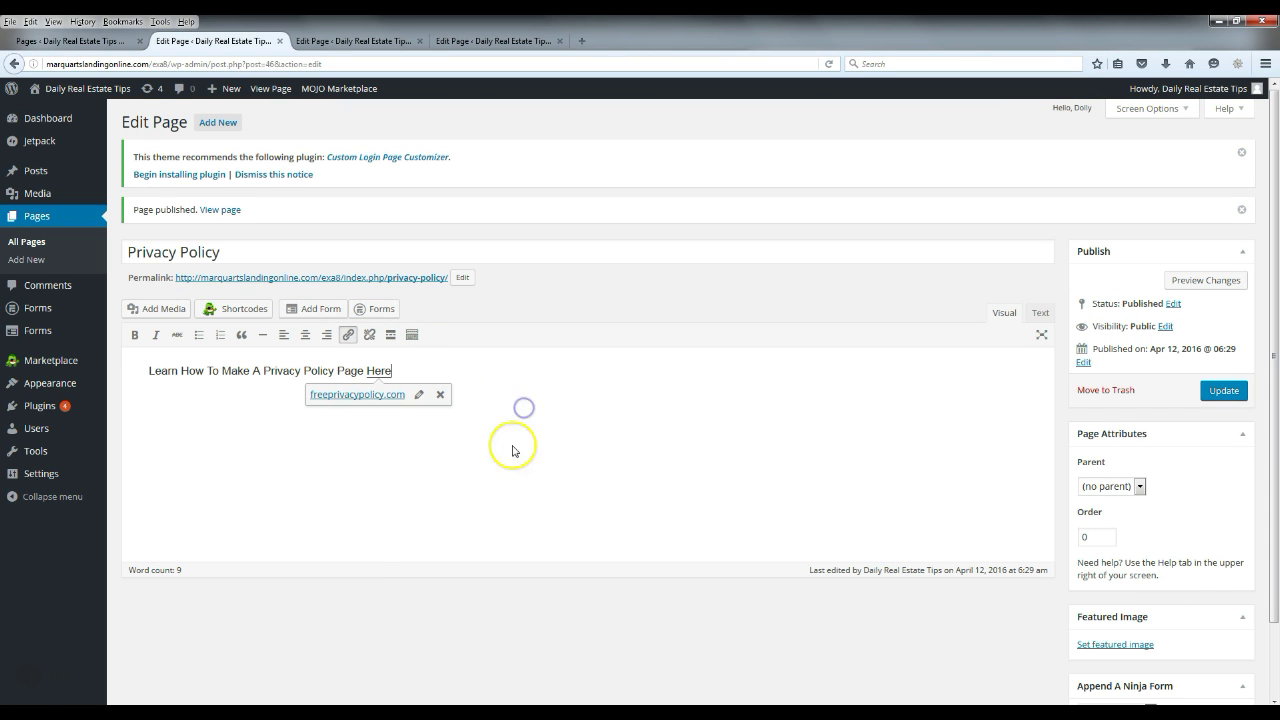
{"action": "left_click", "coordinate": [206, 371]}
Return to the Pages list and refresh it to check the published pages.
{"action": "left_click", "coordinate": [113, 41]}
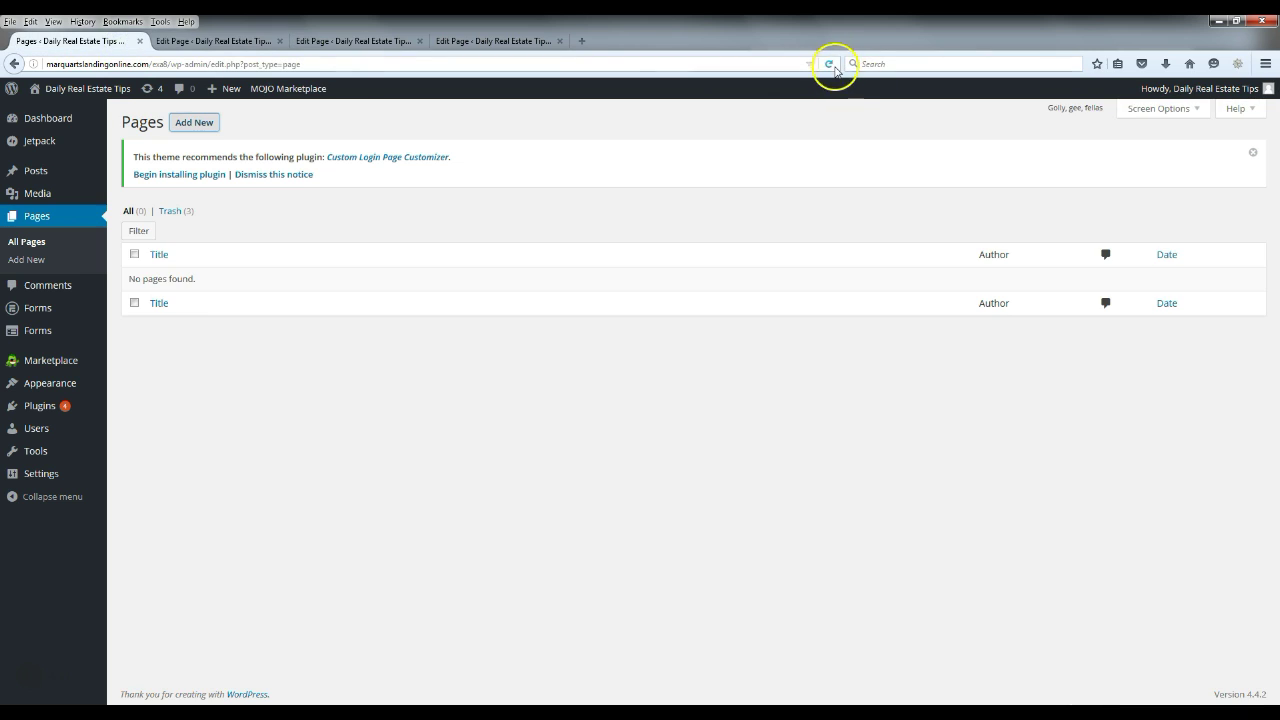
{"action": "left_click", "coordinate": [830, 64]}
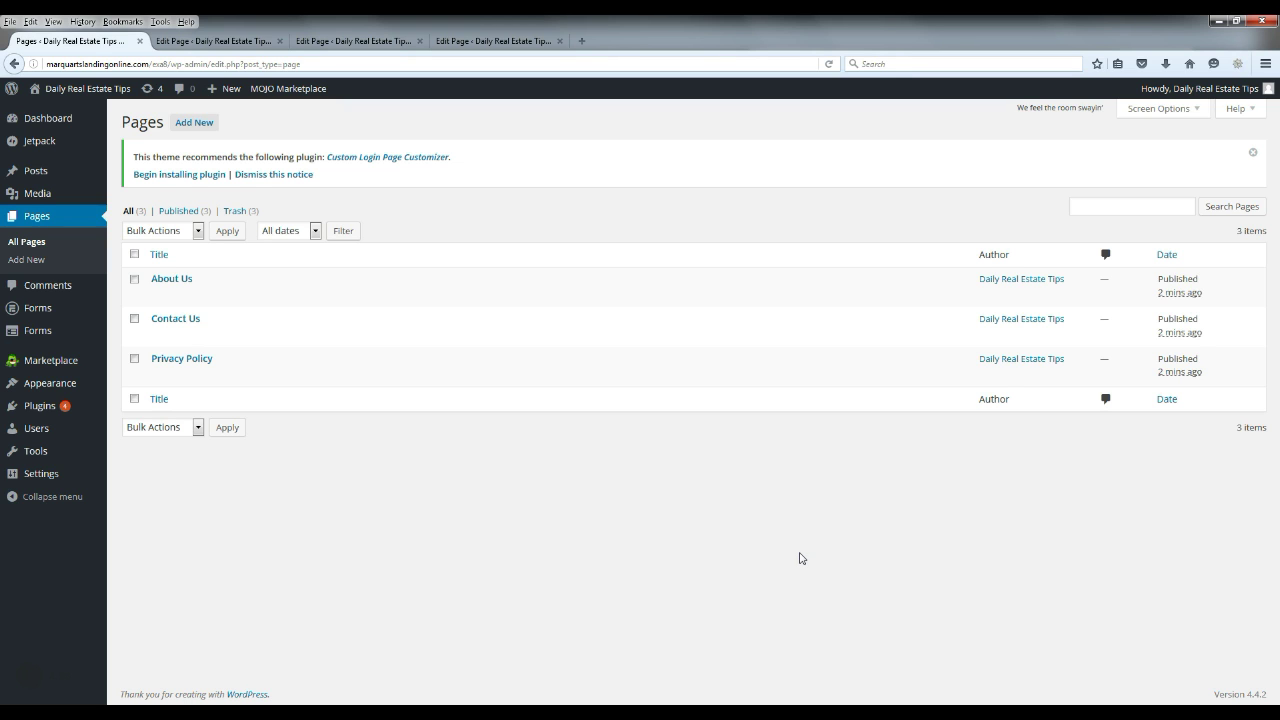
{"action": "left_click", "coordinate": [225, 40]}
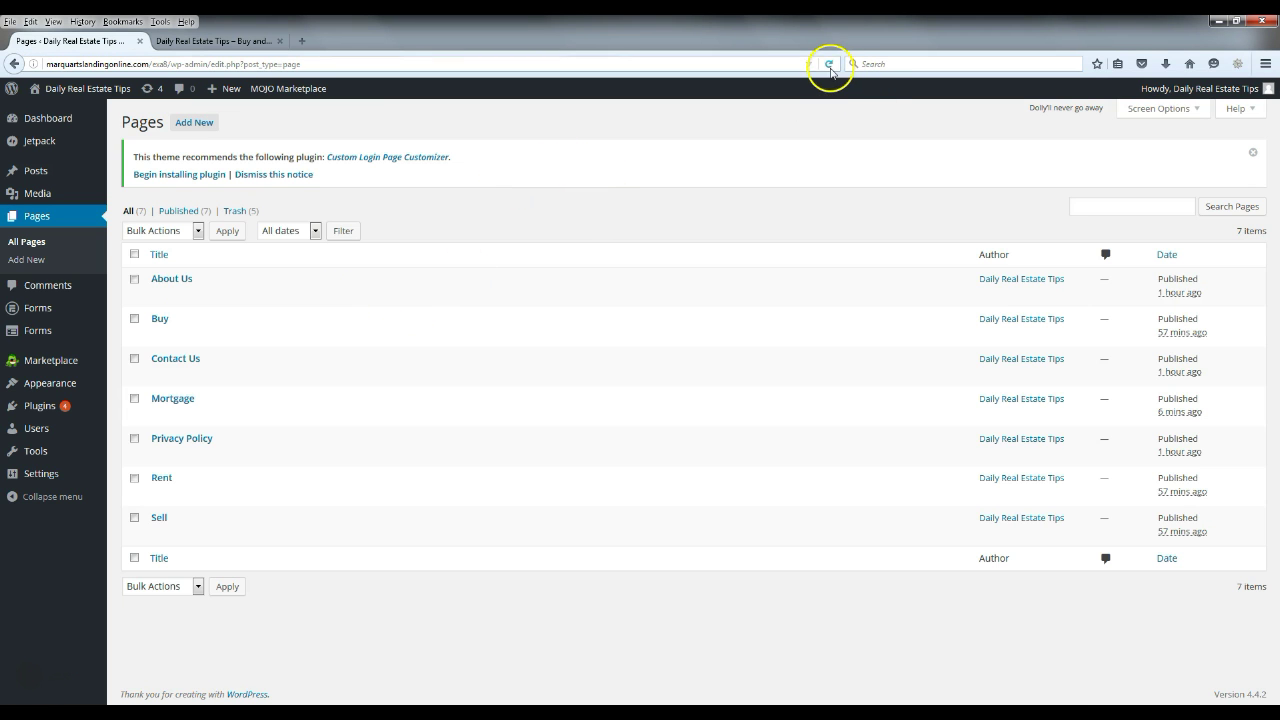
{"action": "left_click", "coordinate": [829, 63]}
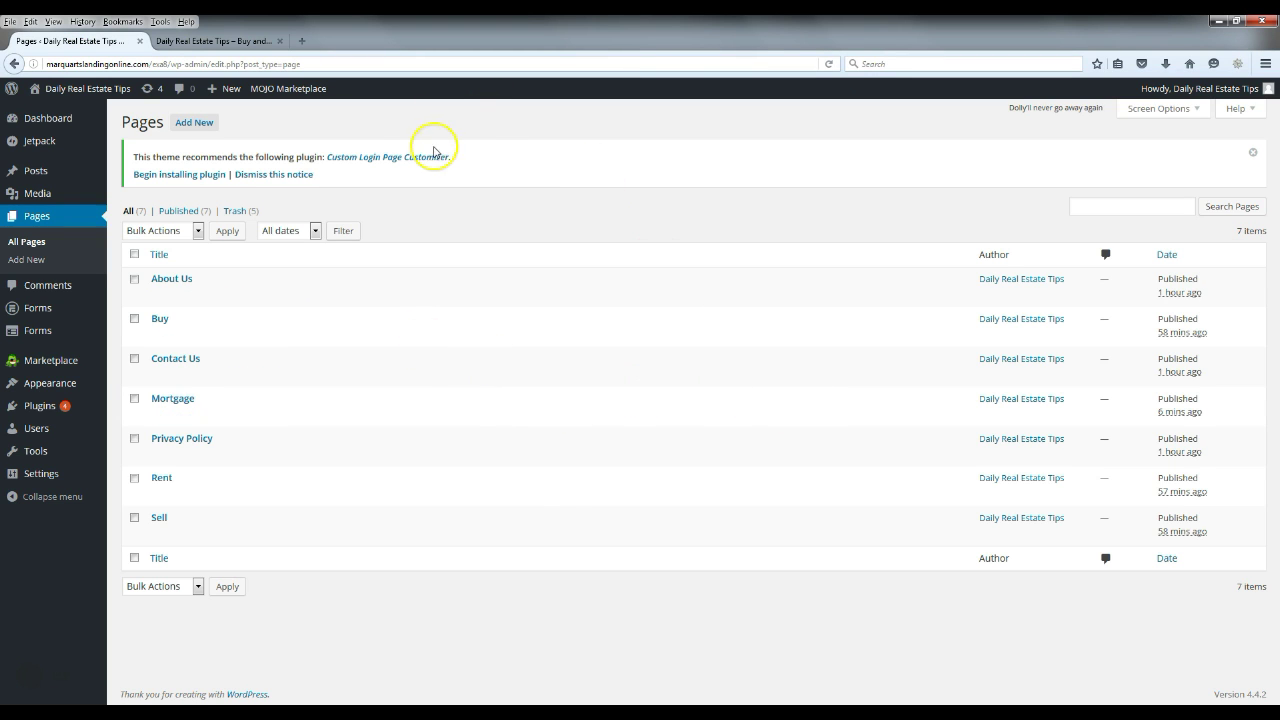
Create a new navigation menu named "Main Menu" under the site's appearance settings.
{"action": "mouse_move", "coordinate": [43, 385]}
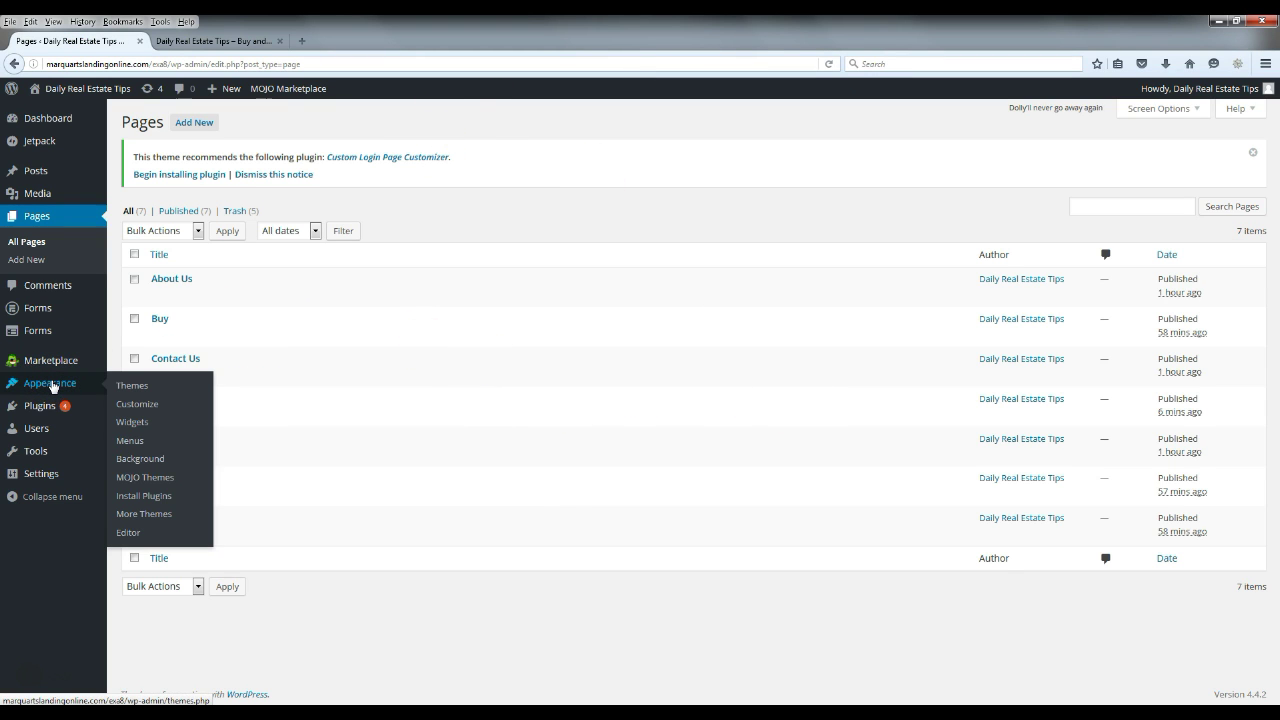
{"action": "left_click", "coordinate": [131, 442]}
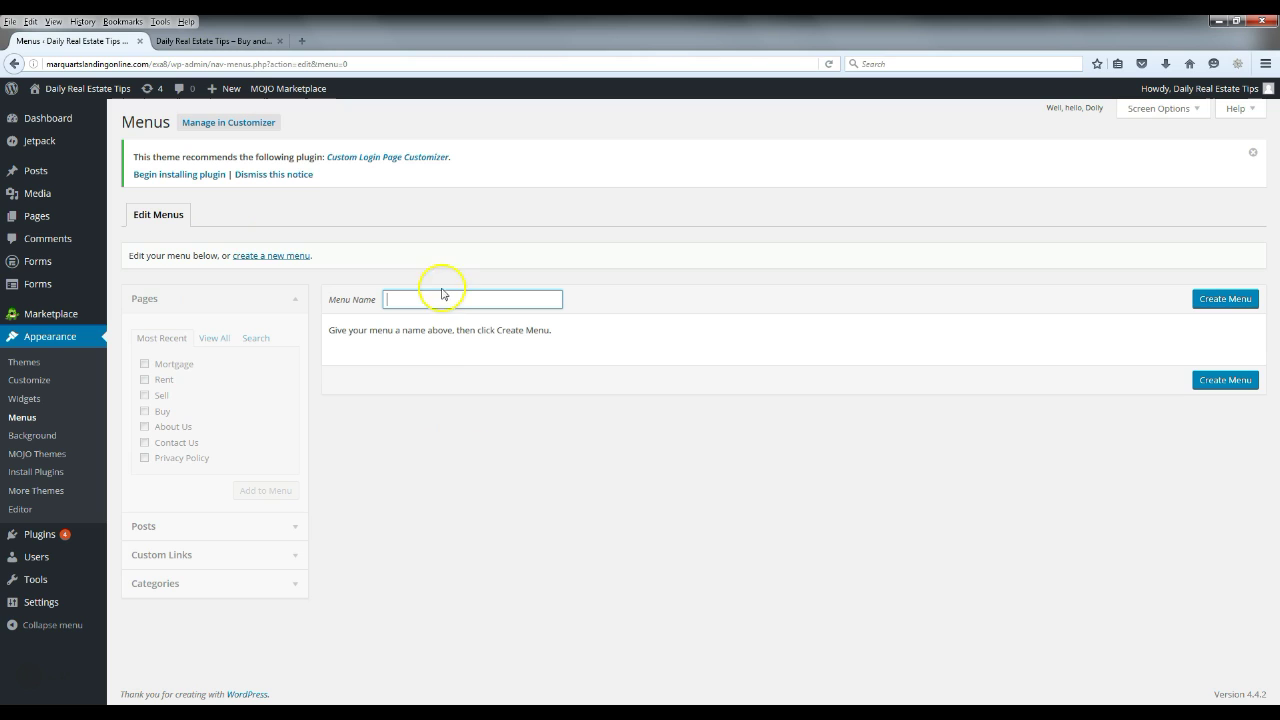
{"action": "left_click", "coordinate": [458, 301]}
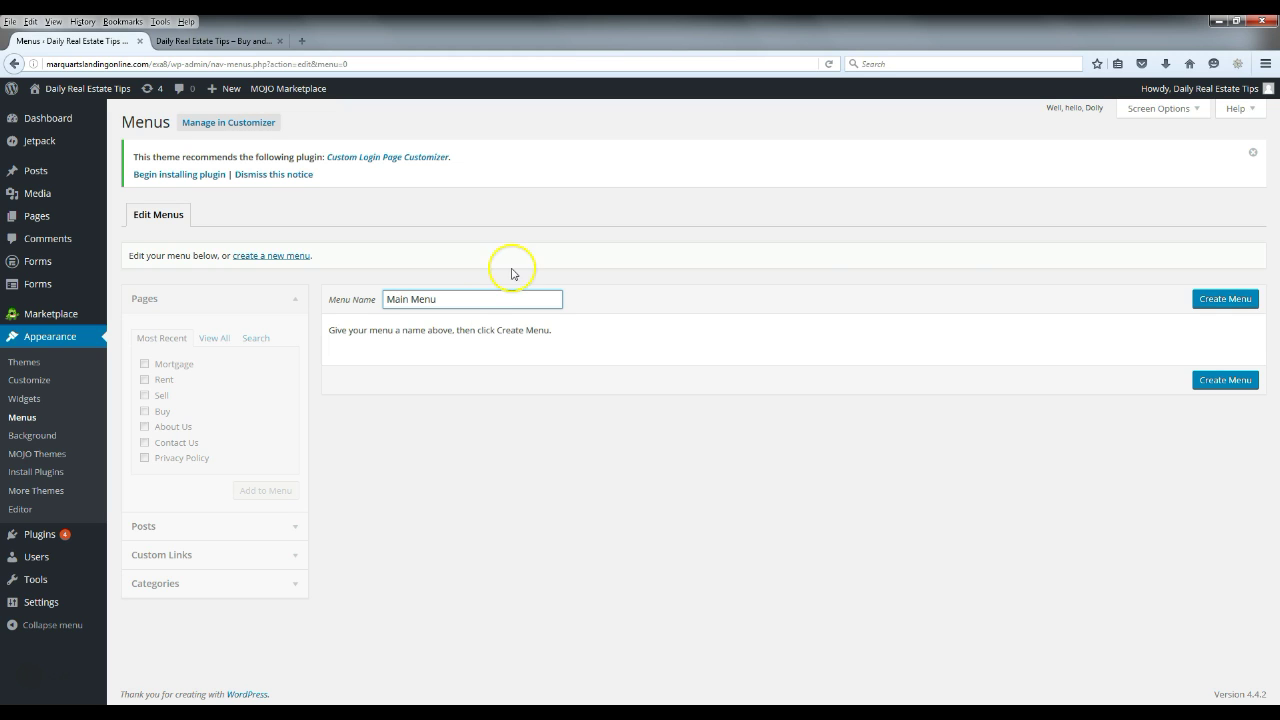
{"action": "left_click", "coordinate": [1226, 299]}
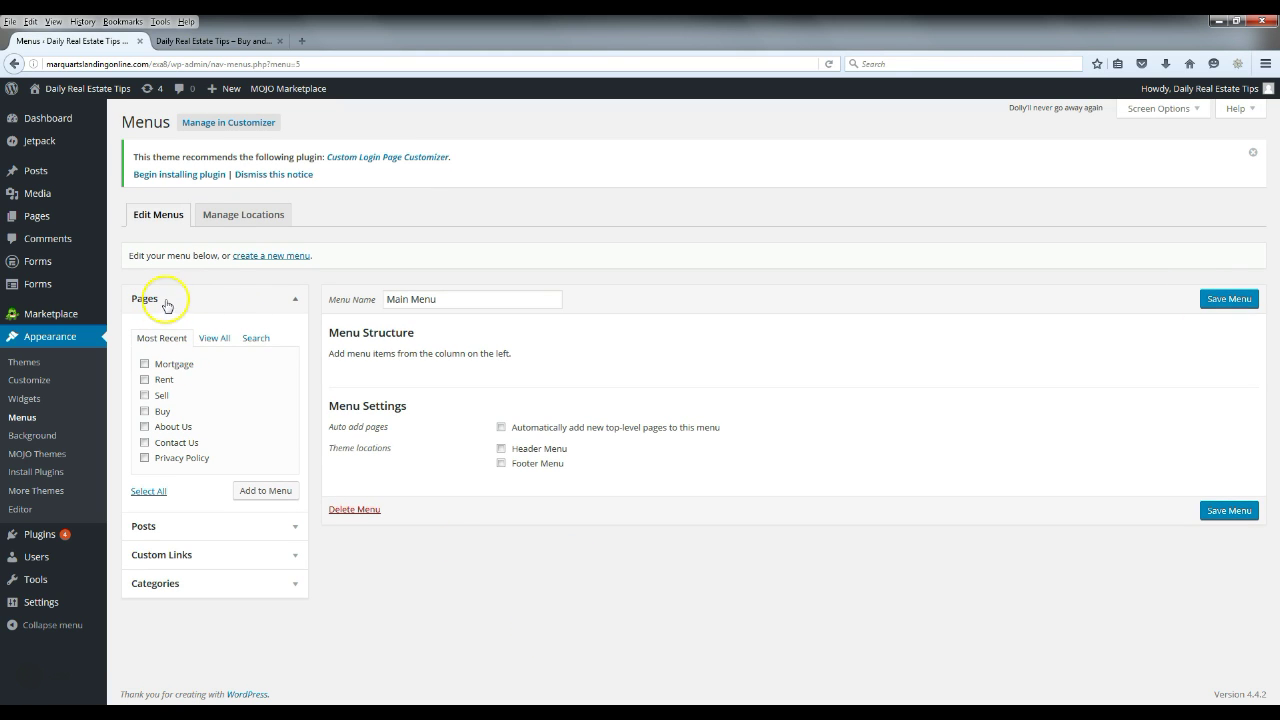
Add the Mortgage, Rent, Sell, Buy, About Us, Contact Us and Privacy Policy pages to Main Menu.
{"action": "left_click", "coordinate": [144, 364]}
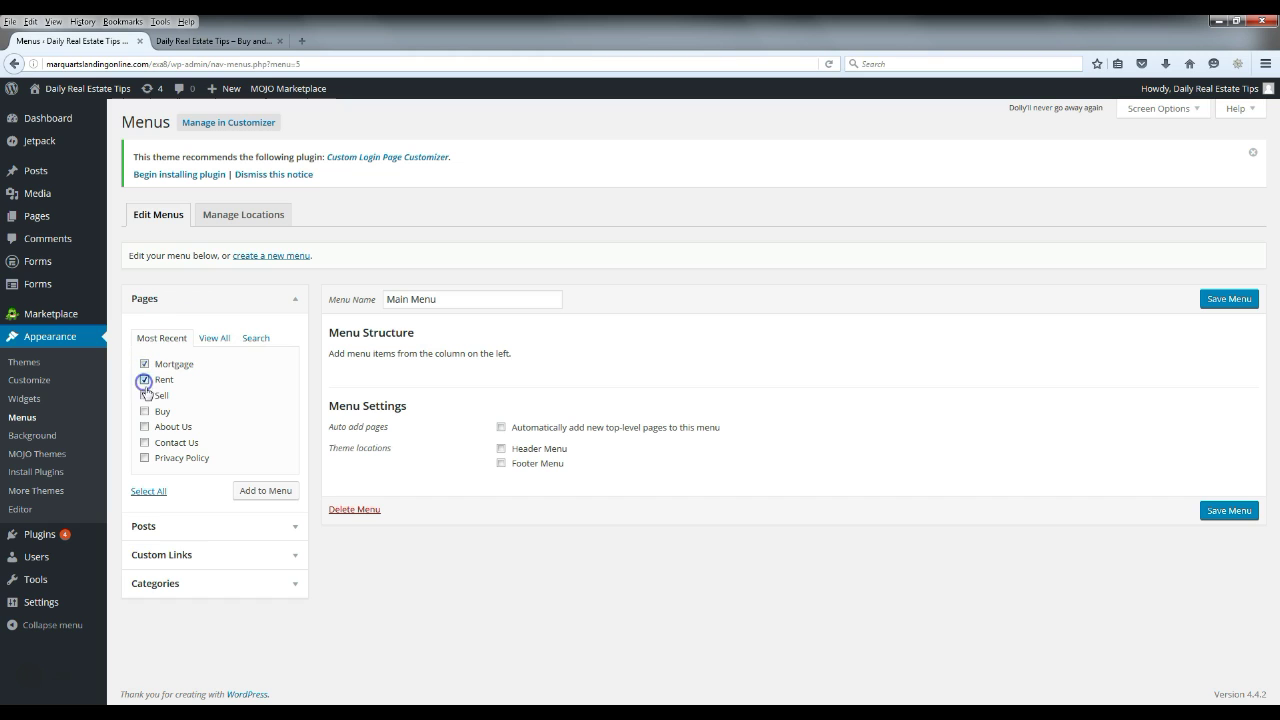
{"action": "left_click", "coordinate": [145, 395]}
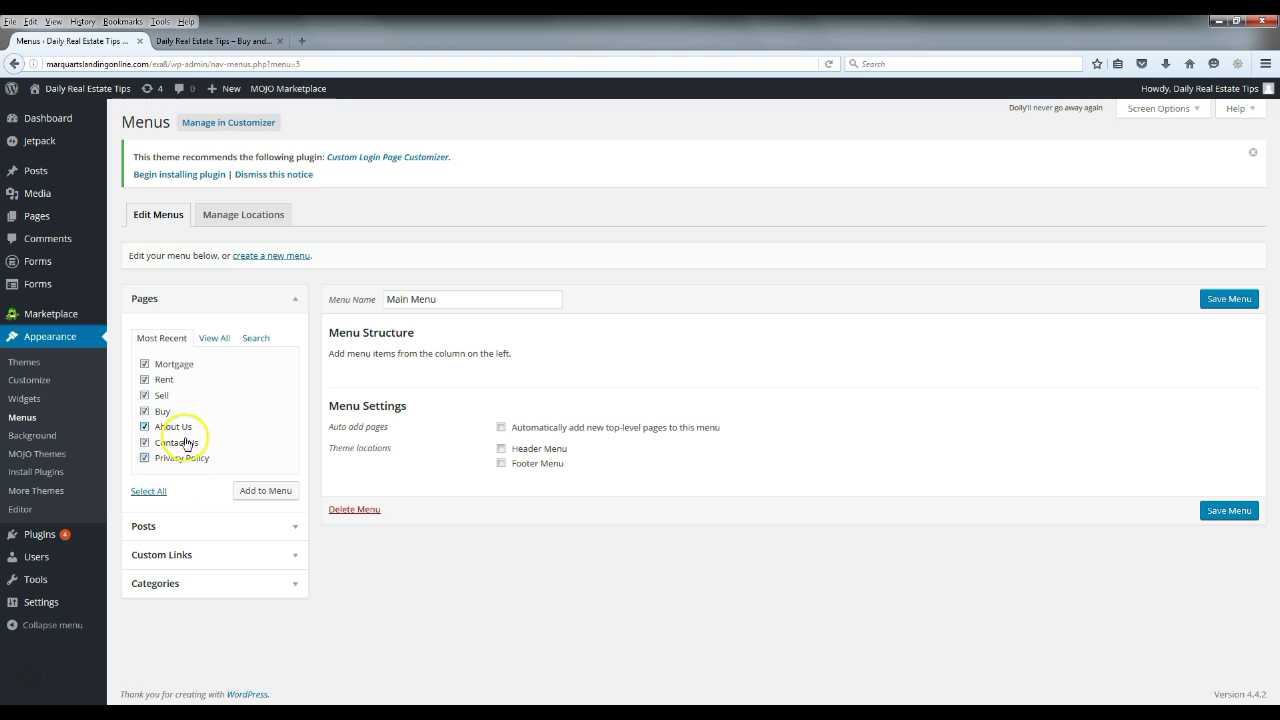
{"action": "left_click", "coordinate": [256, 493]}
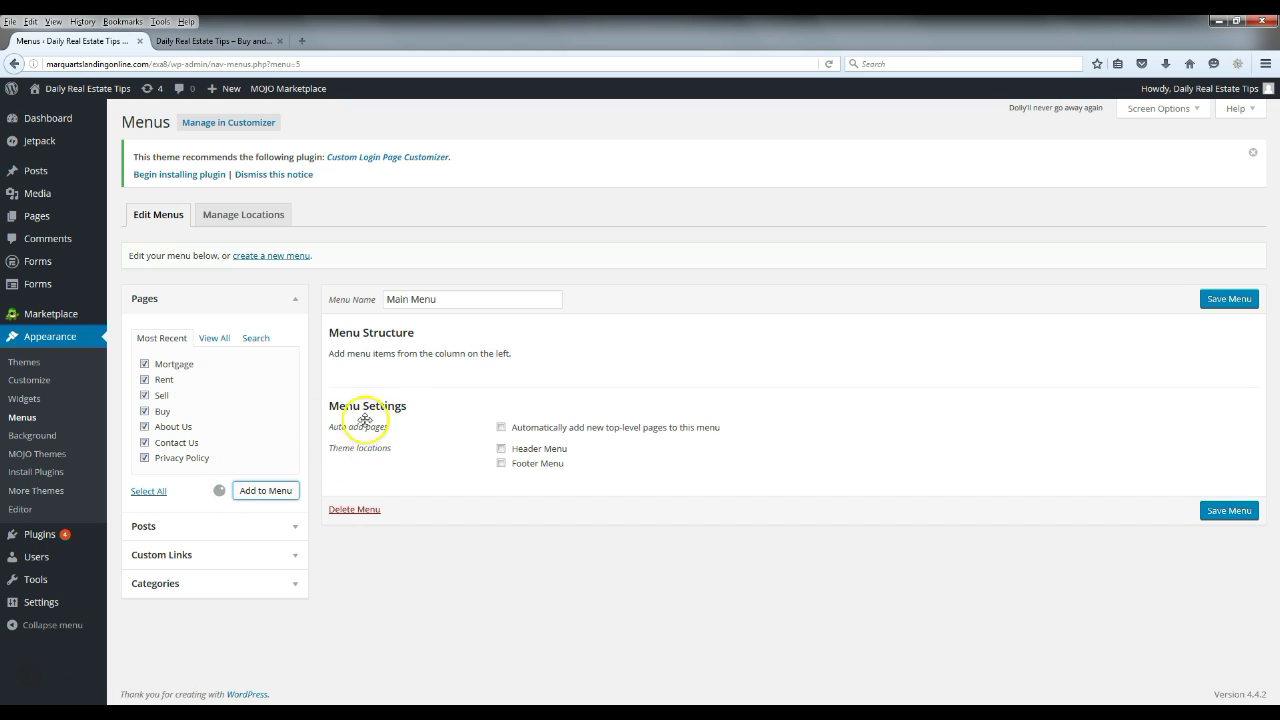
Assign Main Menu to the Header Menu and Footer Menu theme locations and save the menu.
{"action": "scroll", "coordinate": [486, 449], "scroll_direction": "down", "scroll_amount": 2}
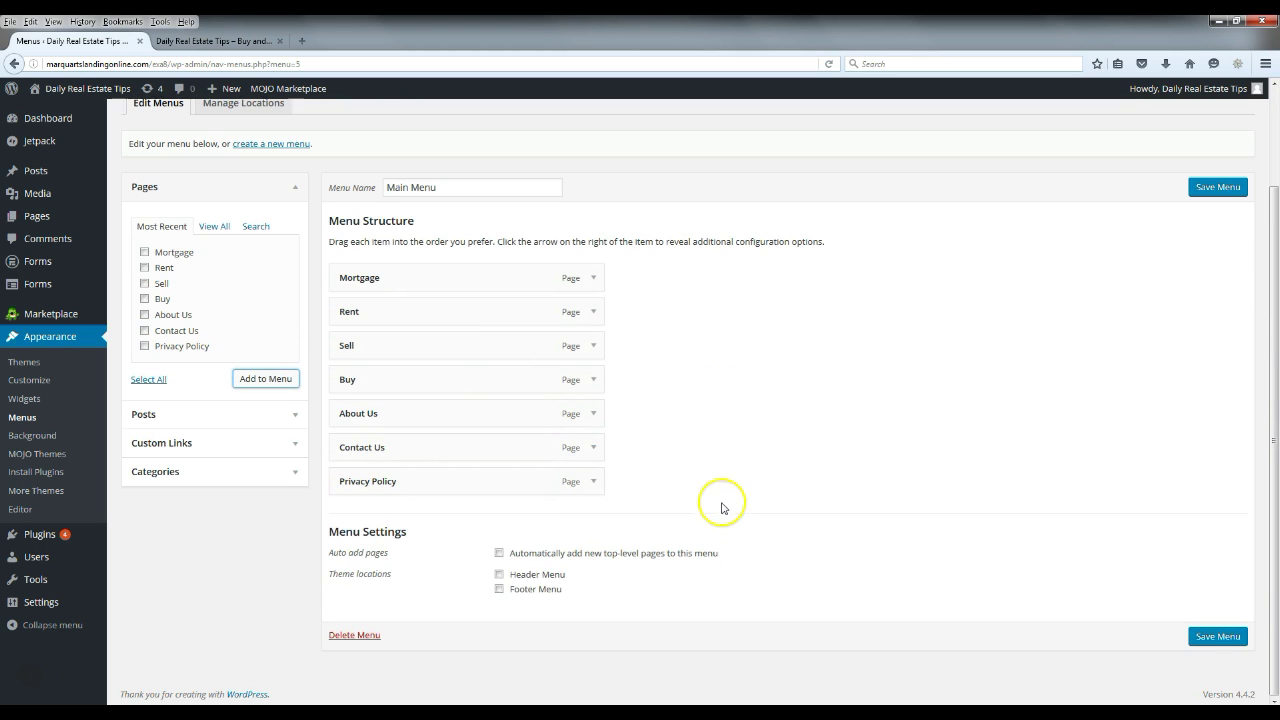
{"action": "left_click", "coordinate": [537, 575]}
{"action": "left_click", "coordinate": [550, 592]}
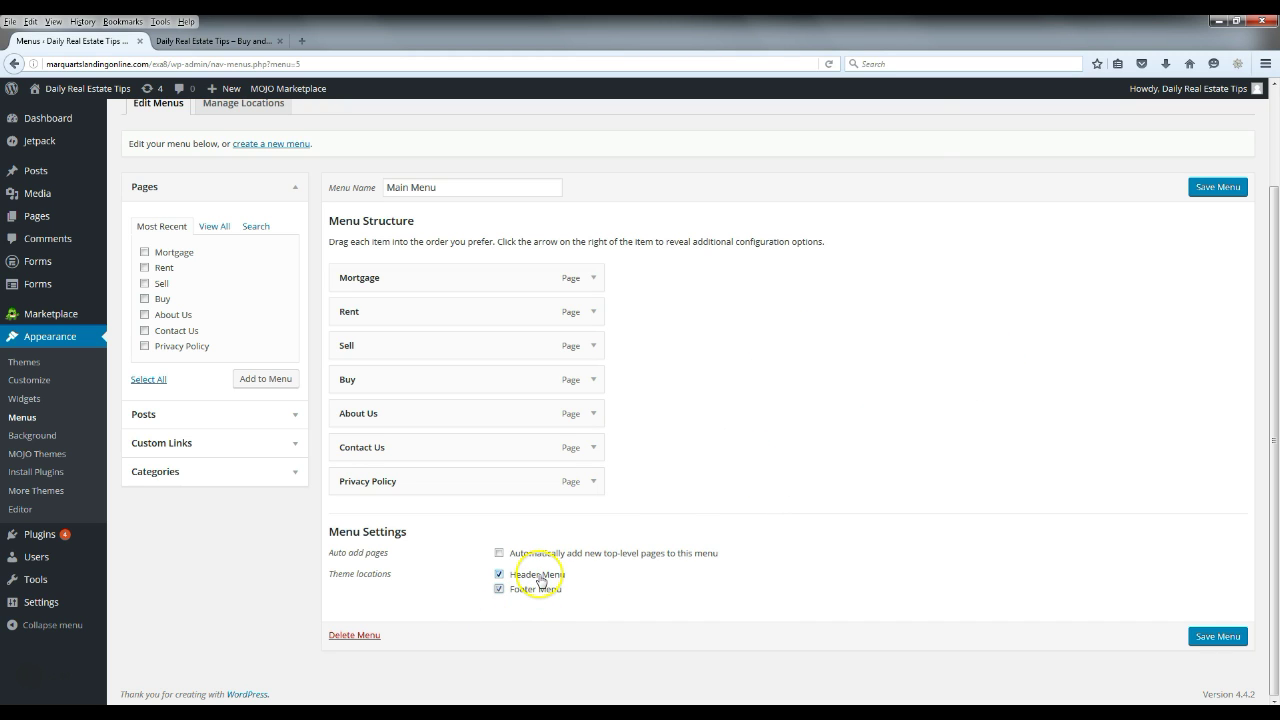
{"action": "scroll", "coordinate": [1075, 314], "scroll_direction": "up", "scroll_amount": 1}
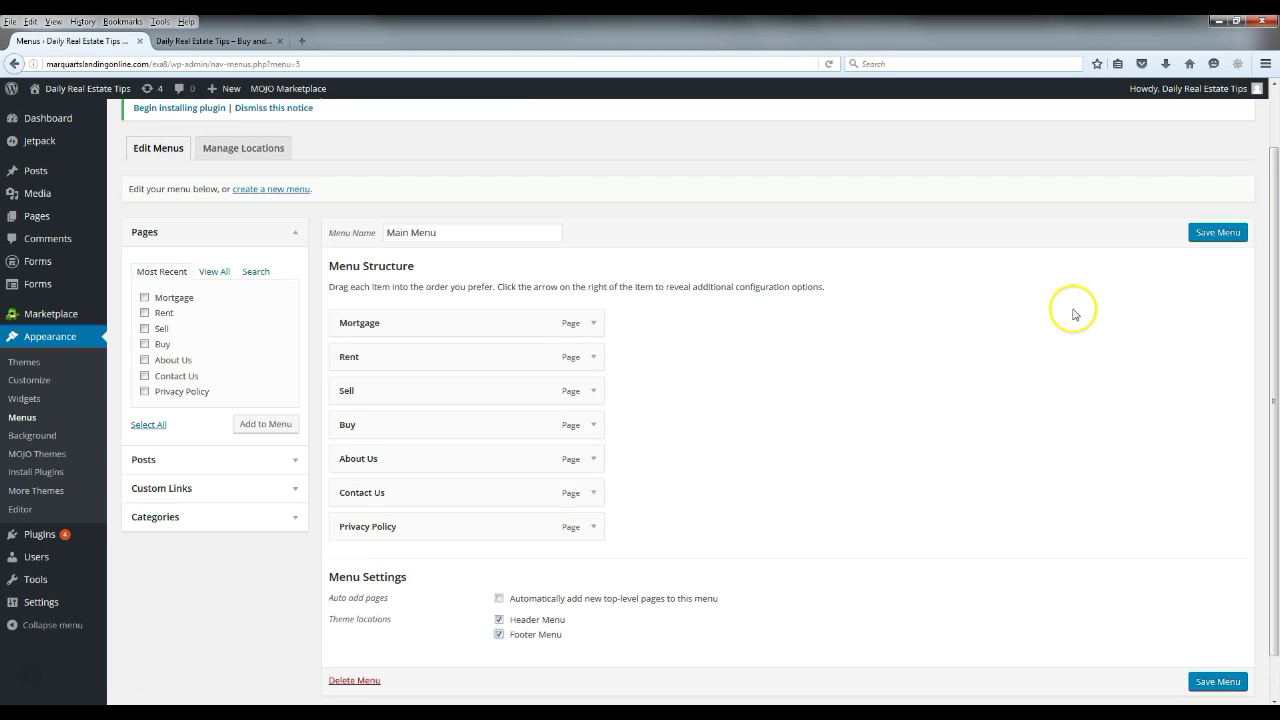
{"action": "scroll", "coordinate": [1100, 320], "scroll_direction": "up", "scroll_amount": 1}
{"action": "left_click", "coordinate": [1216, 299]}
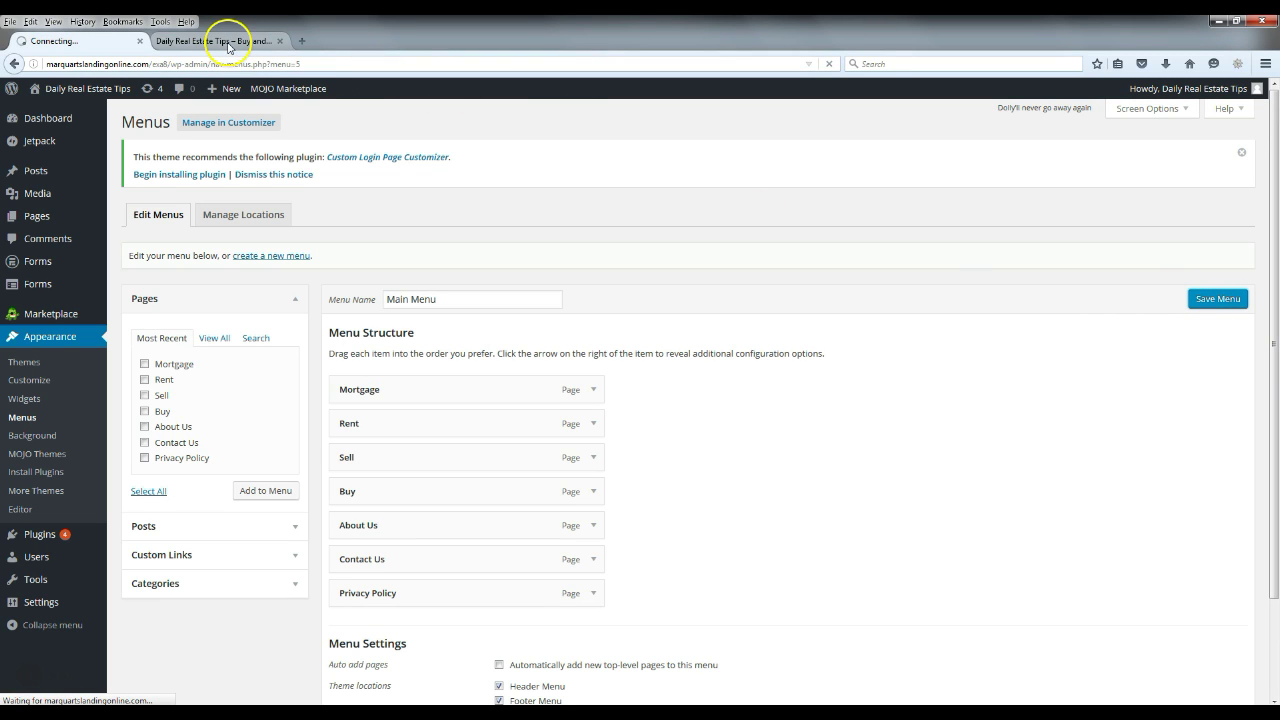
Open the live site in a new browser tab, replacing the old one, and check the menu in the header and footer.
{"action": "right_click", "coordinate": [112, 86]}
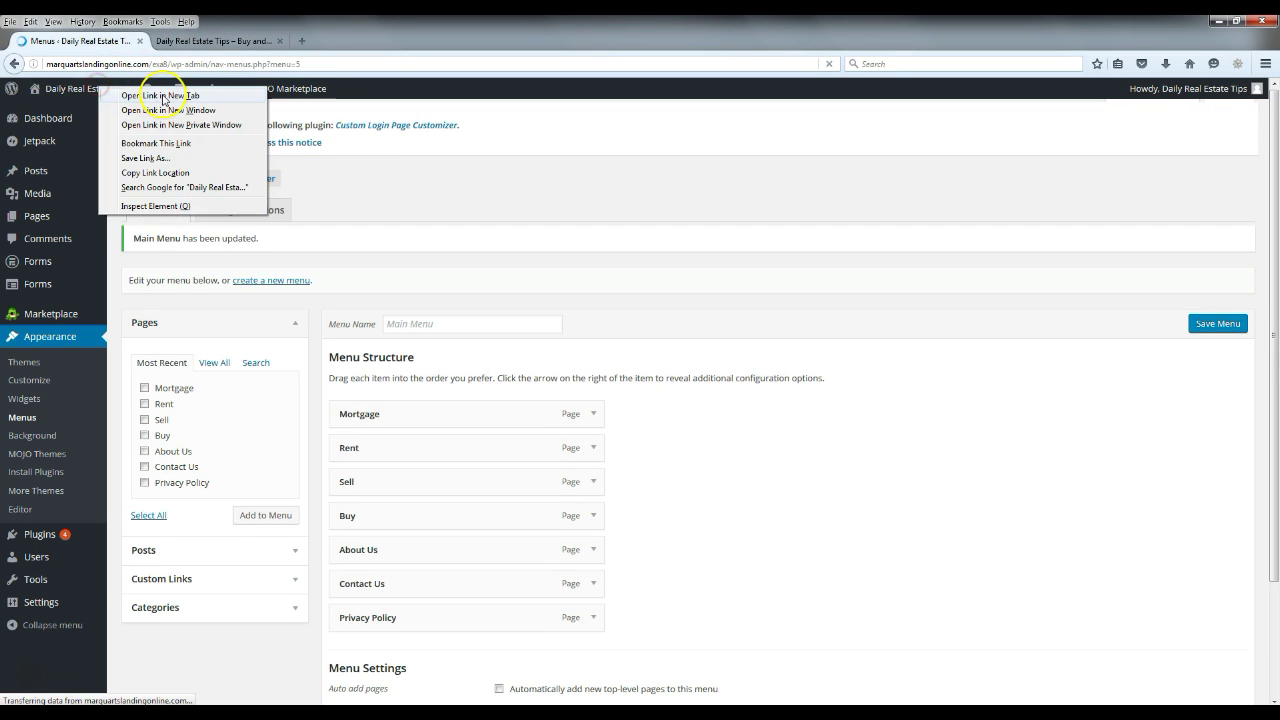
{"action": "left_click", "coordinate": [150, 94]}
{"action": "left_click", "coordinate": [418, 41]}
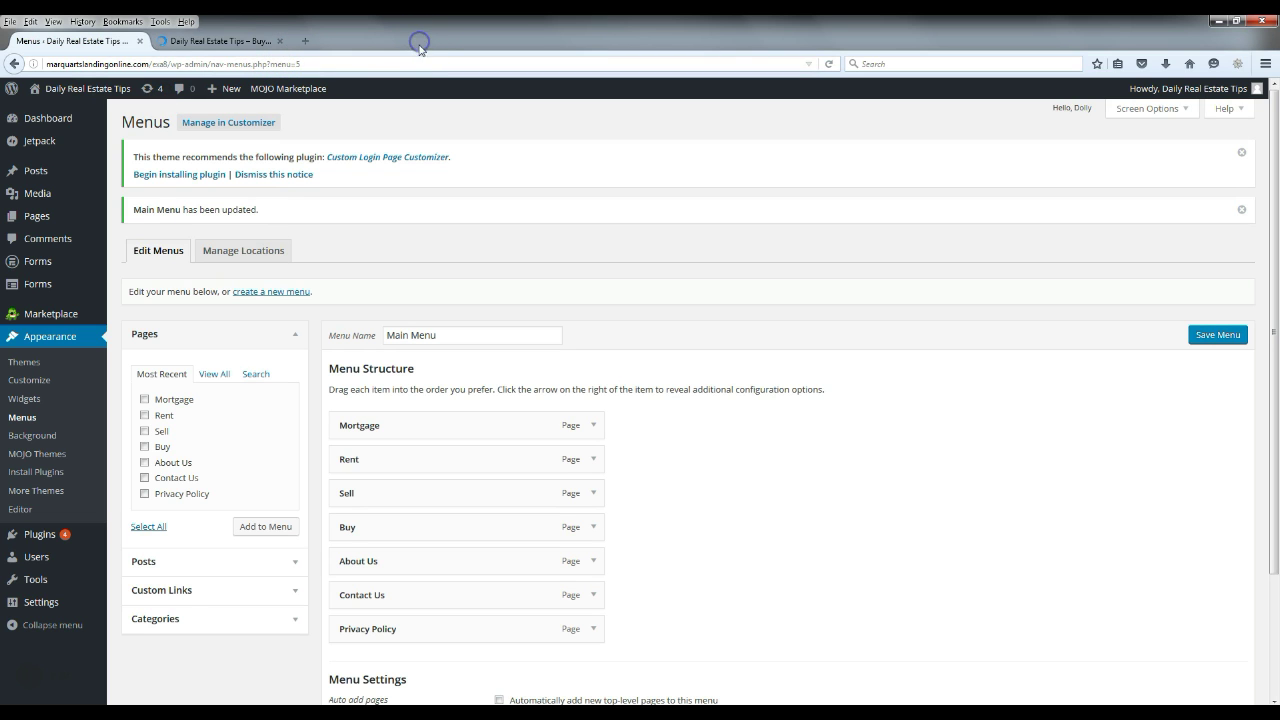
{"action": "left_click", "coordinate": [225, 41]}
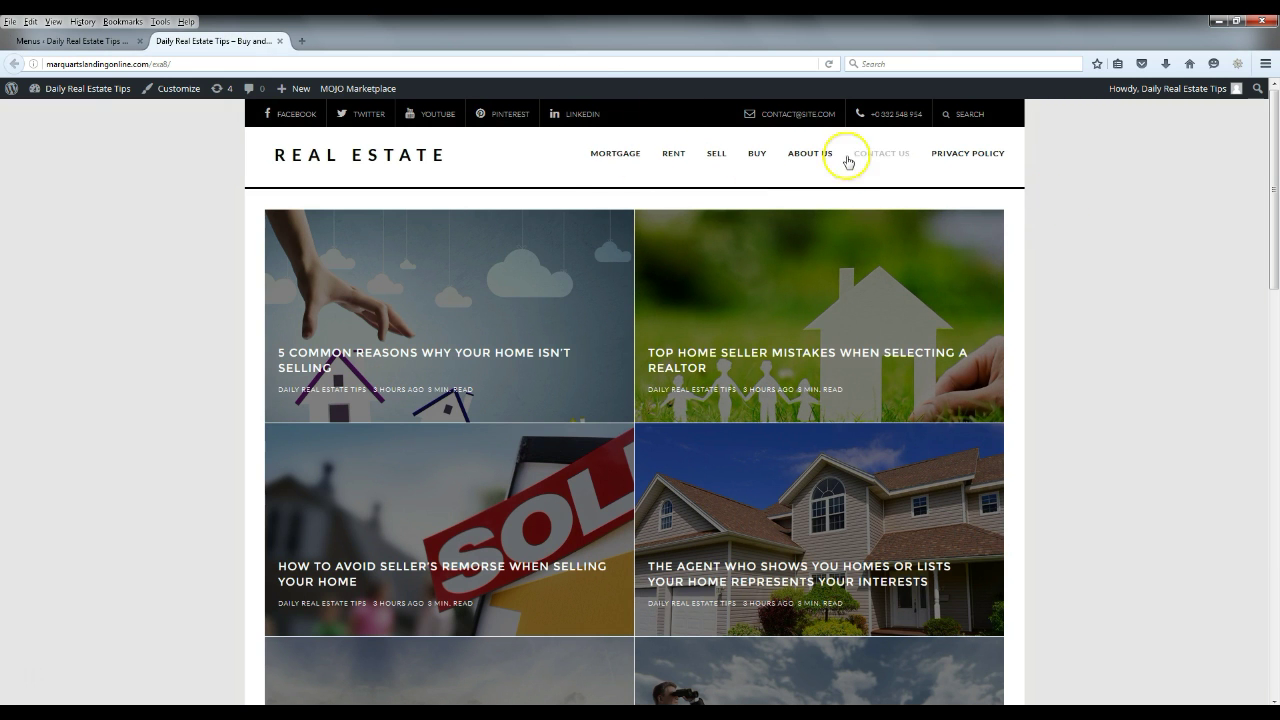
{"action": "scroll", "coordinate": [1114, 275], "scroll_direction": "down", "scroll_amount": 10}
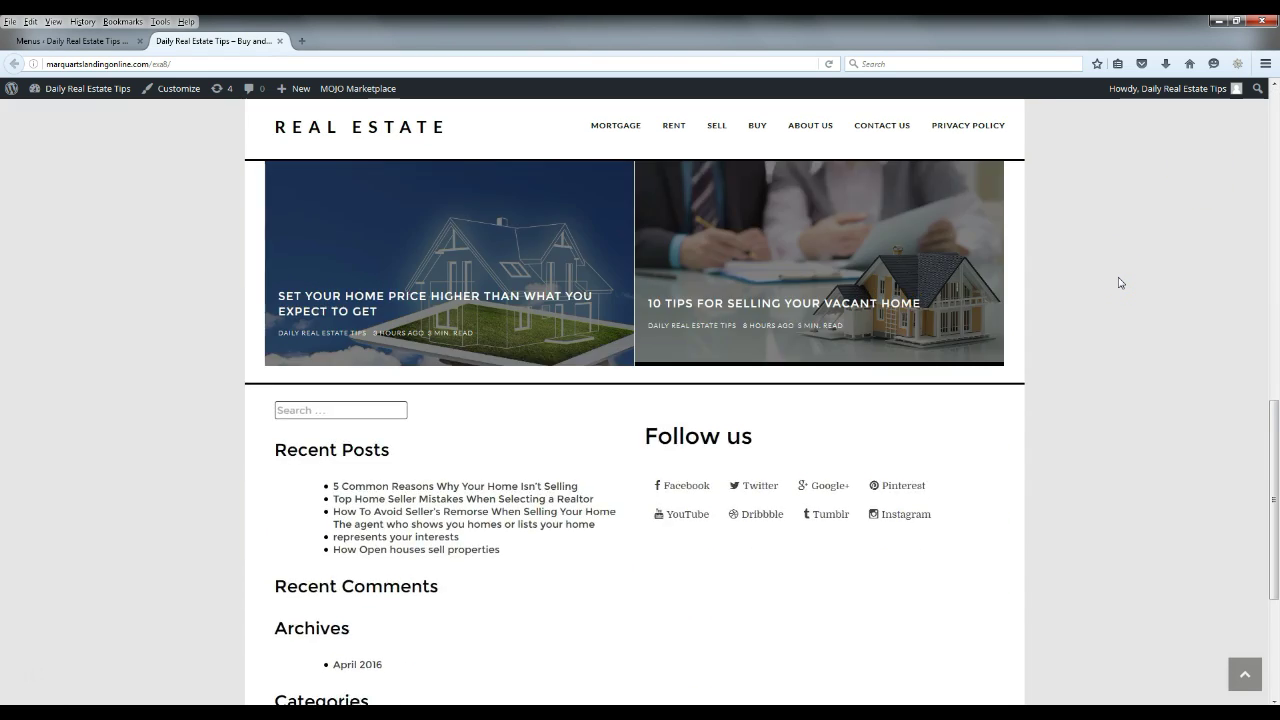
{"action": "scroll", "coordinate": [1114, 289], "scroll_direction": "down", "scroll_amount": 3}
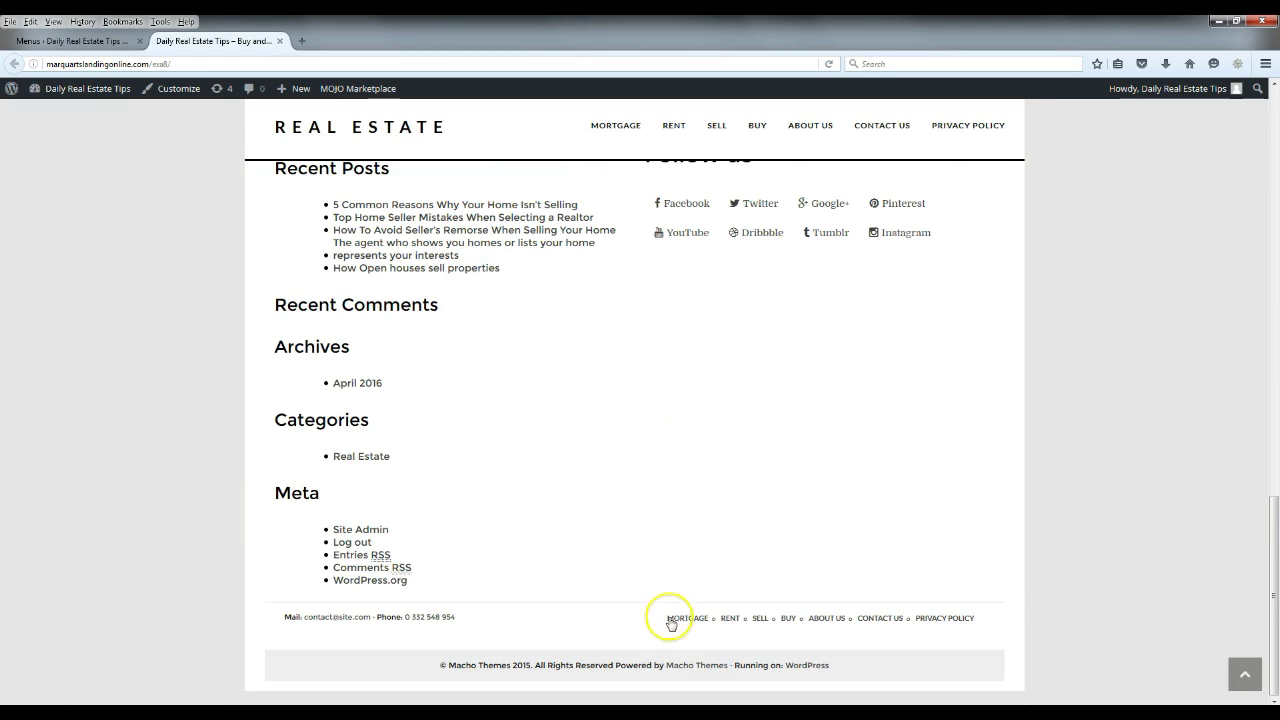
{"action": "scroll", "coordinate": [1049, 491], "scroll_direction": "up", "scroll_amount": 8}
{"action": "scroll", "coordinate": [1037, 490], "scroll_direction": "up", "scroll_amount": 3}
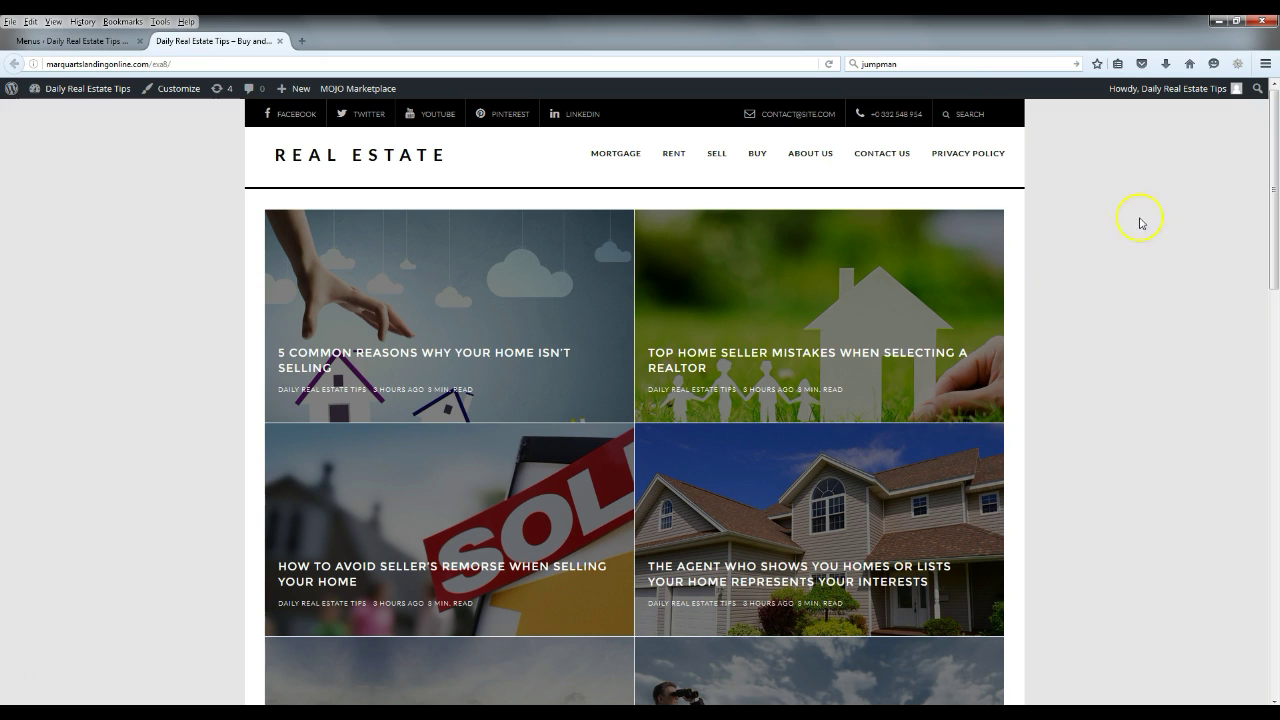
Open the live site's Privacy Policy, Contact Us and About Us pages in separate browser tabs.
{"action": "right_click", "coordinate": [980, 157]}
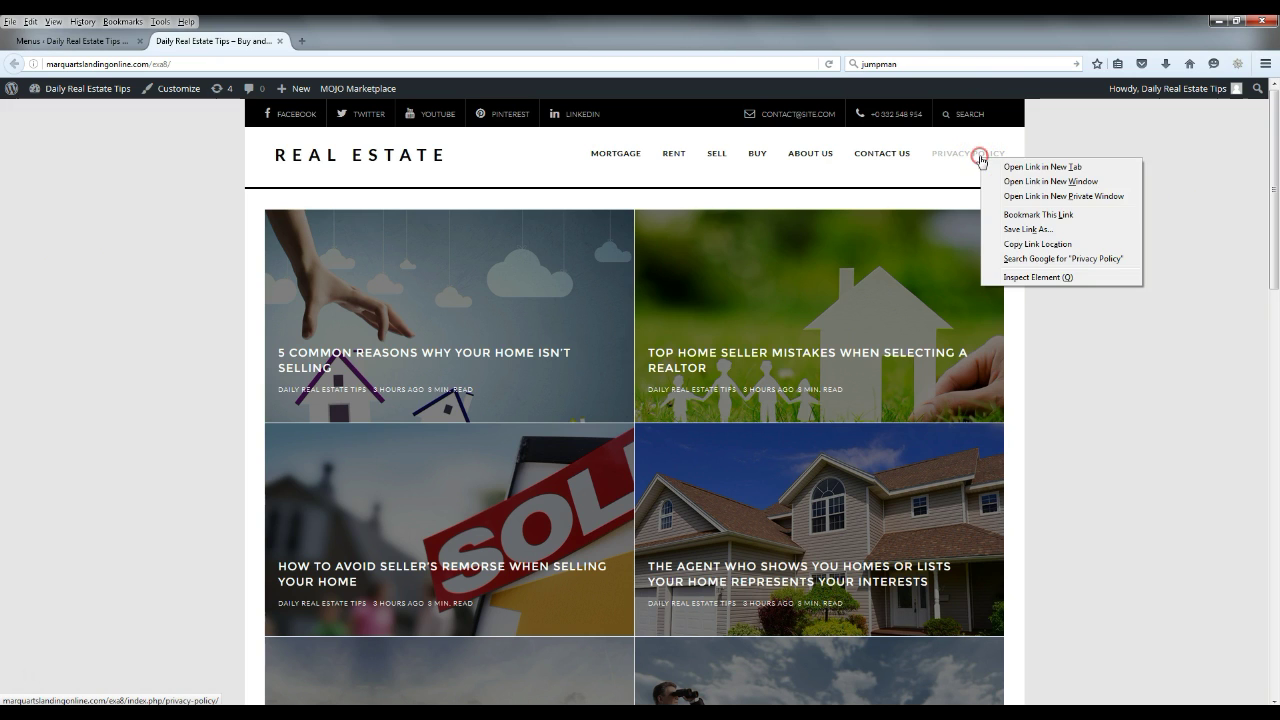
{"action": "left_click", "coordinate": [1028, 168]}
{"action": "right_click", "coordinate": [900, 156]}
{"action": "left_click", "coordinate": [940, 166]}
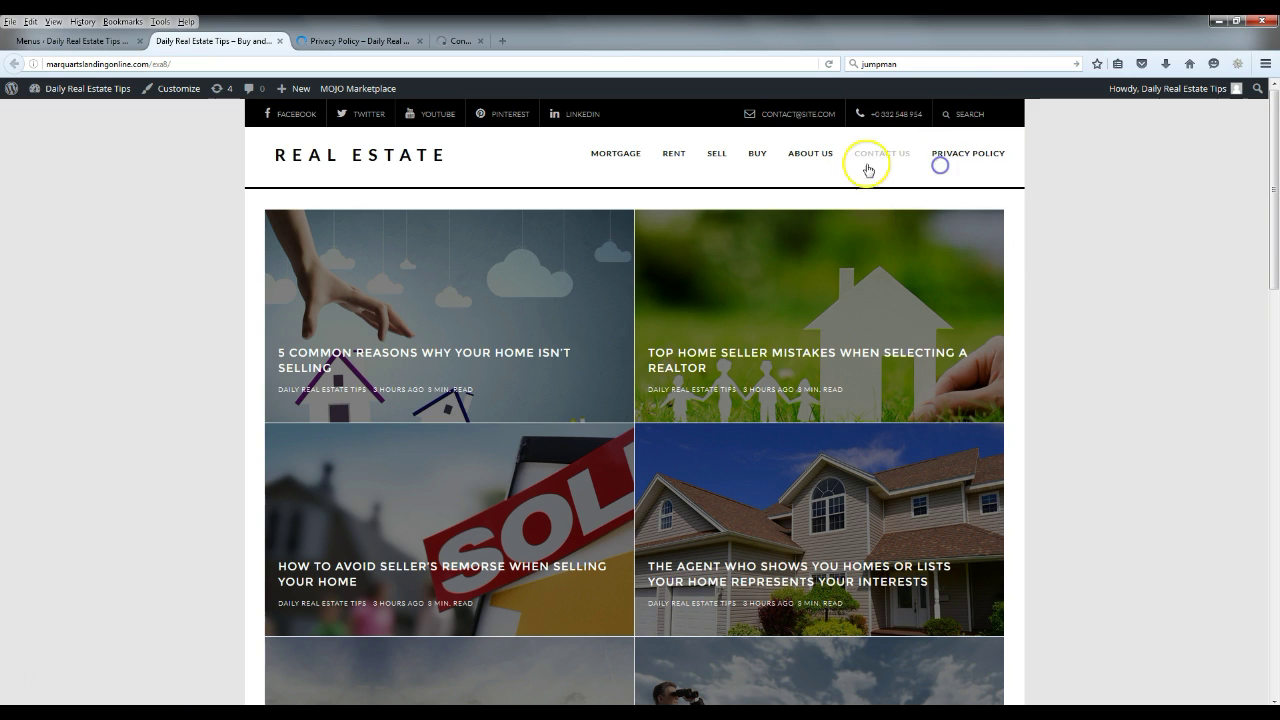
{"action": "right_click", "coordinate": [812, 156]}
{"action": "left_click", "coordinate": [851, 166]}
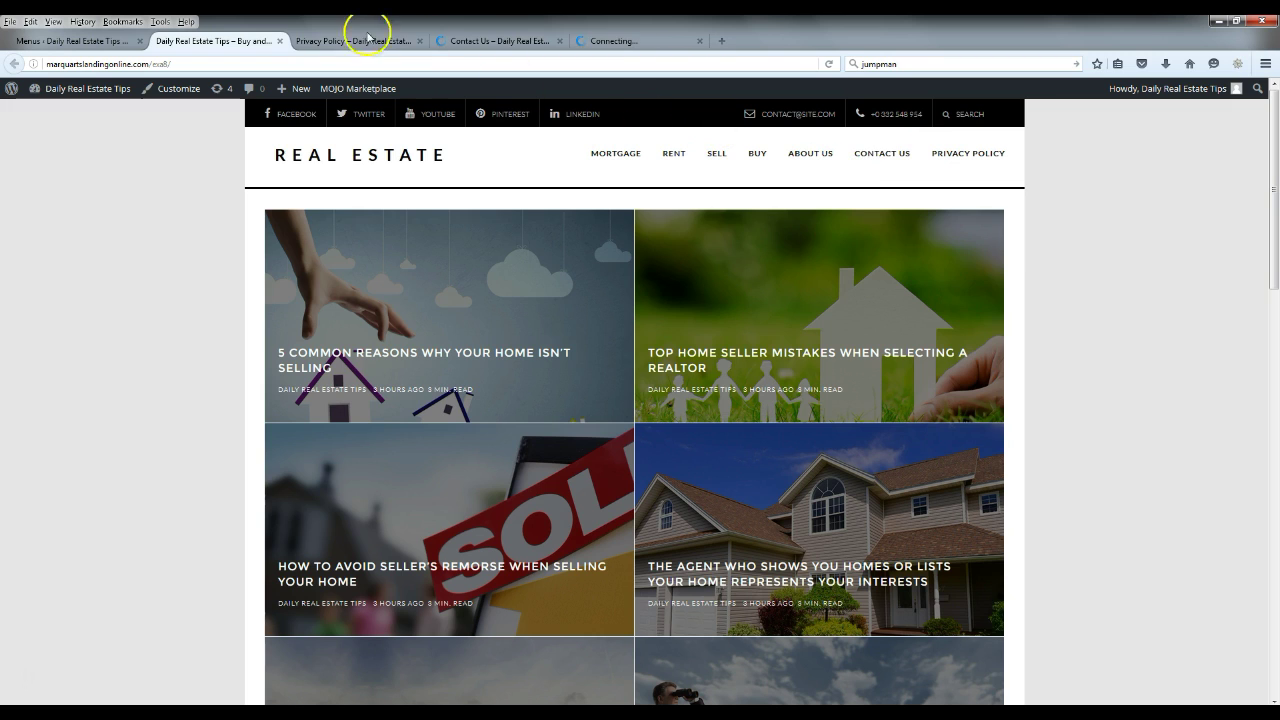
Open the privacy policy guide linked on the Privacy Policy page in a separate tab, review FreePrivacyPolicy.com, and close it.
{"action": "left_click", "coordinate": [364, 38]}
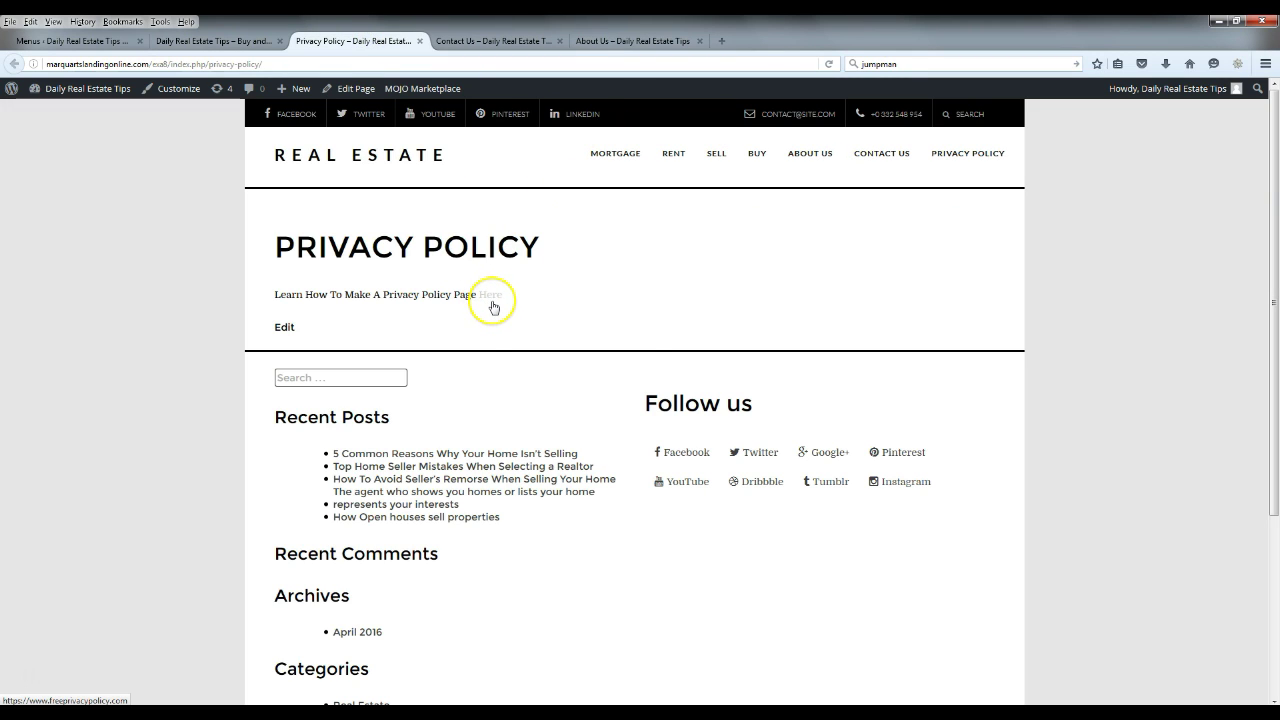
{"action": "right_click", "coordinate": [493, 307]}
{"action": "left_click", "coordinate": [534, 310]}
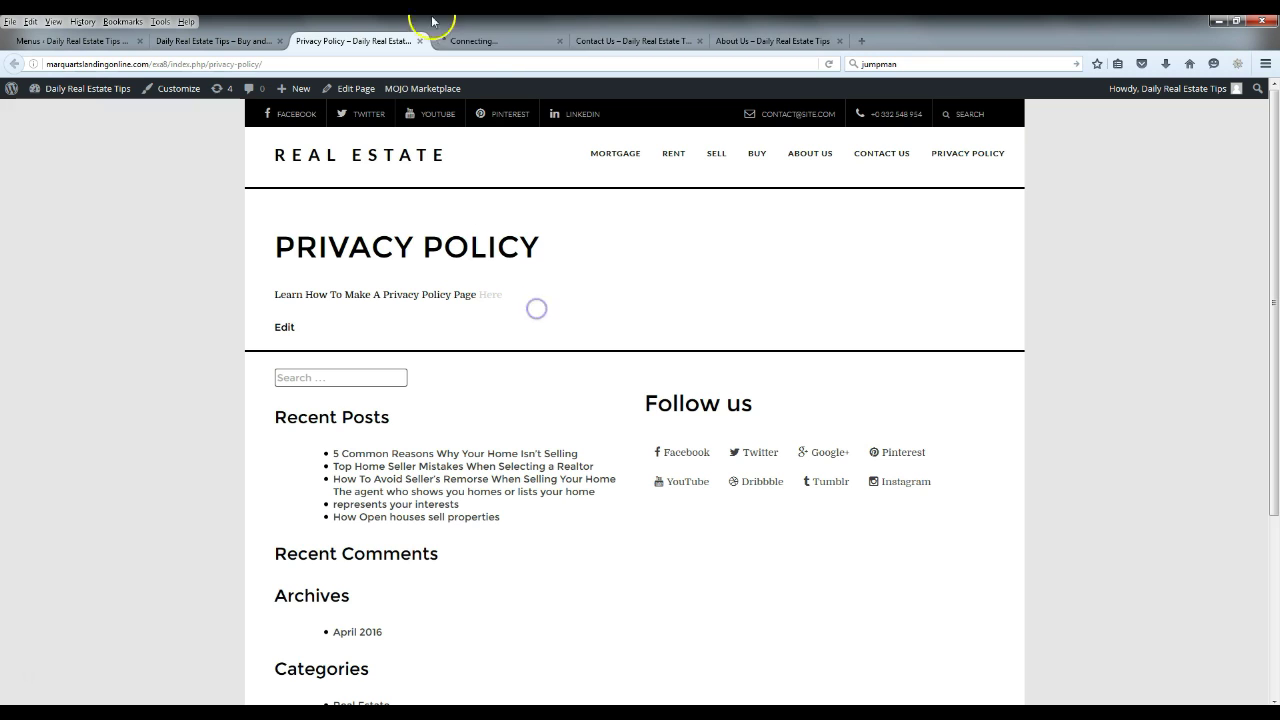
{"action": "left_click", "coordinate": [507, 41]}
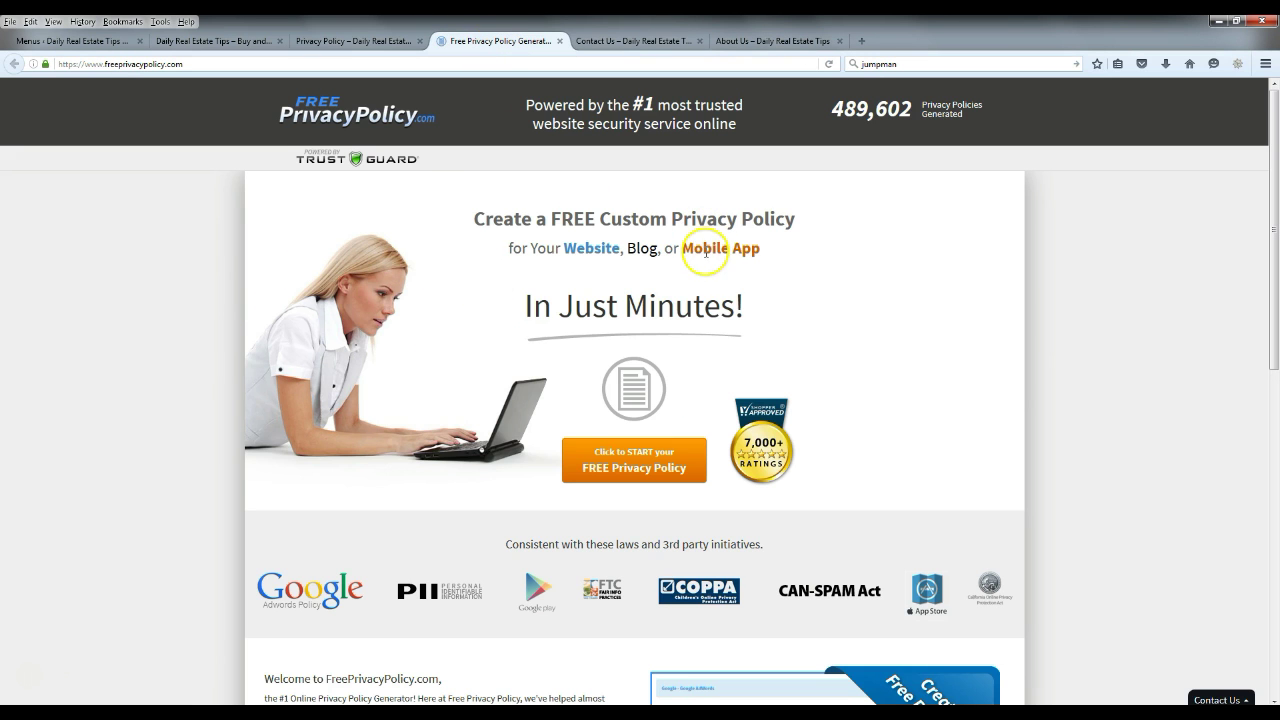
{"action": "scroll", "coordinate": [57, 300], "scroll_direction": "down", "scroll_amount": 5}
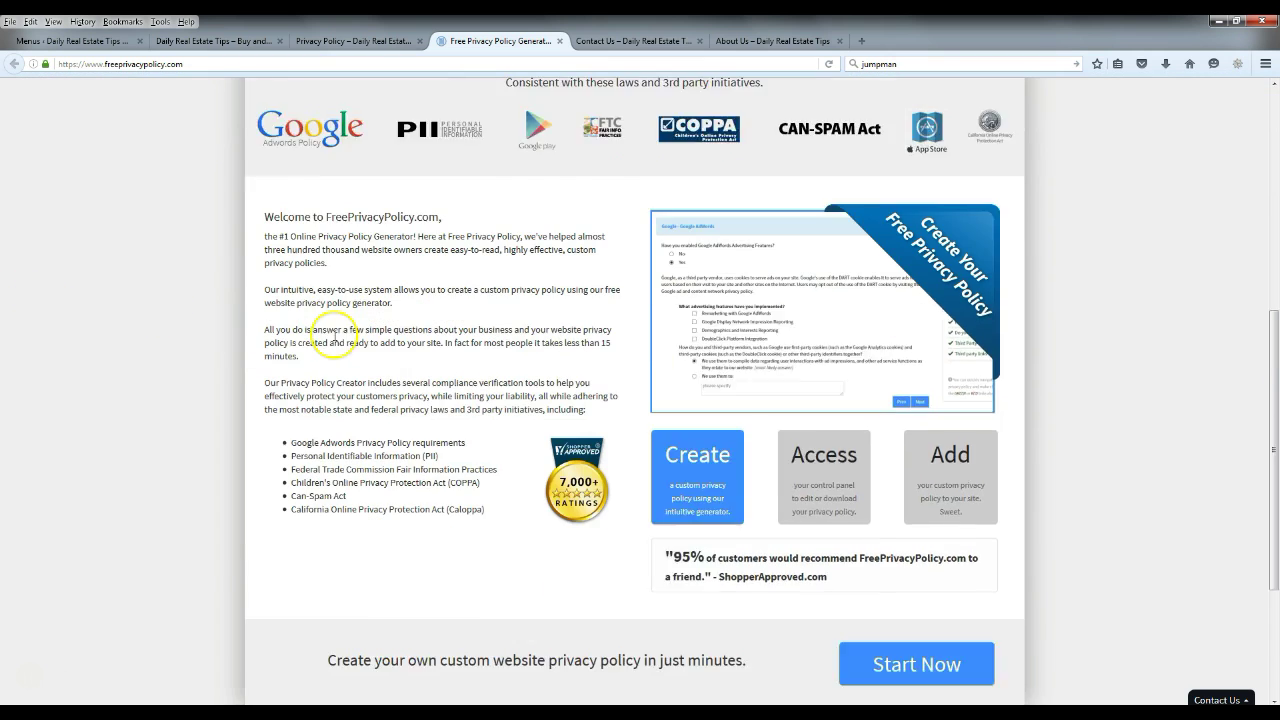
{"action": "scroll", "coordinate": [334, 338], "scroll_direction": "down", "scroll_amount": 2}
{"action": "scroll", "coordinate": [341, 341], "scroll_direction": "up", "scroll_amount": 7}
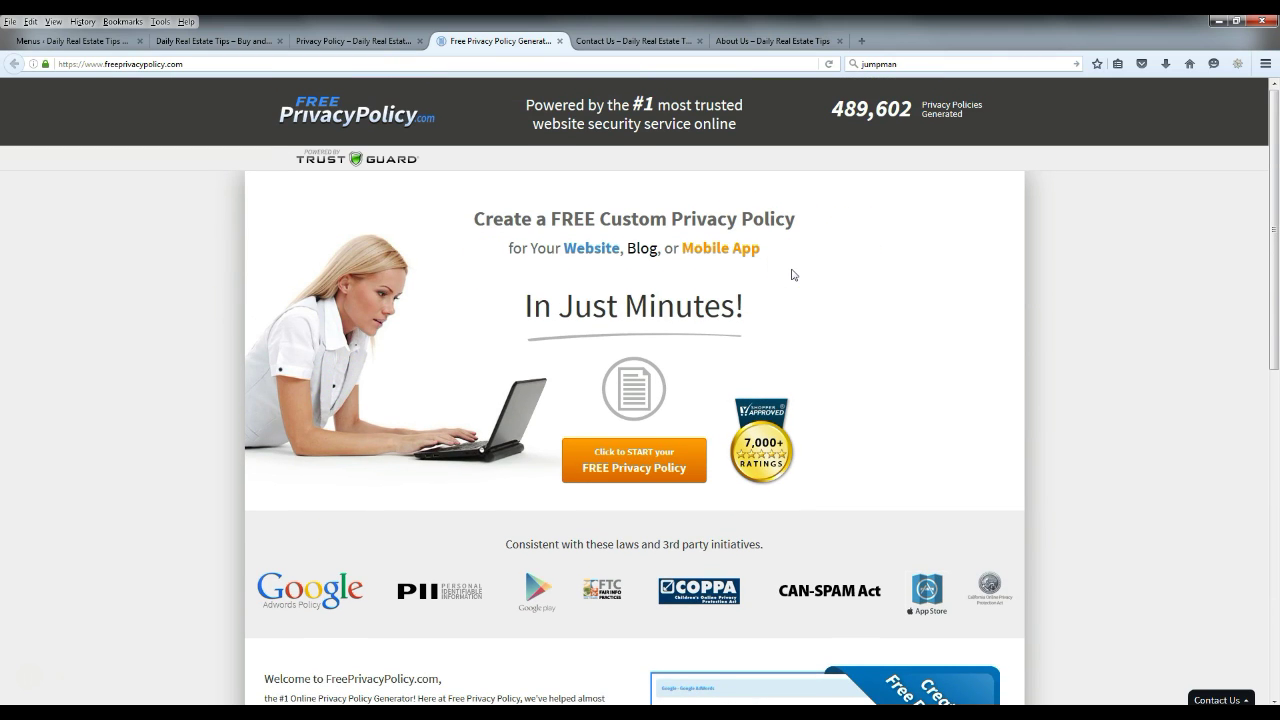
{"action": "left_click", "coordinate": [561, 42]}
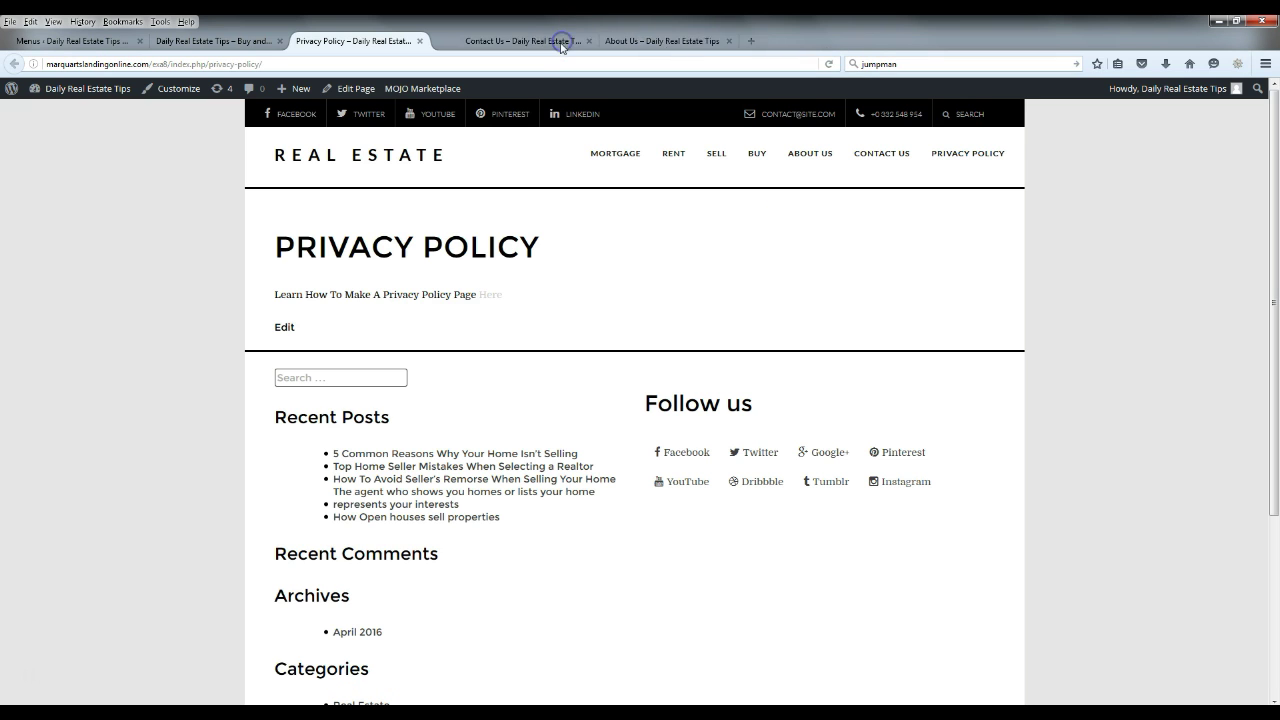
{"action": "right_click", "coordinate": [491, 298]}
{"action": "left_click", "coordinate": [620, 257]}
Open the guide linked on the Contact Us page in a separate tab, review the Blog Tyrant article, and close it.
{"action": "left_click", "coordinate": [505, 42]}
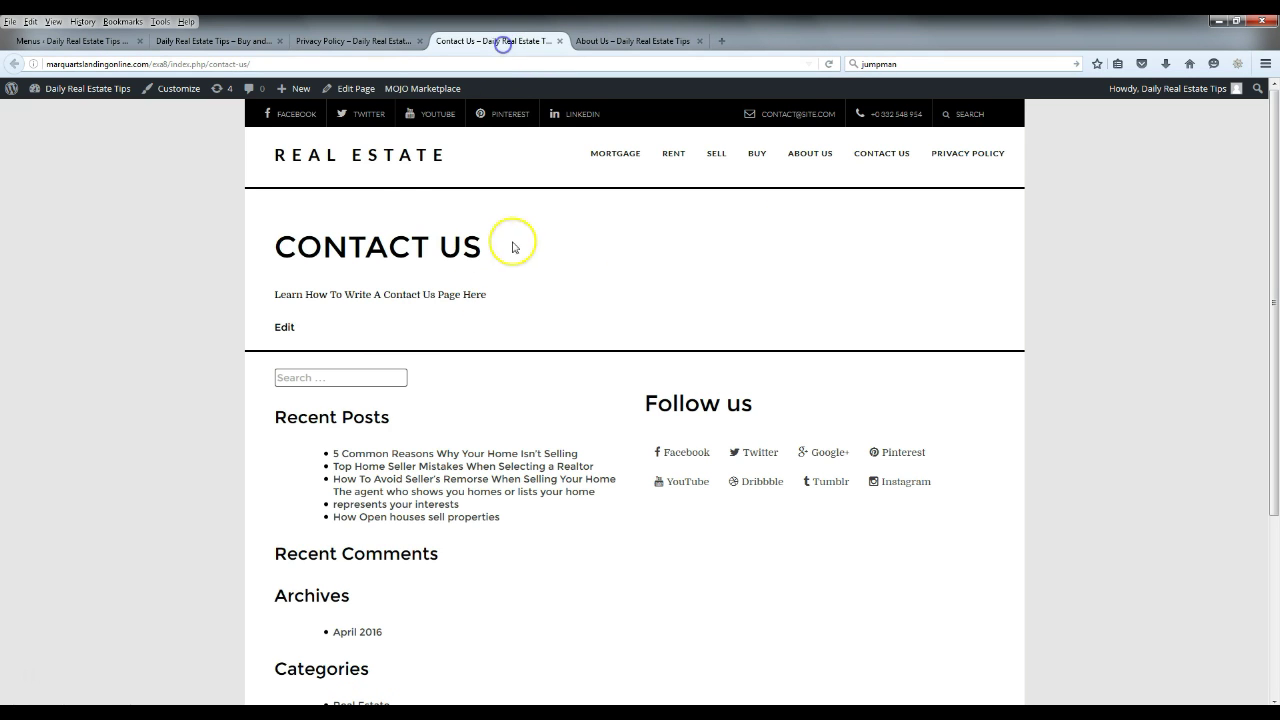
{"action": "right_click", "coordinate": [464, 297]}
{"action": "left_click", "coordinate": [522, 302]}
{"action": "left_click", "coordinate": [634, 42]}
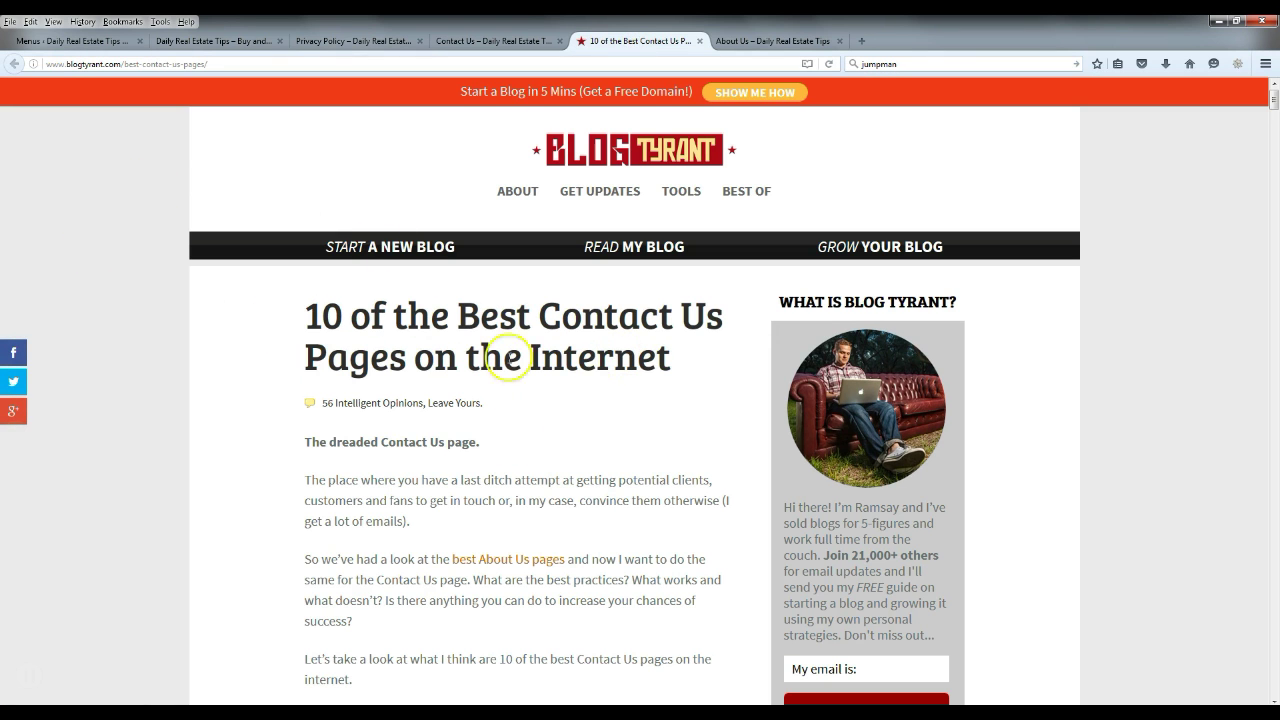
{"action": "scroll", "coordinate": [634, 417], "scroll_direction": "down", "scroll_amount": 4}
{"action": "scroll", "coordinate": [609, 466], "scroll_direction": "up", "scroll_amount": 4}
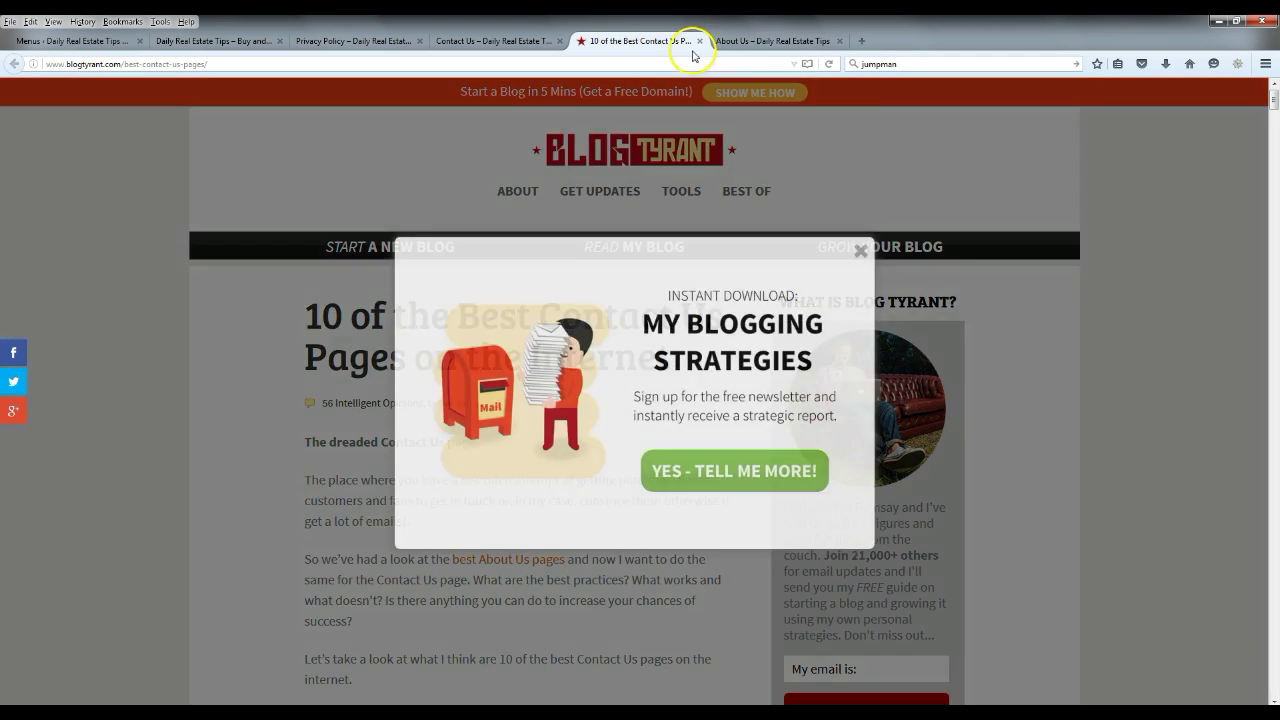
{"action": "left_click", "coordinate": [860, 250]}
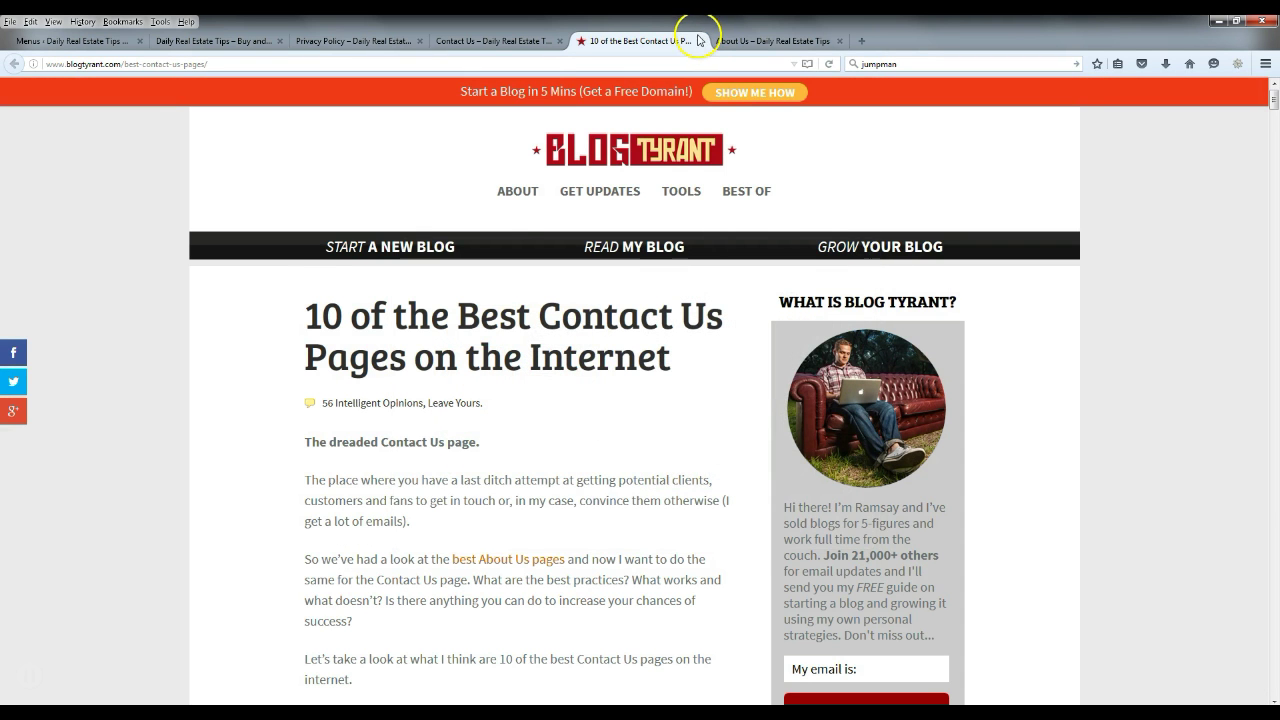
{"action": "left_click", "coordinate": [698, 40]}
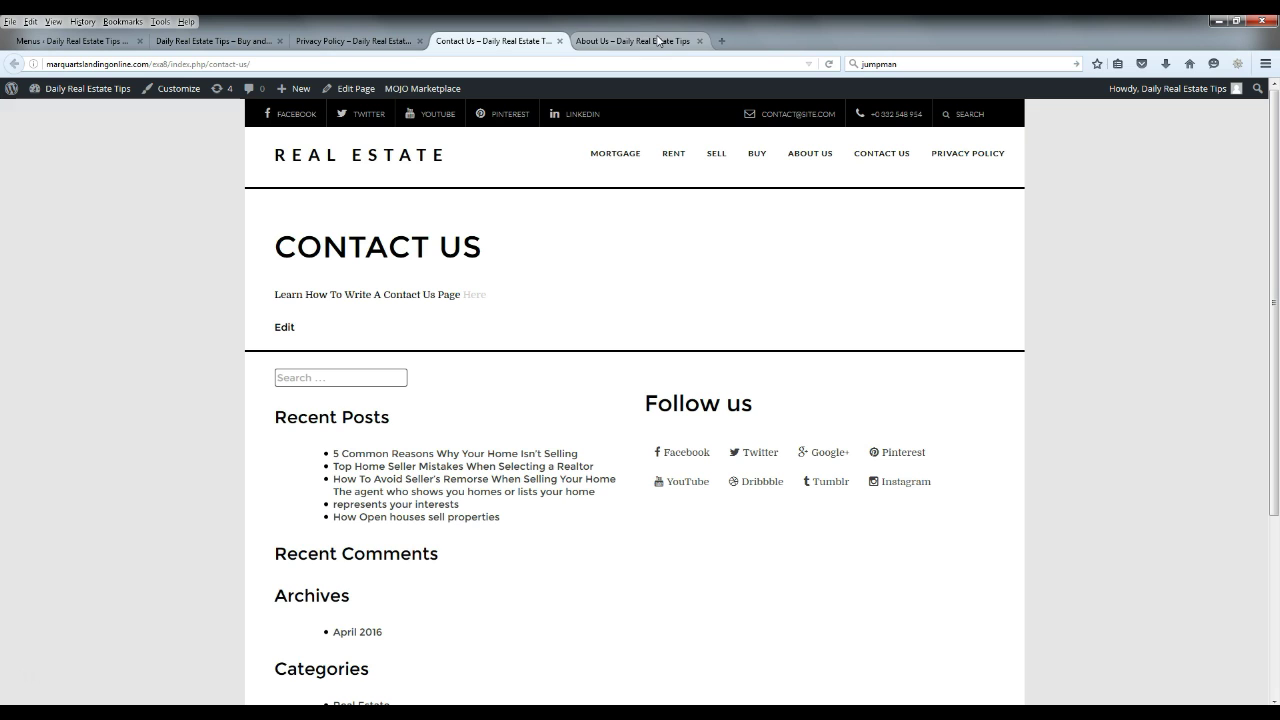
Open the Widgets admin page and delete the Meta widget from [Footer] Sidebar #1.
{"action": "scroll", "coordinate": [179, 385], "scroll_direction": "down", "scroll_amount": 4}
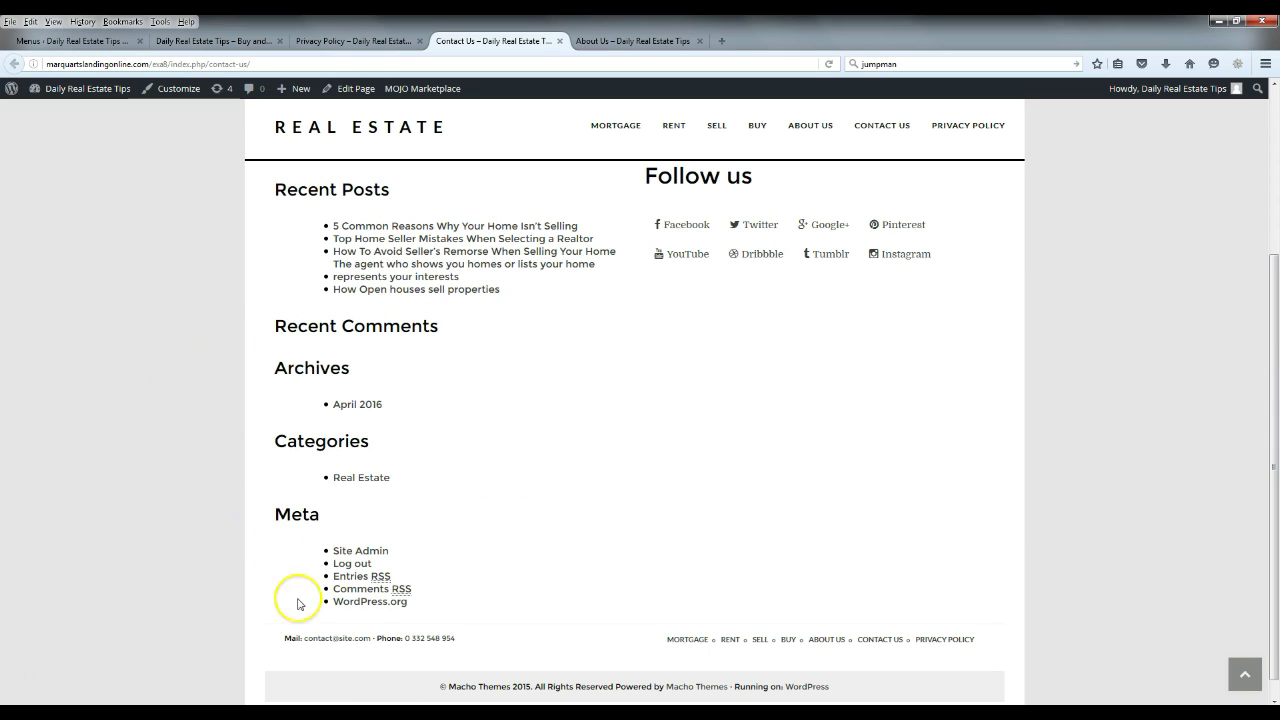
{"action": "left_click", "coordinate": [78, 42]}
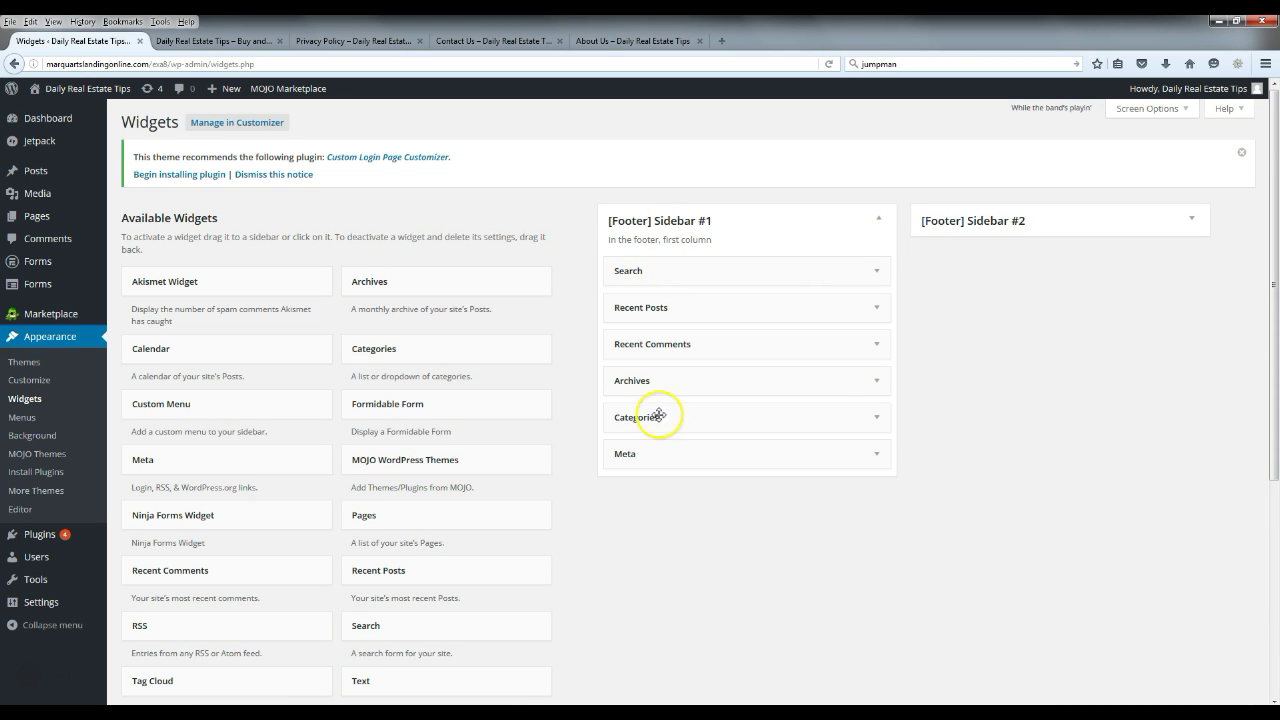
{"action": "left_click_drag", "start_coordinate": [722, 461], "coordinate": [726, 460]}
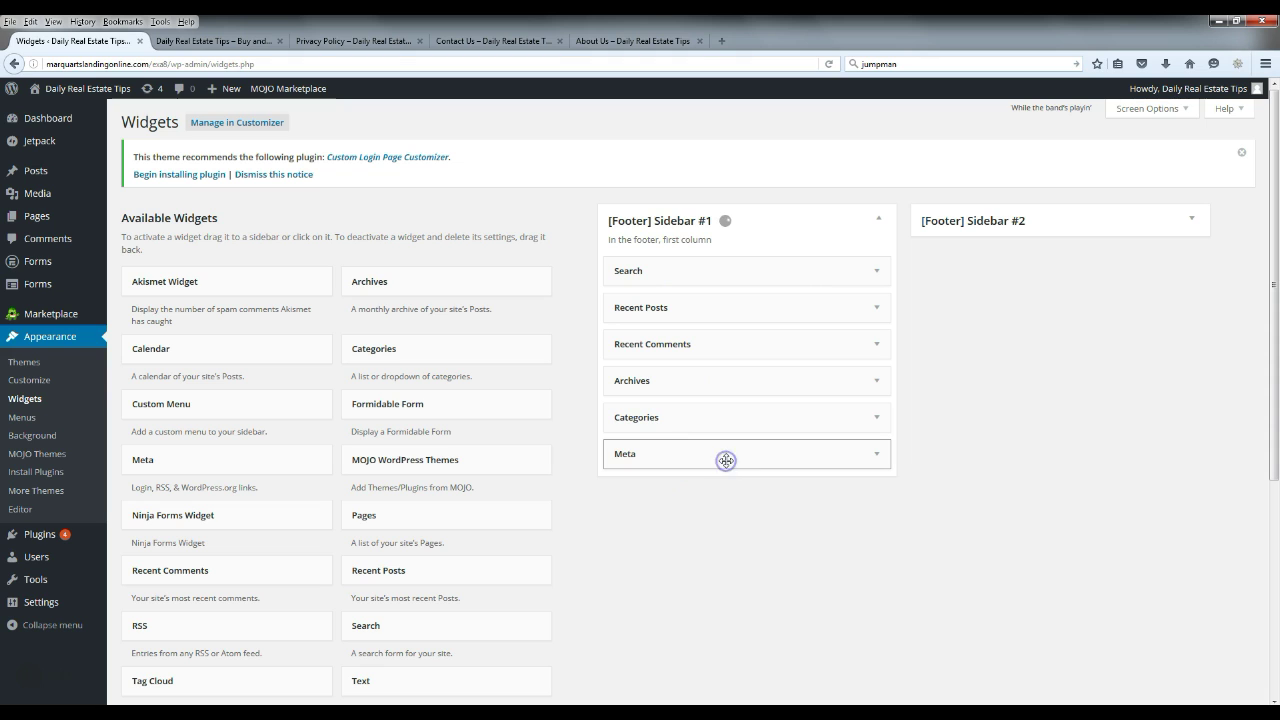
{"action": "left_click", "coordinate": [874, 454]}
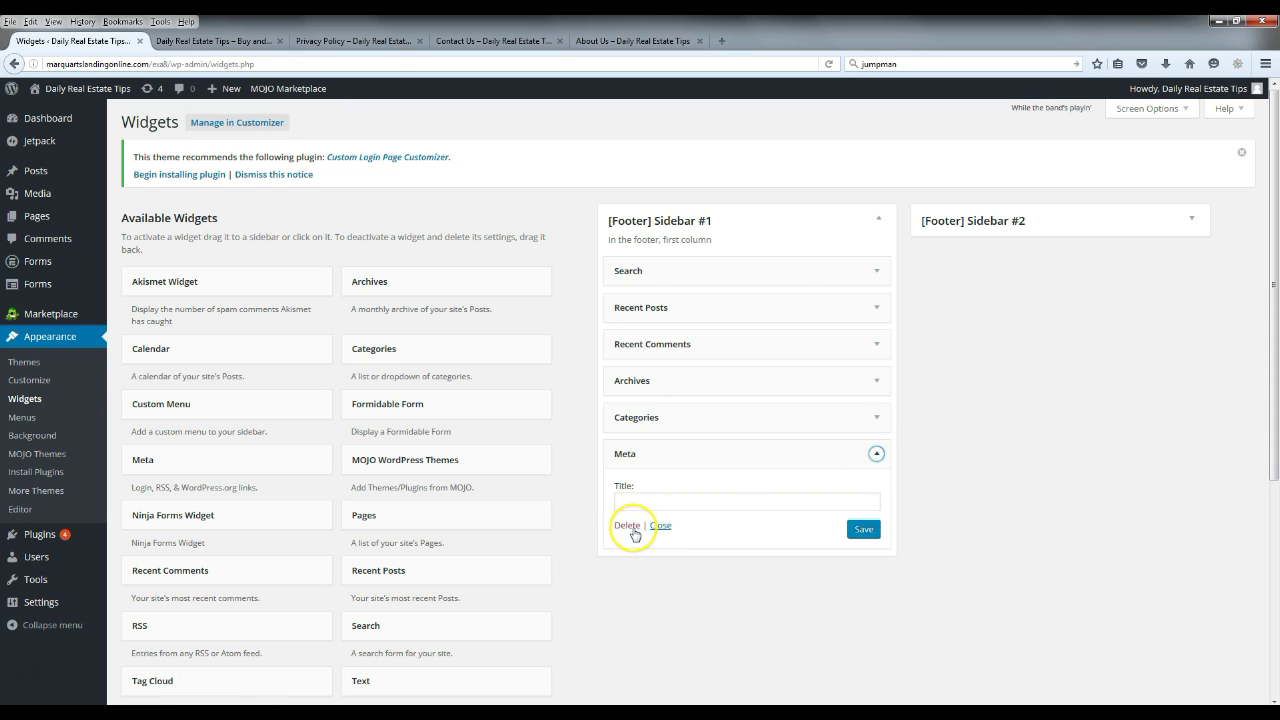
{"action": "left_click", "coordinate": [627, 525]}
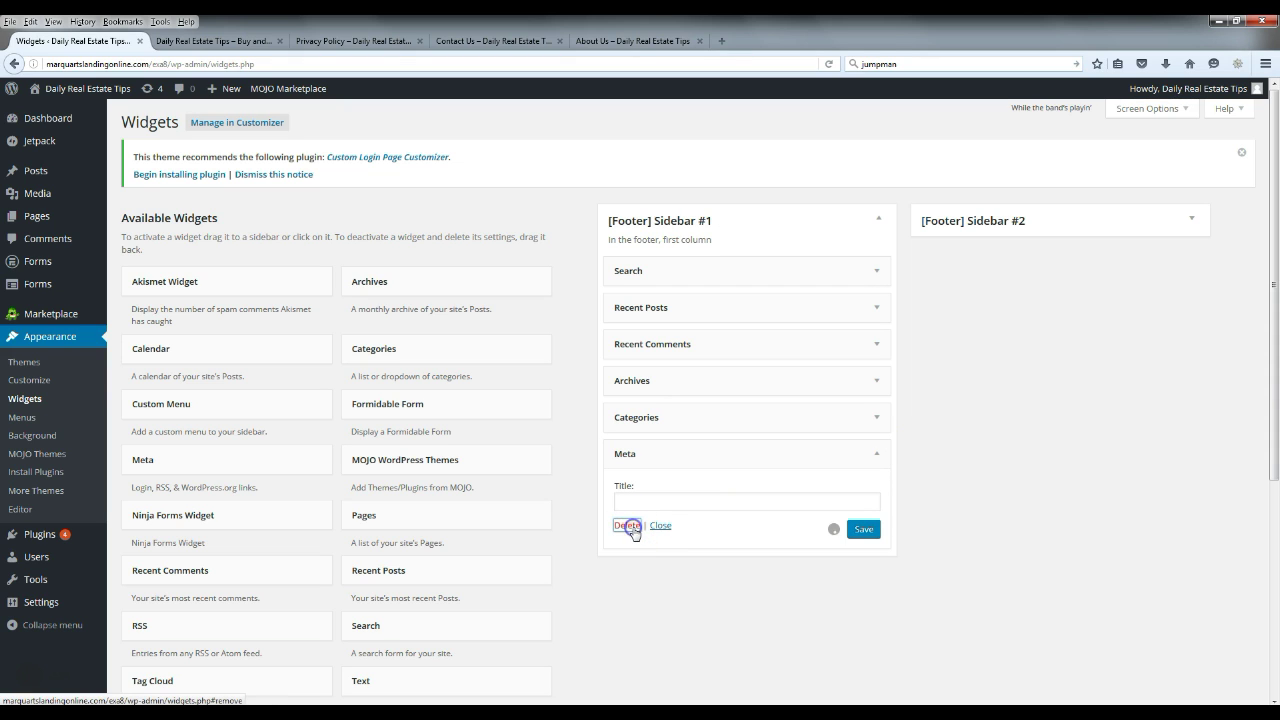
Delete the Archives and Recent Comments widgets from [Footer] Sidebar #1, keeping Search, Recent Posts and Categories.
{"action": "left_click", "coordinate": [877, 418]}
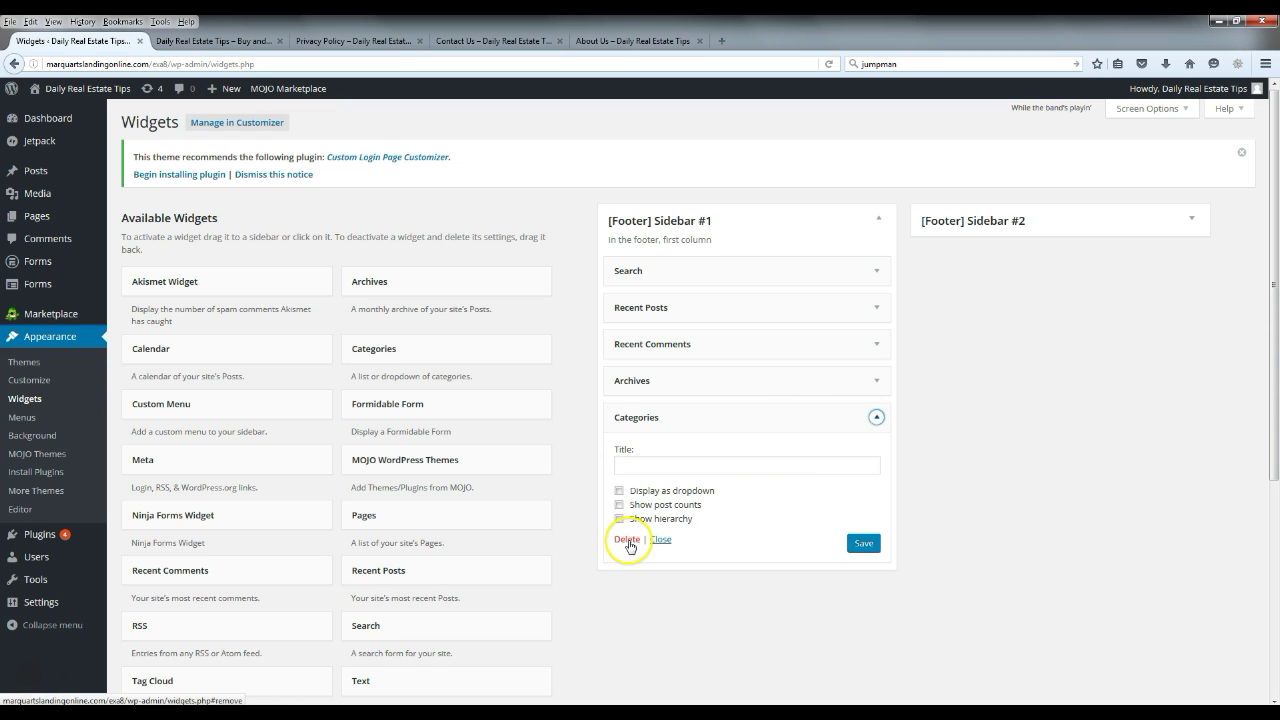
{"action": "left_click", "coordinate": [877, 417]}
{"action": "left_click", "coordinate": [835, 387]}
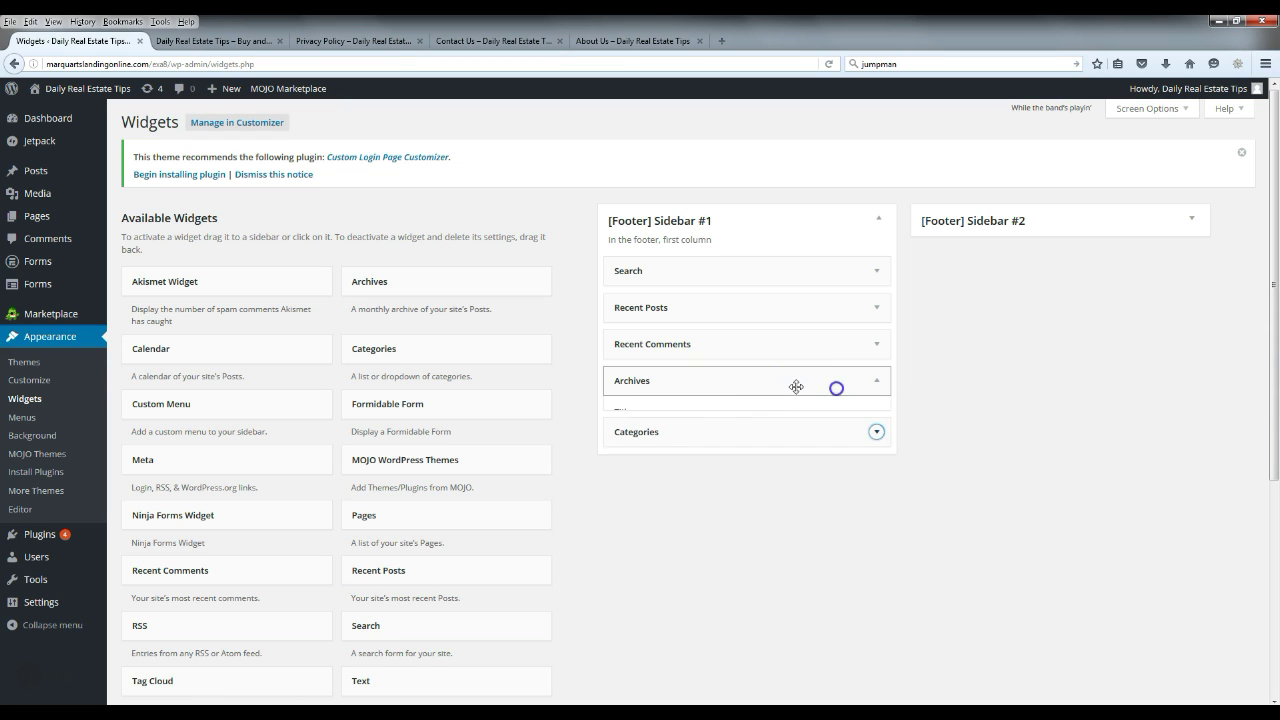
{"action": "left_click", "coordinate": [627, 488]}
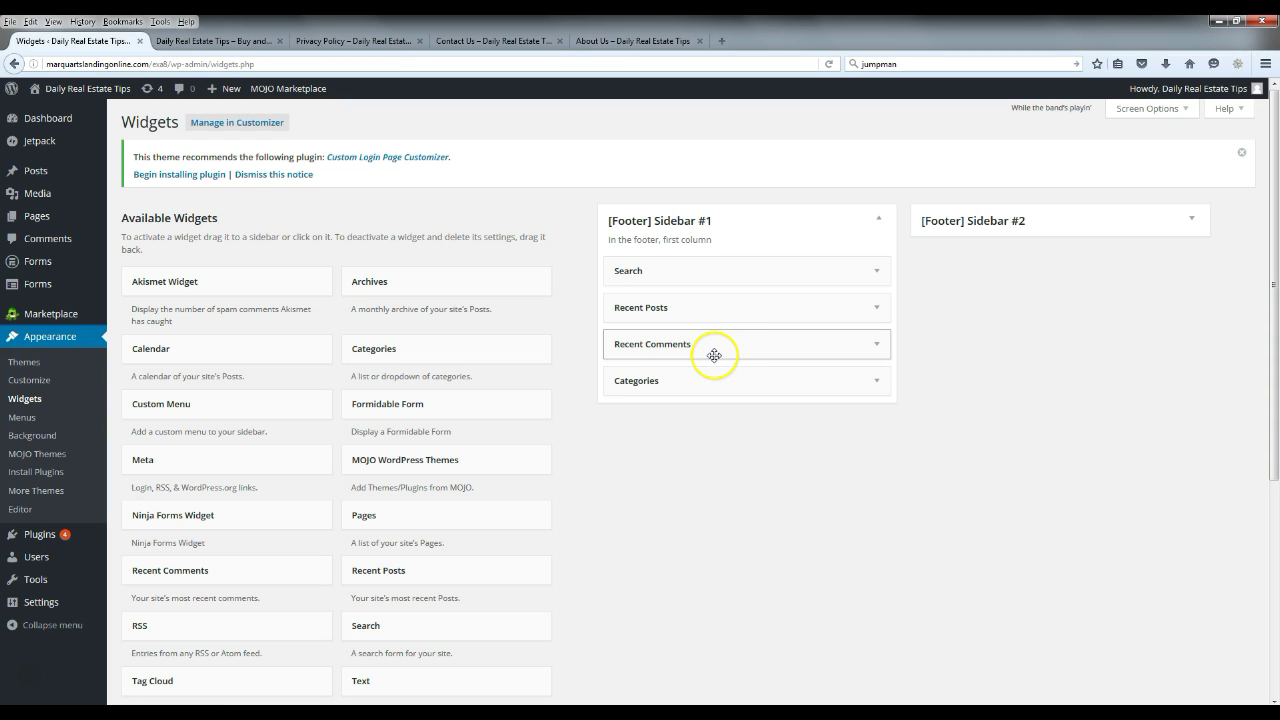
{"action": "left_click", "coordinate": [785, 343]}
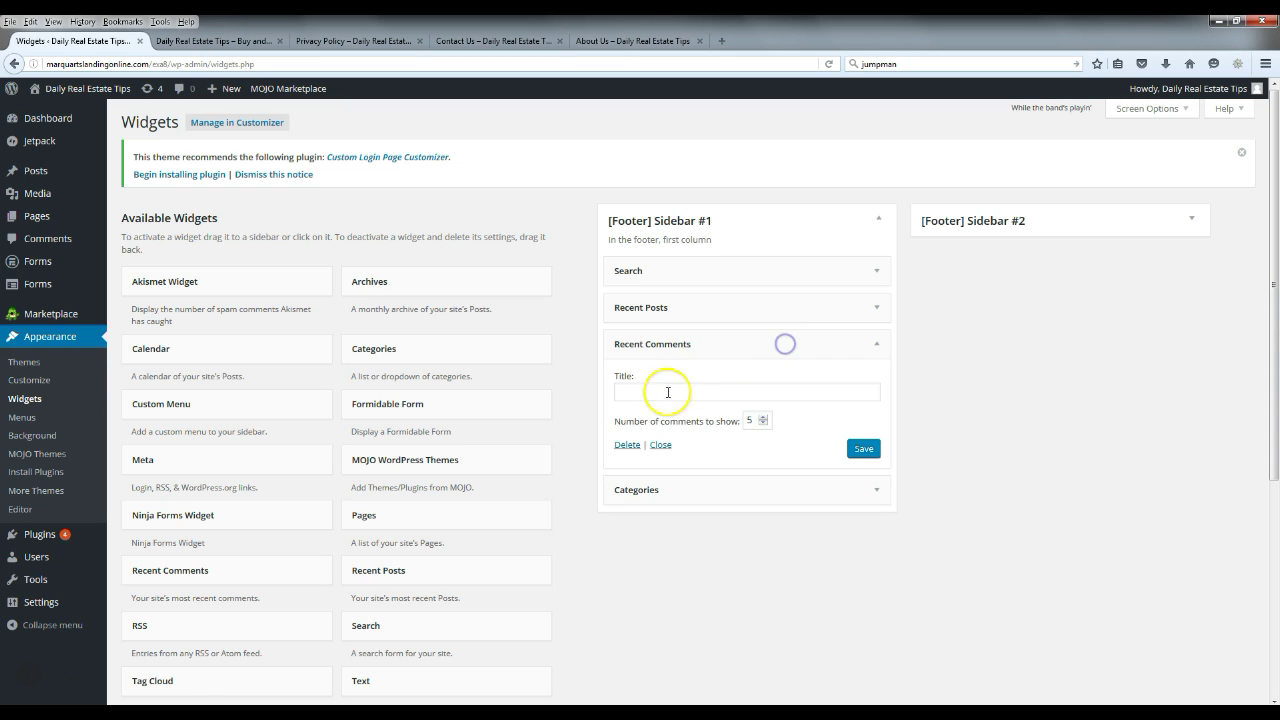
{"action": "left_click", "coordinate": [628, 445]}
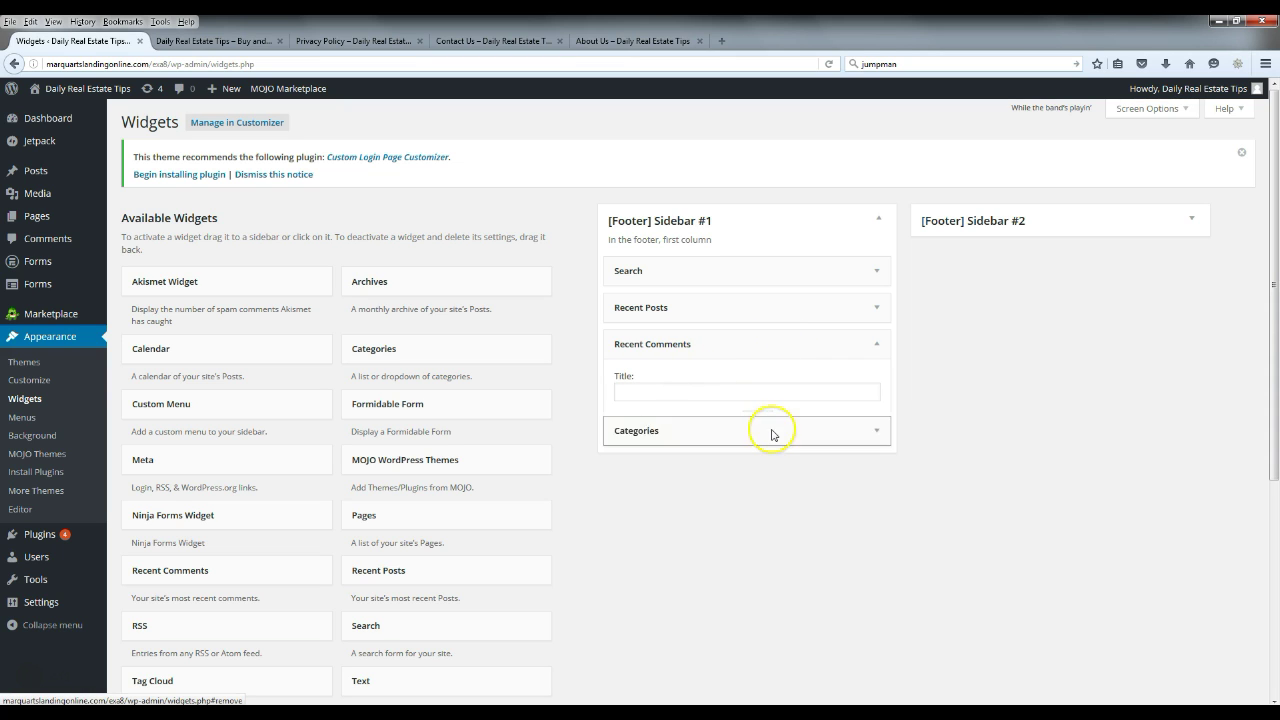
{"action": "left_click", "coordinate": [737, 523]}
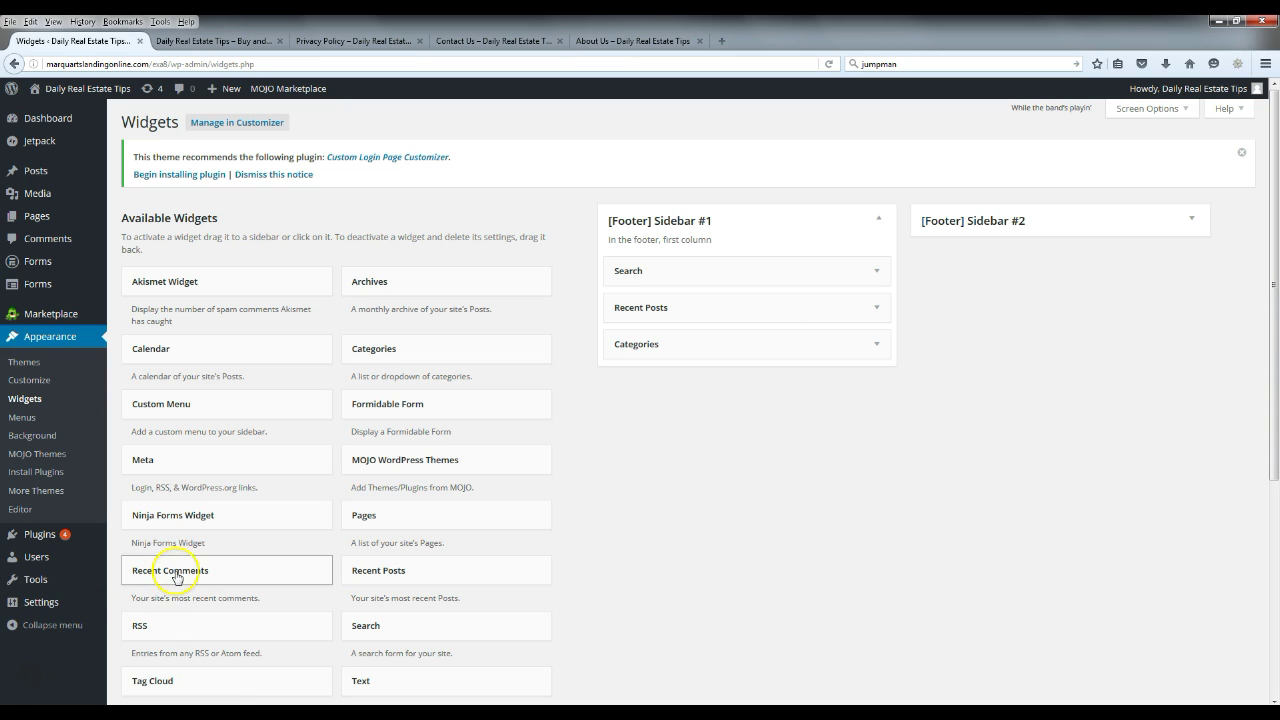
Add the Recent Comments widget back between Recent Posts and Categories, save it, and delete it again.
{"action": "left_click_drag", "start_coordinate": [175, 568], "coordinate": [700, 335]}
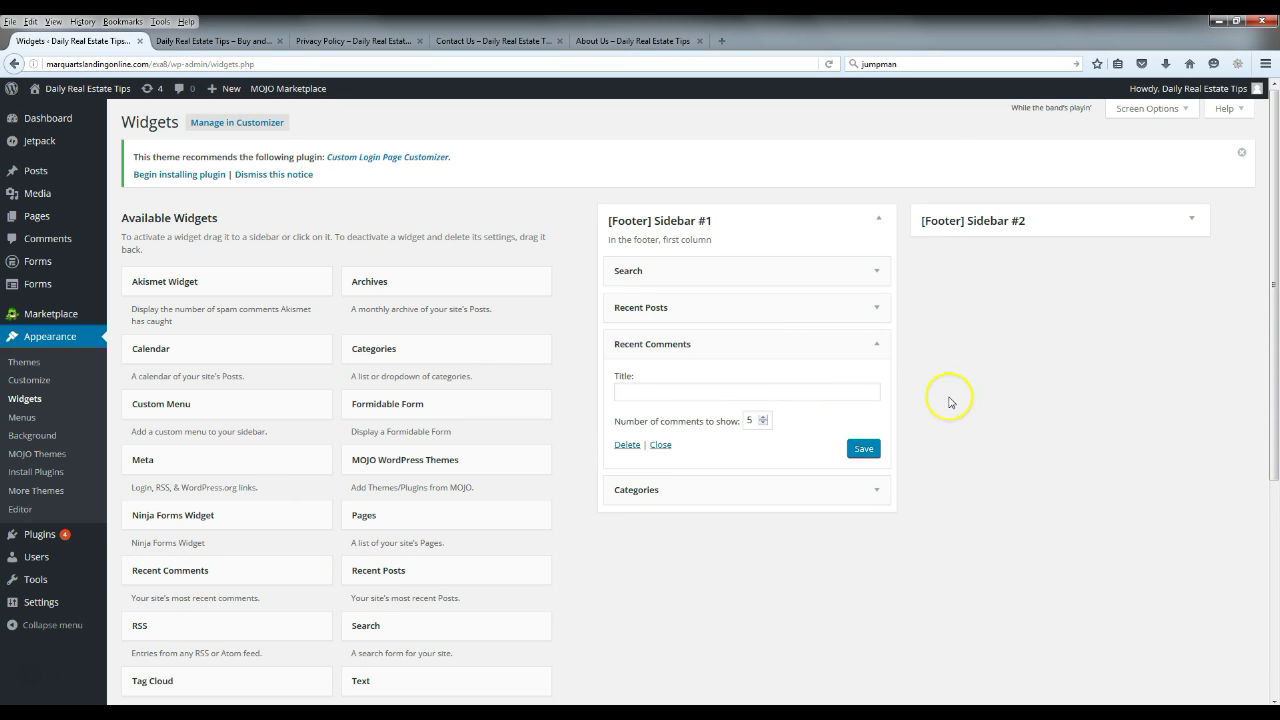
{"action": "left_click", "coordinate": [862, 448]}
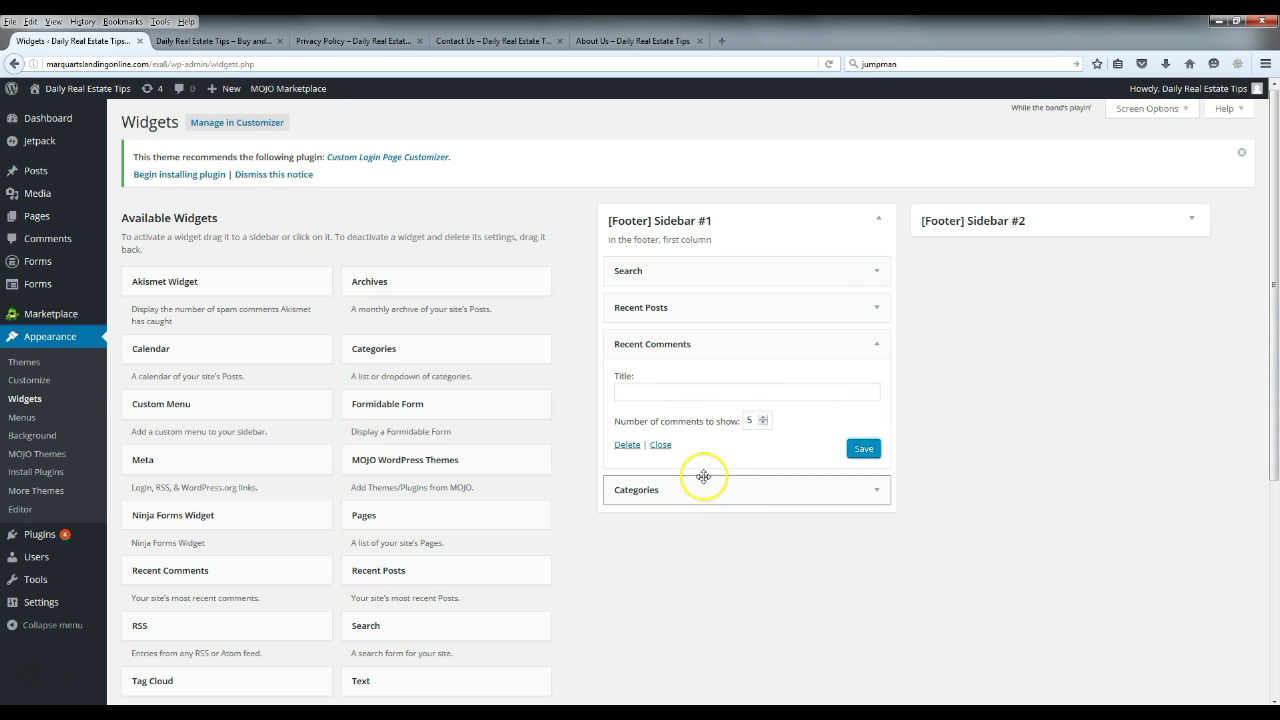
{"action": "left_click", "coordinate": [626, 445]}
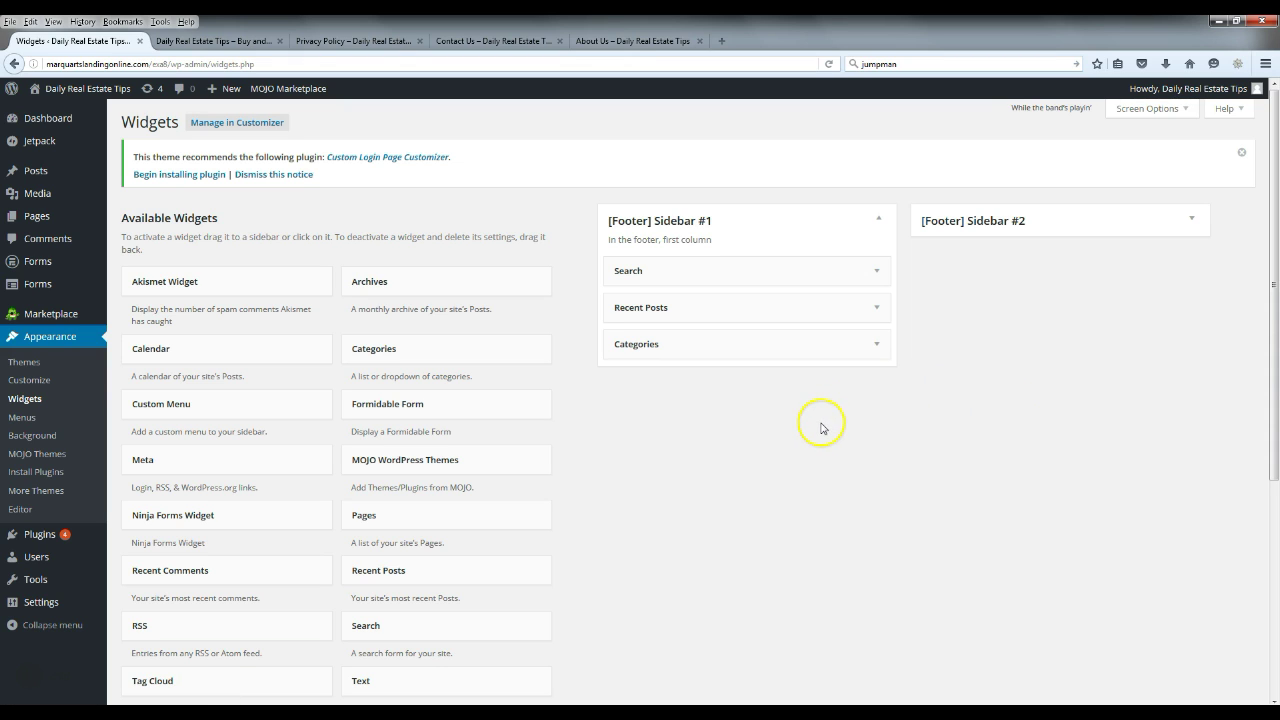
Reload the live site's Contact Us page and check the widgets in the footer.
{"action": "left_click", "coordinate": [495, 47]}
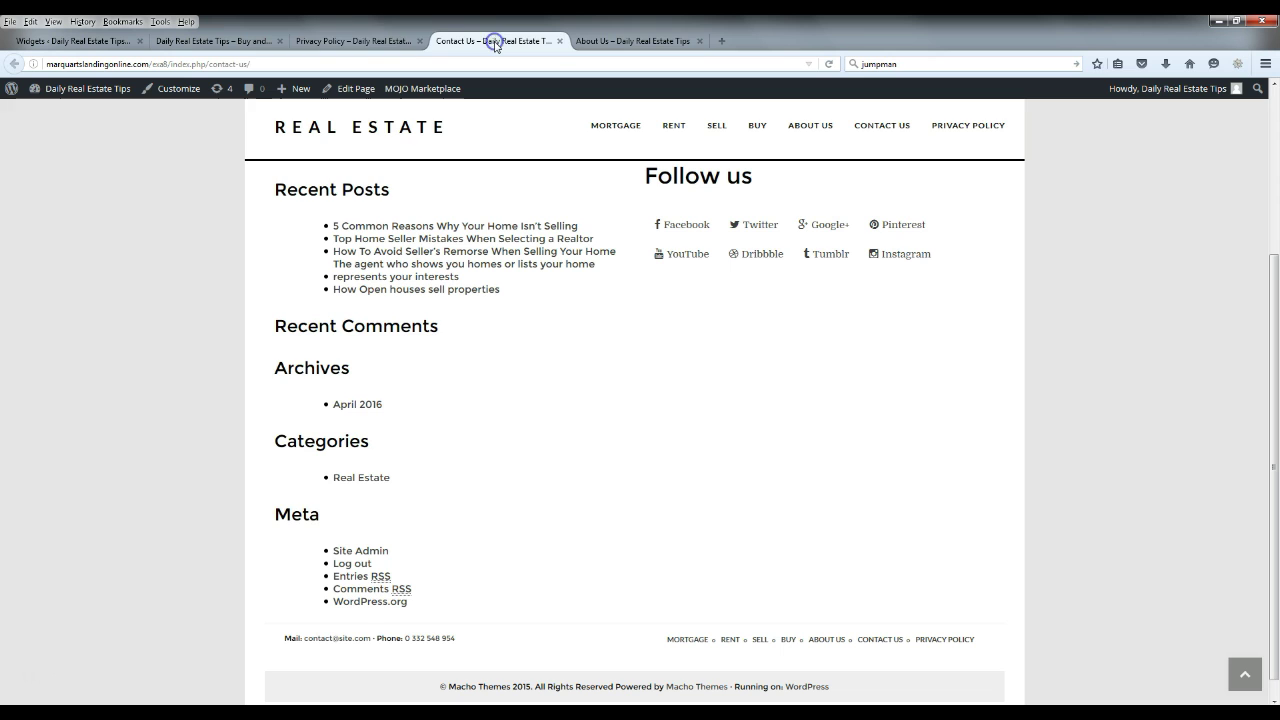
{"action": "left_click", "coordinate": [830, 65]}
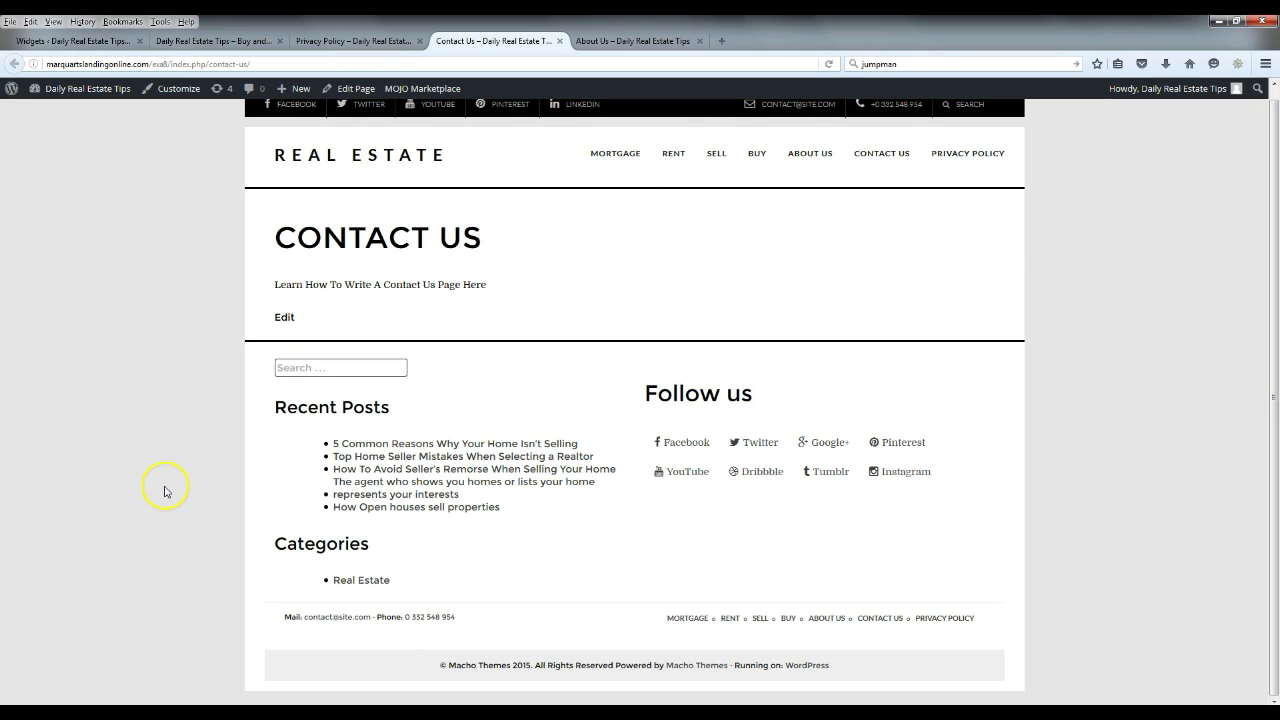
{"action": "scroll", "coordinate": [141, 279], "scroll_direction": "up", "scroll_amount": 1}
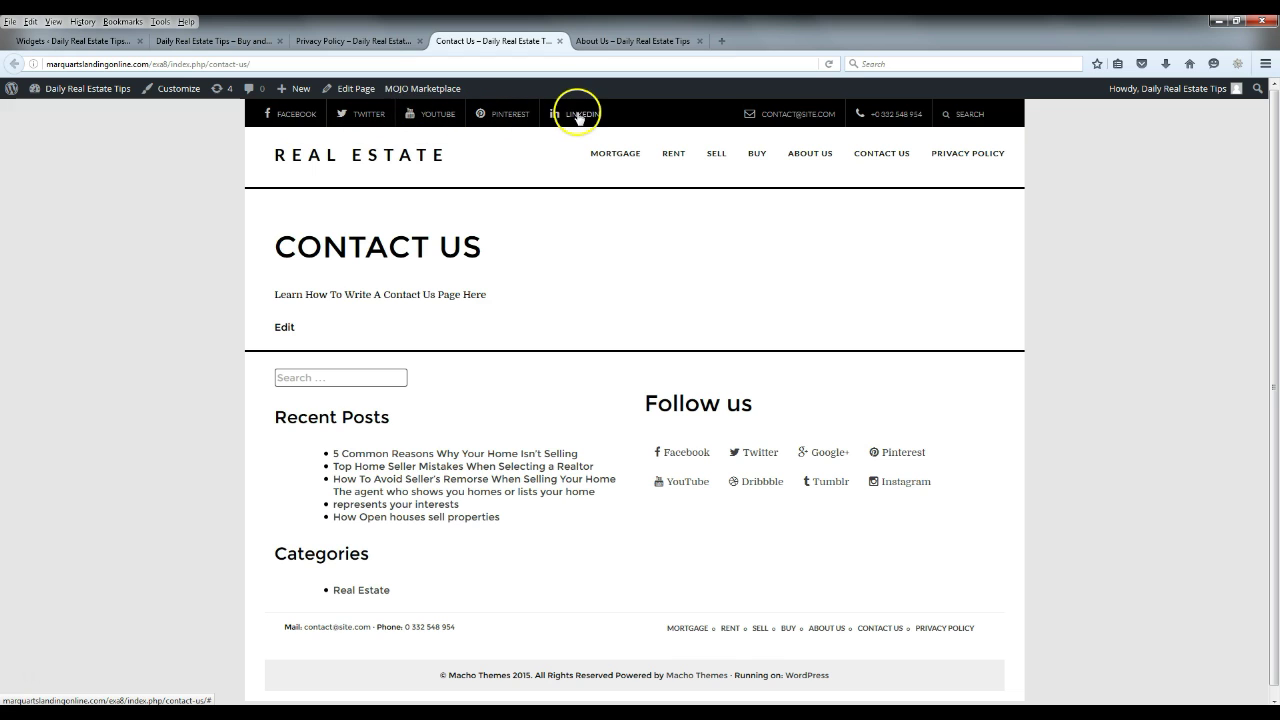
Open the Contact Details section under General Options in the home page's theme customizer and examine its social link, email and phone fields.
{"action": "left_click", "coordinate": [241, 45]}
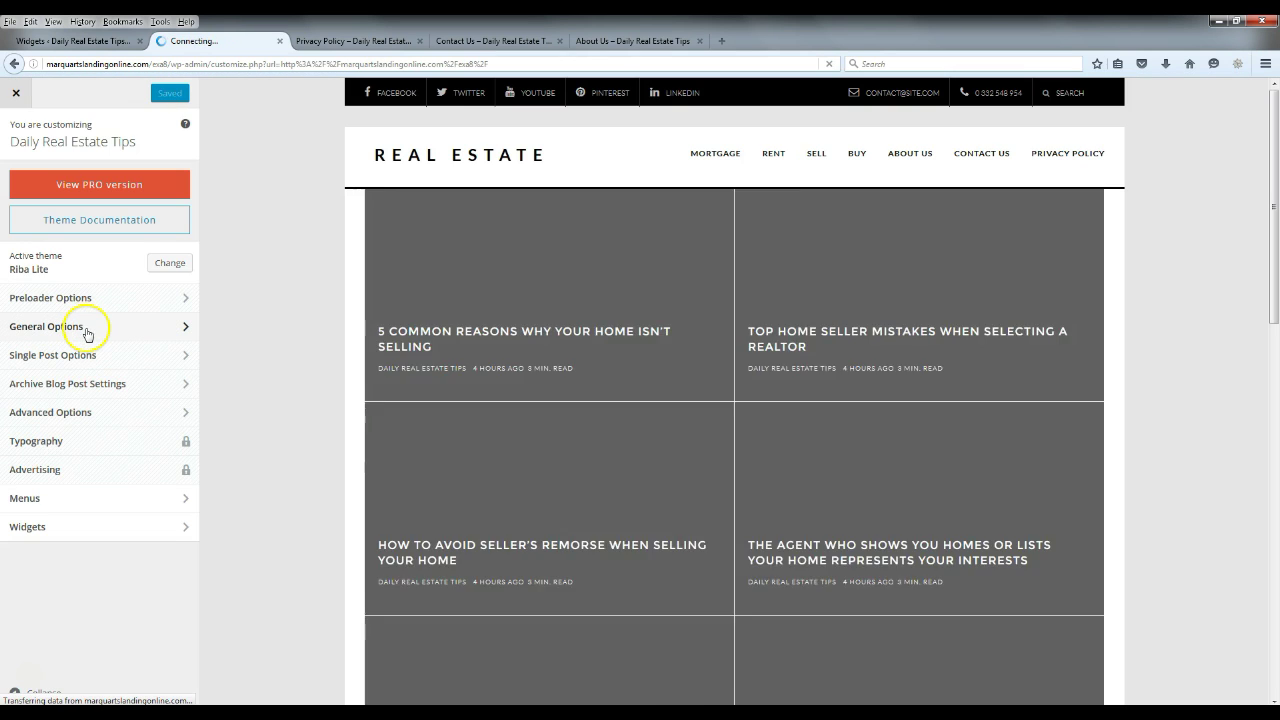
{"action": "left_click", "coordinate": [78, 328]}
{"action": "left_click", "coordinate": [69, 240]}
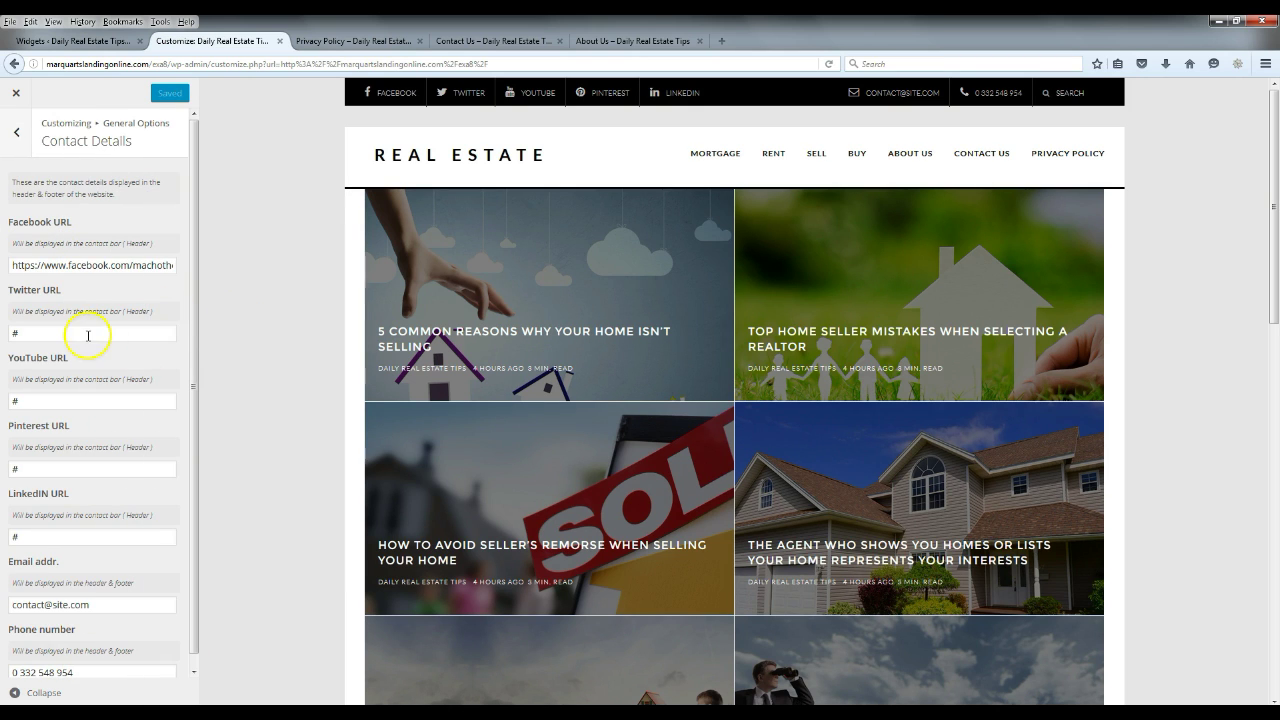
{"action": "left_click", "coordinate": [88, 335]}
{"action": "scroll", "coordinate": [93, 334], "scroll_direction": "down", "scroll_amount": 1}
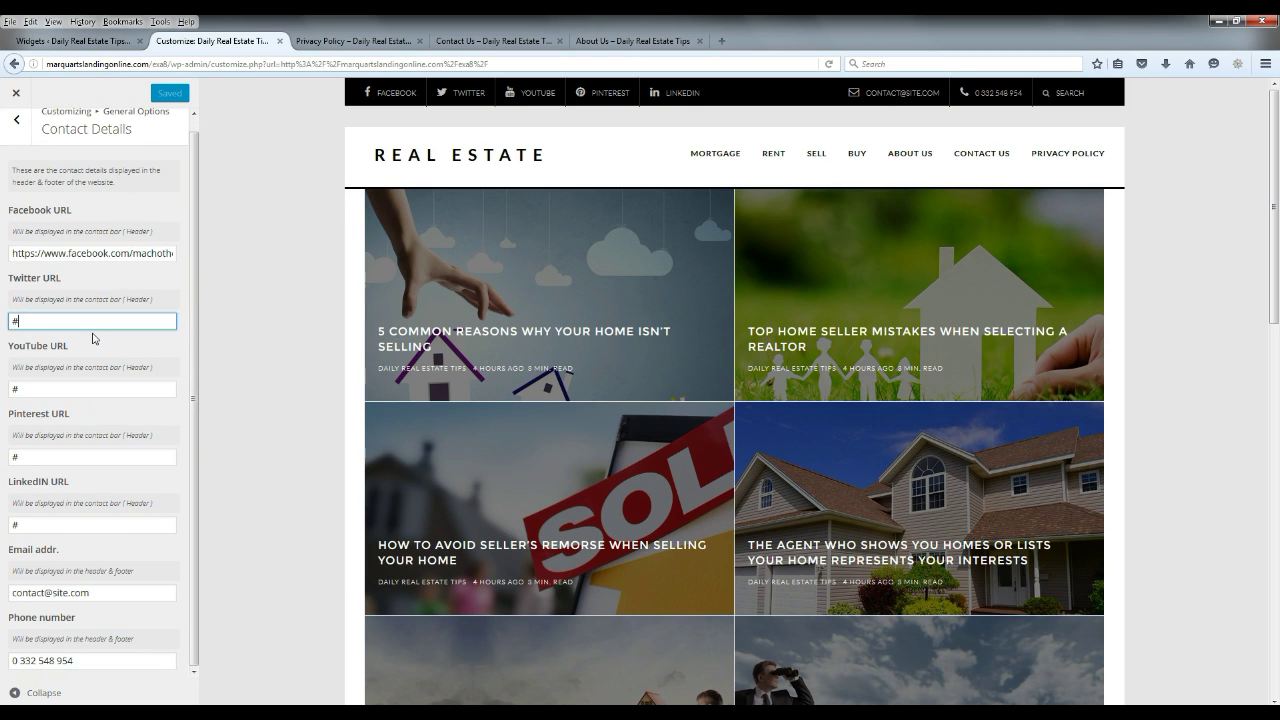
{"action": "left_click", "coordinate": [70, 389]}
{"action": "left_click", "coordinate": [58, 457]}
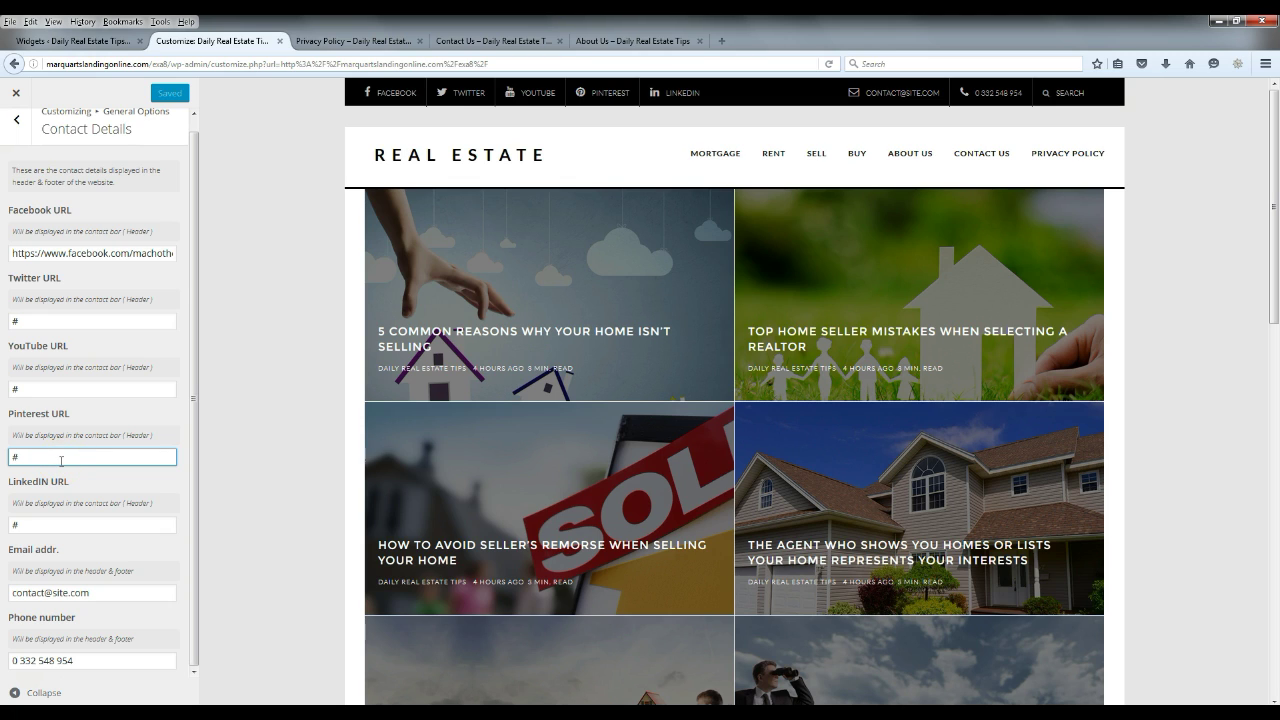
{"action": "scroll", "coordinate": [80, 397], "scroll_direction": "up", "scroll_amount": 1}
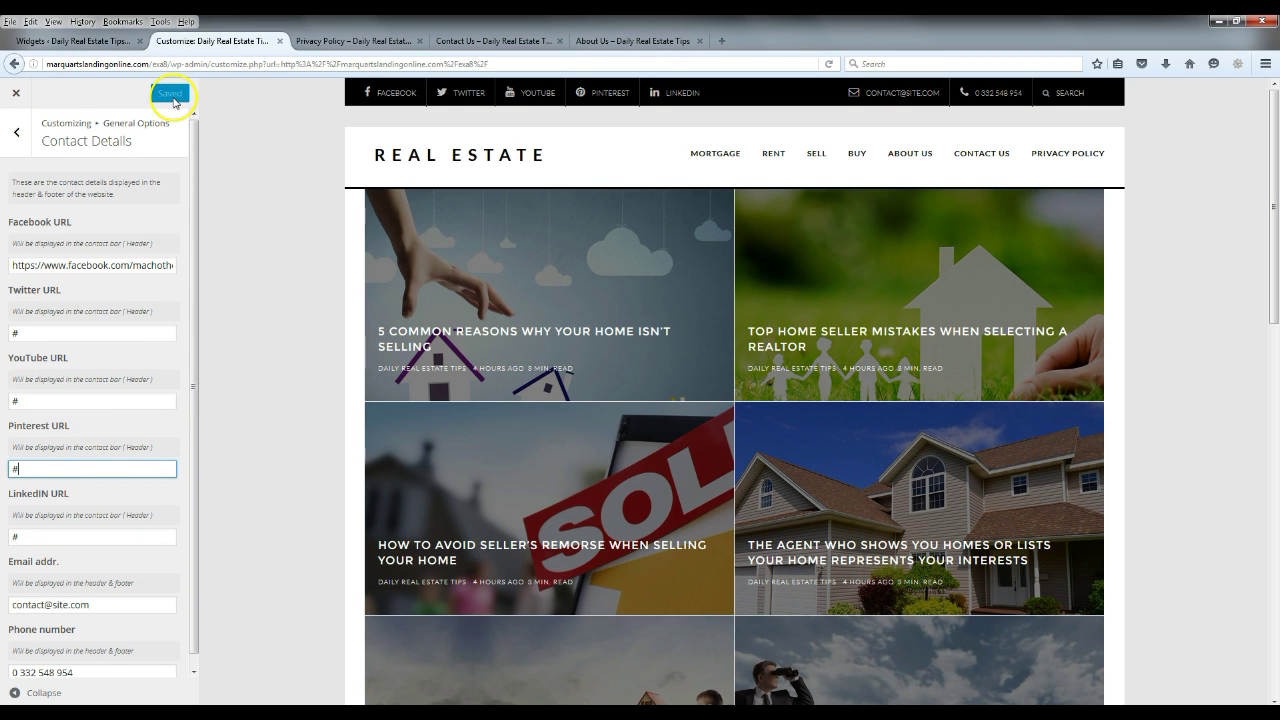
{"action": "left_click", "coordinate": [14, 94]}
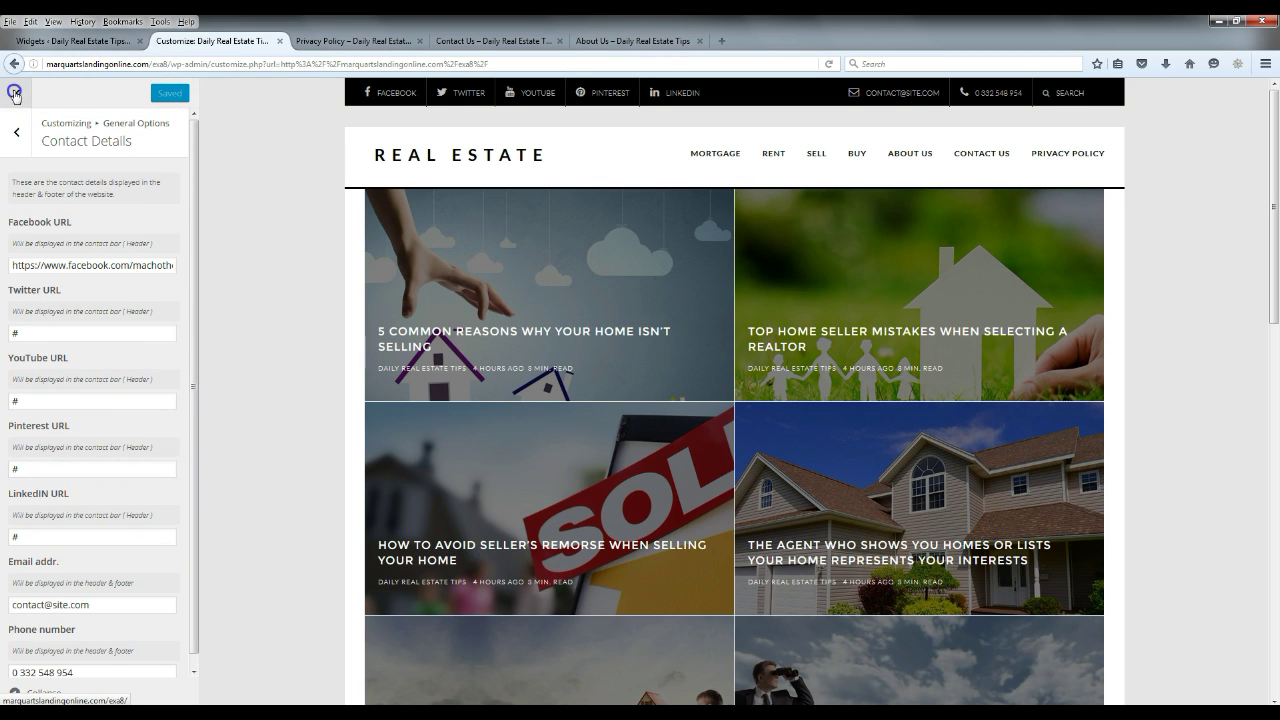
{"action": "left_click", "coordinate": [83, 333]}
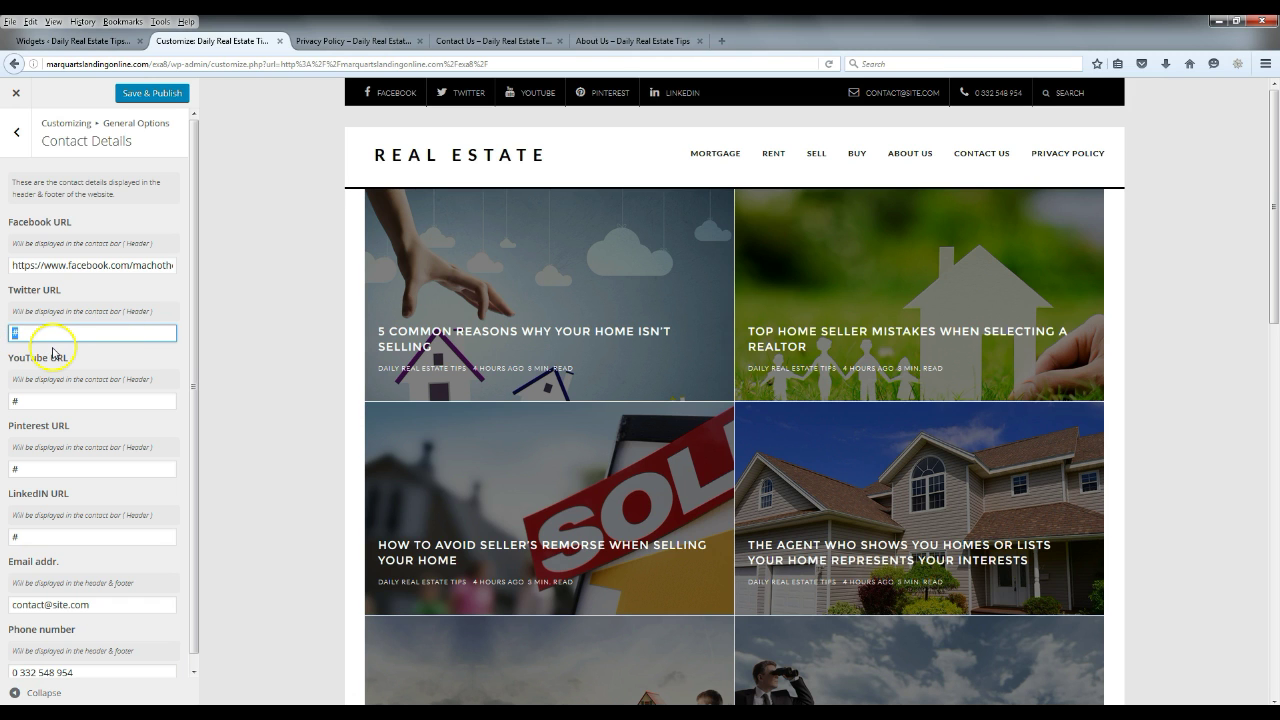
{"action": "type", "text": "http://www.twitter.com/RealEstateTips"}
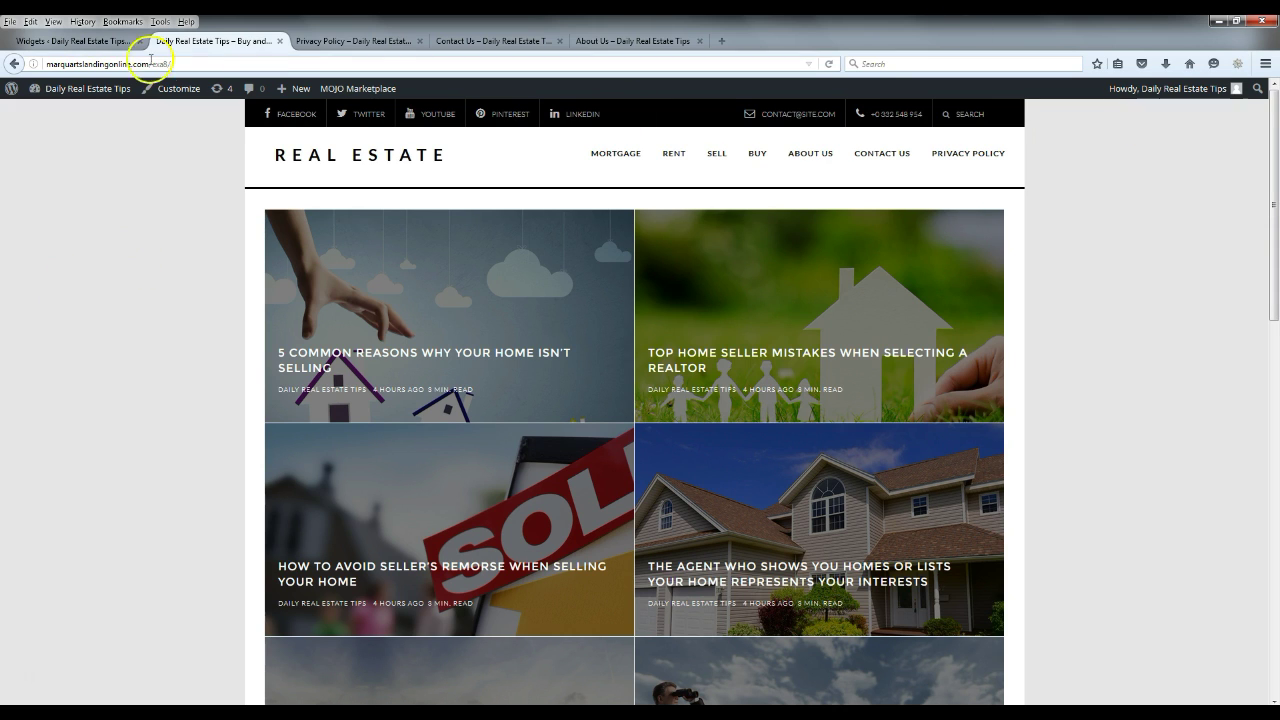
Close the Widgets, Privacy Policy, Contact Us and About Us pages, keeping only the site's home page open.
{"action": "left_click", "coordinate": [139, 41]}
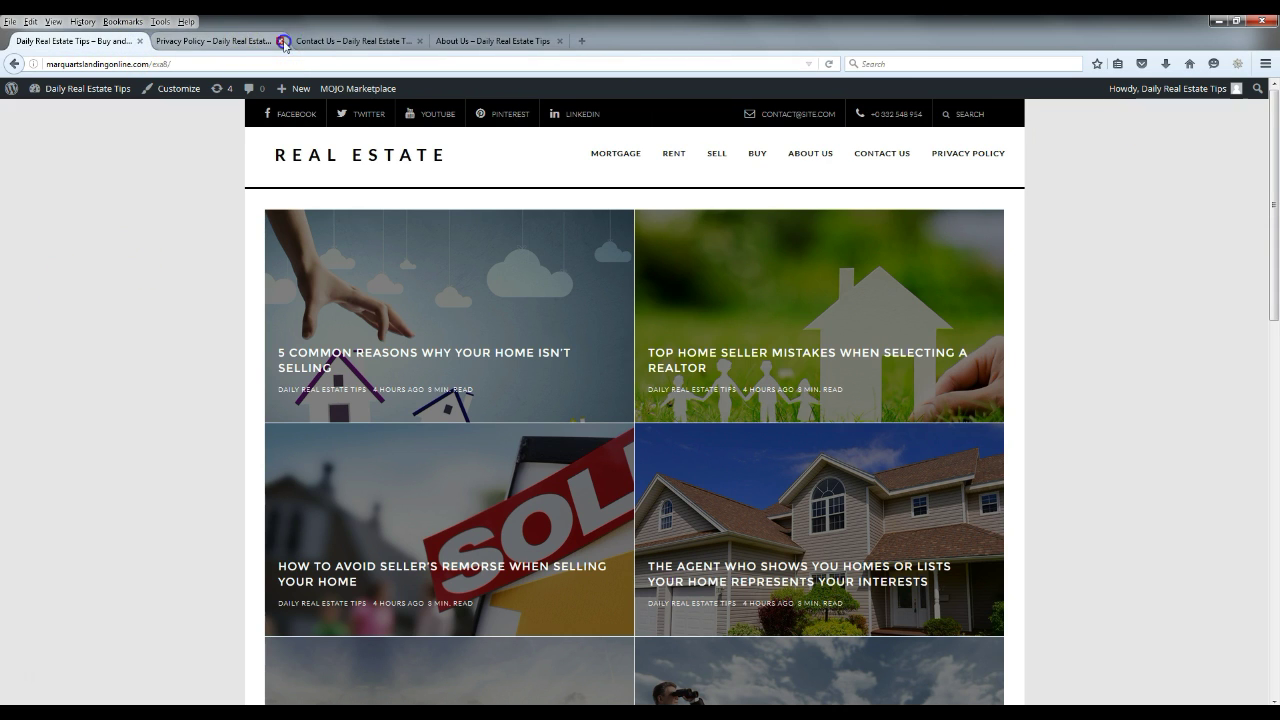
{"action": "left_click", "coordinate": [280, 42]}
{"action": "left_click", "coordinate": [281, 41]}
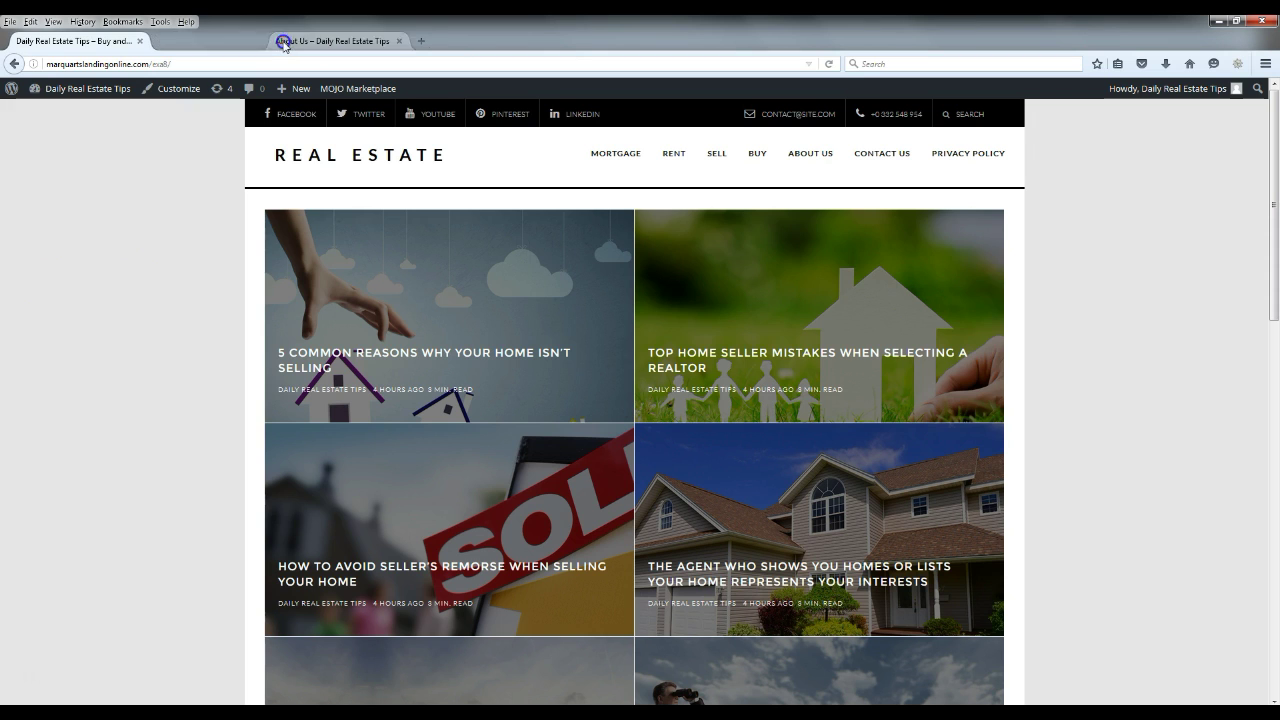
{"action": "left_click", "coordinate": [280, 41]}
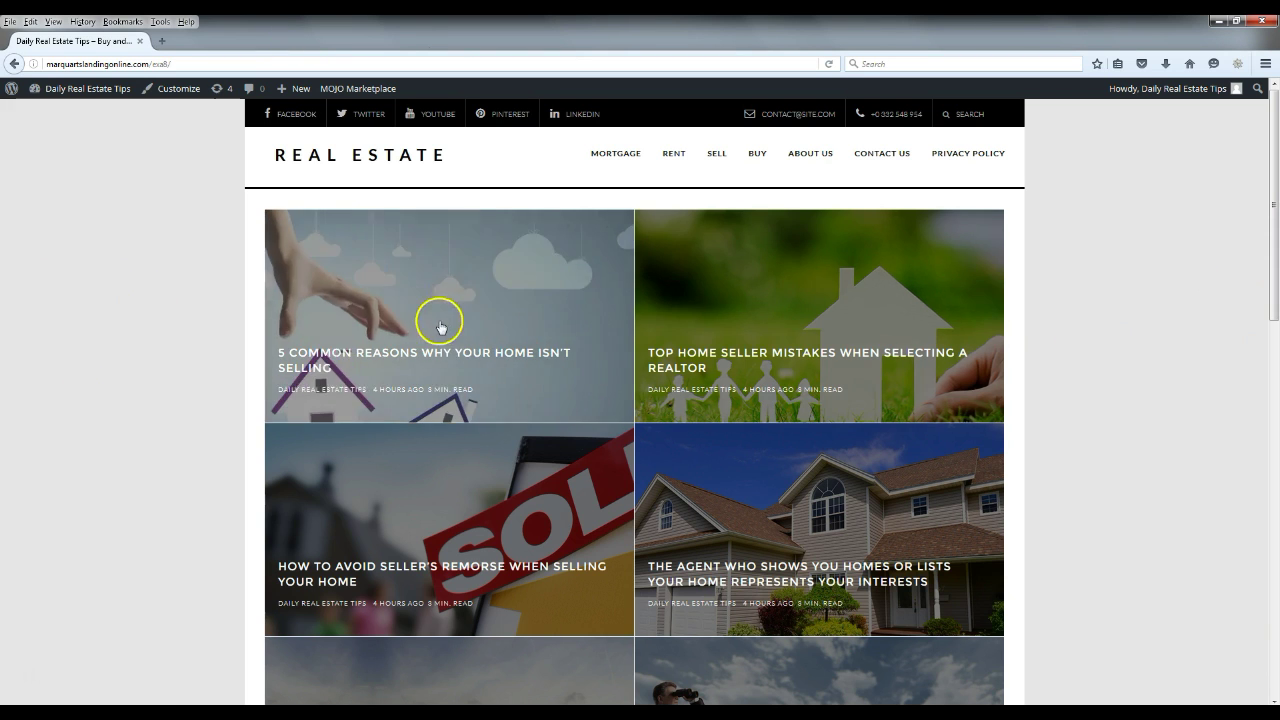
Look over the live home page's header, post grid and footer to review the site.
{"action": "scroll", "coordinate": [437, 323], "scroll_direction": "down", "scroll_amount": 6}
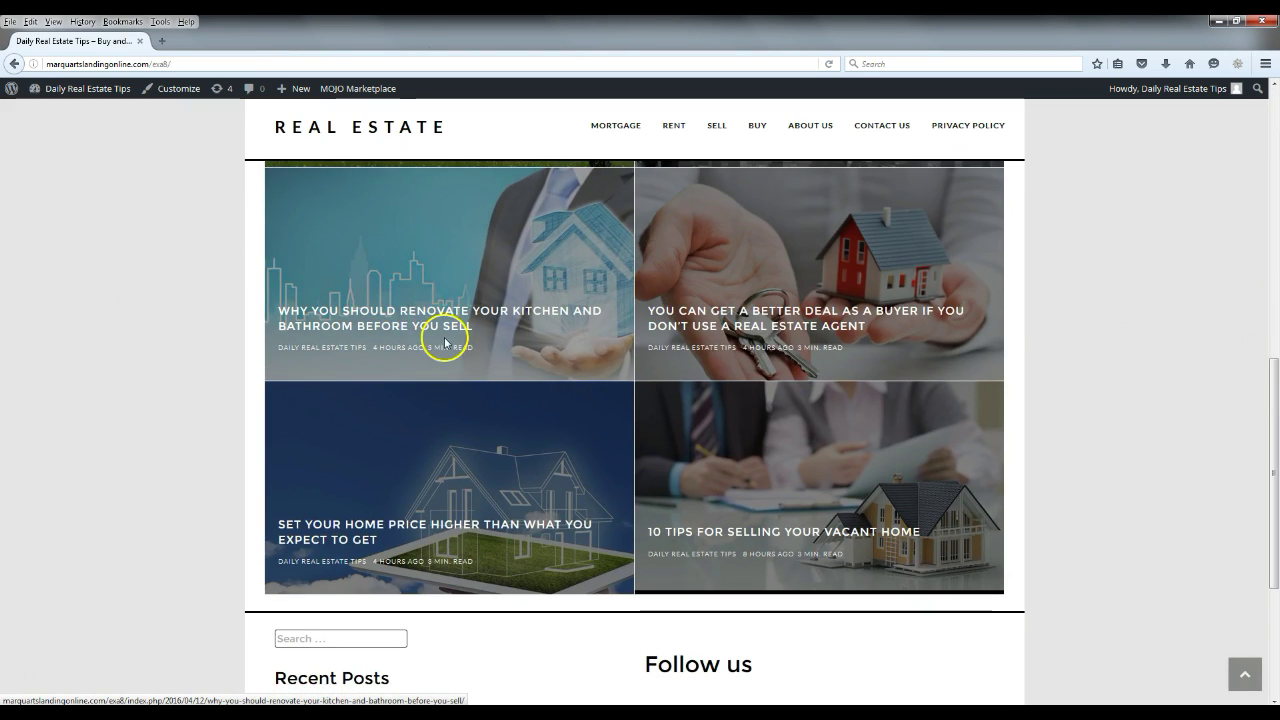
{"action": "scroll", "coordinate": [443, 337], "scroll_direction": "up", "scroll_amount": 9}
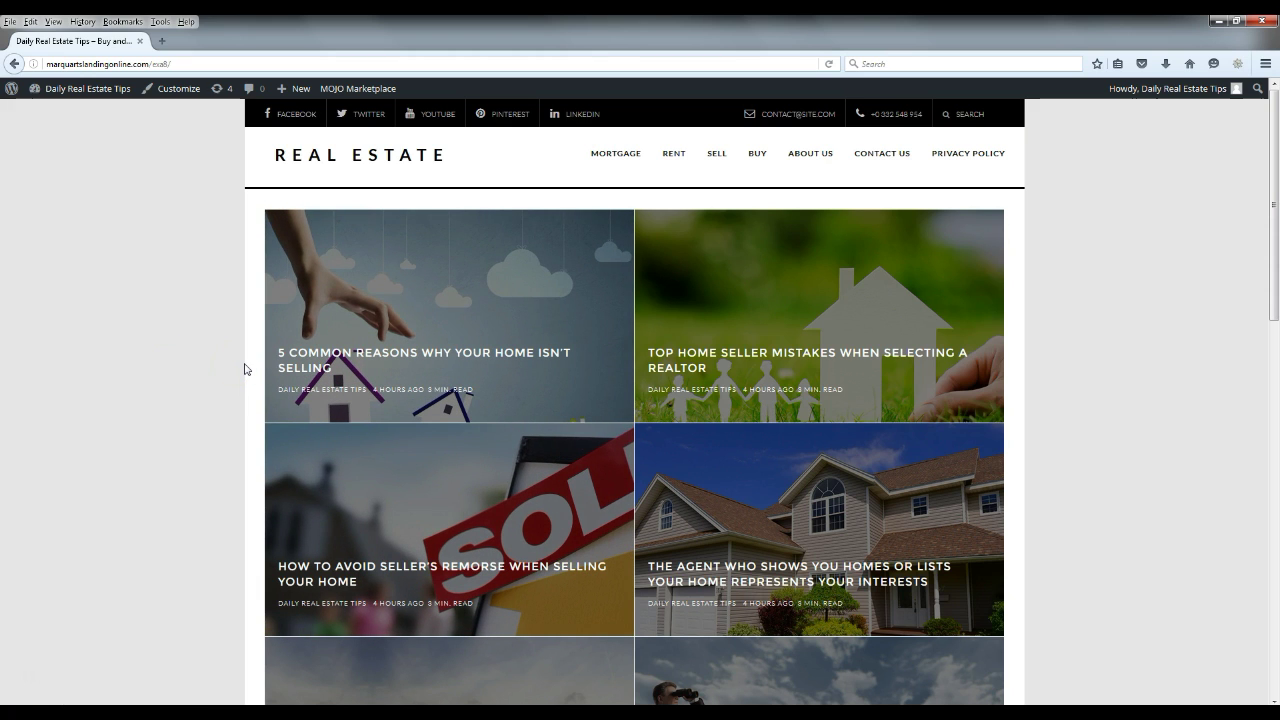
{"action": "left_click", "coordinate": [847, 280]}
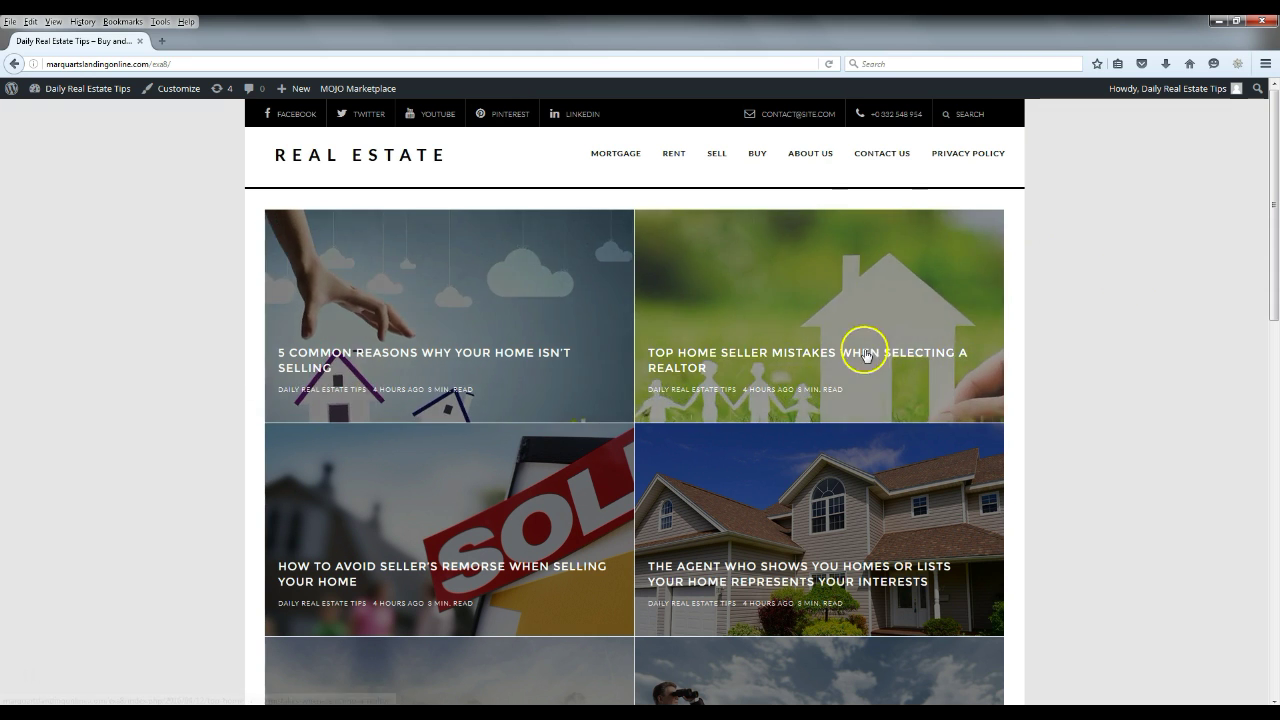
{"action": "scroll", "coordinate": [503, 440], "scroll_direction": "down", "scroll_amount": 3}
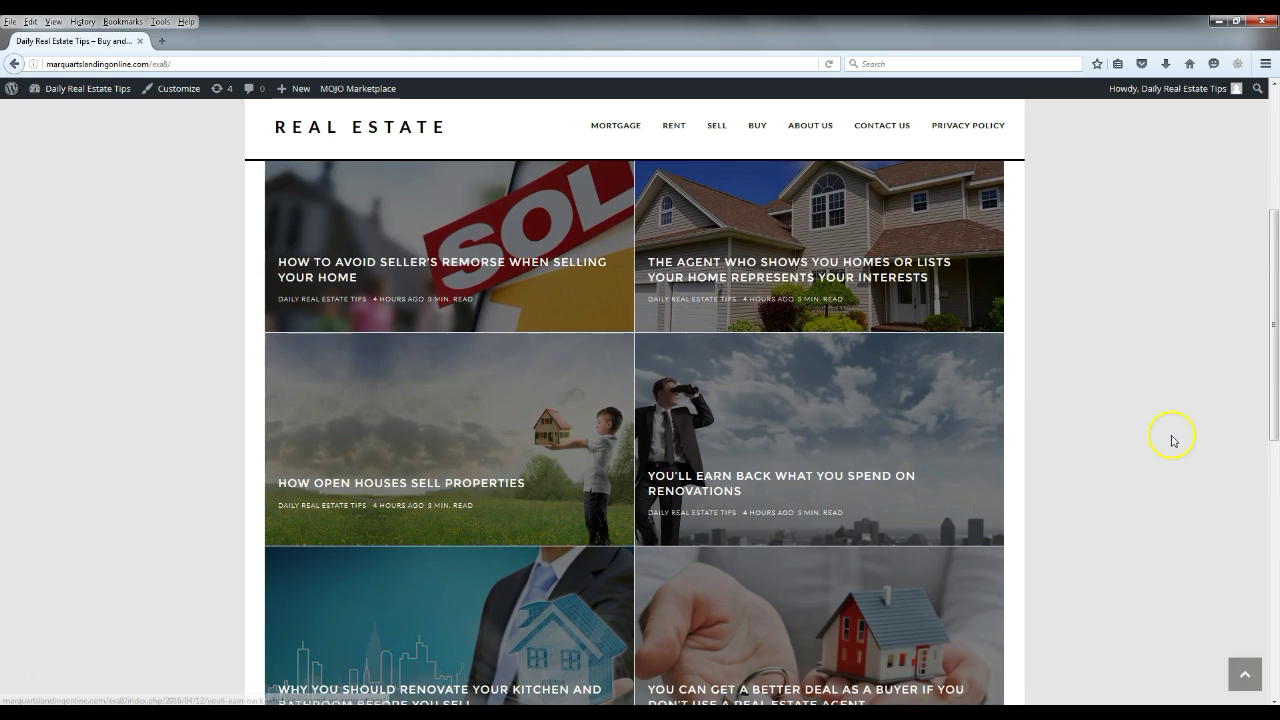
{"action": "scroll", "coordinate": [1160, 438], "scroll_direction": "down", "scroll_amount": 3}
{"action": "scroll", "coordinate": [1095, 372], "scroll_direction": "up", "scroll_amount": 5}
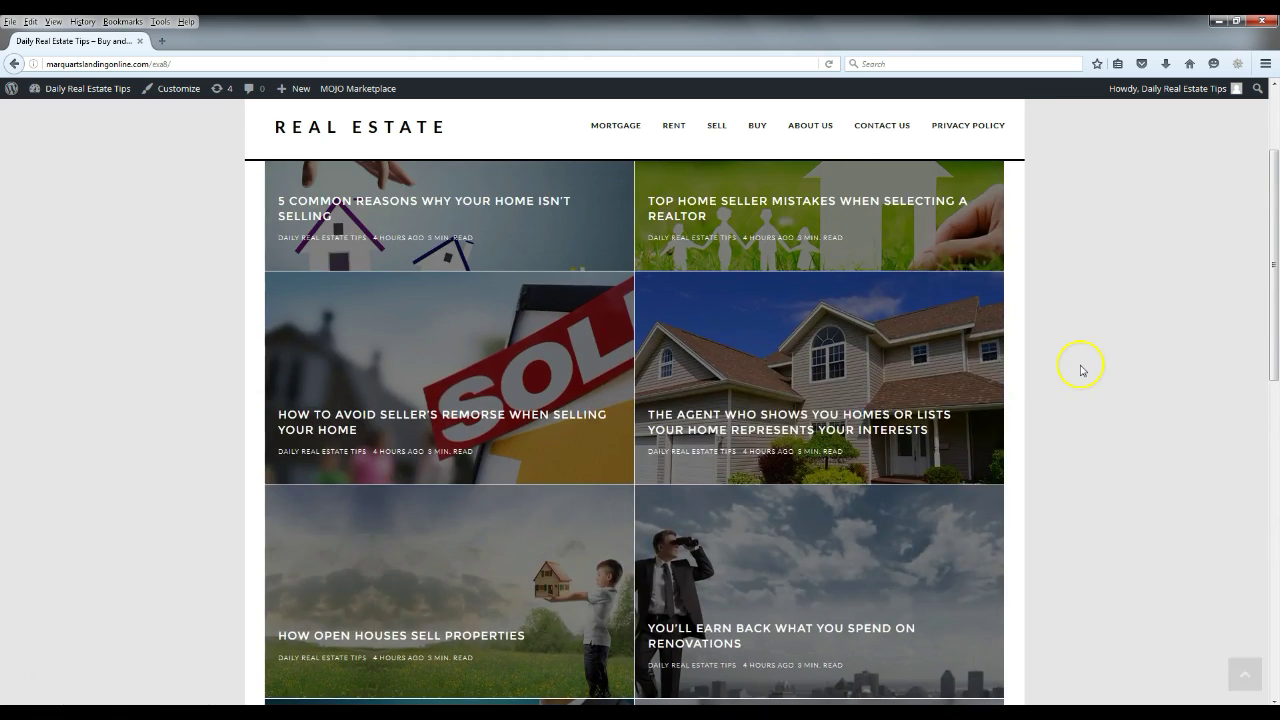
{"action": "scroll", "coordinate": [1081, 370], "scroll_direction": "up", "scroll_amount": 2}
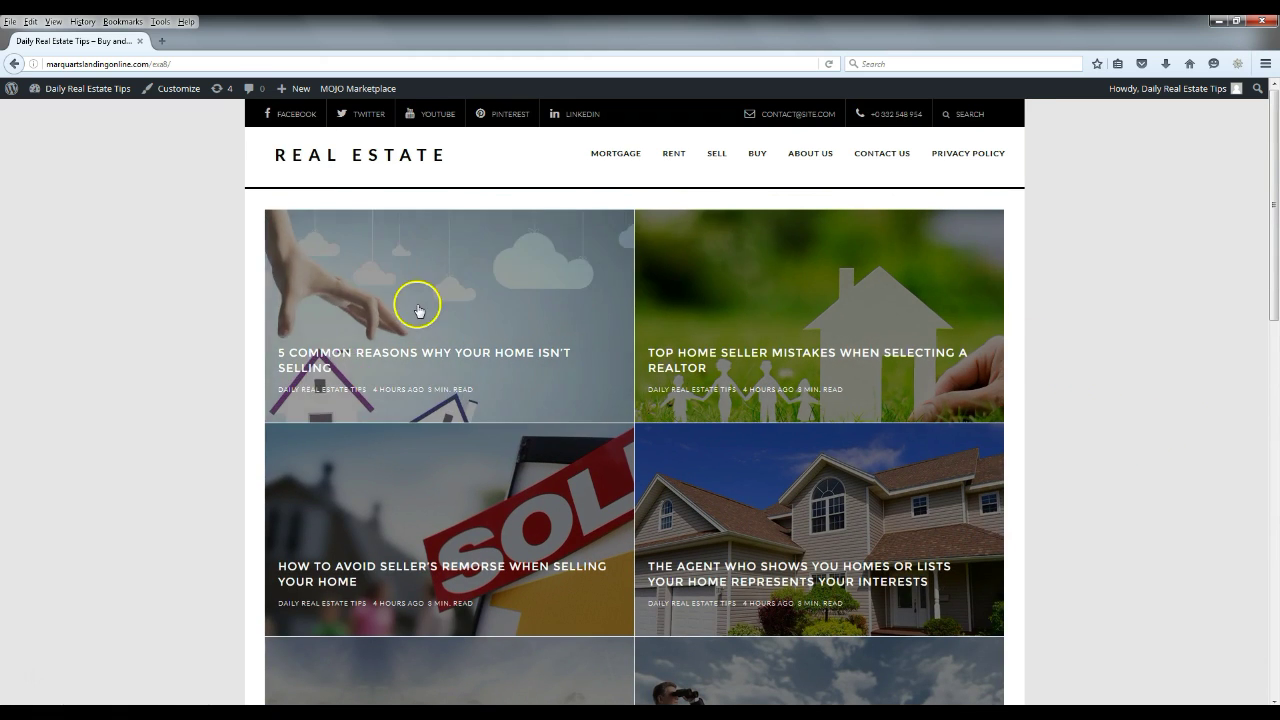